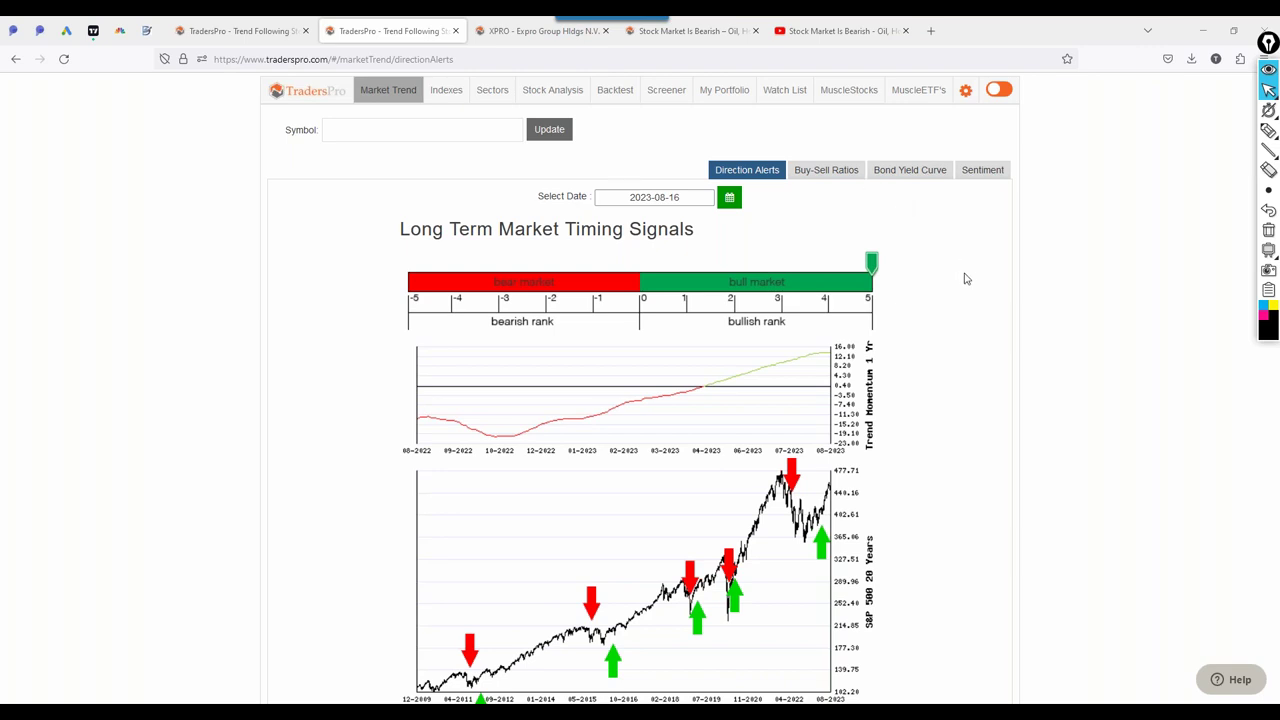
Highlight the phrase 'Bearish in a Bull Market' in the market-conditions text
{"action": "scroll", "coordinate": [969, 297], "scroll_direction": "down", "scroll_amount": 3}
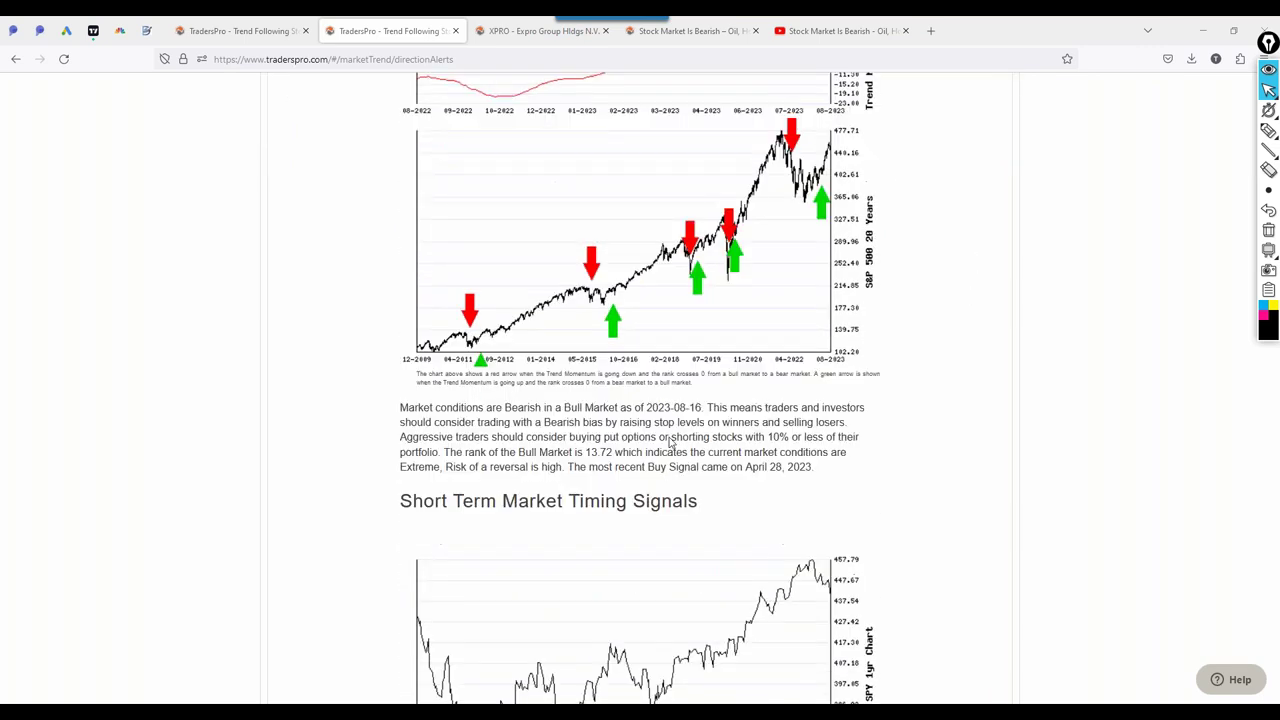
{"action": "left_click_drag", "start_coordinate": [524, 411], "coordinate": [617, 408]}
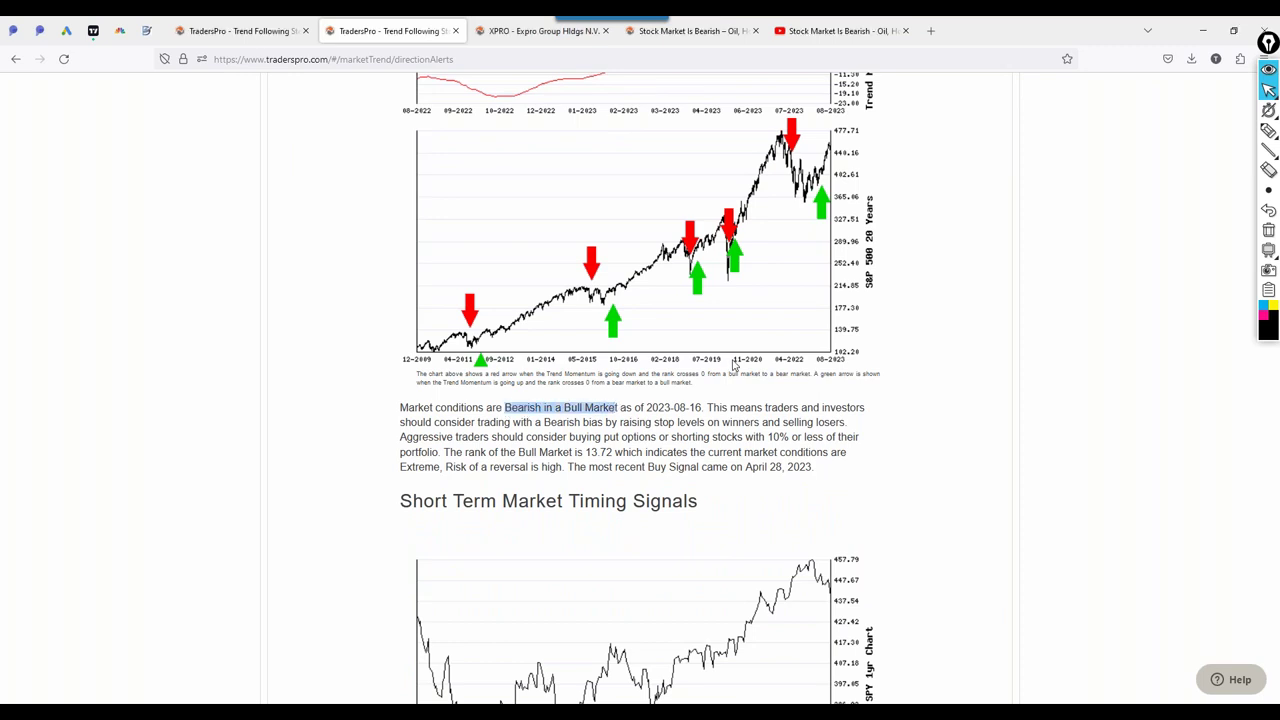
{"action": "scroll", "coordinate": [729, 363], "scroll_direction": "up", "scroll_amount": 3}
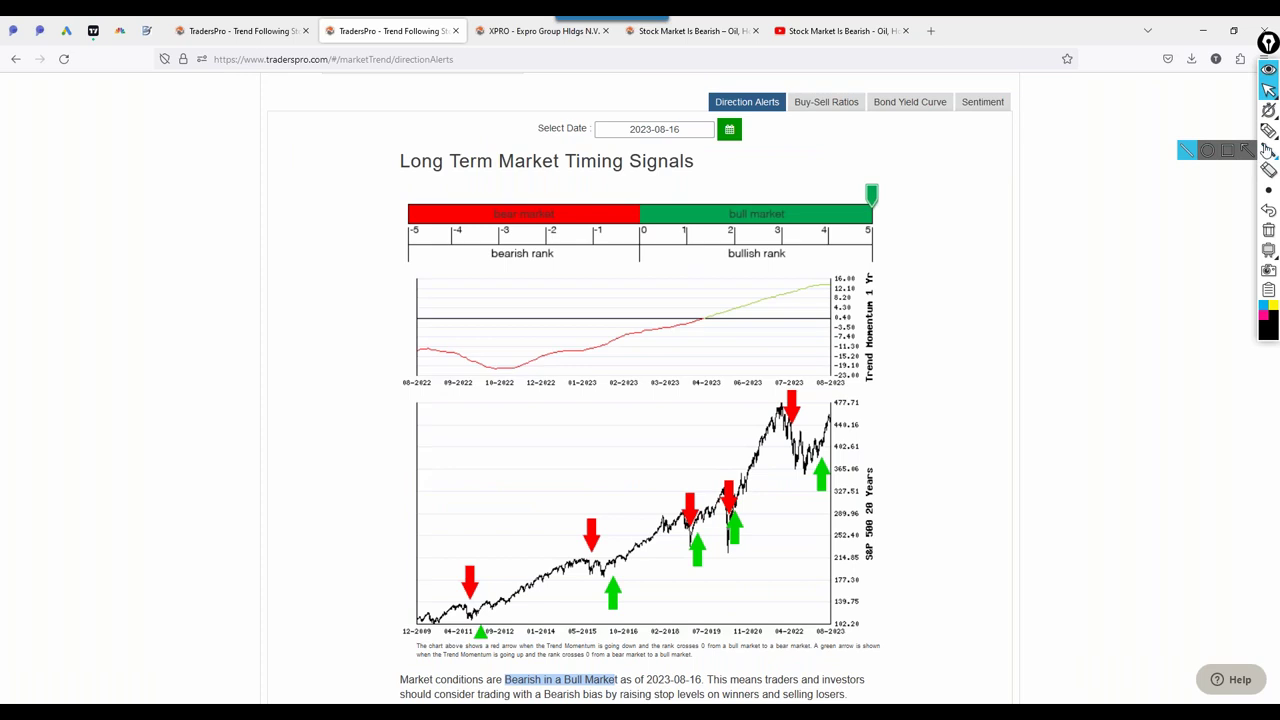
With the pen, underline 'Long Term', trace the momentum line, and mark the S&P highs near 477.71
{"action": "left_click", "coordinate": [1268, 130]}
{"action": "left_click_drag", "start_coordinate": [382, 172], "coordinate": [470, 172]}
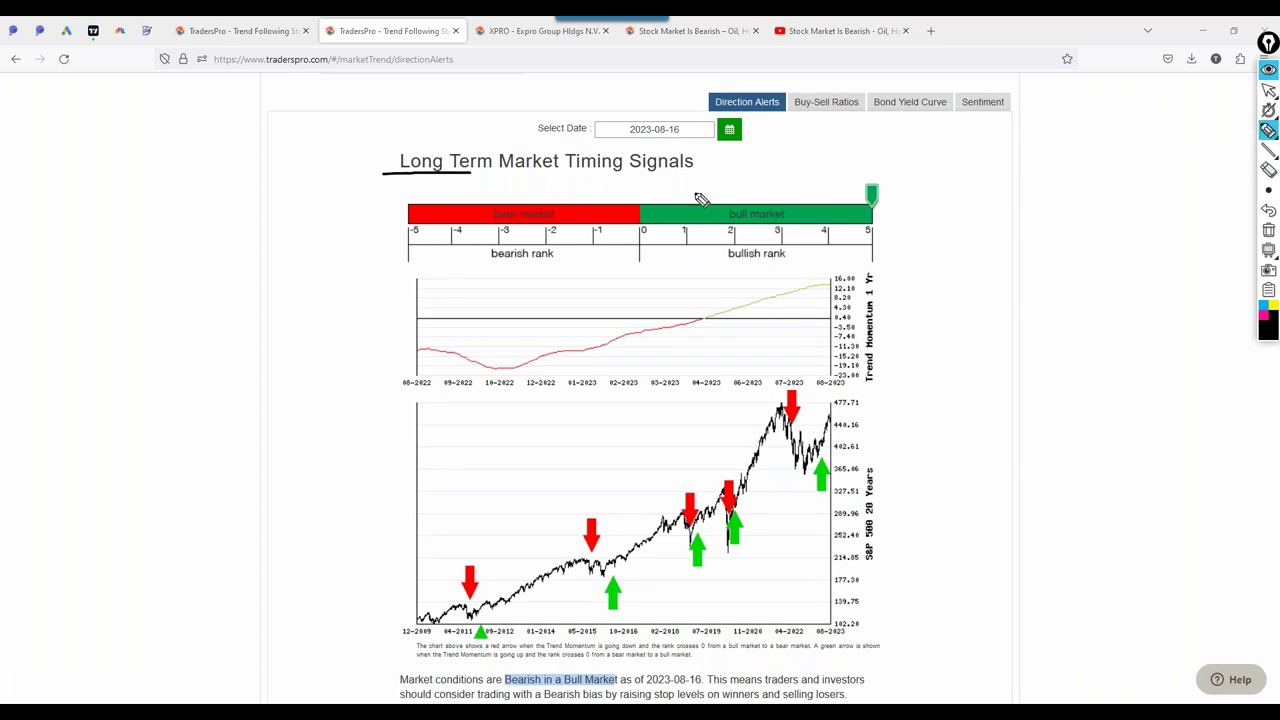
{"action": "left_click_drag", "start_coordinate": [688, 331], "coordinate": [823, 287]}
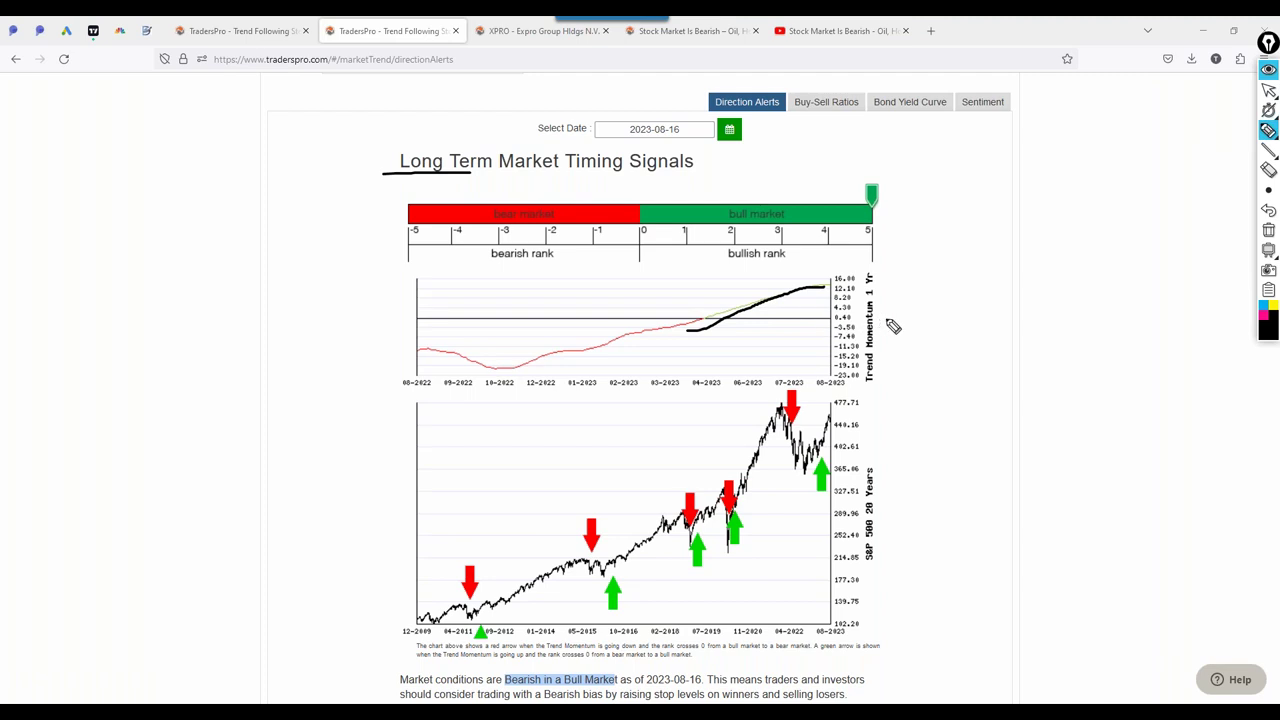
{"action": "left_click_drag", "start_coordinate": [889, 286], "coordinate": [824, 281]}
{"action": "left_click_drag", "start_coordinate": [843, 416], "coordinate": [829, 406]}
{"action": "left_click_drag", "start_coordinate": [833, 437], "coordinate": [843, 415]}
Clear all on-screen annotations and return to the arrow tool
{"action": "left_click", "coordinate": [1268, 230]}
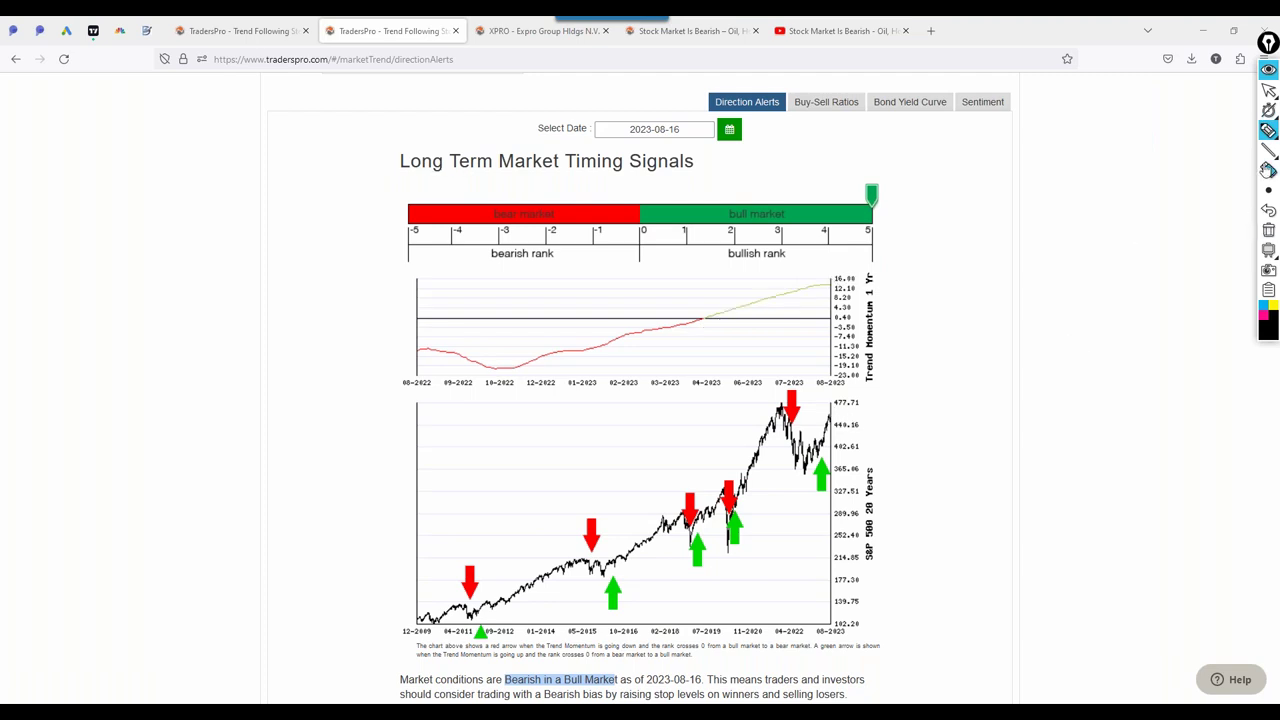
{"action": "left_click", "coordinate": [1268, 90]}
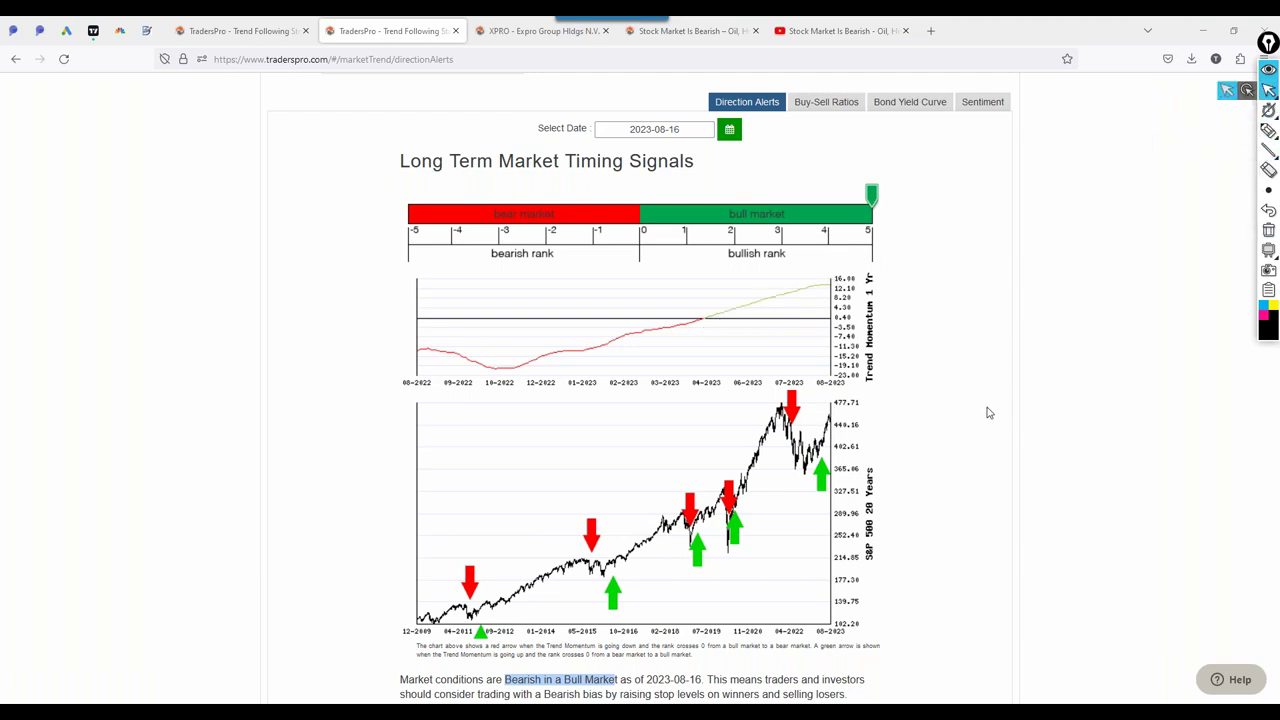
{"action": "scroll", "coordinate": [988, 412], "scroll_direction": "down", "scroll_amount": 6}
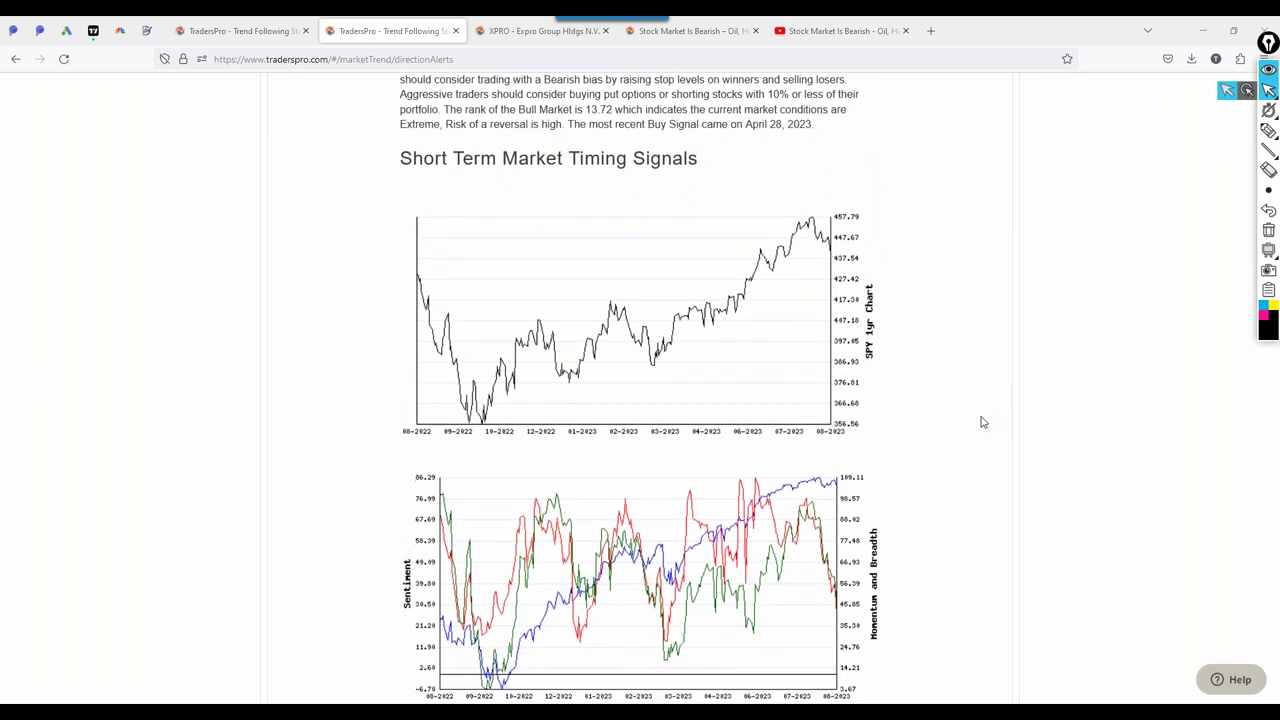
Box the bearish trend zone of the Momentum gauge with the highlighter
{"action": "scroll", "coordinate": [983, 422], "scroll_direction": "down", "scroll_amount": 4}
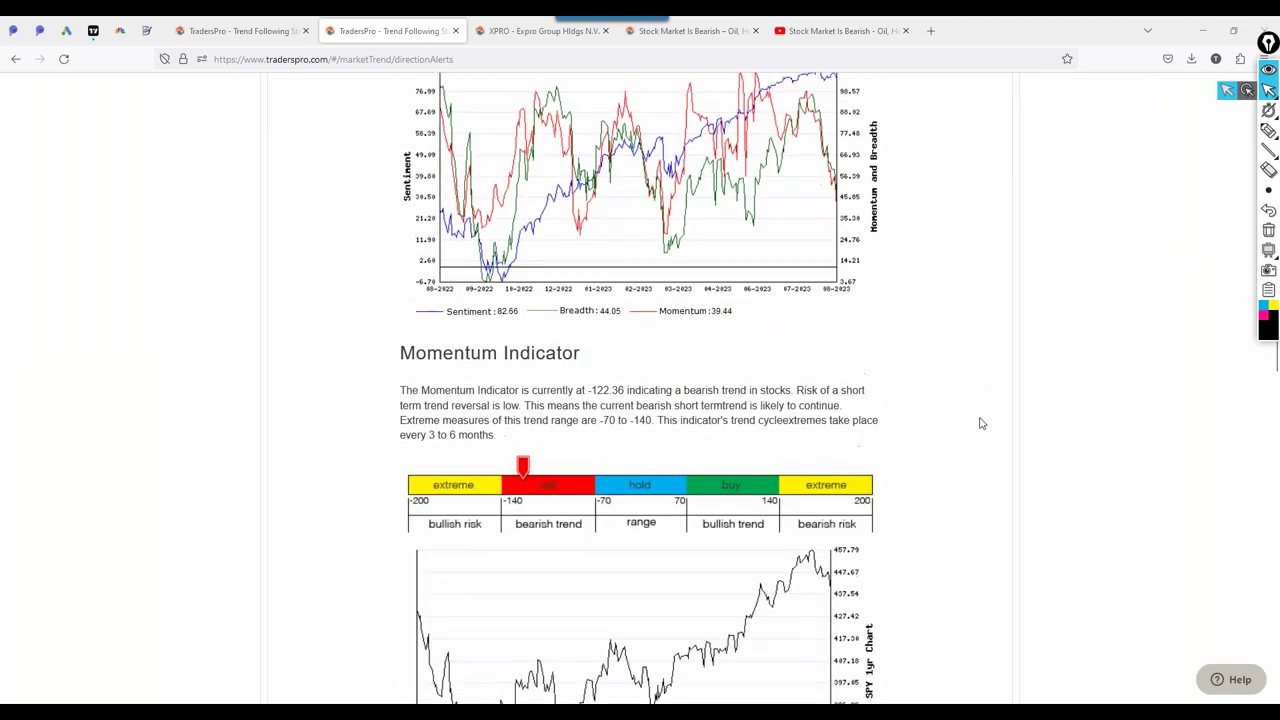
{"action": "scroll", "coordinate": [981, 423], "scroll_direction": "down", "scroll_amount": 1}
{"action": "left_click", "coordinate": [1268, 130]}
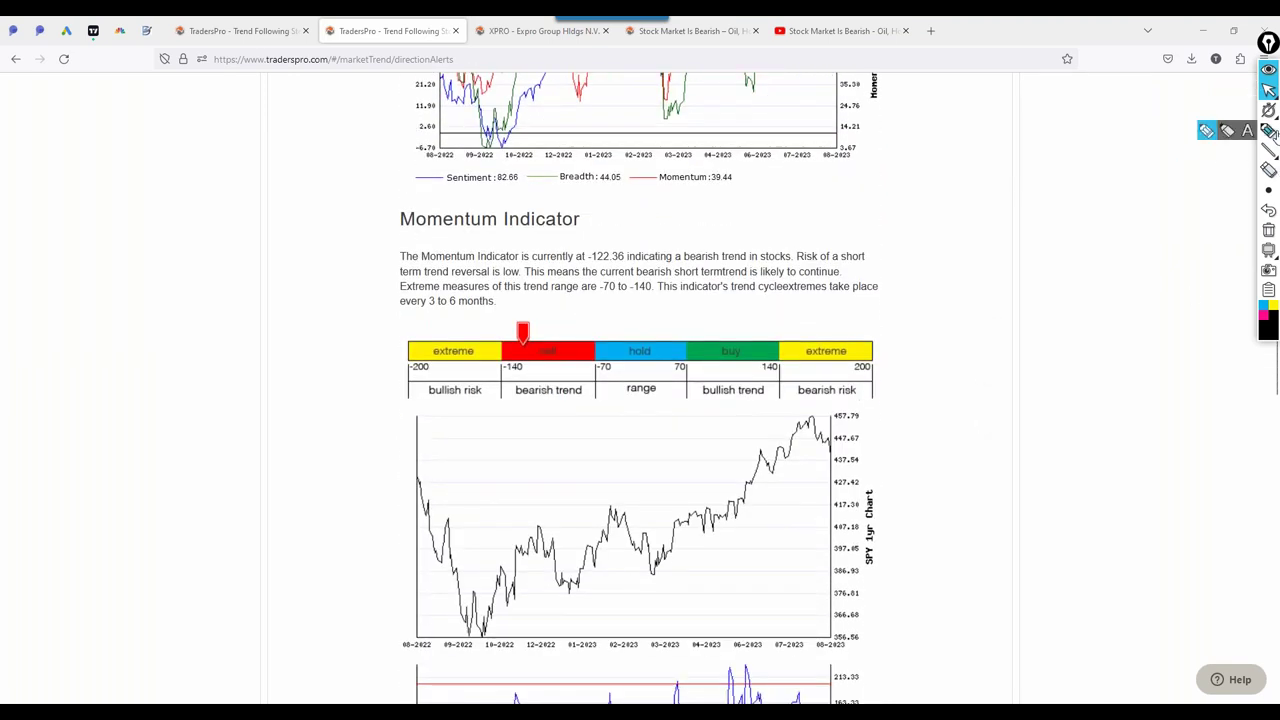
{"action": "mouse_move", "coordinate": [535, 305]}
{"action": "left_mouse_down"}
{"action": "mouse_move", "coordinate": [486, 306]}
{"action": "mouse_move", "coordinate": [508, 429]}
{"action": "mouse_move", "coordinate": [612, 334]}
{"action": "mouse_move", "coordinate": [605, 313]}
{"action": "left_mouse_up"}
{"action": "left_click_drag", "start_coordinate": [506, 340], "coordinate": [455, 330]}
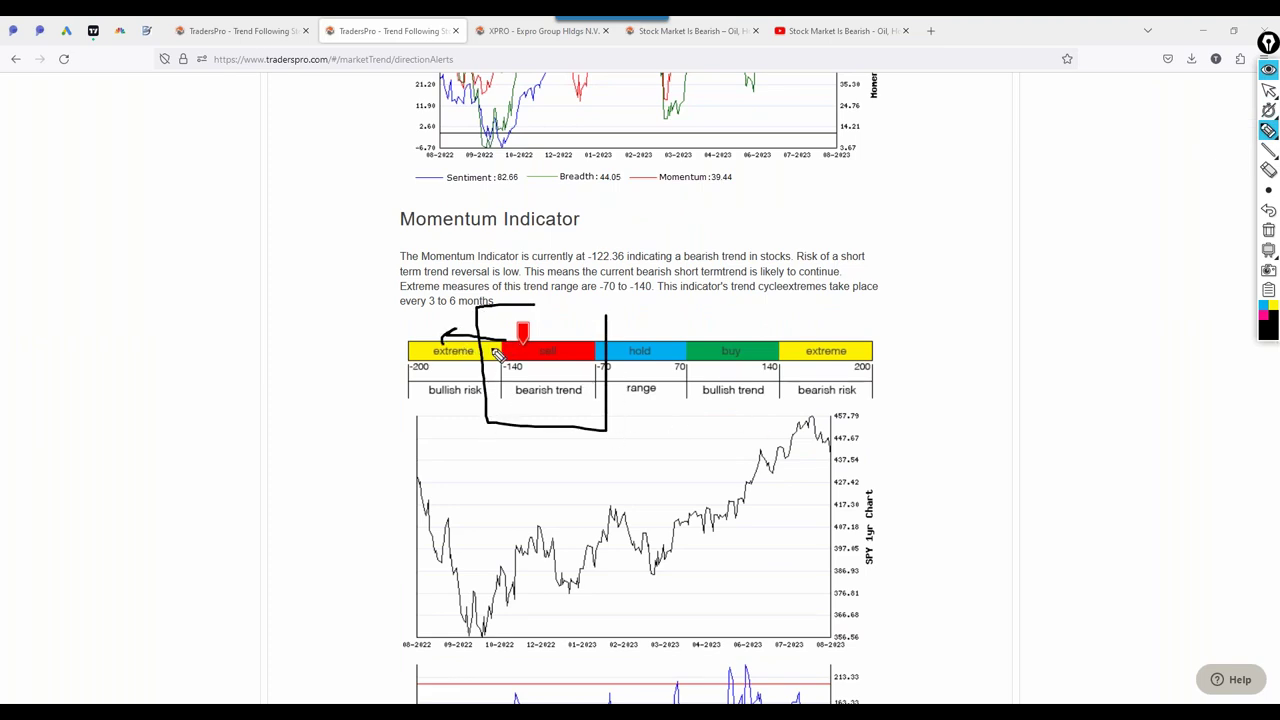
Clear the gauge drawings, restore the arrow tool, and review the Breadth Indicator at 39.76
{"action": "left_click", "coordinate": [1268, 230]}
{"action": "left_click", "coordinate": [1268, 90]}
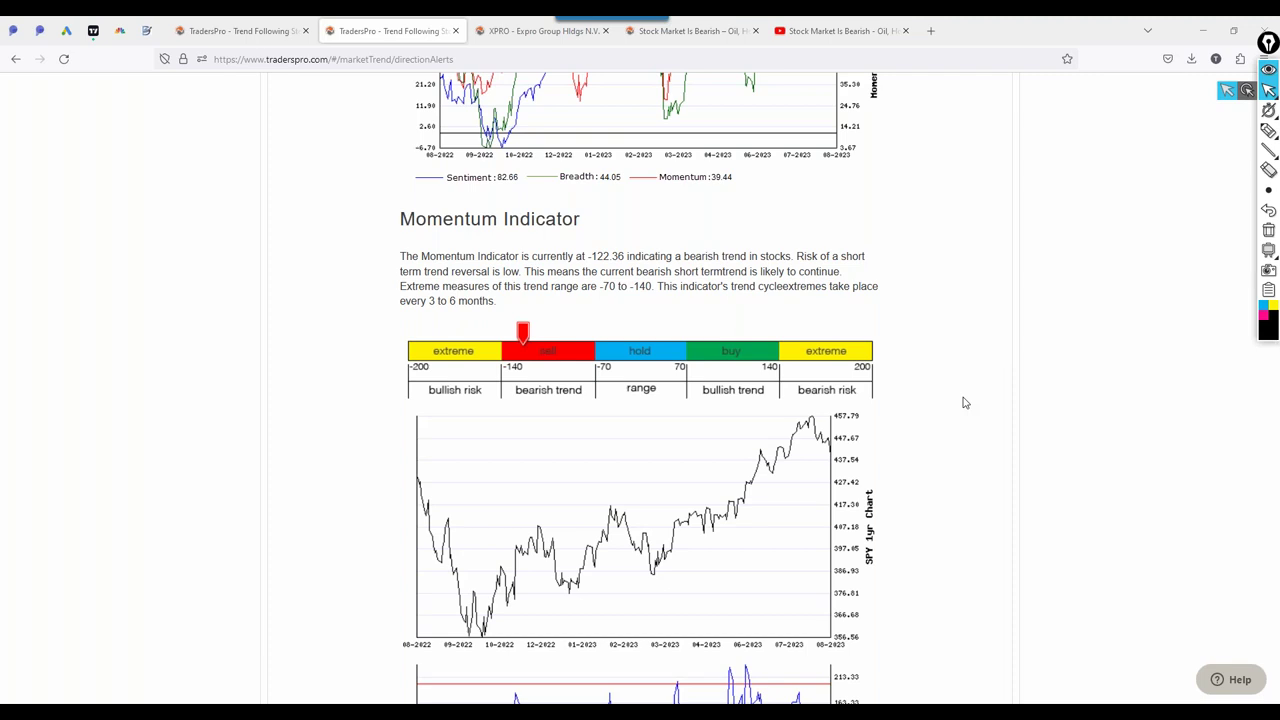
{"action": "scroll", "coordinate": [965, 403], "scroll_direction": "down", "scroll_amount": 4}
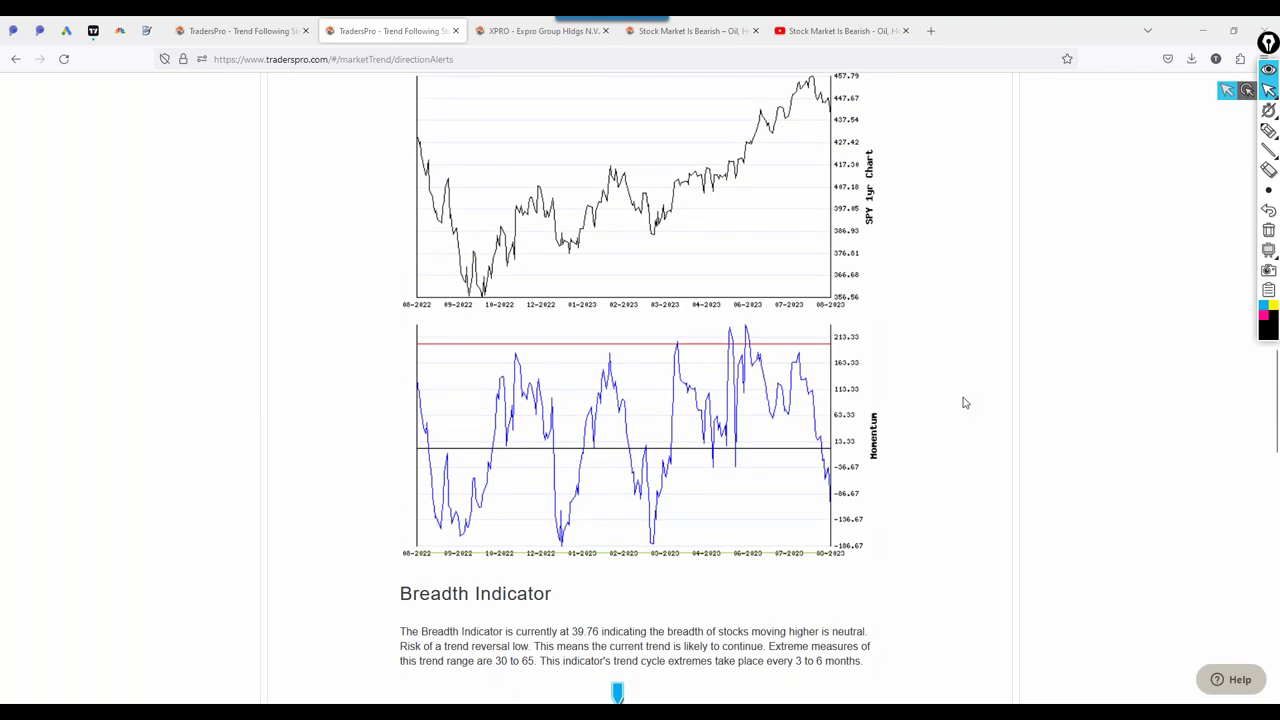
{"action": "scroll", "coordinate": [965, 403], "scroll_direction": "down", "scroll_amount": 3}
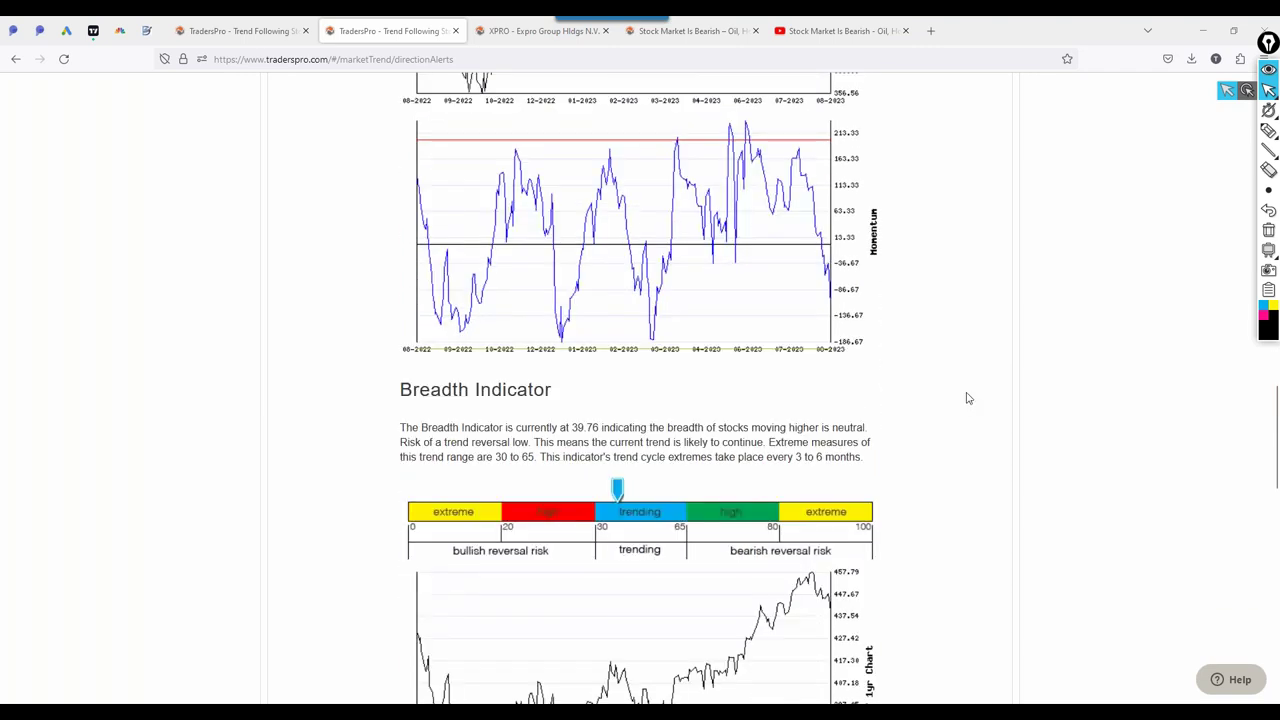
Pen-mark two Momentum chart lows and its latest reading, then clear the marks
{"action": "scroll", "coordinate": [967, 398], "scroll_direction": "up", "scroll_amount": 2}
{"action": "left_click", "coordinate": [1268, 130]}
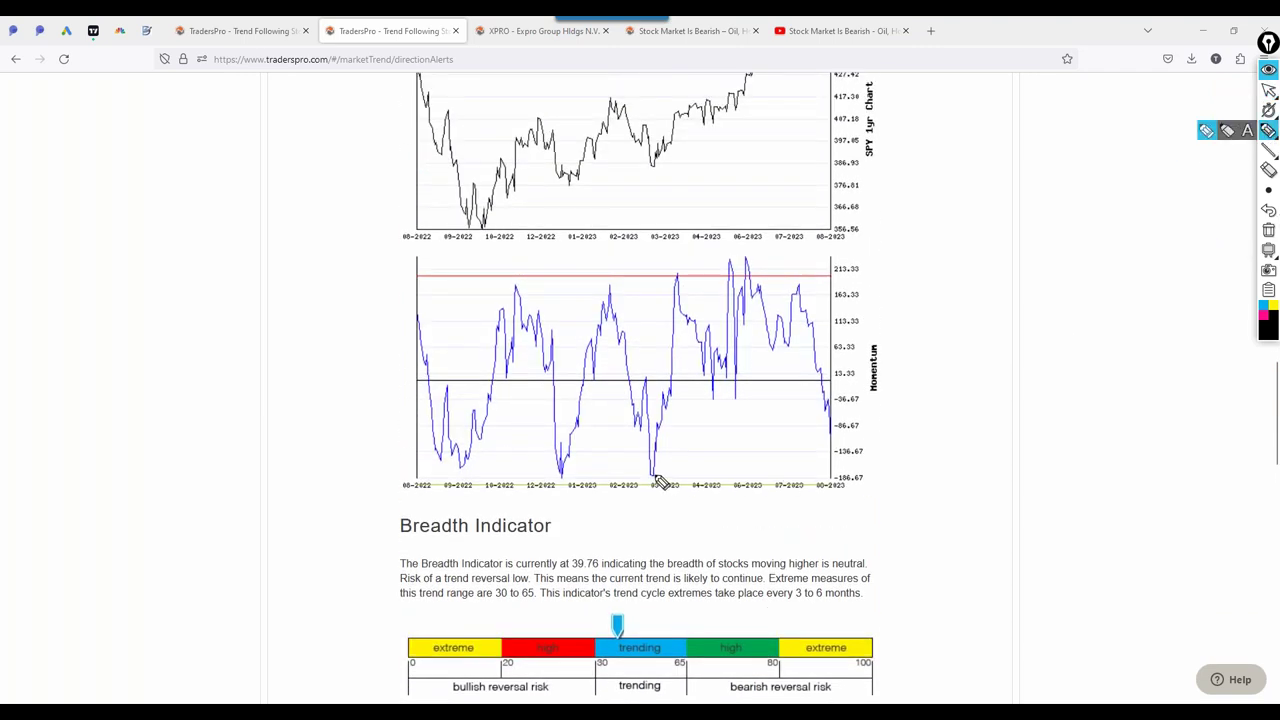
{"action": "left_click_drag", "start_coordinate": [656, 475], "coordinate": [646, 475]}
{"action": "left_click_drag", "start_coordinate": [567, 478], "coordinate": [556, 478]}
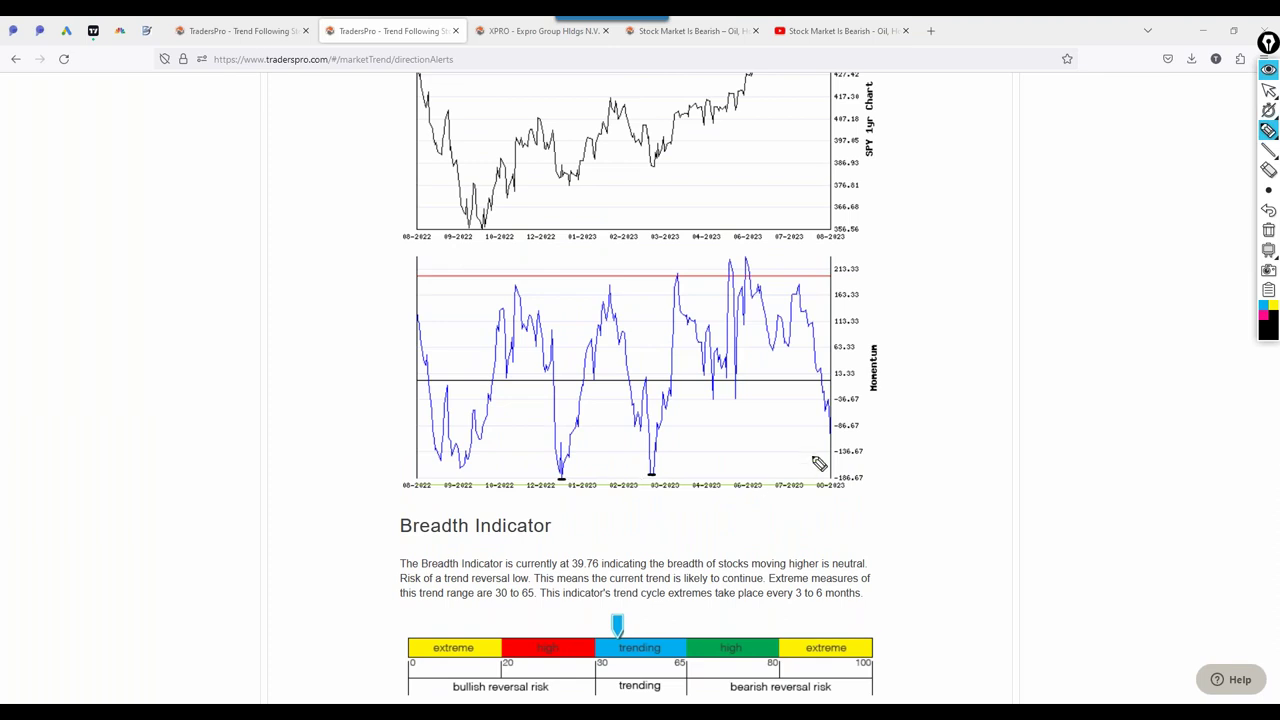
{"action": "mouse_move", "coordinate": [826, 434]}
{"action": "left_mouse_down"}
{"action": "mouse_move", "coordinate": [840, 434]}
{"action": "mouse_move", "coordinate": [824, 477]}
{"action": "left_mouse_up"}
{"action": "left_click", "coordinate": [1268, 231]}
{"action": "left_click", "coordinate": [1268, 90]}
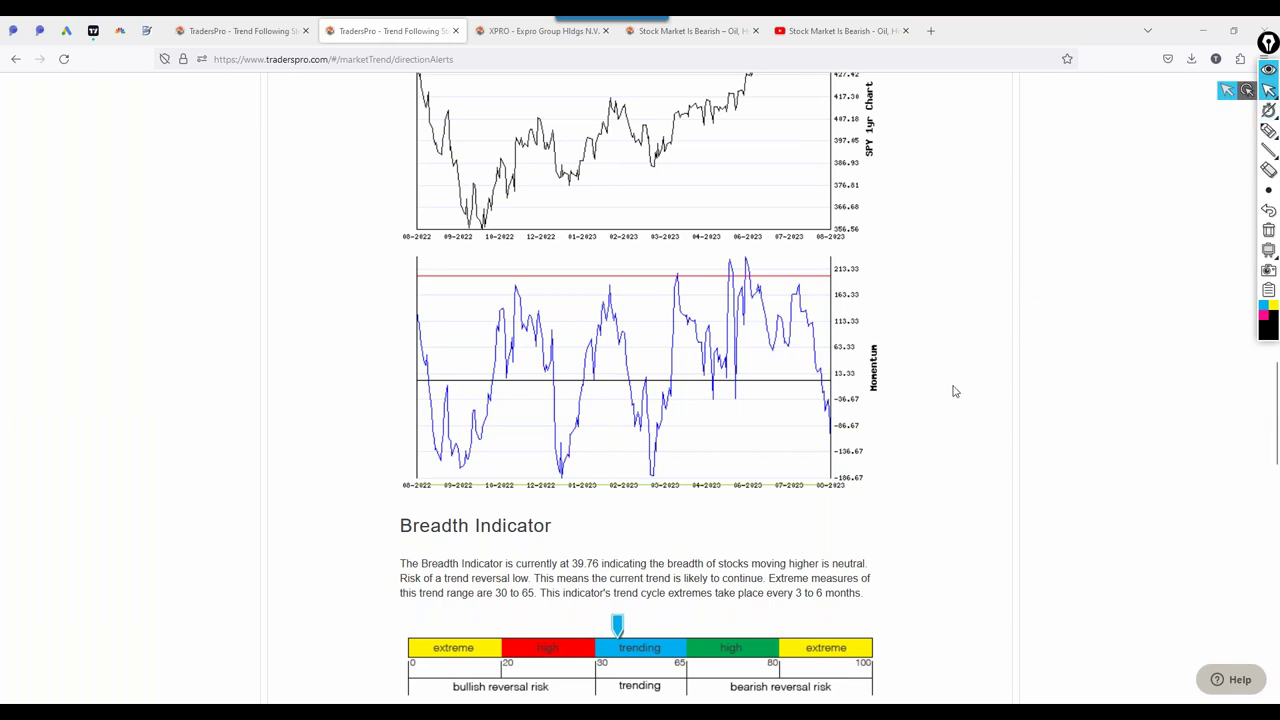
{"action": "scroll", "coordinate": [953, 391], "scroll_direction": "down", "scroll_amount": 3}
Circle 'complacency' and the reading on the Sentiment Indicator gauge with the pen
{"action": "scroll", "coordinate": [538, 340], "scroll_direction": "down", "scroll_amount": 4}
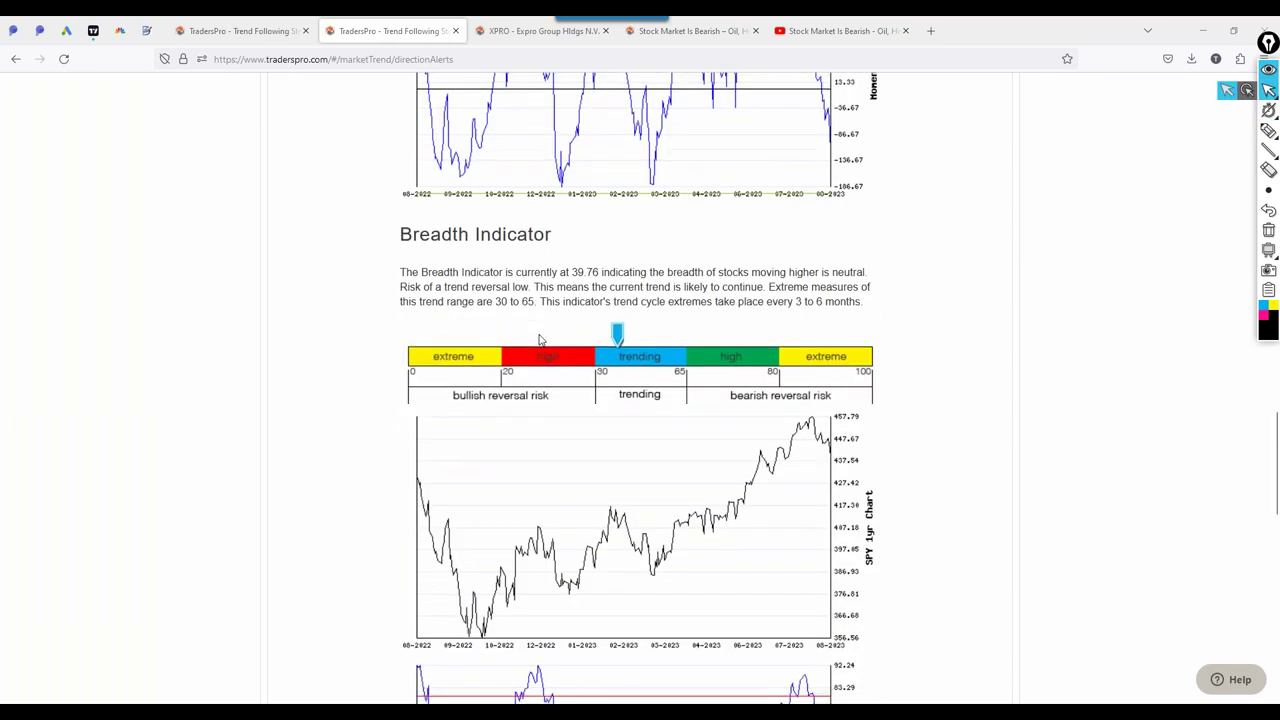
{"action": "scroll", "coordinate": [538, 340], "scroll_direction": "down", "scroll_amount": 1}
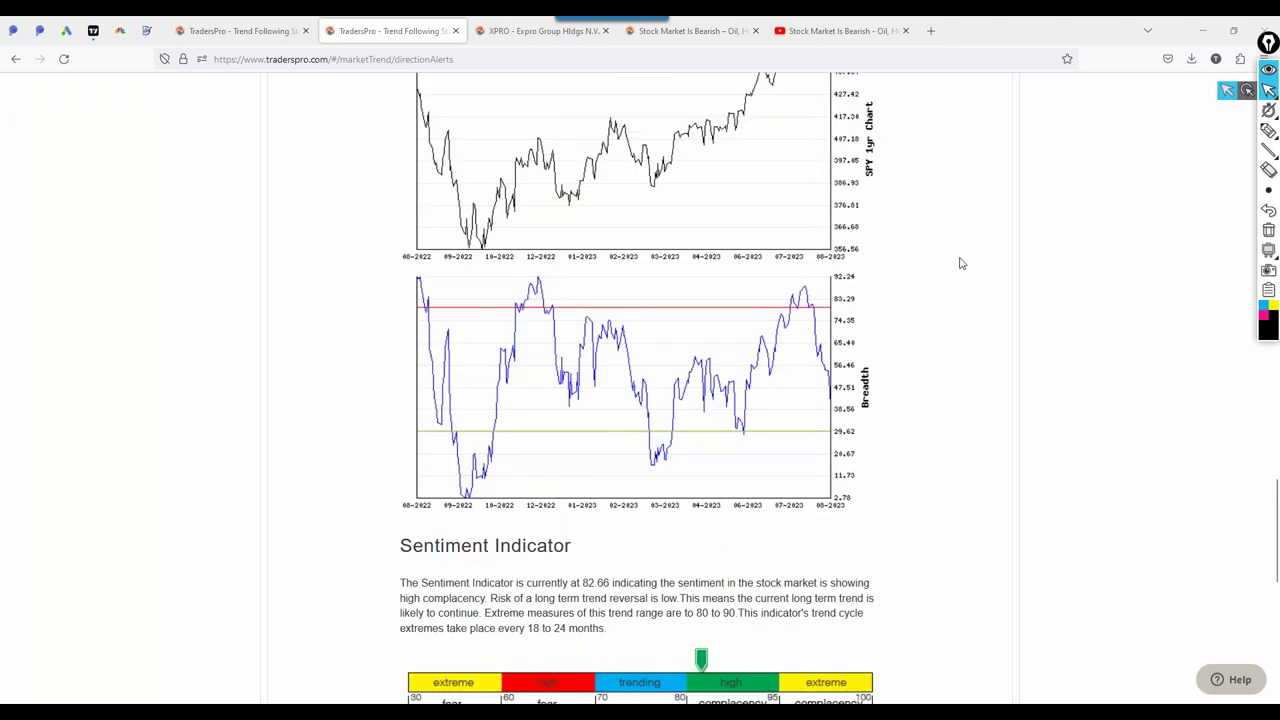
{"action": "scroll", "coordinate": [601, 203], "scroll_direction": "up", "scroll_amount": 2}
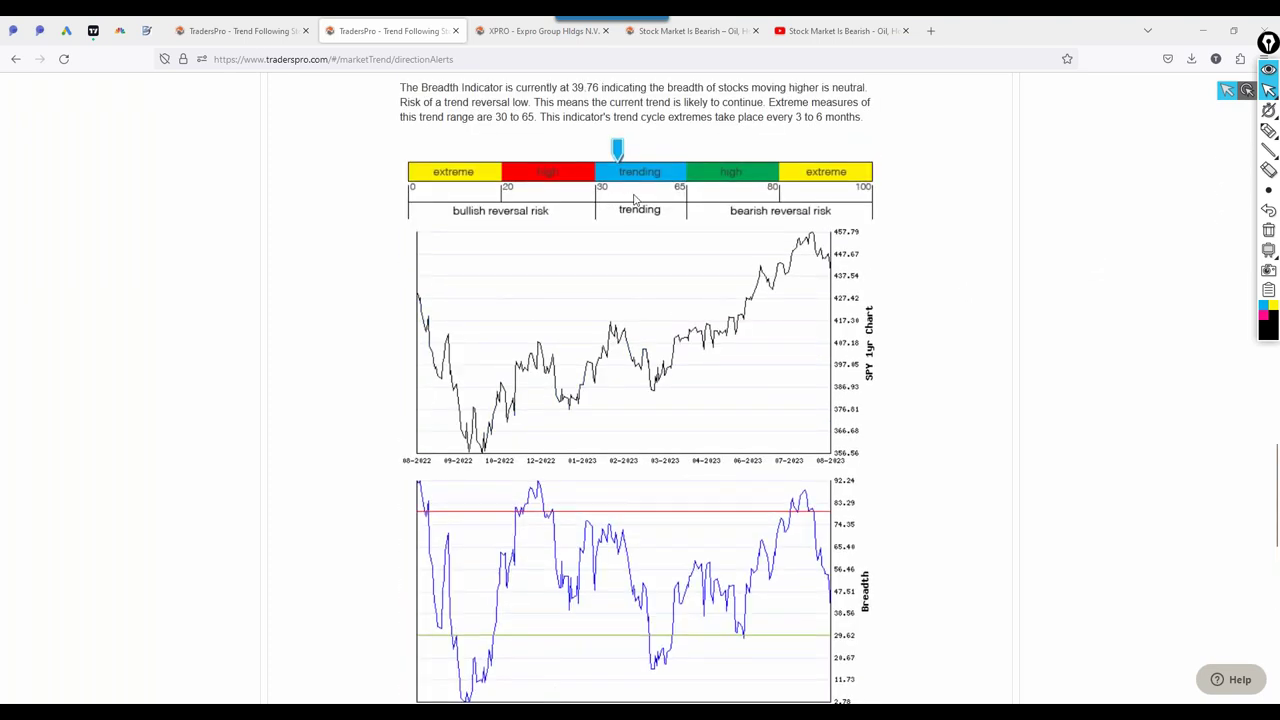
{"action": "scroll", "coordinate": [651, 234], "scroll_direction": "down", "scroll_amount": 4}
{"action": "scroll", "coordinate": [728, 375], "scroll_direction": "down", "scroll_amount": 2}
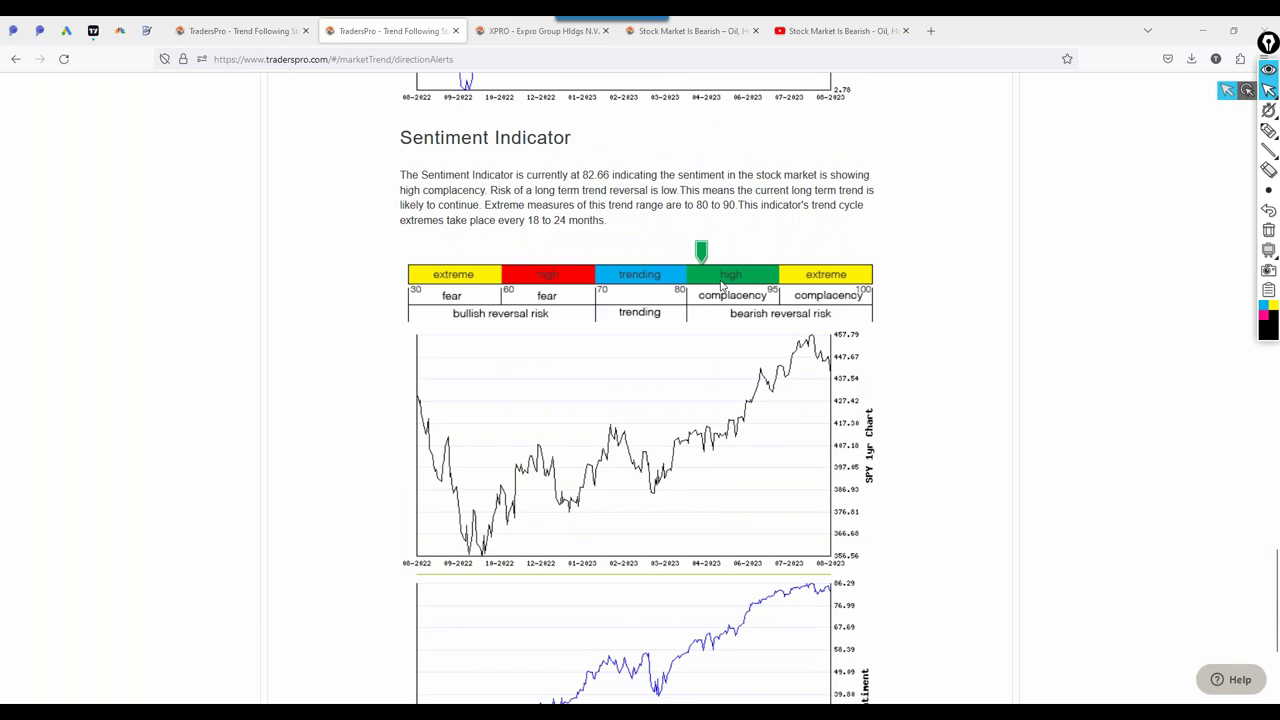
{"action": "left_click", "coordinate": [1268, 133]}
{"action": "mouse_move", "coordinate": [690, 300]}
{"action": "left_mouse_down"}
{"action": "mouse_move", "coordinate": [771, 297]}
{"action": "mouse_move", "coordinate": [690, 298]}
{"action": "mouse_move", "coordinate": [718, 300]}
{"action": "left_mouse_up"}
{"action": "left_click_drag", "start_coordinate": [688, 250], "coordinate": [685, 272]}
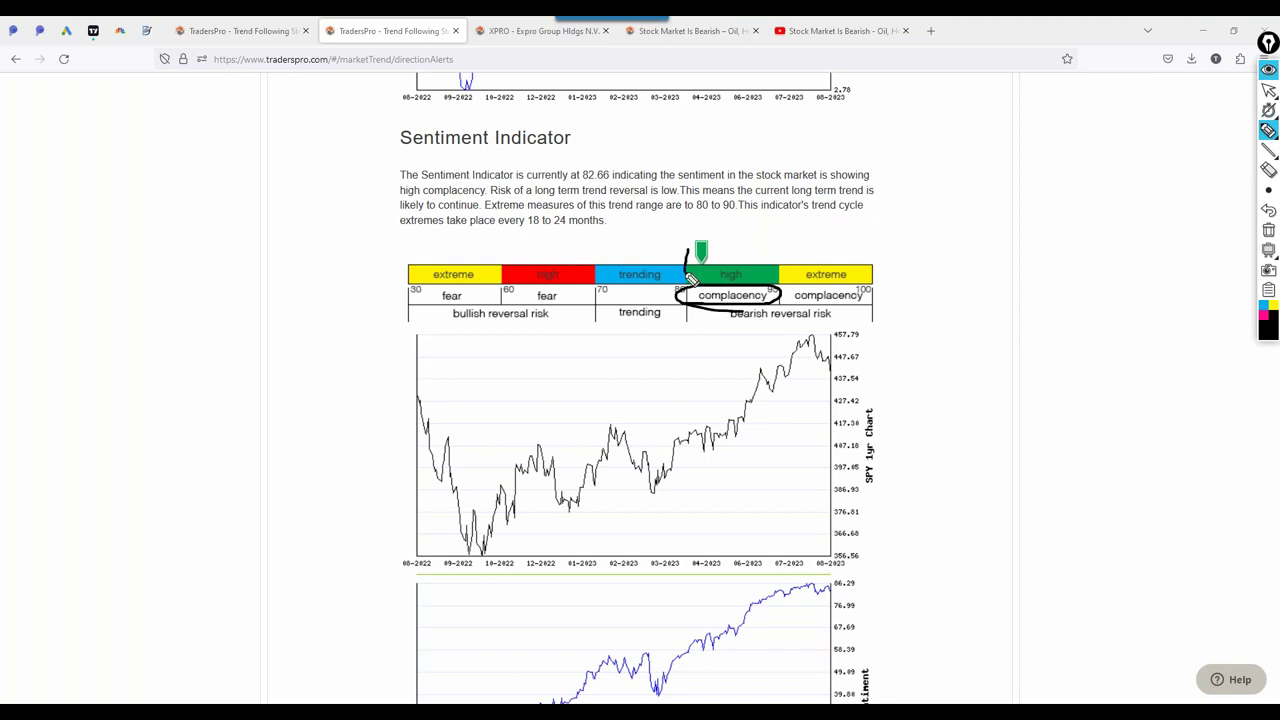
Clear the complacency marks and return to the arrow tool
{"action": "left_click", "coordinate": [1268, 230]}
{"action": "left_click", "coordinate": [1268, 90]}
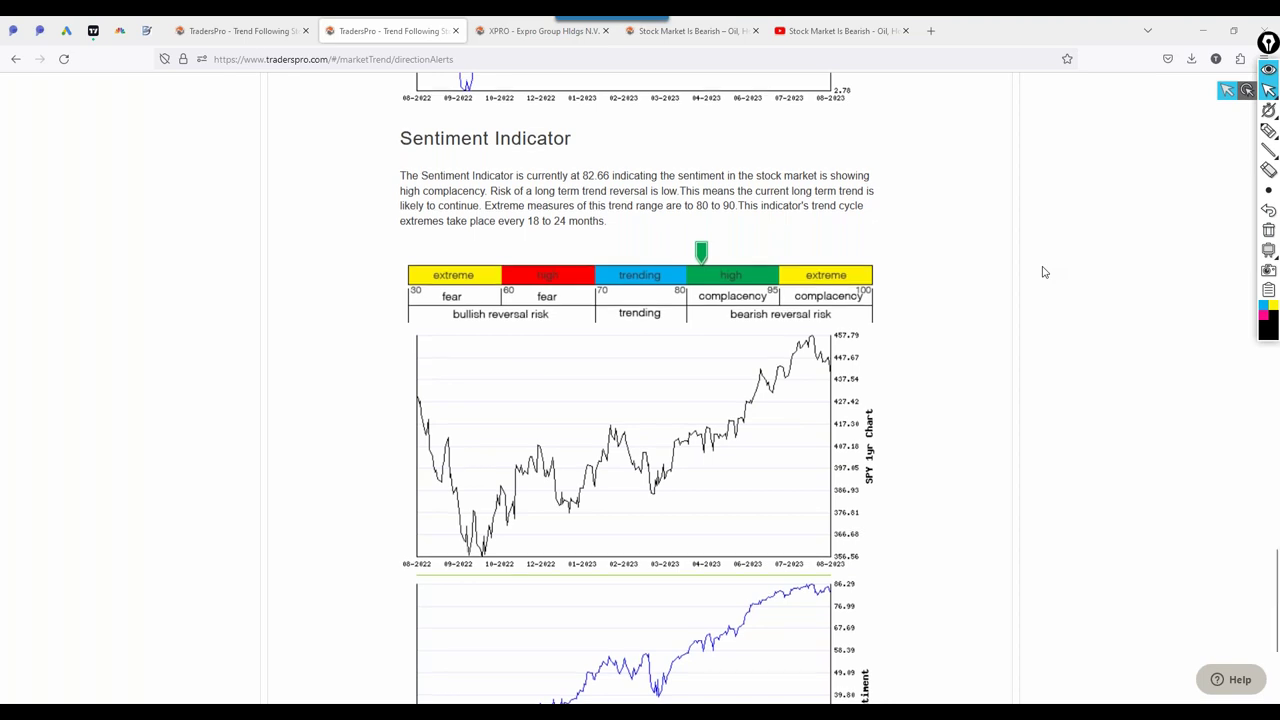
{"action": "scroll", "coordinate": [1043, 272], "scroll_direction": "down", "scroll_amount": 15}
Scroll through the Momentum, Breadth and Sentiment sections, then back up to Long Term signals
{"action": "scroll", "coordinate": [1043, 272], "scroll_direction": "up", "scroll_amount": 15}
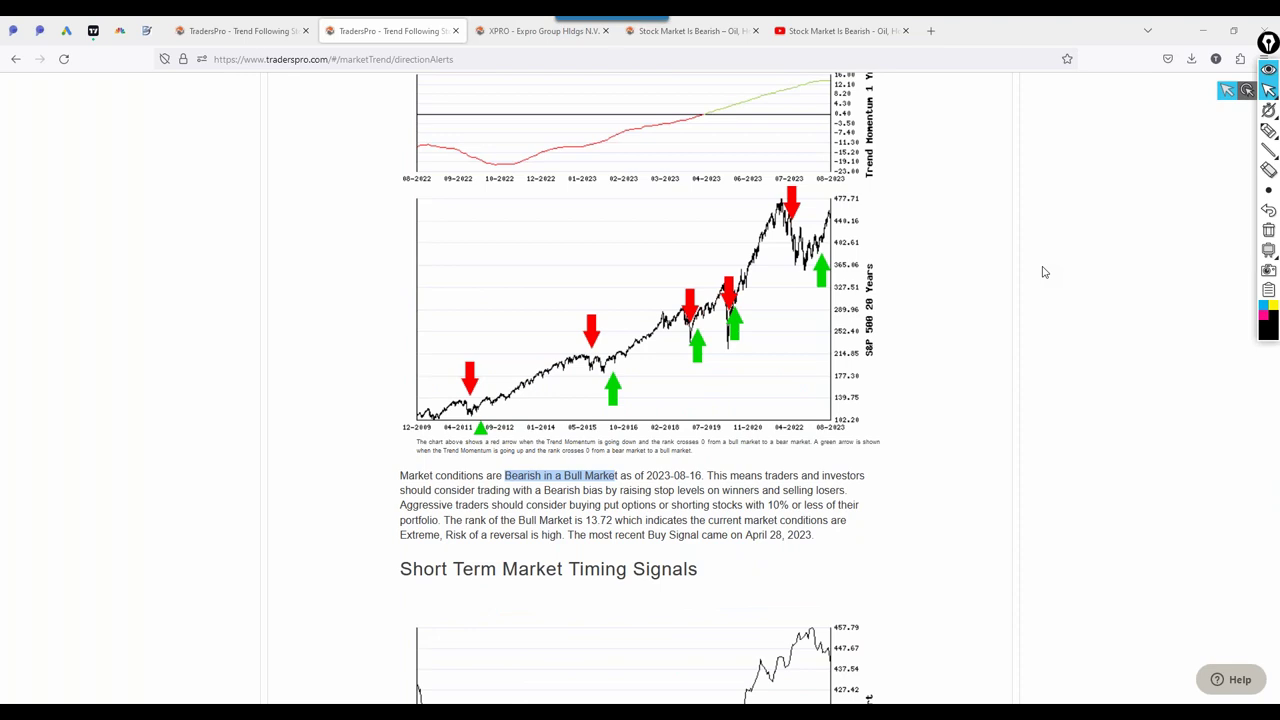
{"action": "scroll", "coordinate": [1043, 272], "scroll_direction": "down", "scroll_amount": 10}
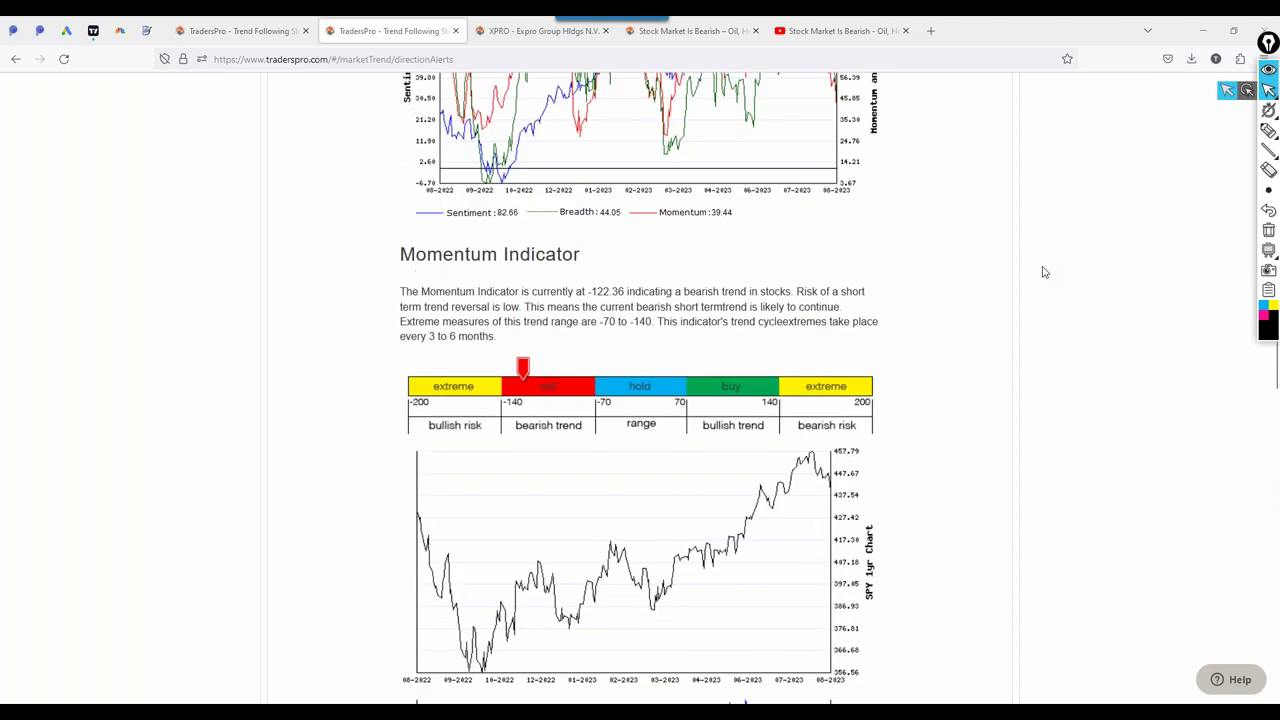
{"action": "scroll", "coordinate": [1043, 272], "scroll_direction": "down", "scroll_amount": 2}
{"action": "scroll", "coordinate": [1043, 272], "scroll_direction": "down", "scroll_amount": 6}
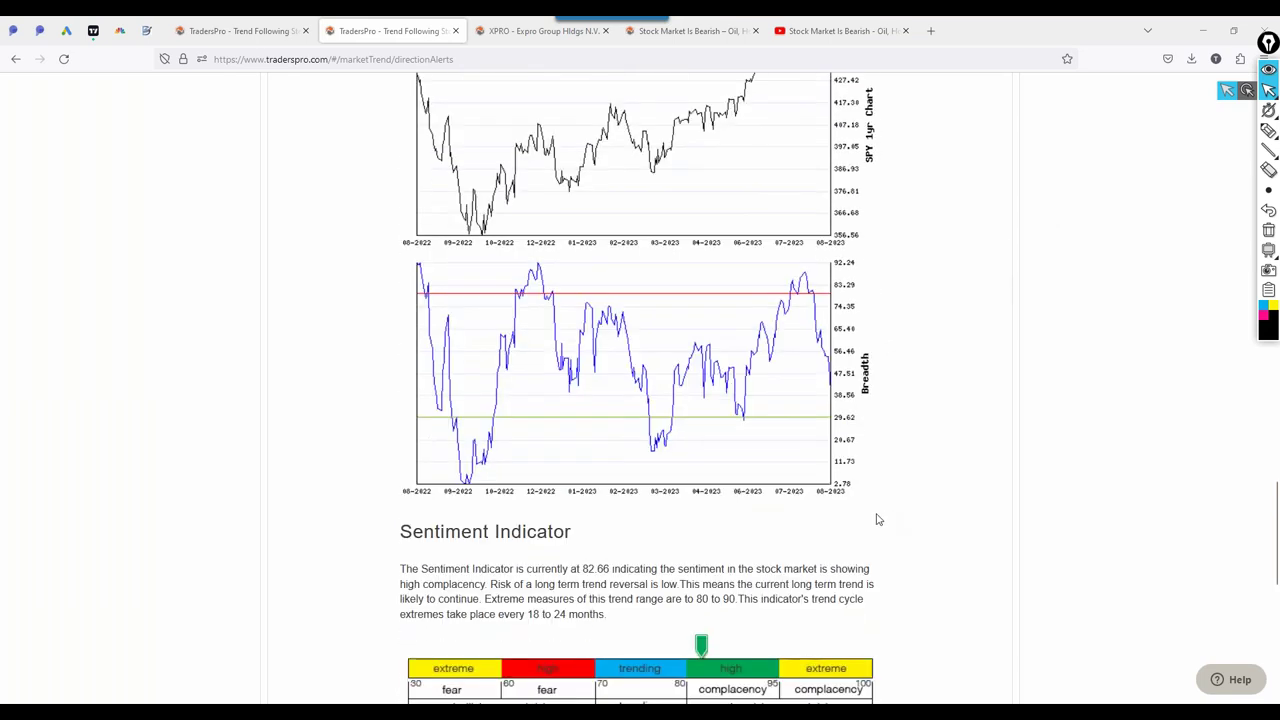
{"action": "scroll", "coordinate": [877, 517], "scroll_direction": "down", "scroll_amount": 2}
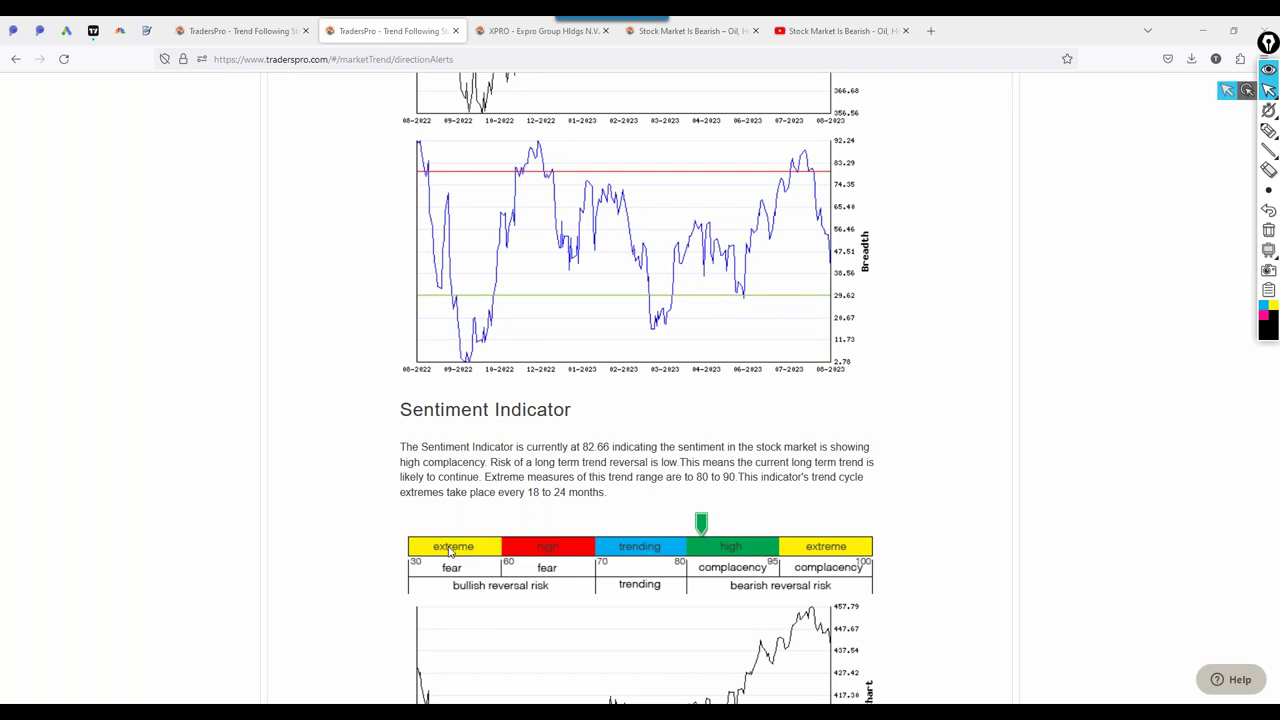
{"action": "scroll", "coordinate": [452, 552], "scroll_direction": "down", "scroll_amount": 10}
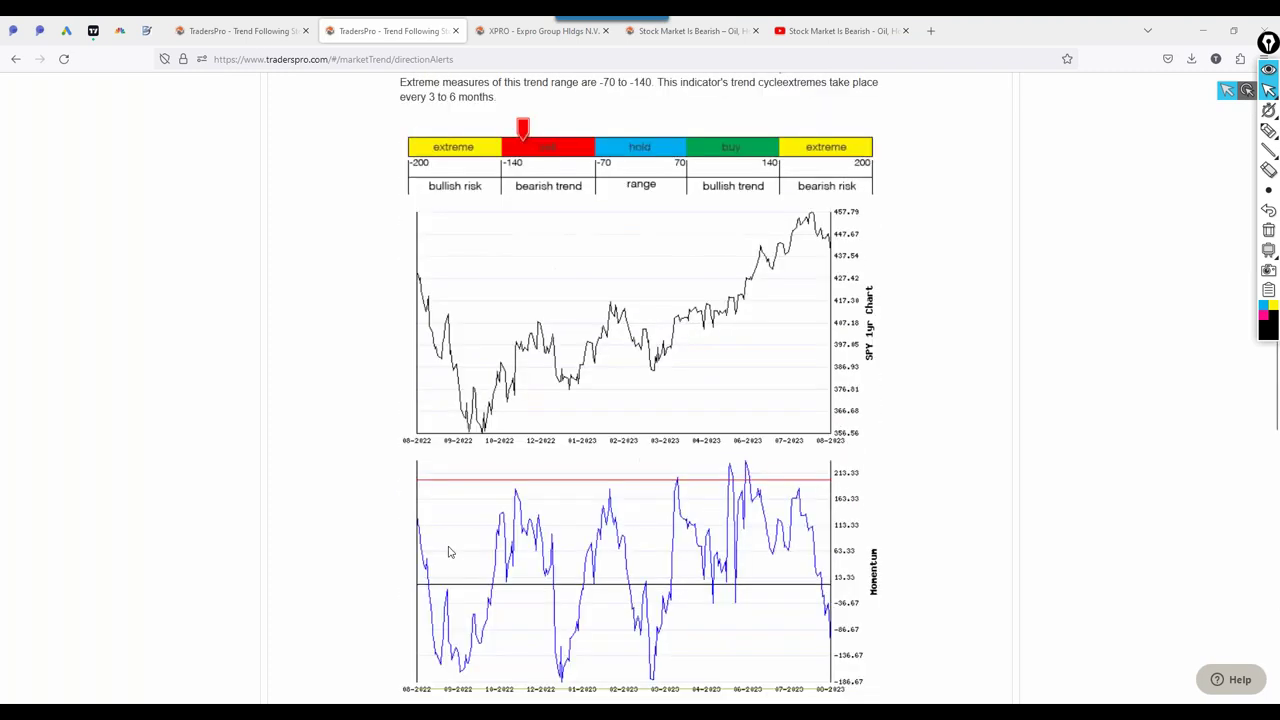
{"action": "scroll", "coordinate": [449, 552], "scroll_direction": "up", "scroll_amount": 10}
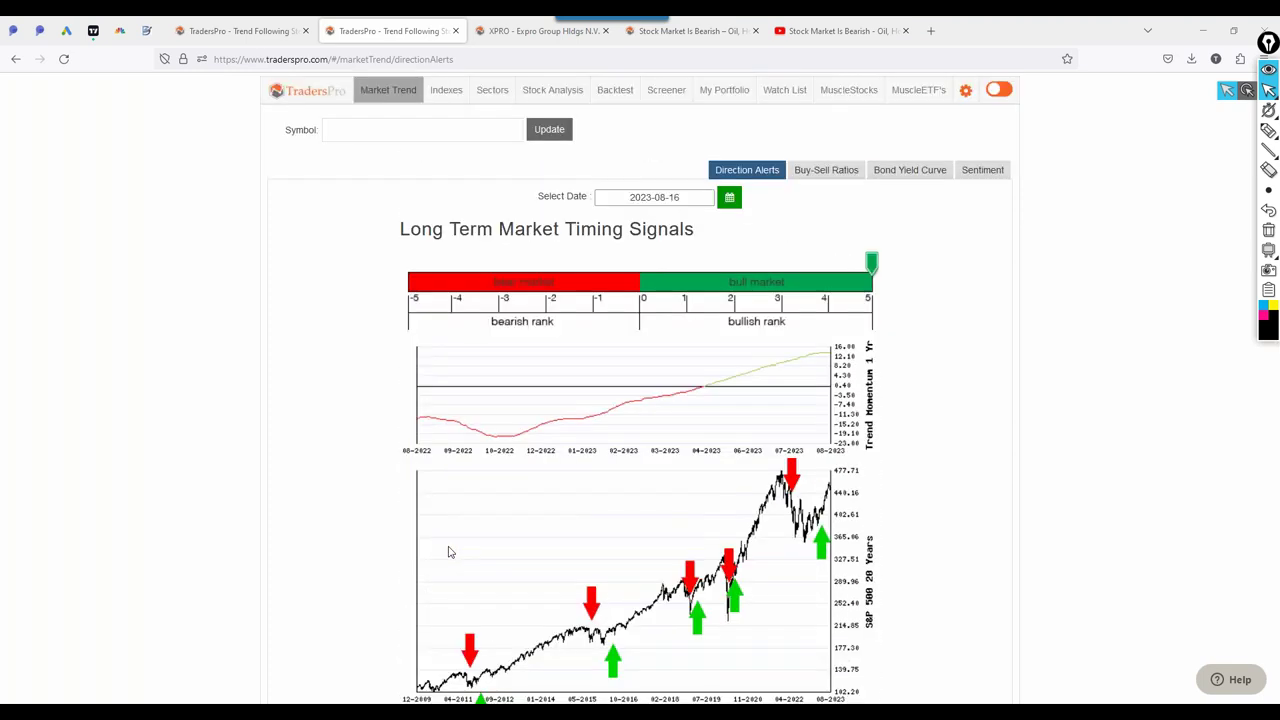
{"action": "left_click", "coordinate": [824, 170]}
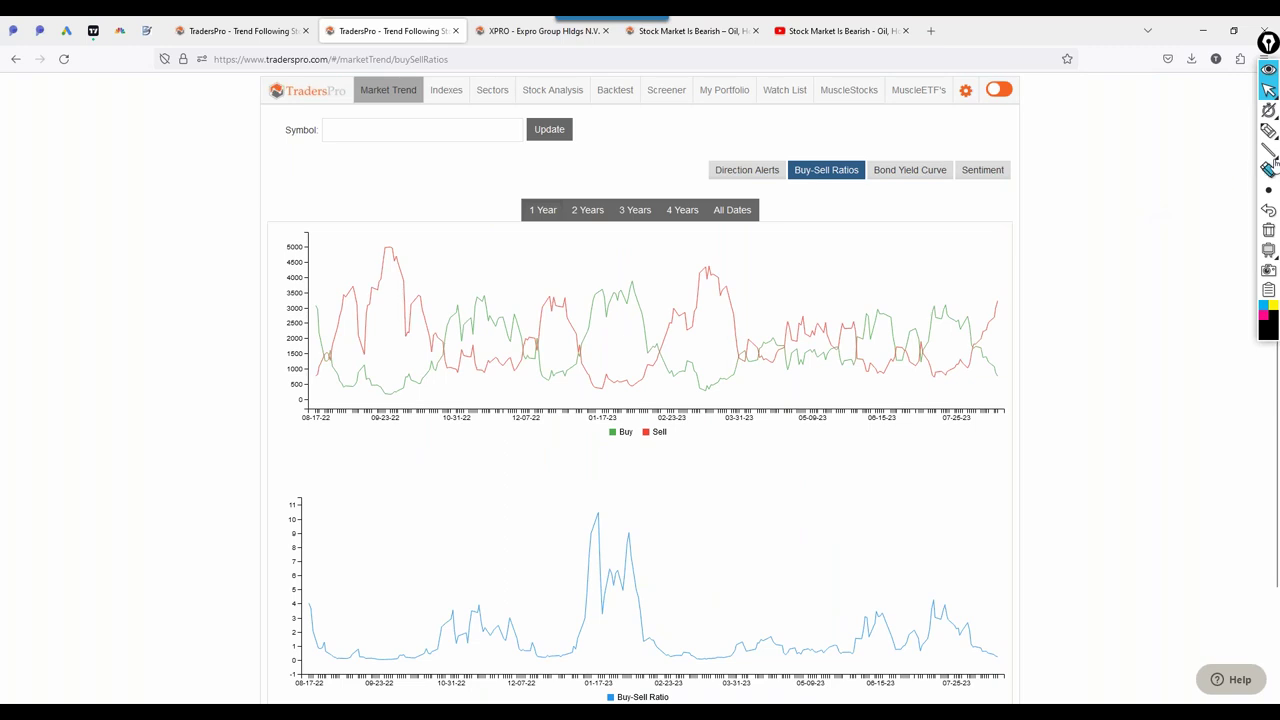
{"action": "left_click", "coordinate": [1268, 130]}
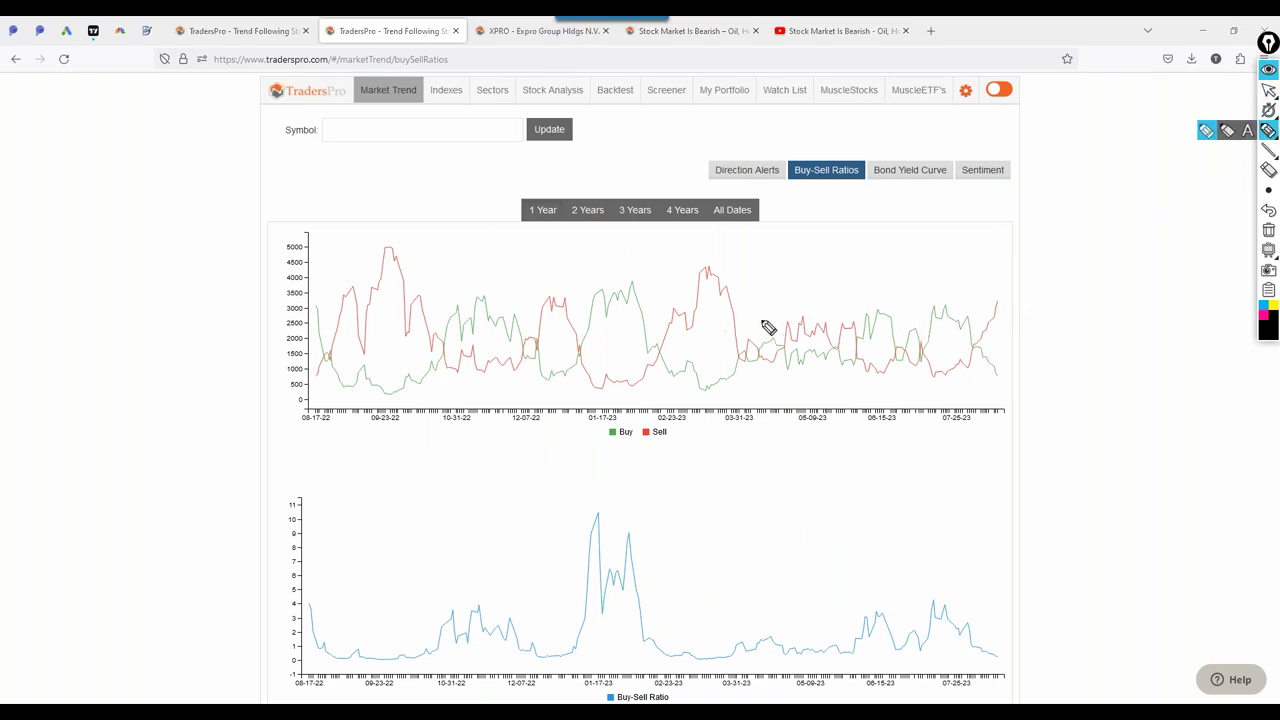
{"action": "left_click_drag", "start_coordinate": [761, 320], "coordinate": [970, 316]}
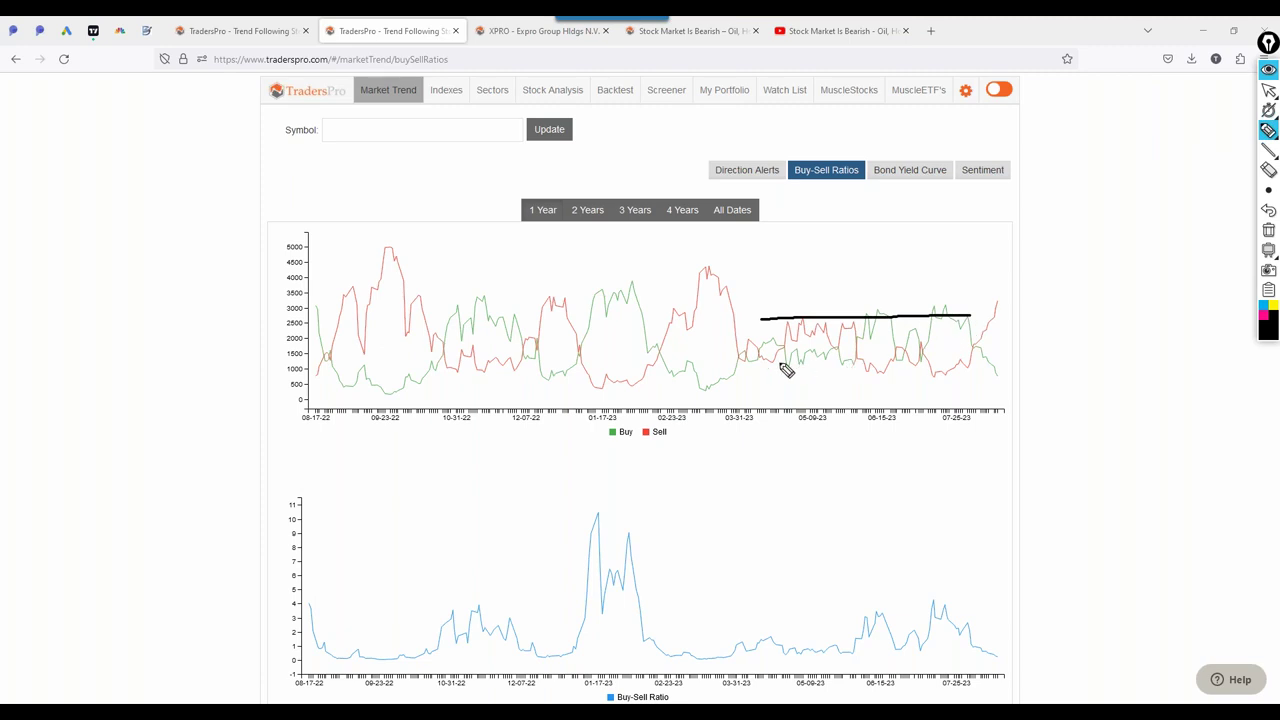
{"action": "mouse_move", "coordinate": [786, 370]}
{"action": "left_mouse_down"}
{"action": "mouse_move", "coordinate": [991, 374]}
{"action": "mouse_move", "coordinate": [871, 320]}
{"action": "mouse_move", "coordinate": [770, 373]}
{"action": "mouse_move", "coordinate": [822, 364]}
{"action": "left_mouse_up"}
{"action": "left_click_drag", "start_coordinate": [1020, 298], "coordinate": [986, 298]}
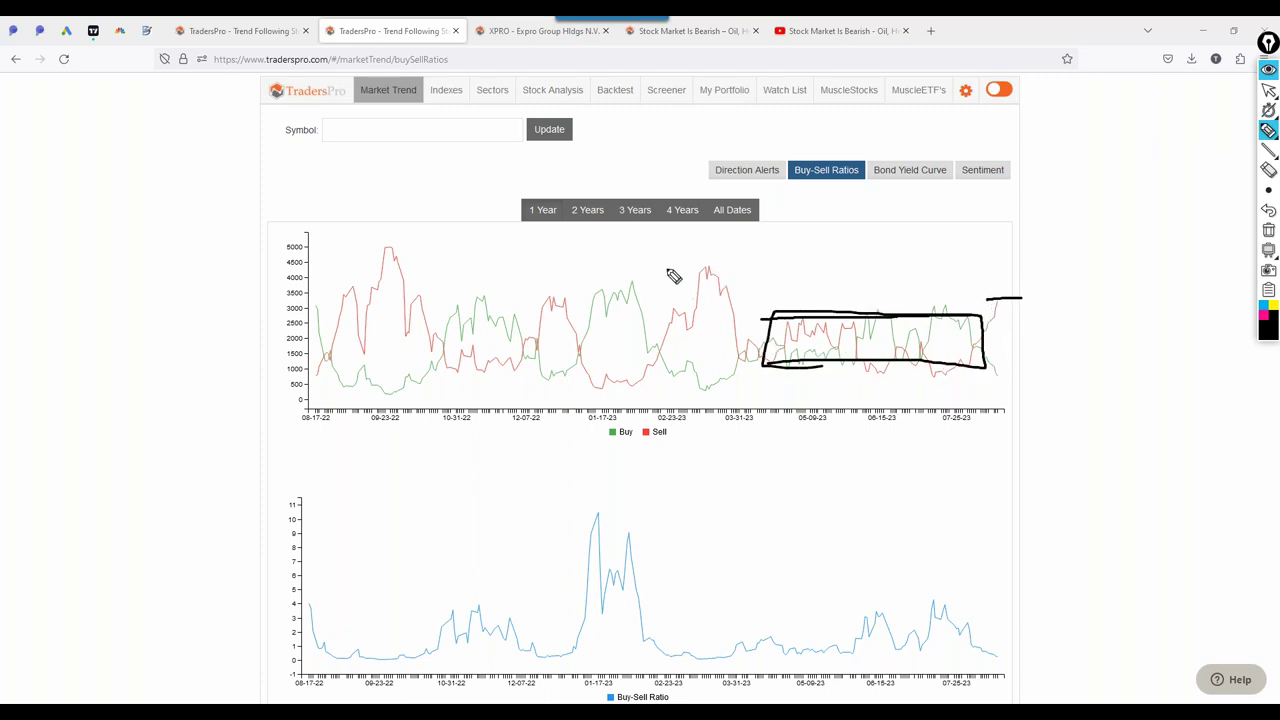
{"action": "mouse_move", "coordinate": [708, 268]}
{"action": "left_mouse_down"}
{"action": "mouse_move", "coordinate": [405, 257]}
{"action": "mouse_move", "coordinate": [336, 328]}
{"action": "mouse_move", "coordinate": [334, 390]}
{"action": "mouse_move", "coordinate": [703, 401]}
{"action": "mouse_move", "coordinate": [762, 396]}
{"action": "mouse_move", "coordinate": [760, 371]}
{"action": "left_mouse_up"}
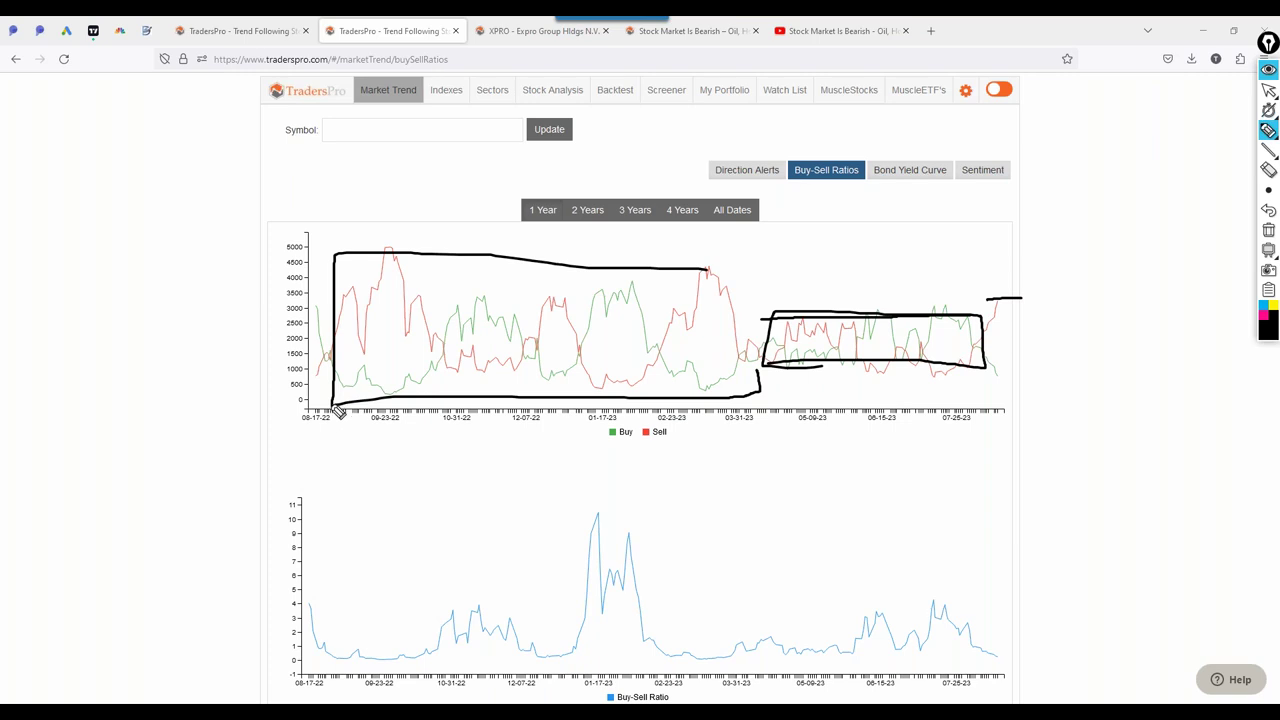
{"action": "mouse_move", "coordinate": [331, 406]}
{"action": "left_mouse_down"}
{"action": "mouse_move", "coordinate": [330, 424]}
{"action": "mouse_move", "coordinate": [289, 425]}
{"action": "mouse_move", "coordinate": [296, 410]}
{"action": "left_mouse_up"}
{"action": "mouse_move", "coordinate": [706, 280]}
{"action": "left_mouse_down"}
{"action": "mouse_move", "coordinate": [714, 390]}
{"action": "mouse_move", "coordinate": [713, 297]}
{"action": "left_mouse_up"}
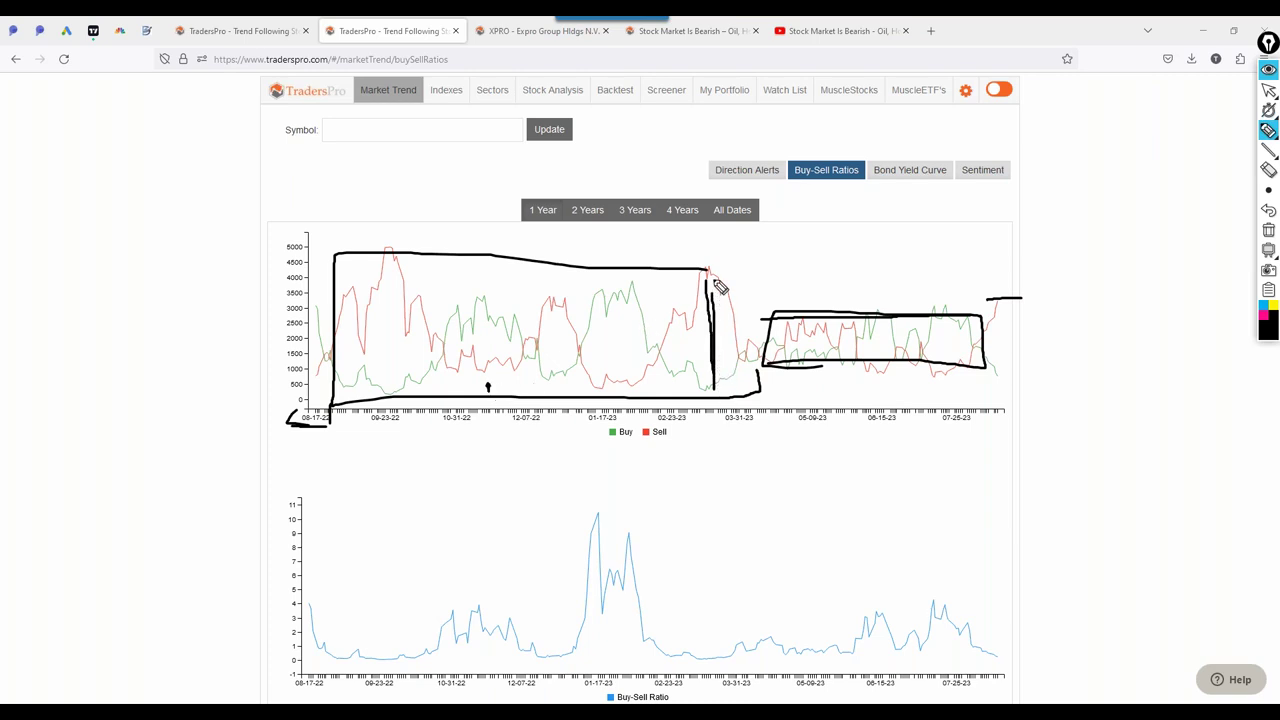
{"action": "left_click", "coordinate": [1268, 230]}
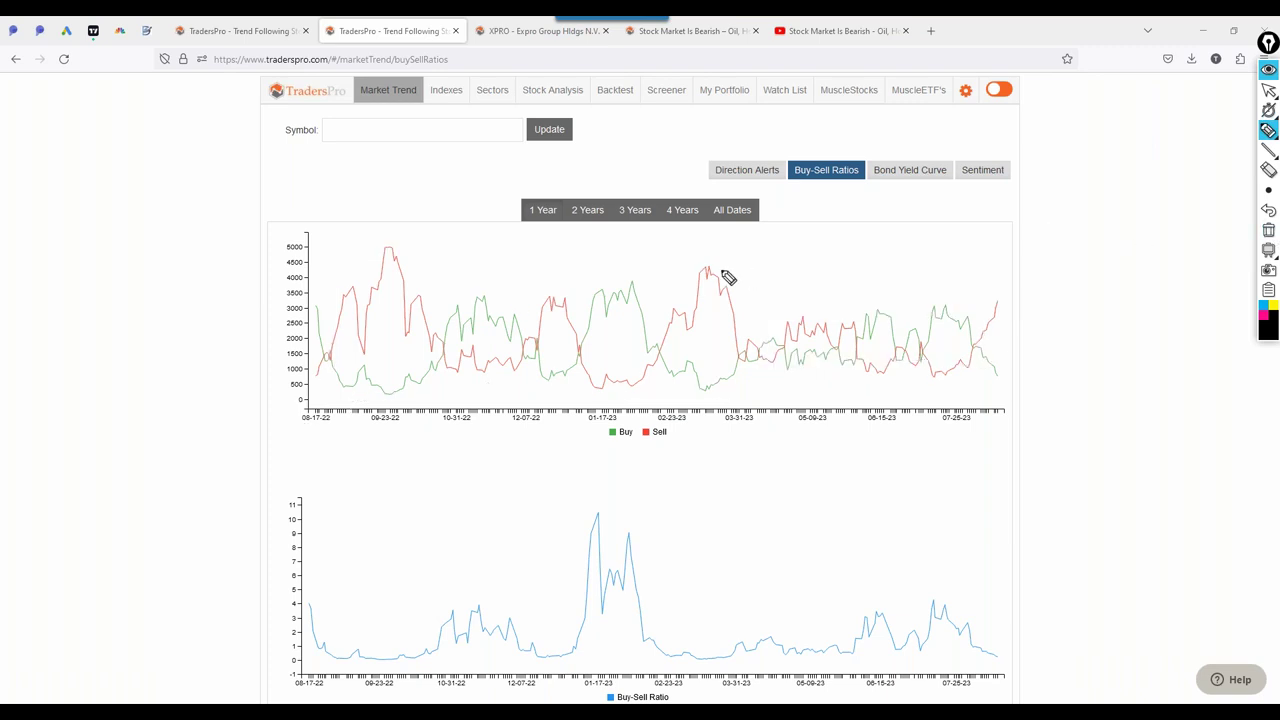
{"action": "left_click_drag", "start_coordinate": [708, 272], "coordinate": [714, 390]}
{"action": "left_click_drag", "start_coordinate": [393, 256], "coordinate": [396, 398]}
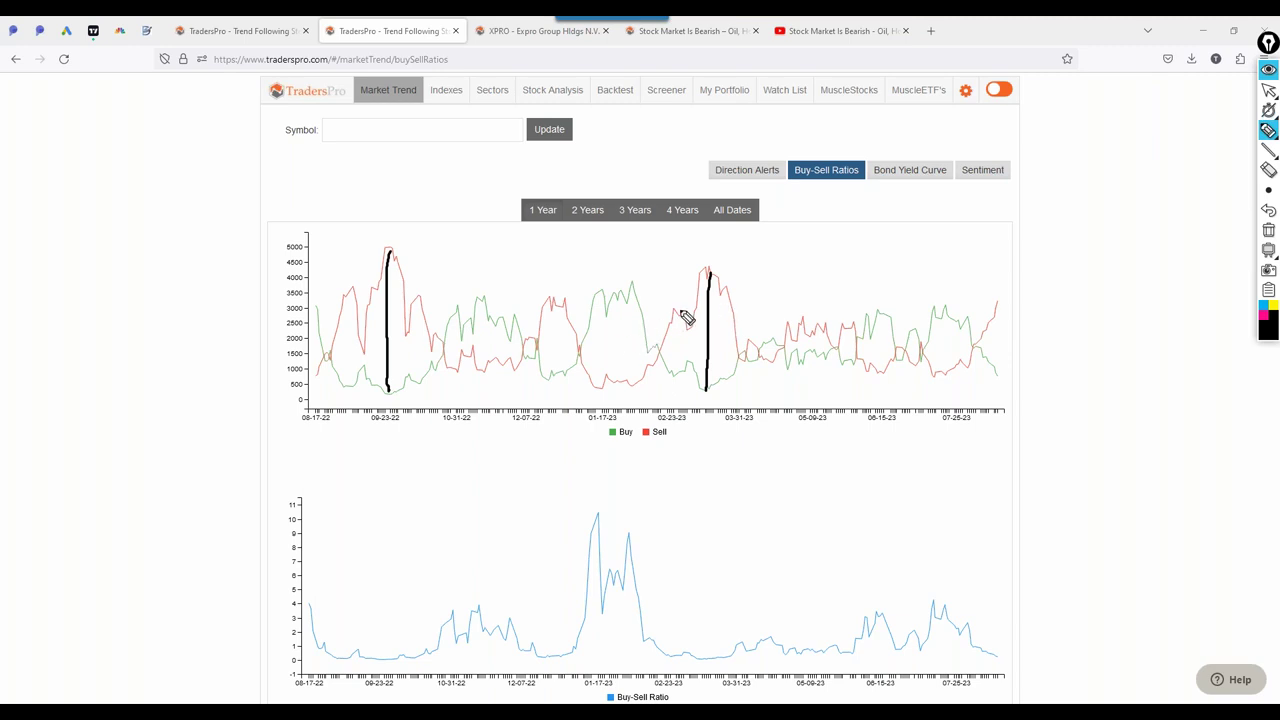
{"action": "left_click_drag", "start_coordinate": [680, 314], "coordinate": [658, 362]}
{"action": "left_click_drag", "start_coordinate": [356, 288], "coordinate": [329, 376]}
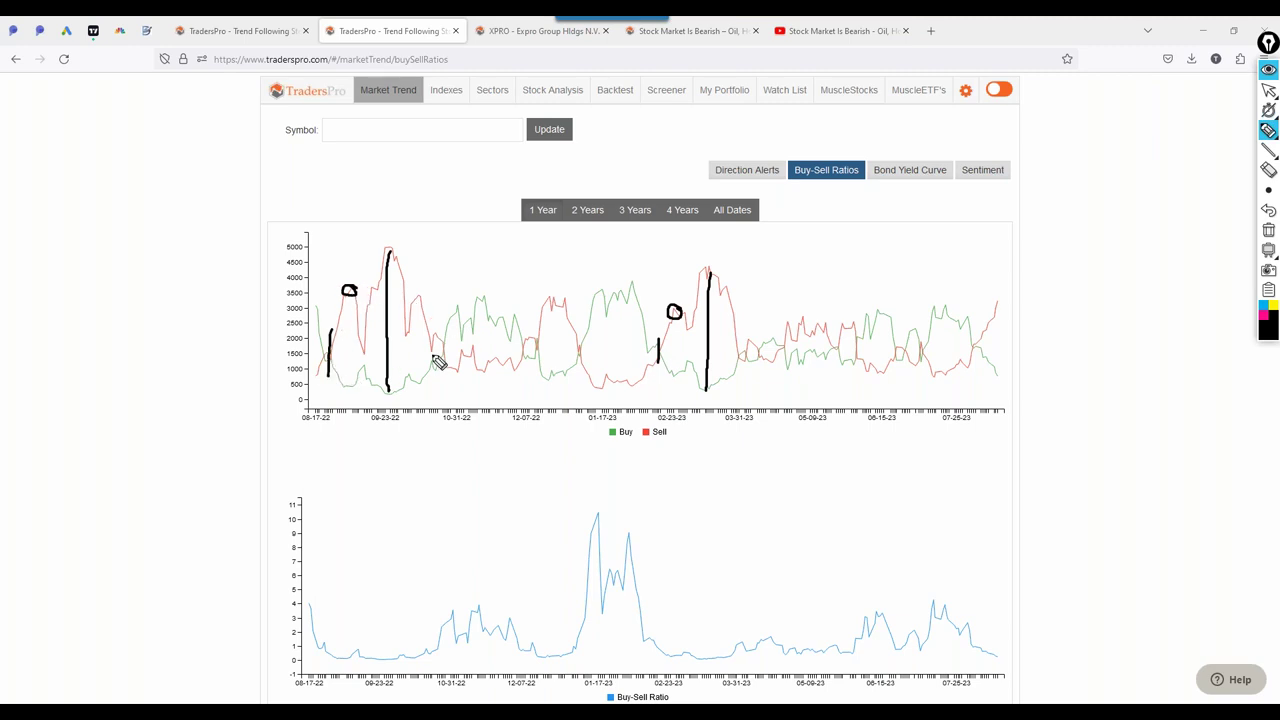
{"action": "left_click_drag", "start_coordinate": [537, 346], "coordinate": [546, 346]}
{"action": "left_click_drag", "start_coordinate": [785, 341], "coordinate": [803, 312]}
{"action": "mouse_move", "coordinate": [700, 275]}
{"action": "left_mouse_down"}
{"action": "mouse_move", "coordinate": [714, 264]}
{"action": "mouse_move", "coordinate": [698, 268]}
{"action": "left_mouse_up"}
{"action": "mouse_move", "coordinate": [404, 268]}
{"action": "left_mouse_down"}
{"action": "mouse_move", "coordinate": [404, 252]}
{"action": "mouse_move", "coordinate": [384, 244]}
{"action": "left_mouse_up"}
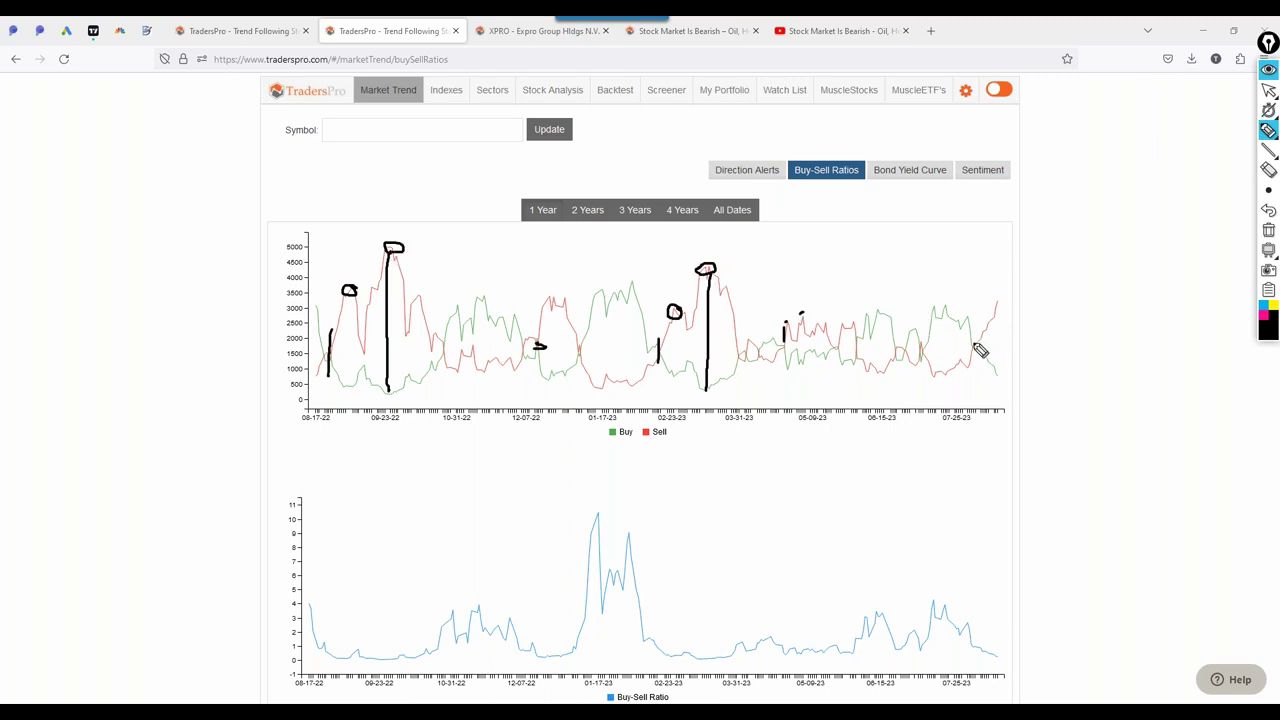
{"action": "left_click_drag", "start_coordinate": [975, 345], "coordinate": [998, 304]}
{"action": "left_click_drag", "start_coordinate": [999, 305], "coordinate": [1009, 323]}
{"action": "left_click", "coordinate": [548, 298]}
{"action": "left_click", "coordinate": [557, 298]}
{"action": "left_click", "coordinate": [566, 298]}
{"action": "left_click_drag", "start_coordinate": [706, 278], "coordinate": [706, 268]}
{"action": "left_click_drag", "start_coordinate": [716, 266], "coordinate": [722, 270]}
{"action": "left_click_drag", "start_coordinate": [412, 251], "coordinate": [362, 250]}
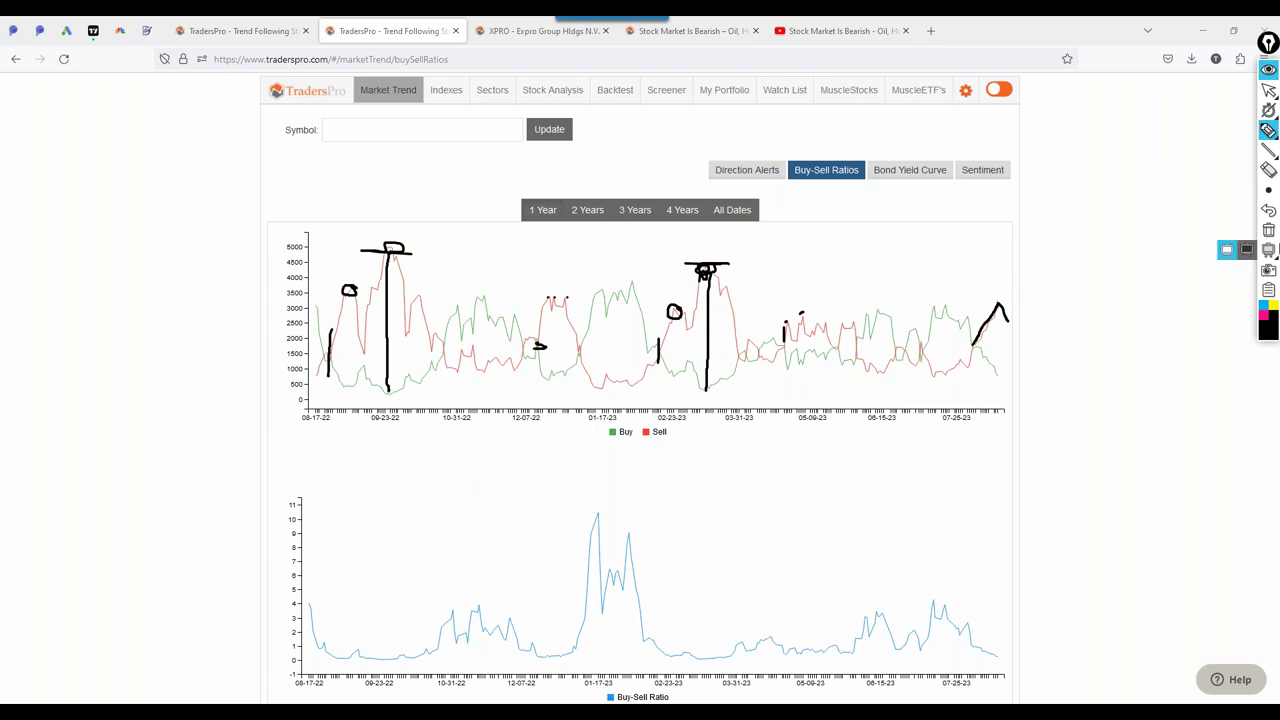
{"action": "left_click", "coordinate": [1270, 238]}
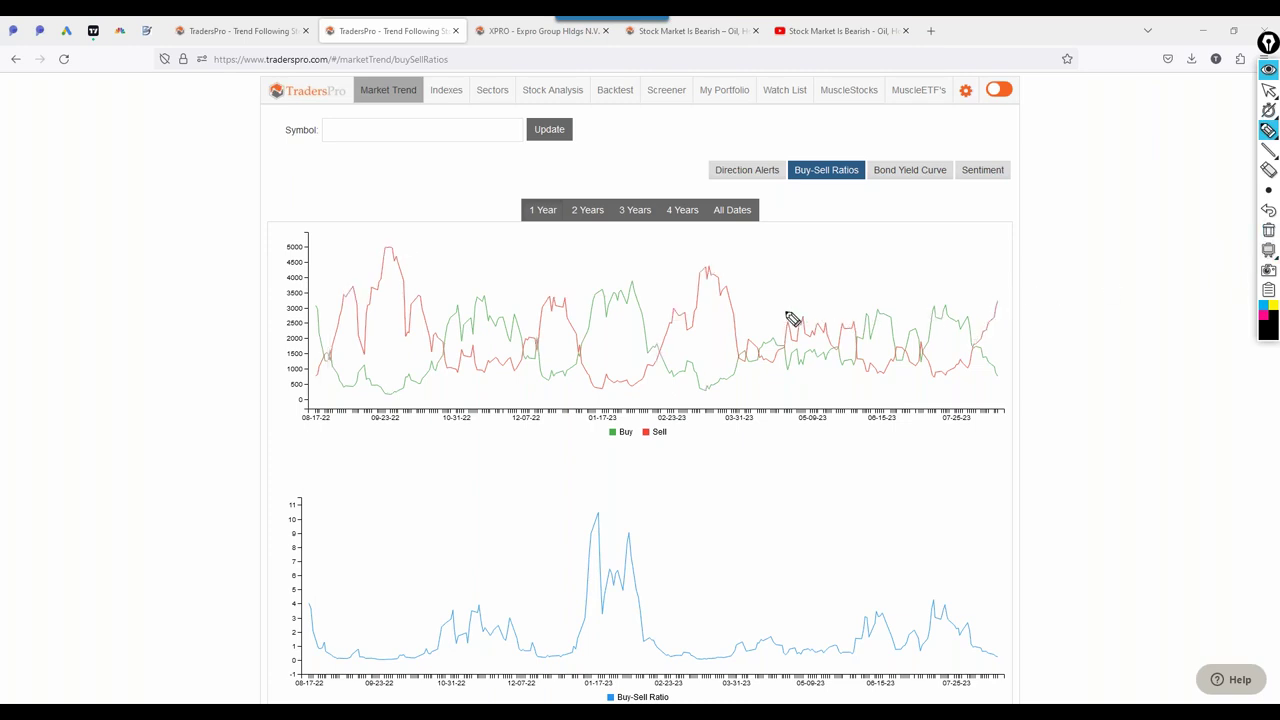
{"action": "left_click_drag", "start_coordinate": [786, 312], "coordinate": [1017, 315]}
{"action": "left_click", "coordinate": [1000, 299]}
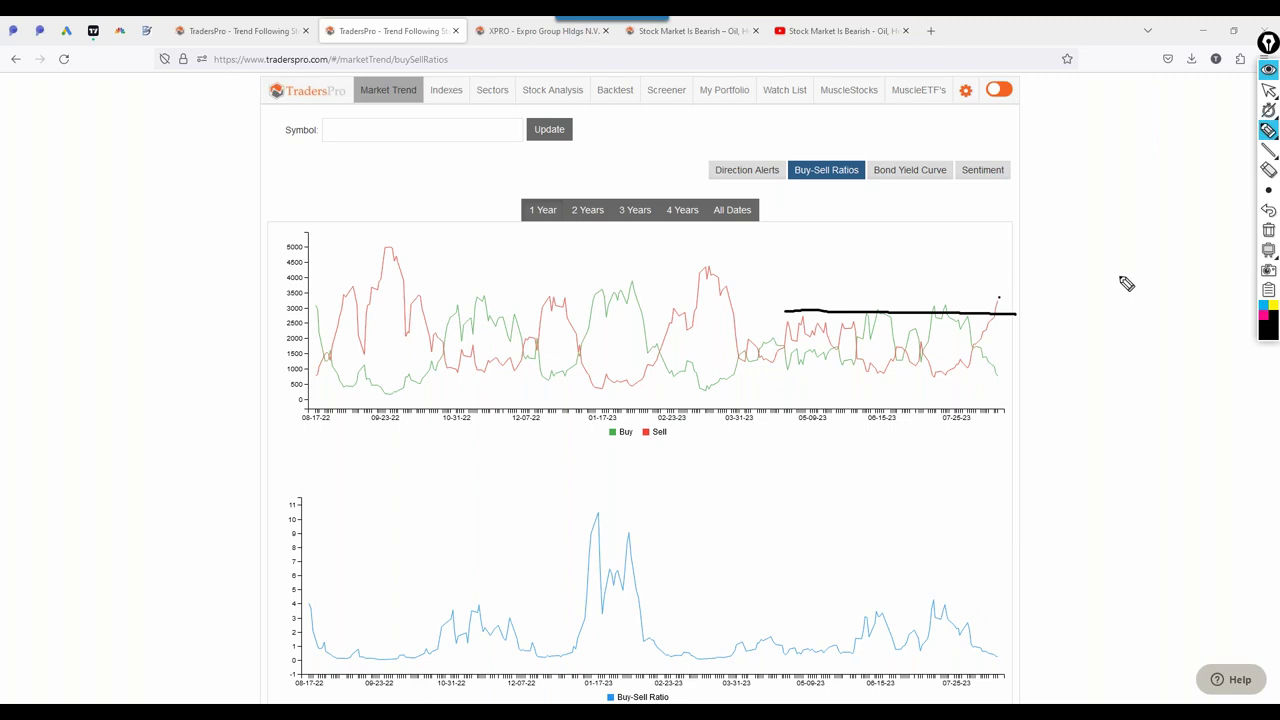
{"action": "left_click", "coordinate": [1266, 231]}
{"action": "left_click", "coordinate": [1268, 90]}
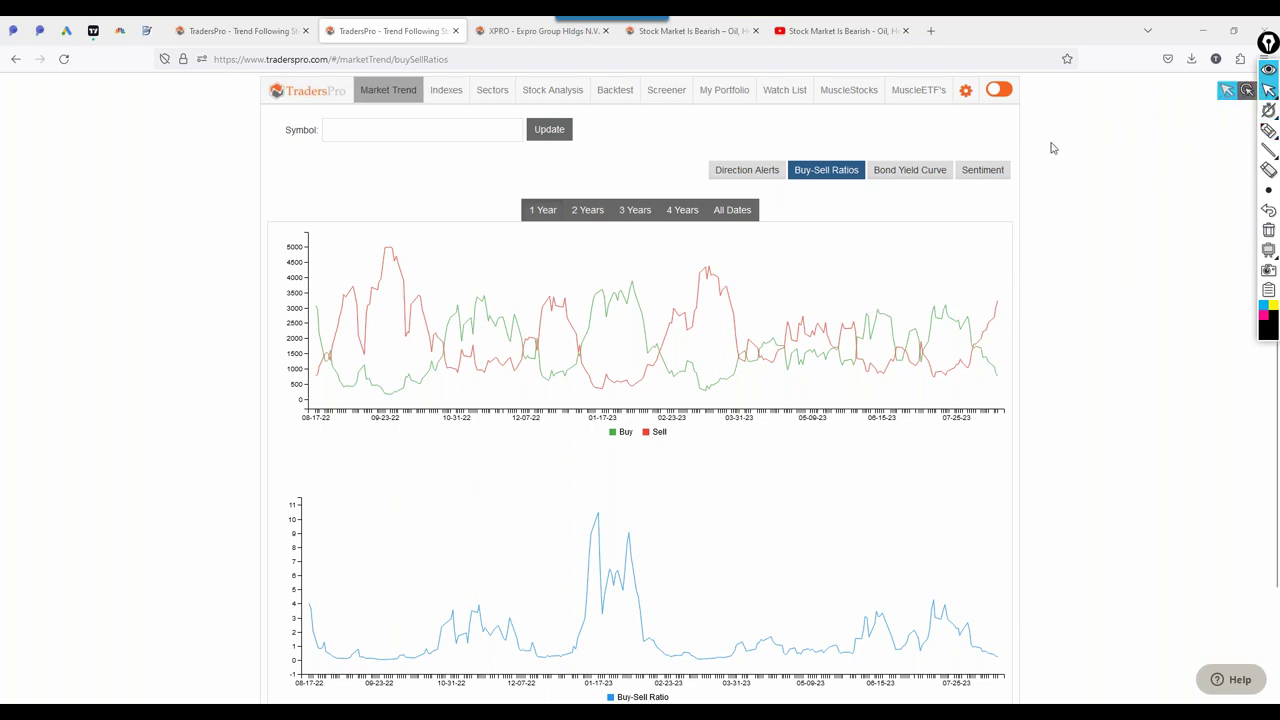
{"action": "left_click", "coordinate": [975, 176]}
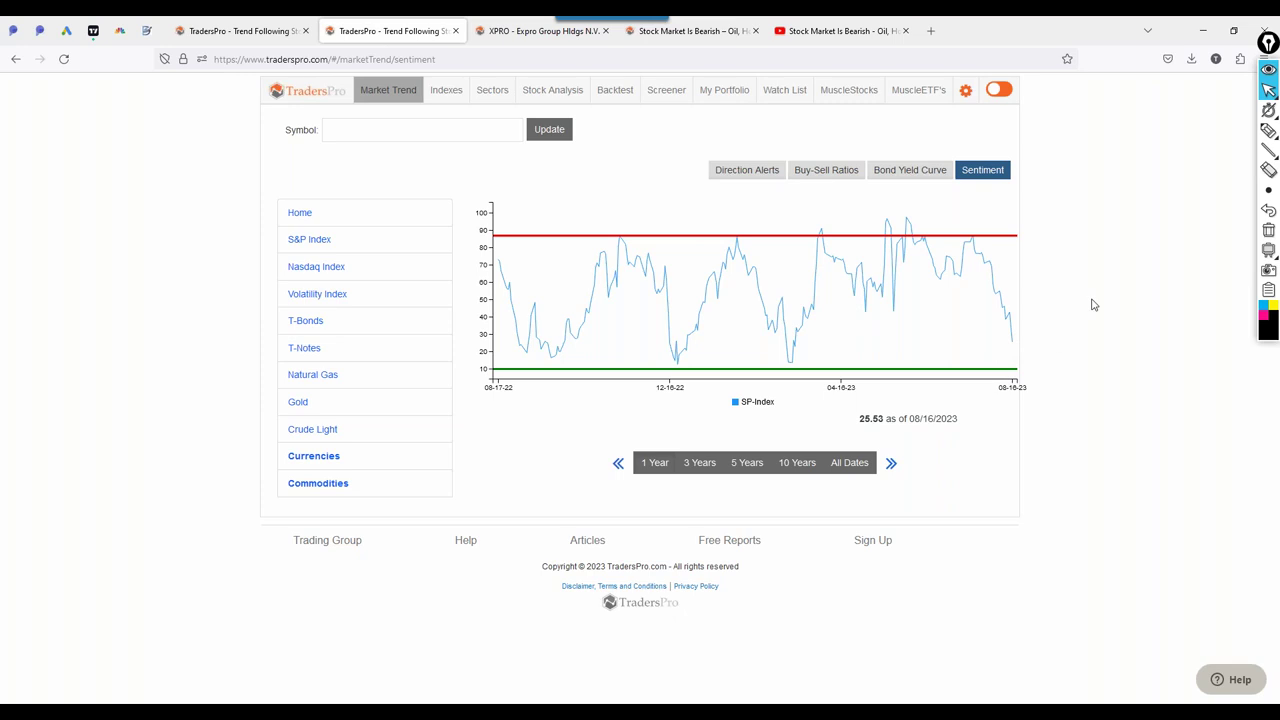
Mark the SP-Index sentiment chart with a level line, the spring, December and latest lows, and an arrow
{"action": "left_click", "coordinate": [1268, 131]}
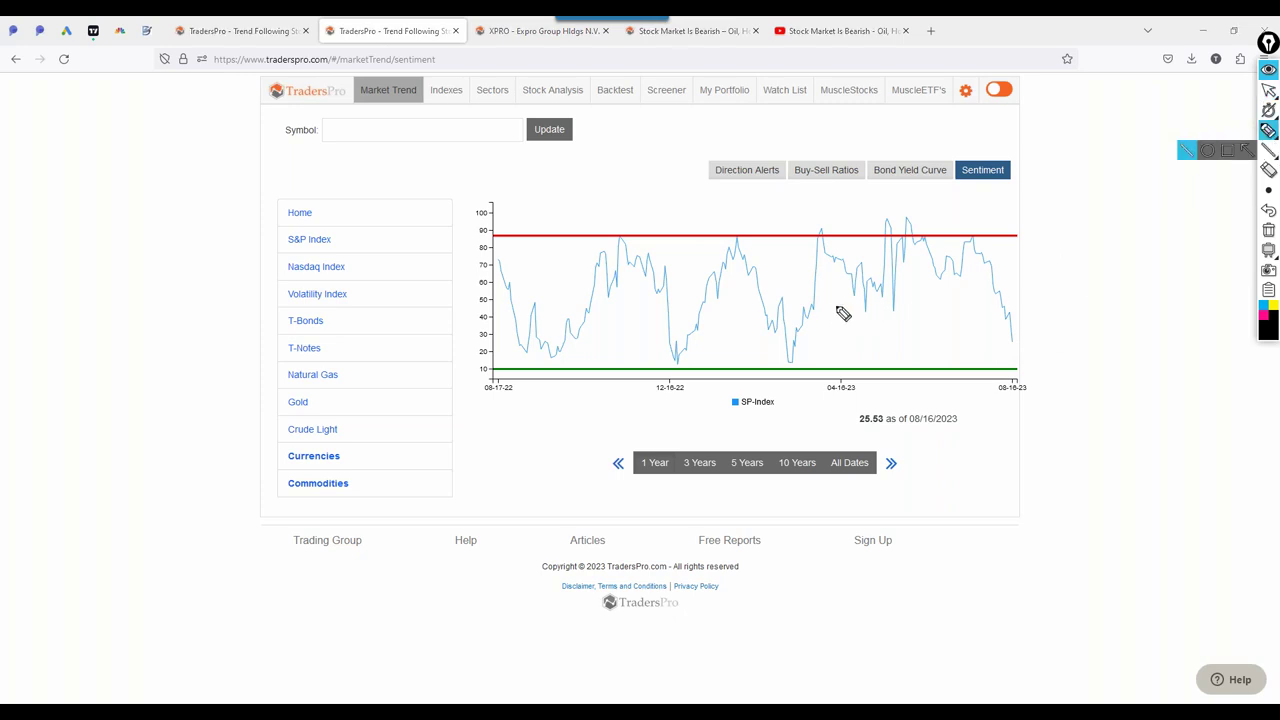
{"action": "left_click_drag", "start_coordinate": [782, 303], "coordinate": [1027, 307]}
{"action": "left_click_drag", "start_coordinate": [792, 358], "coordinate": [784, 366]}
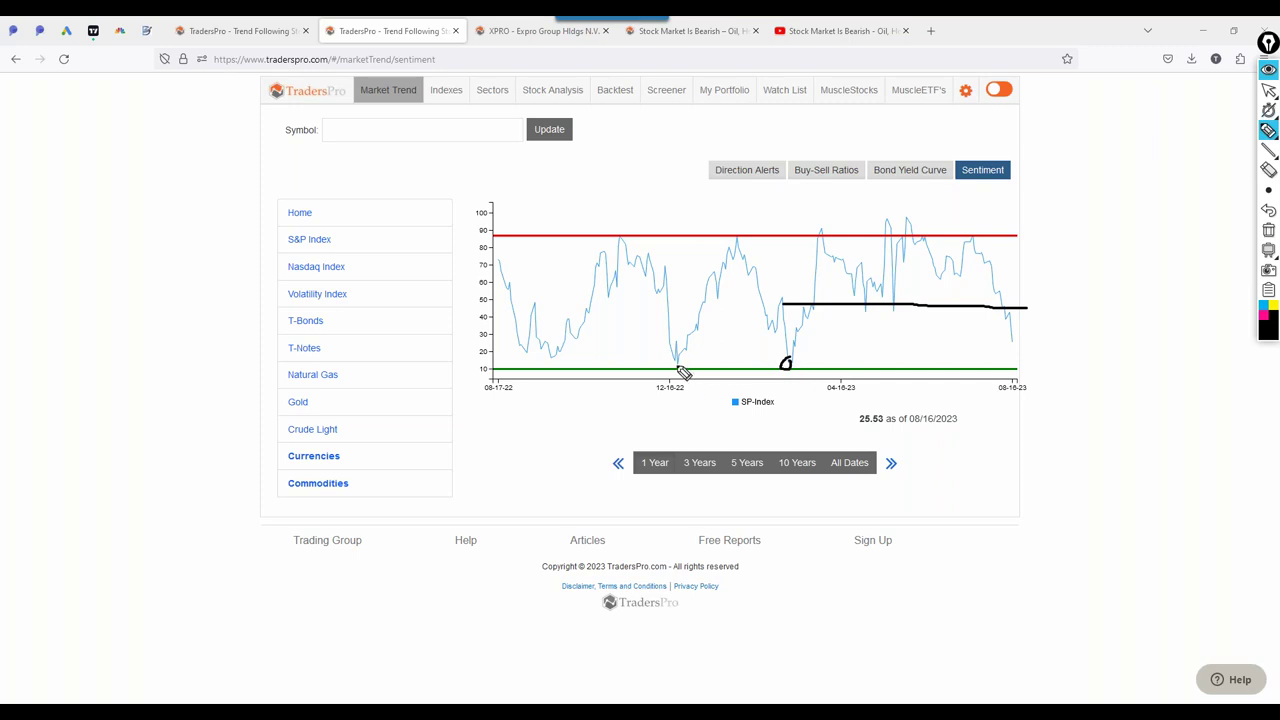
{"action": "left_click_drag", "start_coordinate": [680, 368], "coordinate": [667, 367]}
{"action": "left_click_drag", "start_coordinate": [1013, 370], "coordinate": [1025, 372]}
{"action": "mouse_move", "coordinate": [1014, 344]}
{"action": "left_mouse_down"}
{"action": "mouse_move", "coordinate": [1021, 316]}
{"action": "mouse_move", "coordinate": [1025, 330]}
{"action": "left_mouse_up"}
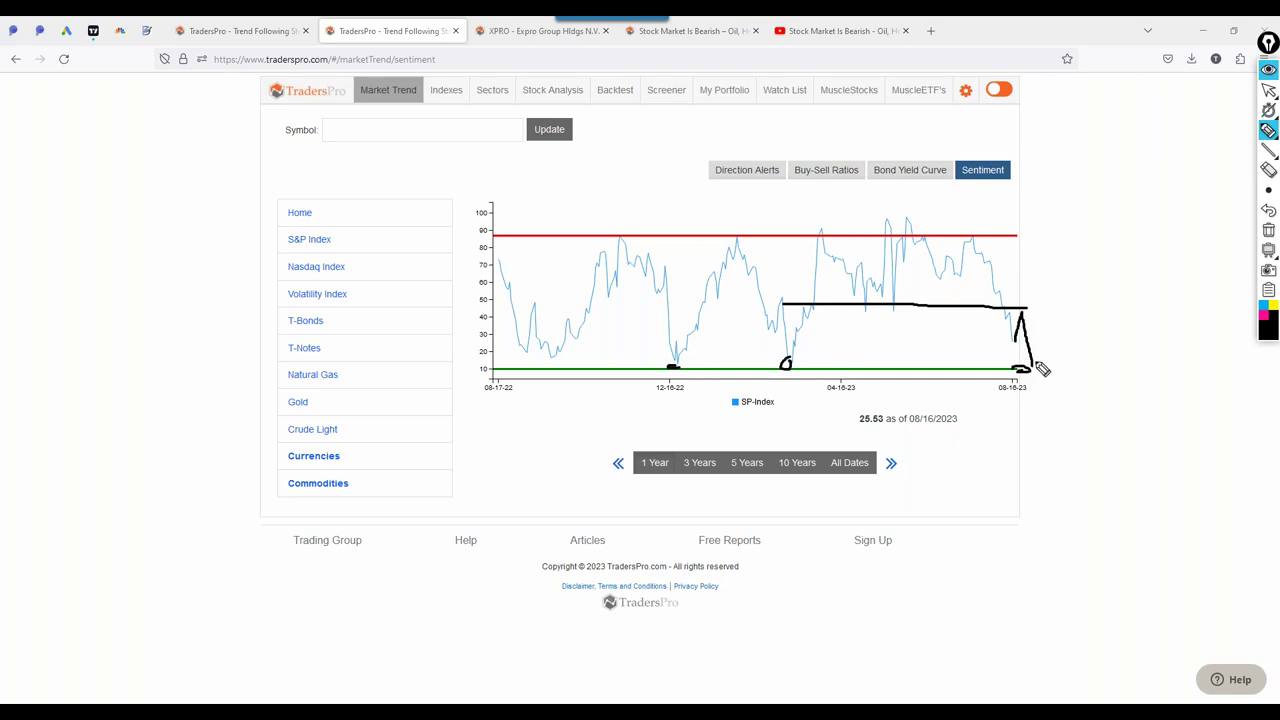
Erase the sentiment chart markings, restore the arrow tool, and open Bond Yield Curve
{"action": "left_click", "coordinate": [1269, 231]}
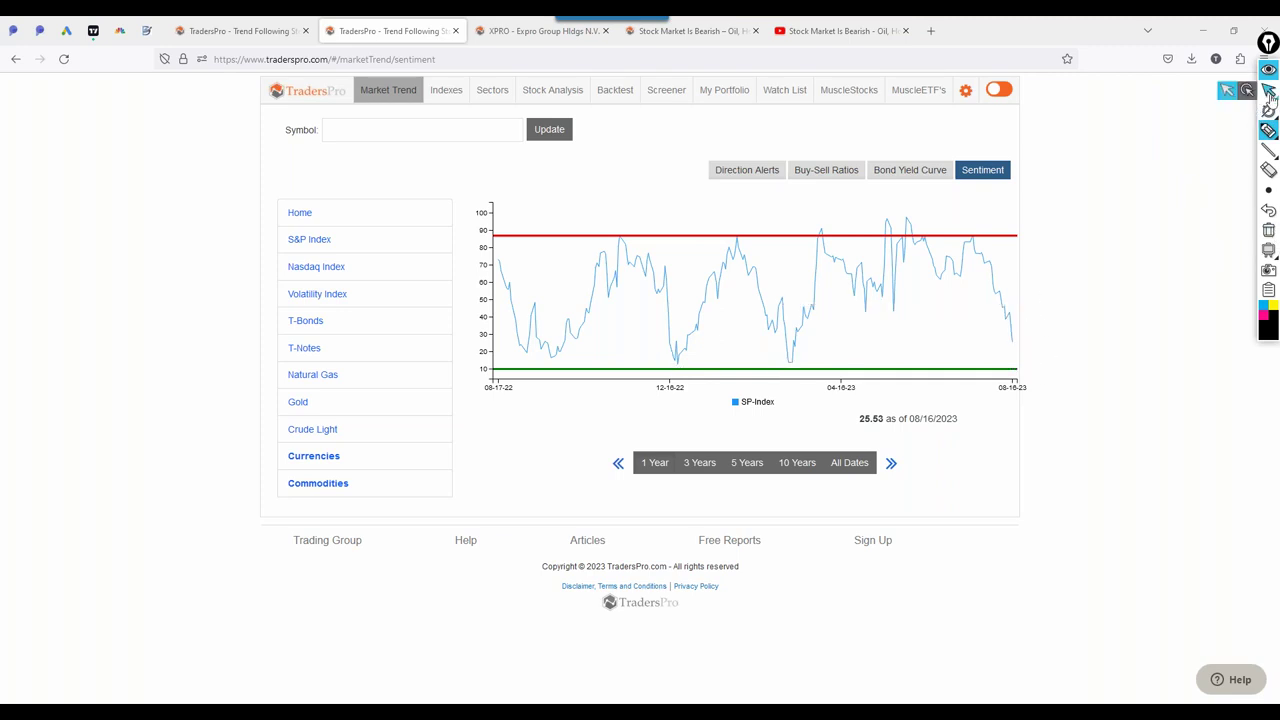
{"action": "left_click", "coordinate": [1269, 90]}
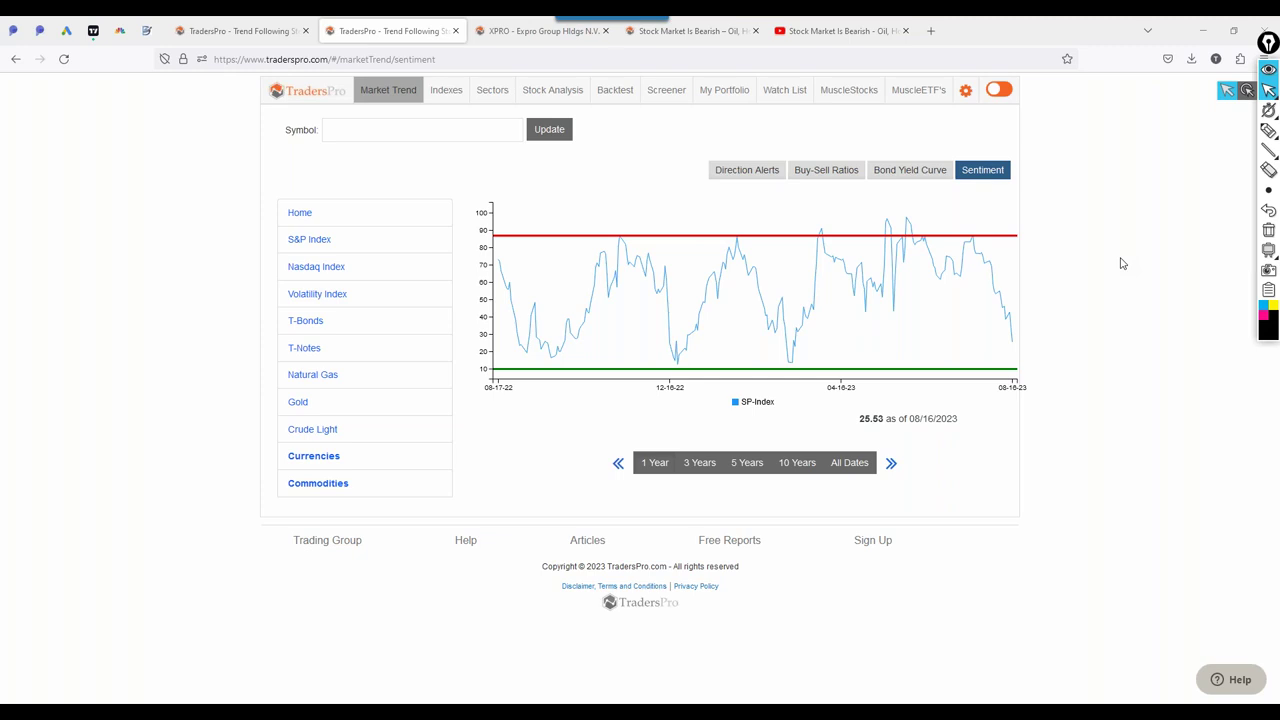
{"action": "left_click", "coordinate": [909, 170]}
Circle the 3M starting point of the yield curve with the highlighter
{"action": "scroll", "coordinate": [1106, 314], "scroll_direction": "down", "scroll_amount": 3}
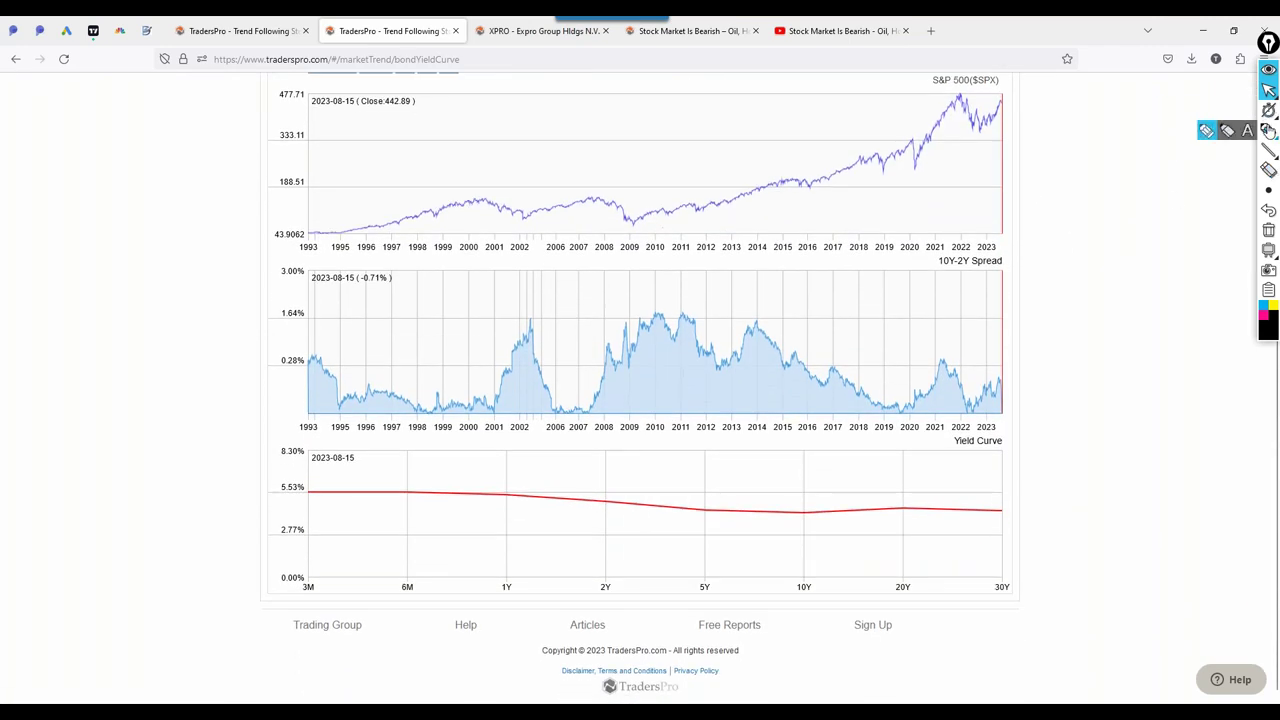
{"action": "left_click", "coordinate": [1268, 130]}
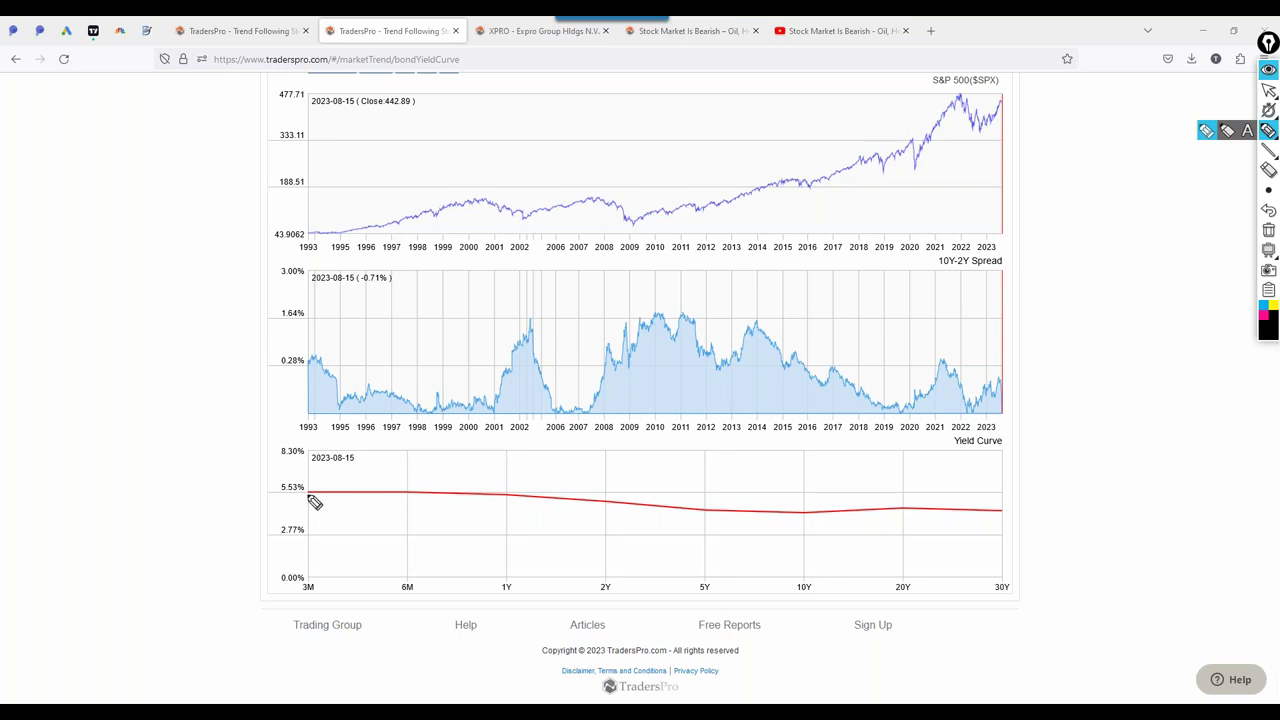
{"action": "left_click_drag", "start_coordinate": [314, 498], "coordinate": [309, 494]}
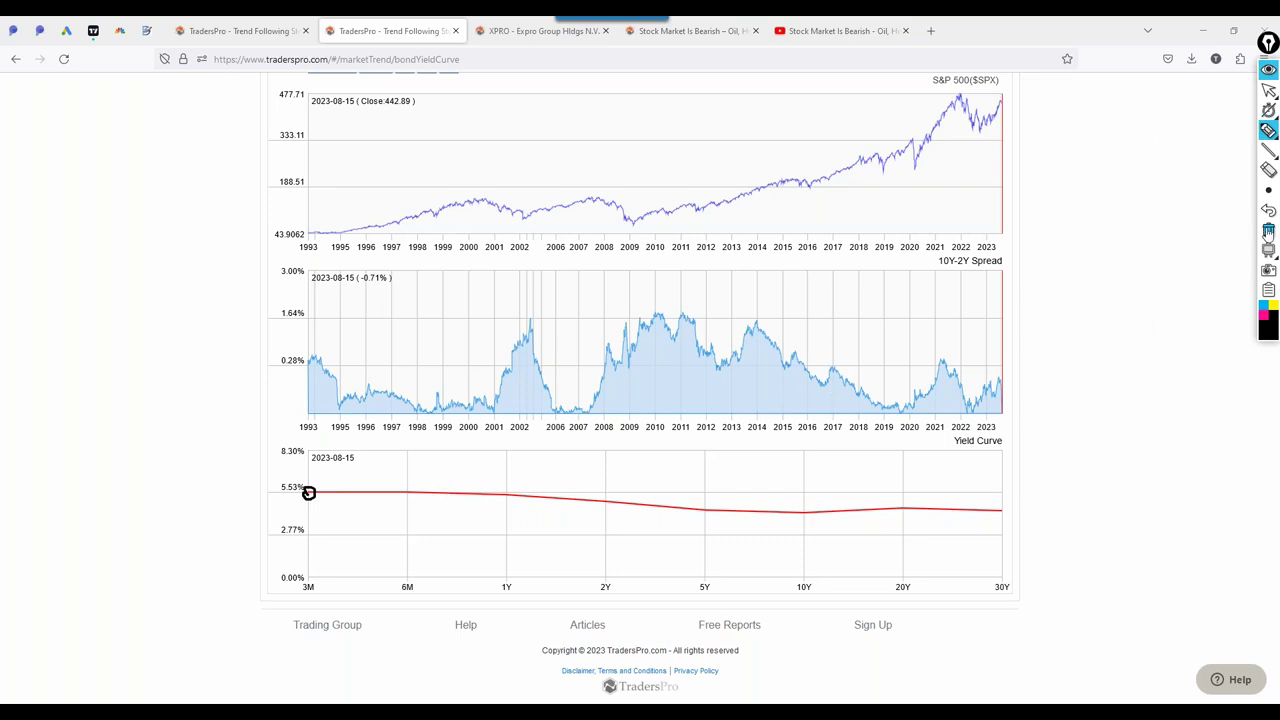
Return to the arrow tool, scroll back up, and open the Sector Scan table
{"action": "mouse_move", "coordinate": [1268, 150]}
{"action": "left_click", "coordinate": [1268, 91]}
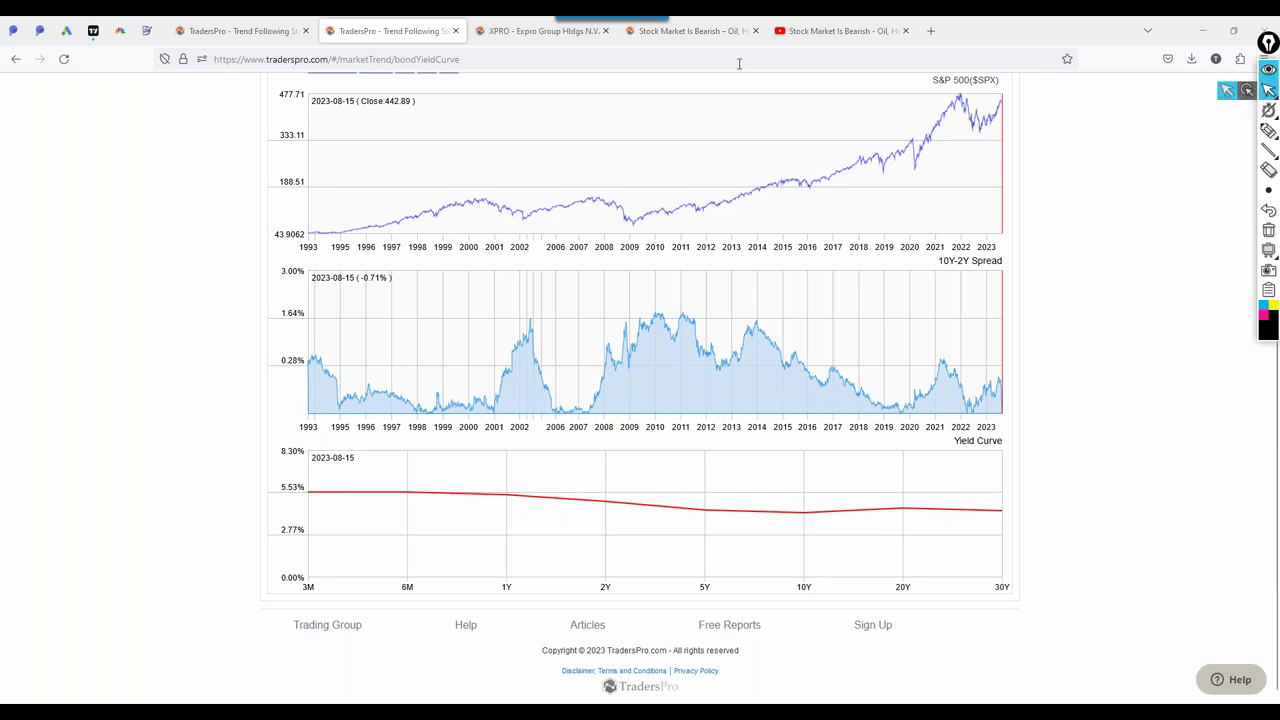
{"action": "scroll", "coordinate": [716, 180], "scroll_direction": "up", "scroll_amount": 2}
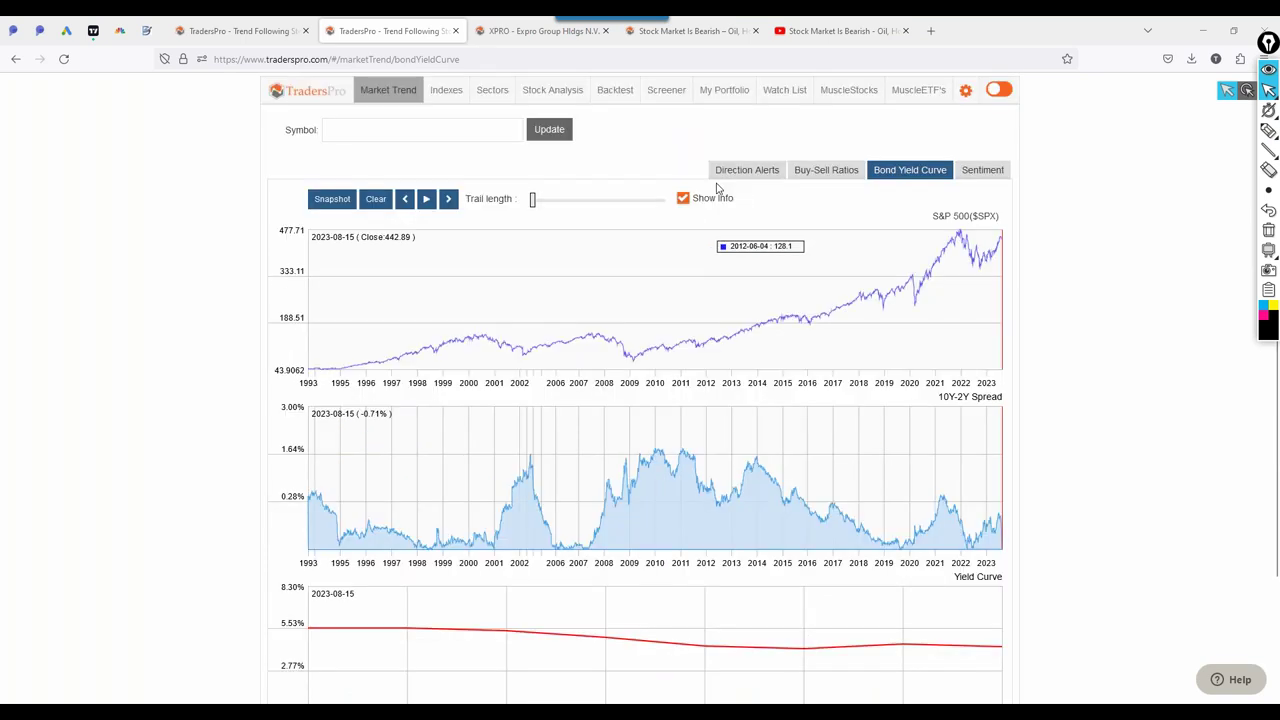
{"action": "left_click", "coordinate": [492, 92]}
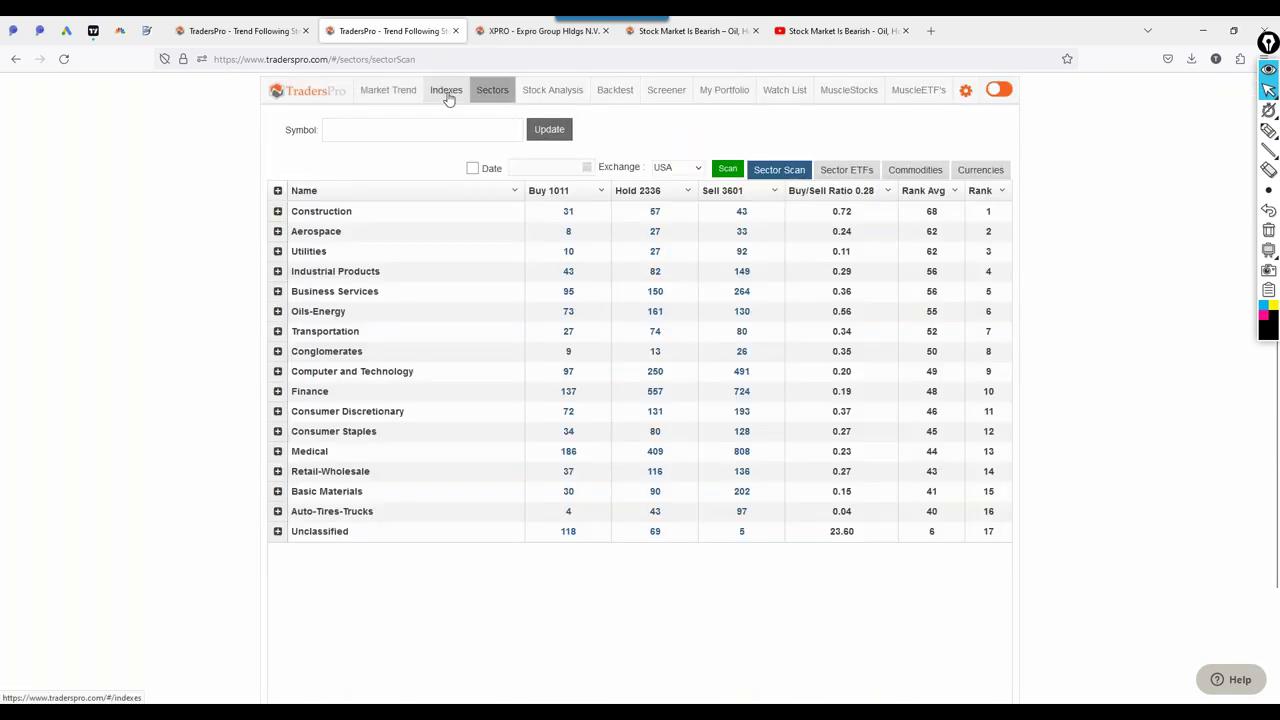
From Indexes > Market ETFs, open the Stock Analysis page for TLT
{"action": "left_click", "coordinate": [446, 91]}
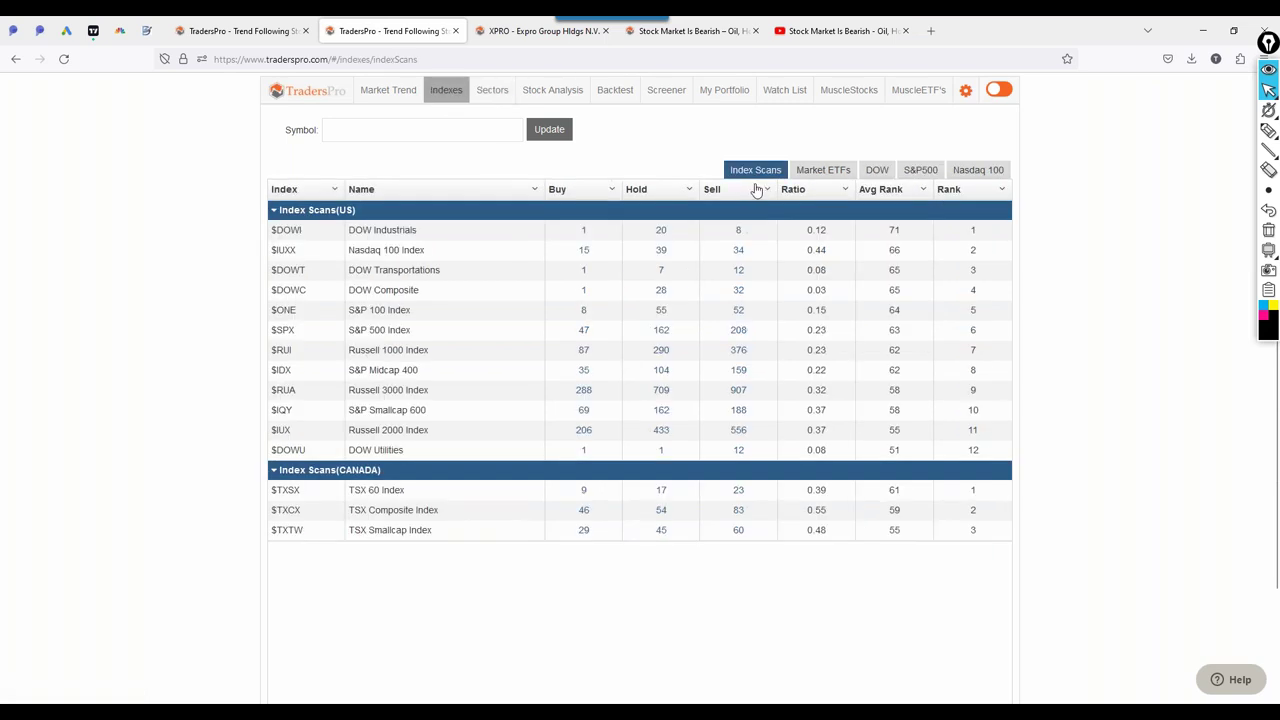
{"action": "left_click", "coordinate": [826, 170]}
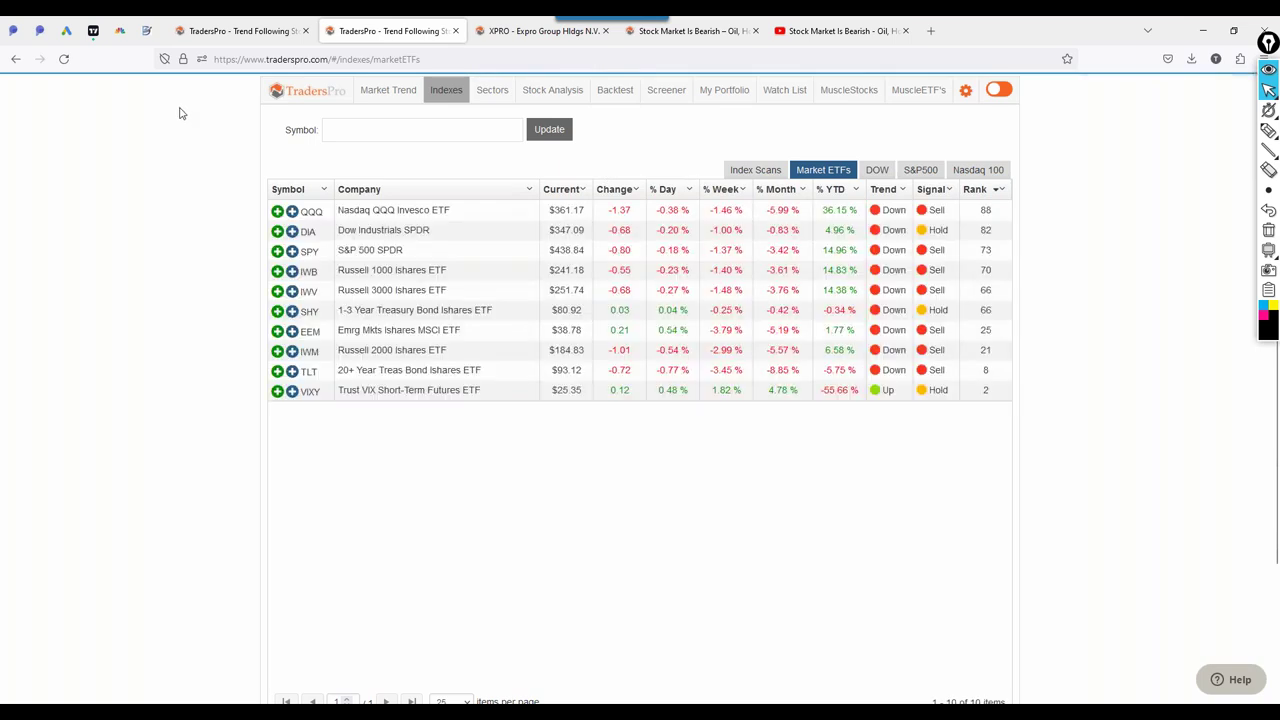
{"action": "left_click", "coordinate": [362, 376]}
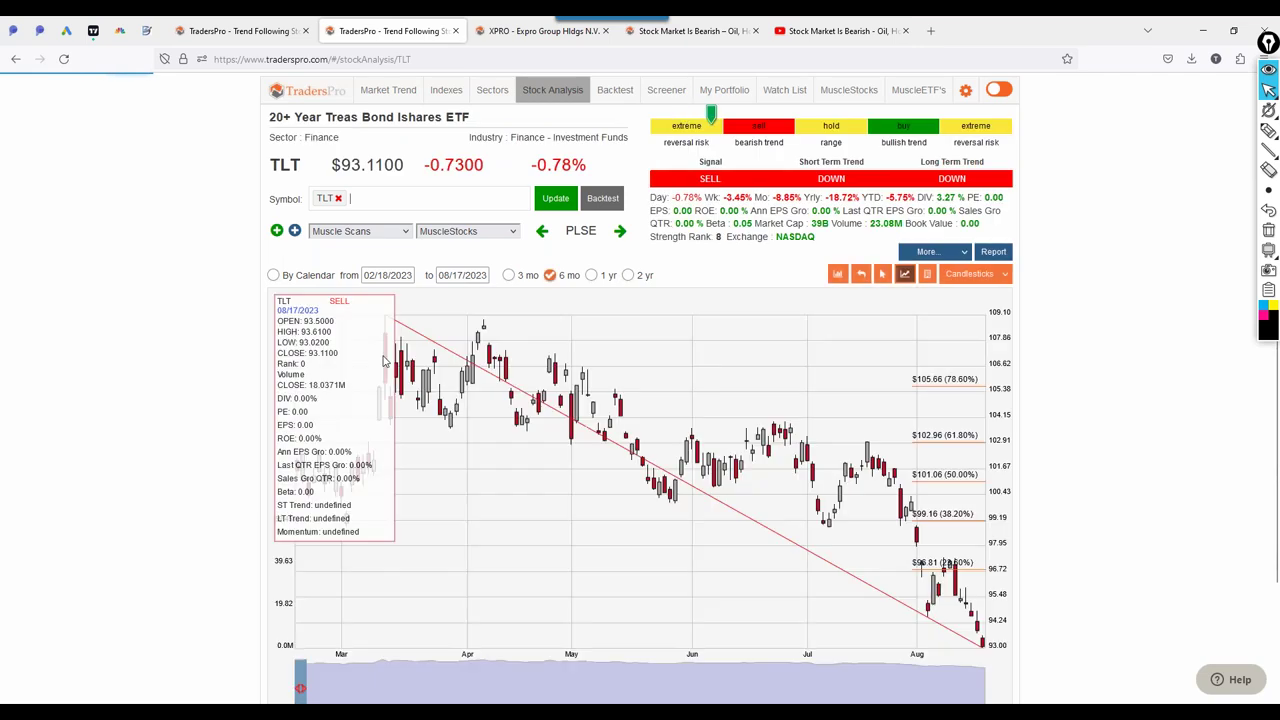
Extend the TLT chart to one year and draw a November support line, the recent drop, and an upward stroke
{"action": "left_click", "coordinate": [593, 281]}
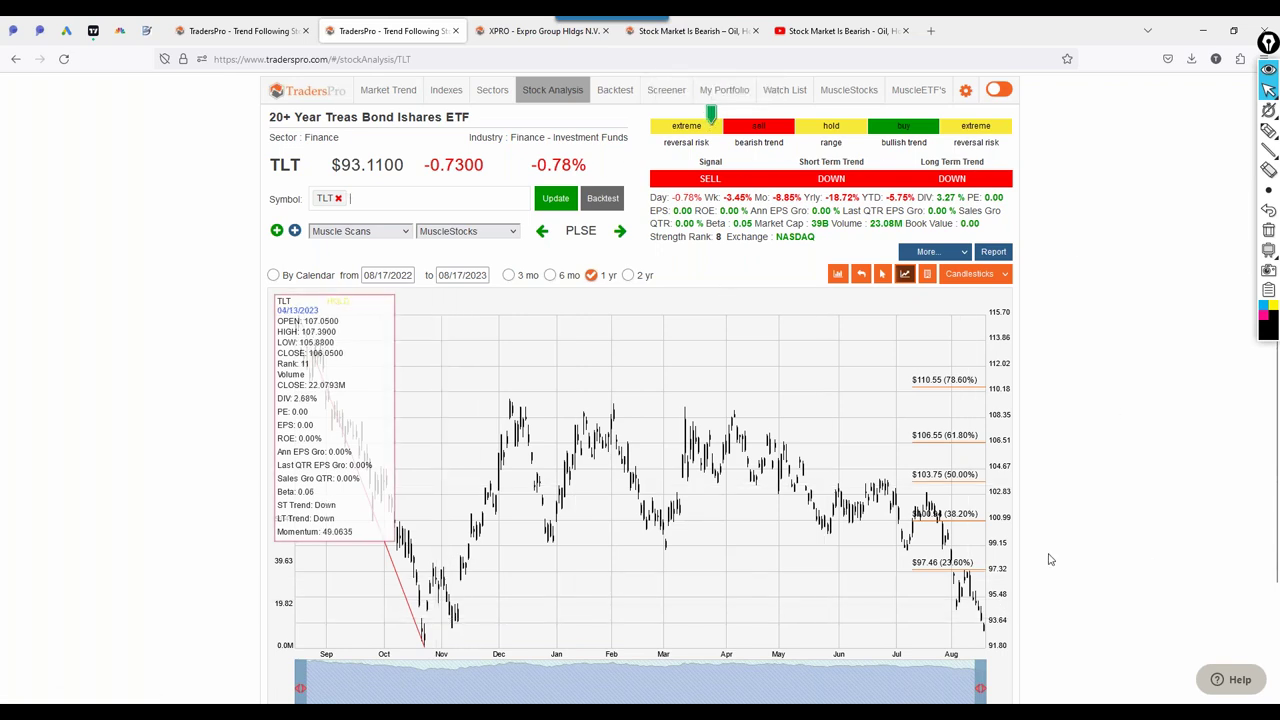
{"action": "left_click", "coordinate": [1268, 131]}
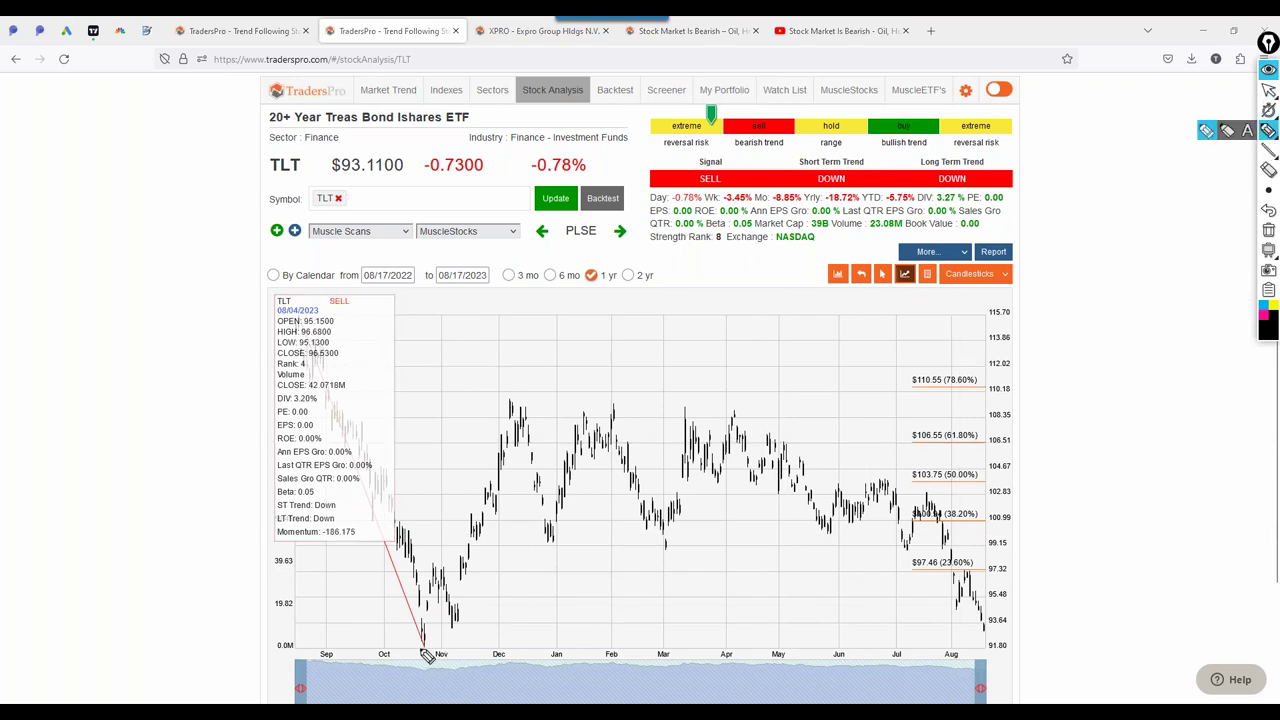
{"action": "left_click_drag", "start_coordinate": [426, 655], "coordinate": [1010, 650]}
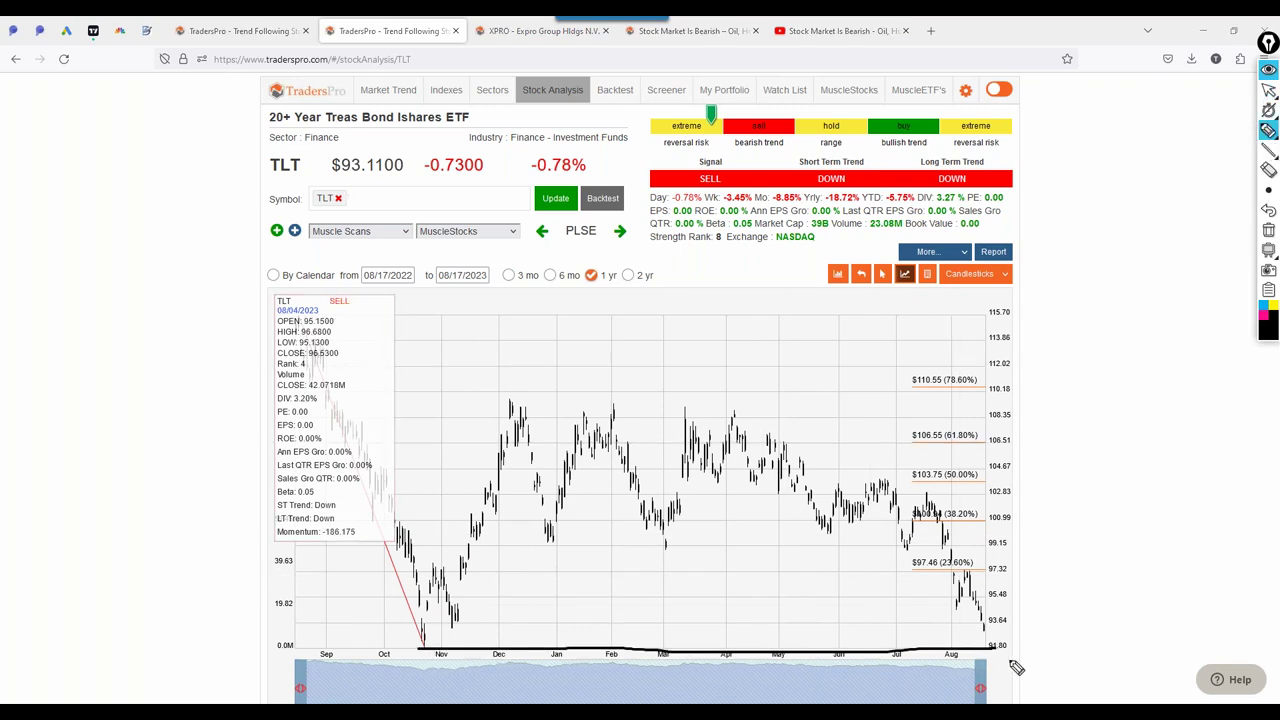
{"action": "left_click_drag", "start_coordinate": [964, 572], "coordinate": [993, 642]}
{"action": "left_click_drag", "start_coordinate": [1001, 595], "coordinate": [1056, 439]}
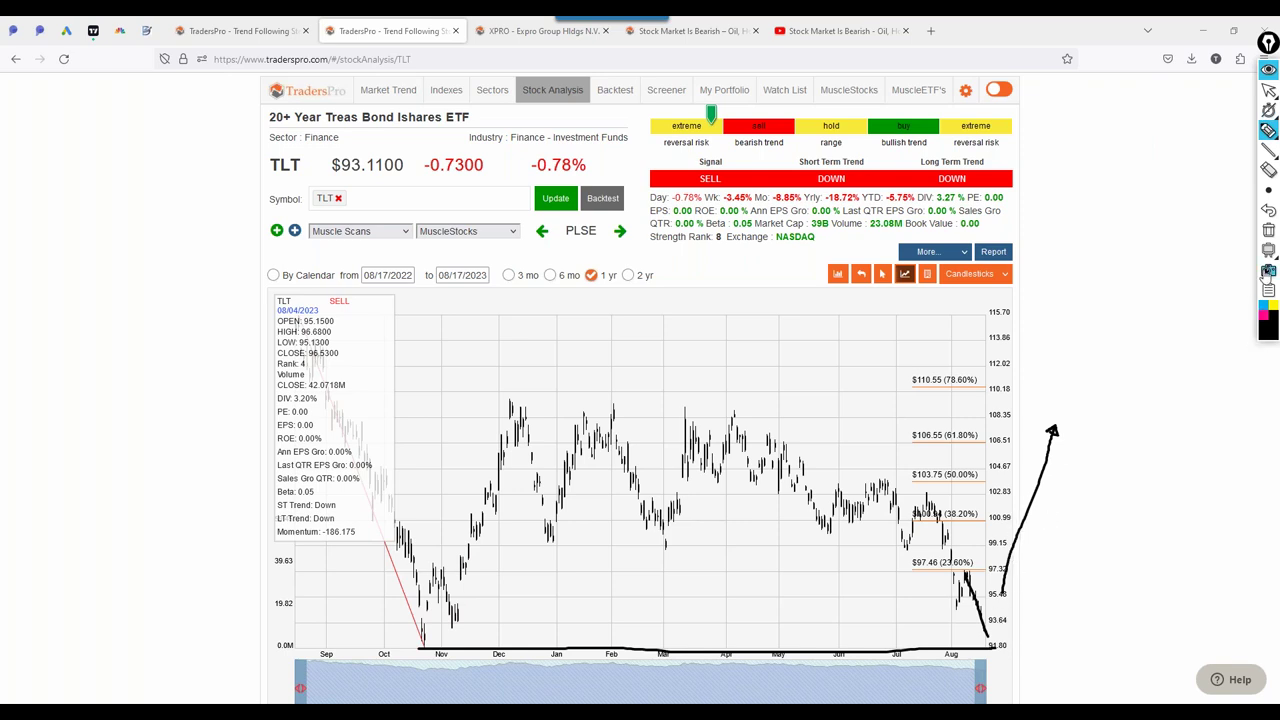
Erase the TLT chart markings, restore the arrow tool, and return to the Sectors rankings
{"action": "left_click", "coordinate": [1268, 230]}
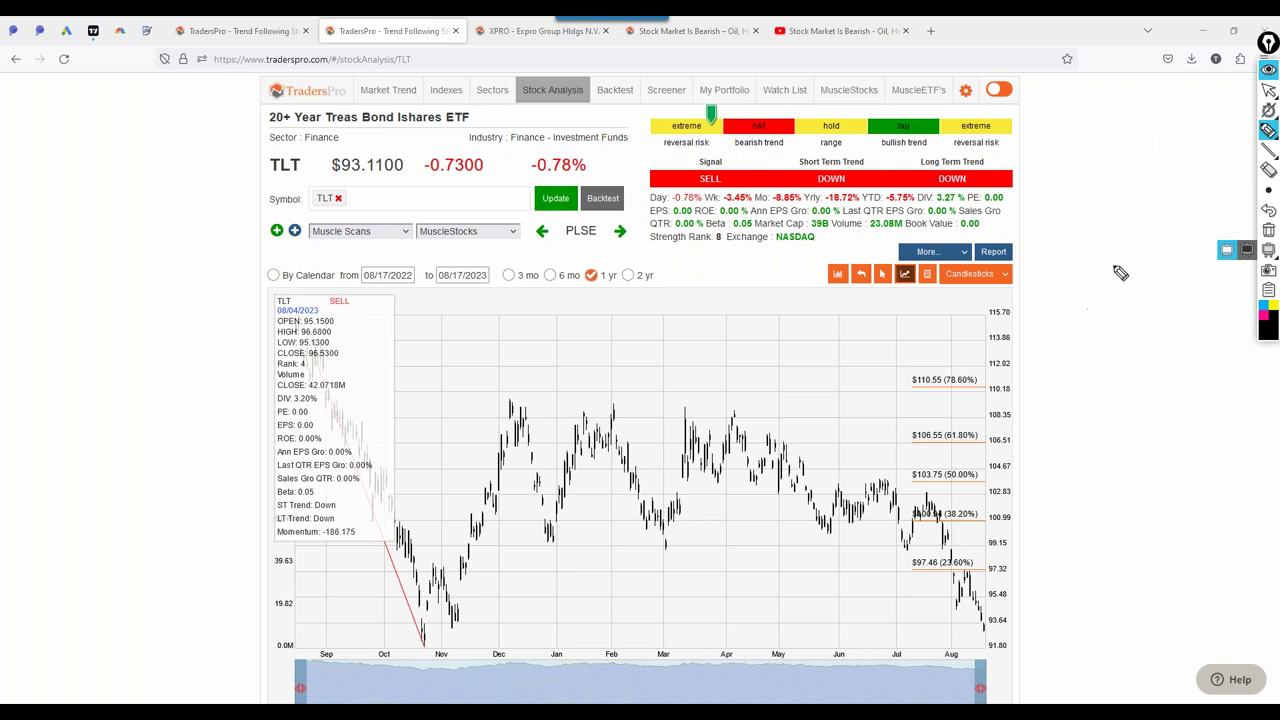
{"action": "left_click", "coordinate": [1268, 90]}
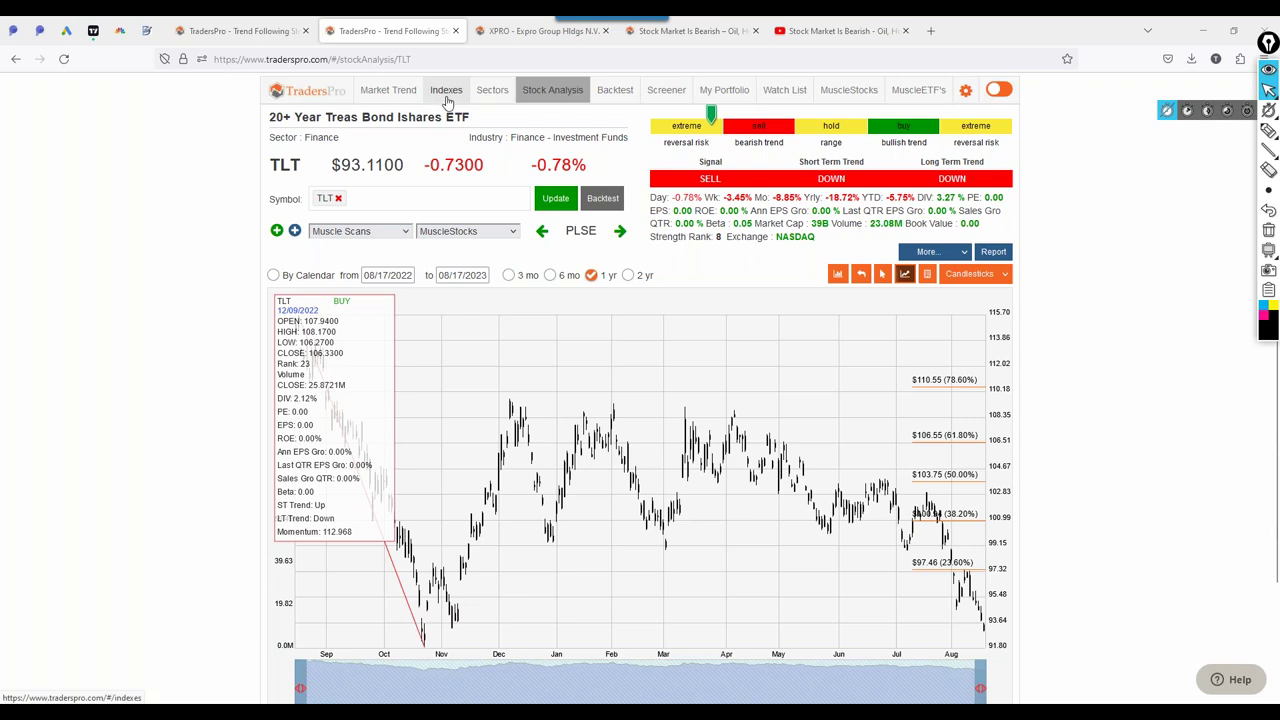
{"action": "left_click", "coordinate": [491, 91]}
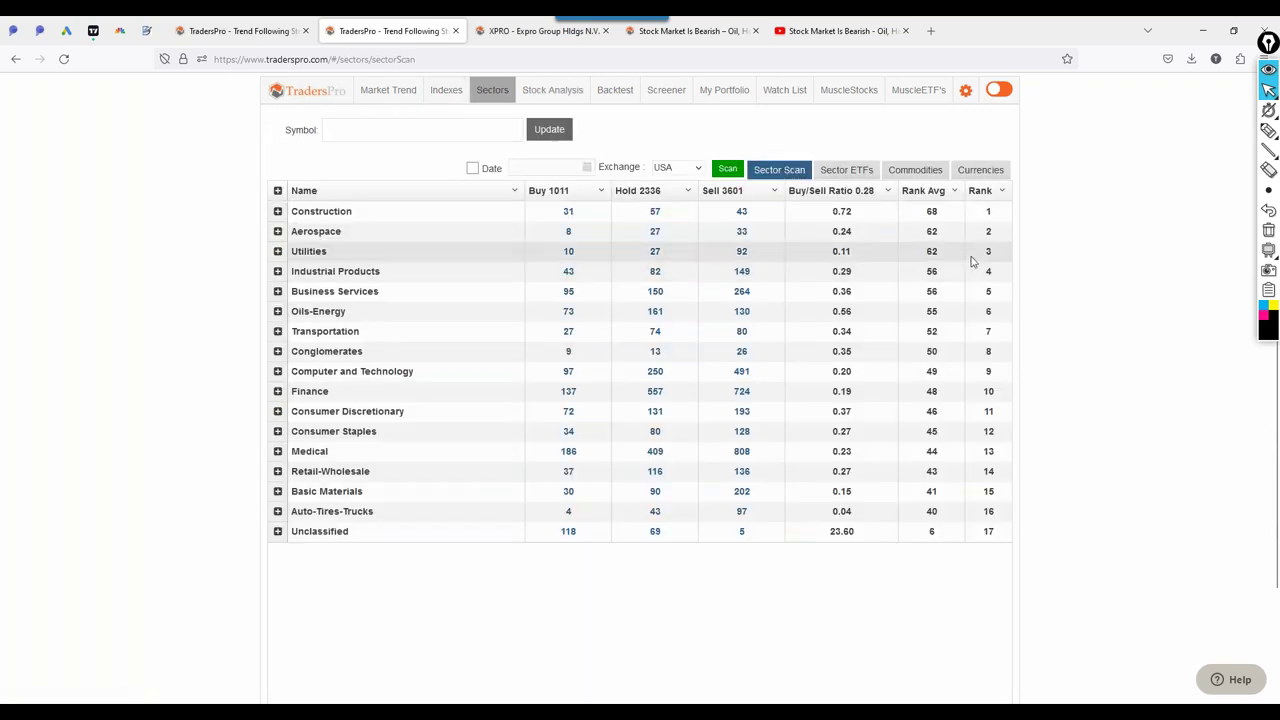
In Commodities, sort by % YTD ascending and open the UNG (US Natural Gas Fund) chart
{"action": "left_click", "coordinate": [927, 175]}
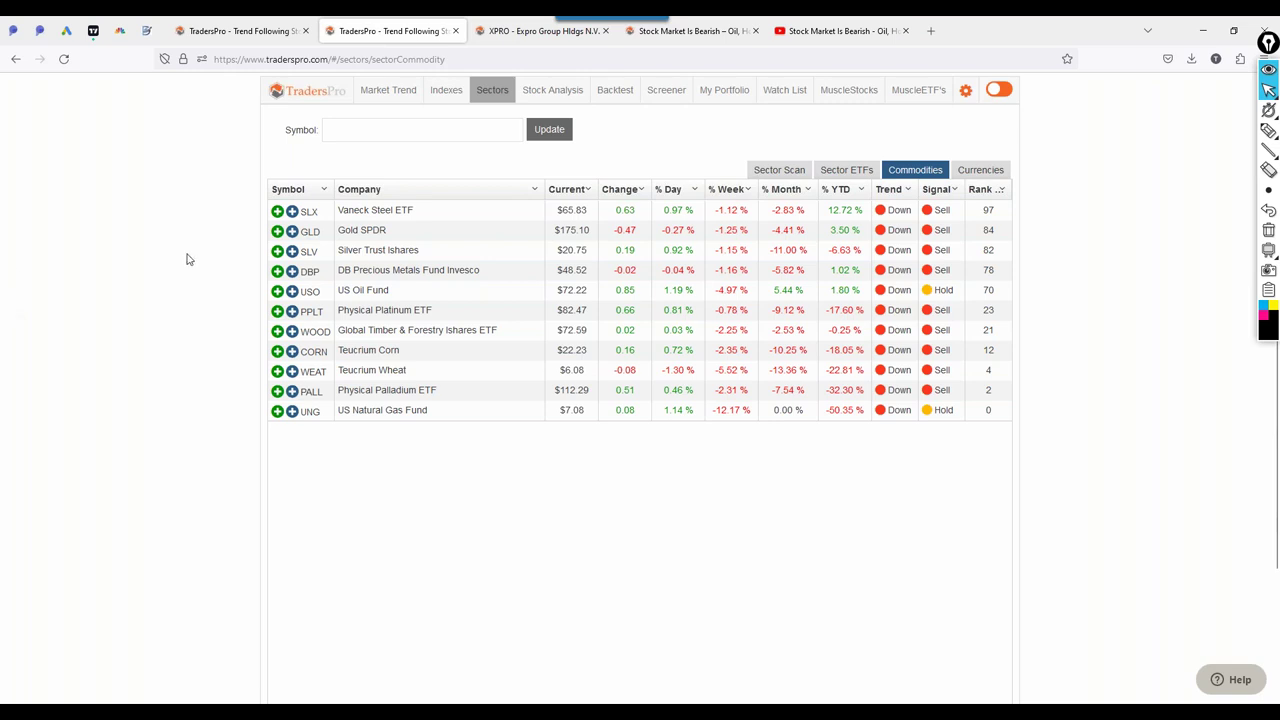
{"action": "left_click", "coordinate": [841, 190]}
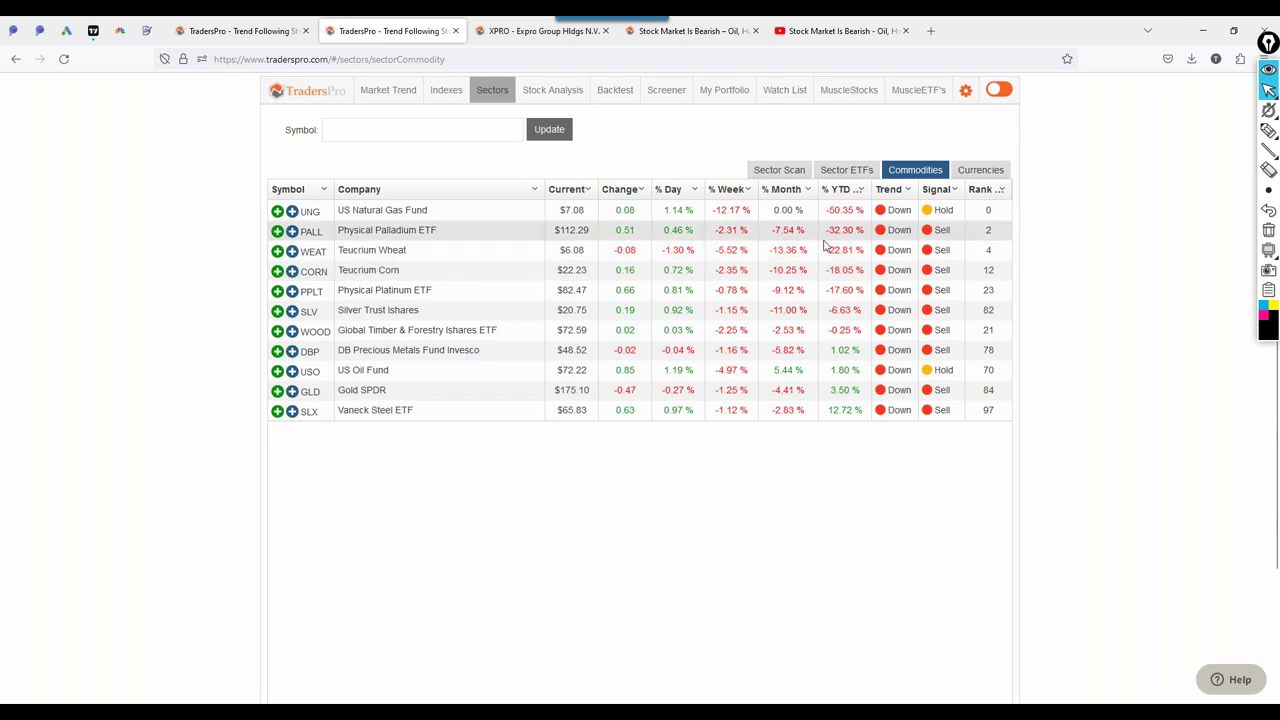
{"action": "left_click", "coordinate": [412, 216]}
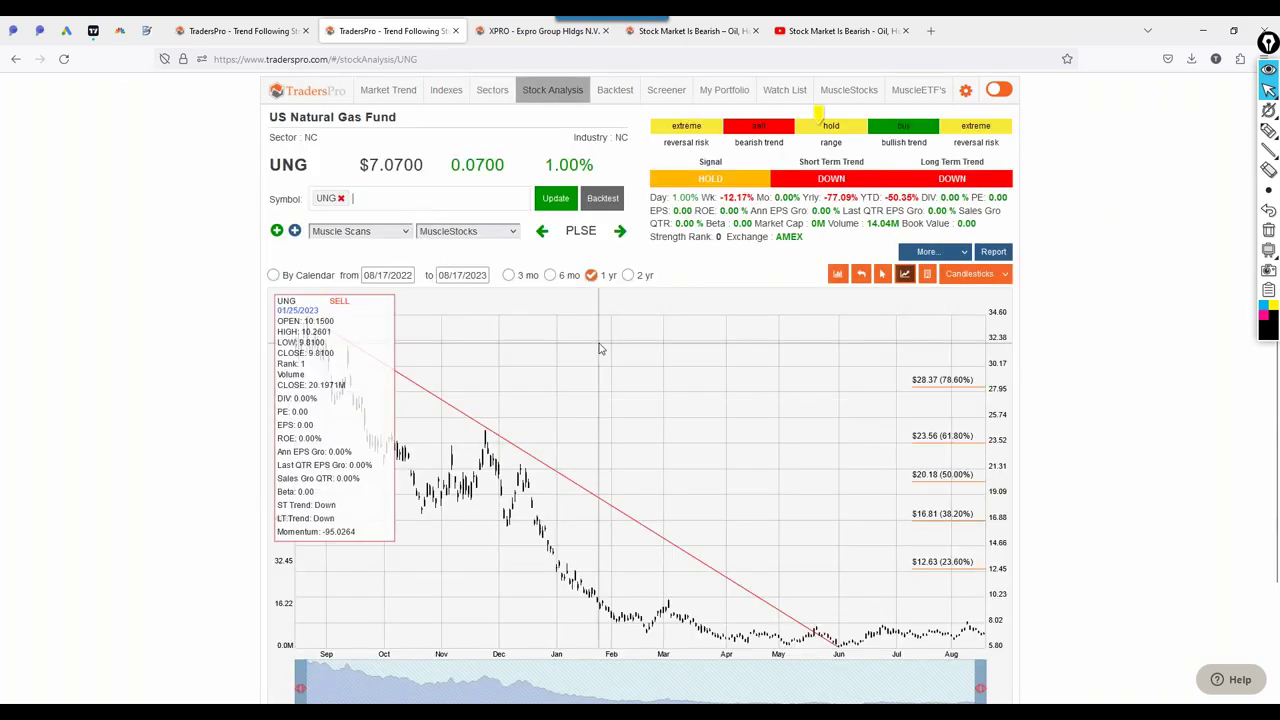
Set the UNG chart to 6 months and select the freehand pen tool
{"action": "left_click", "coordinate": [550, 276]}
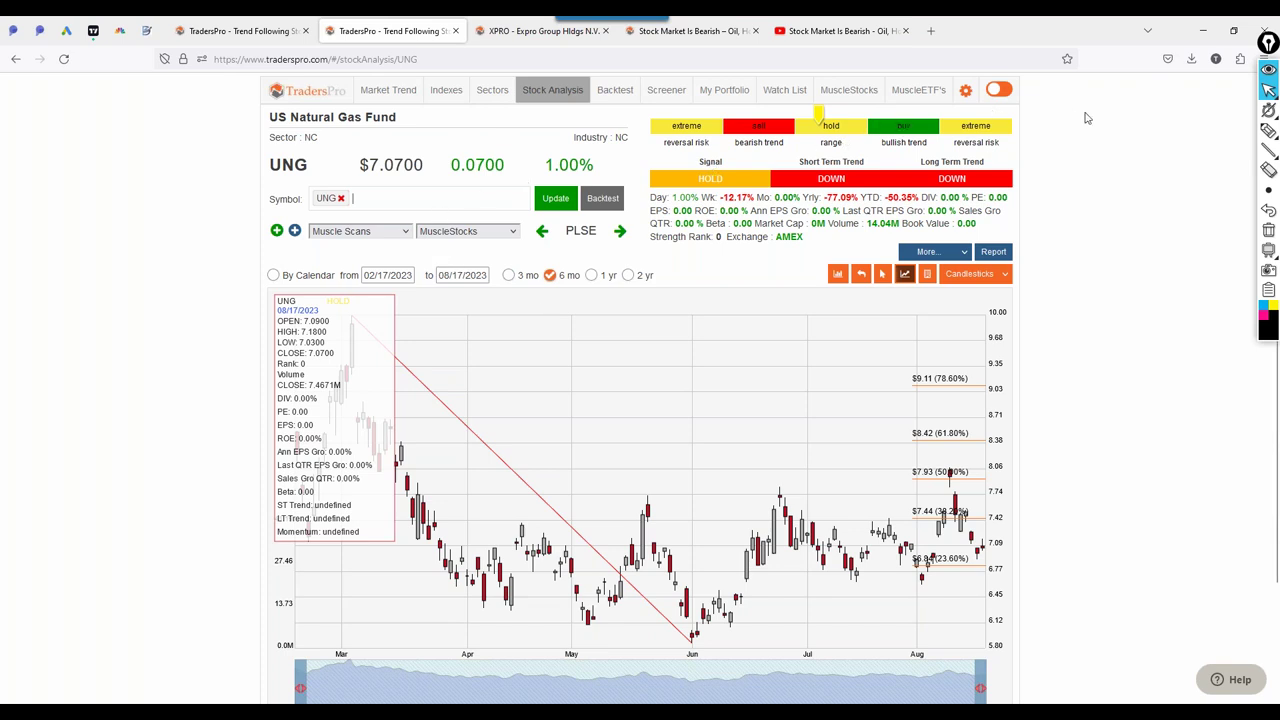
{"action": "left_click", "coordinate": [1268, 131]}
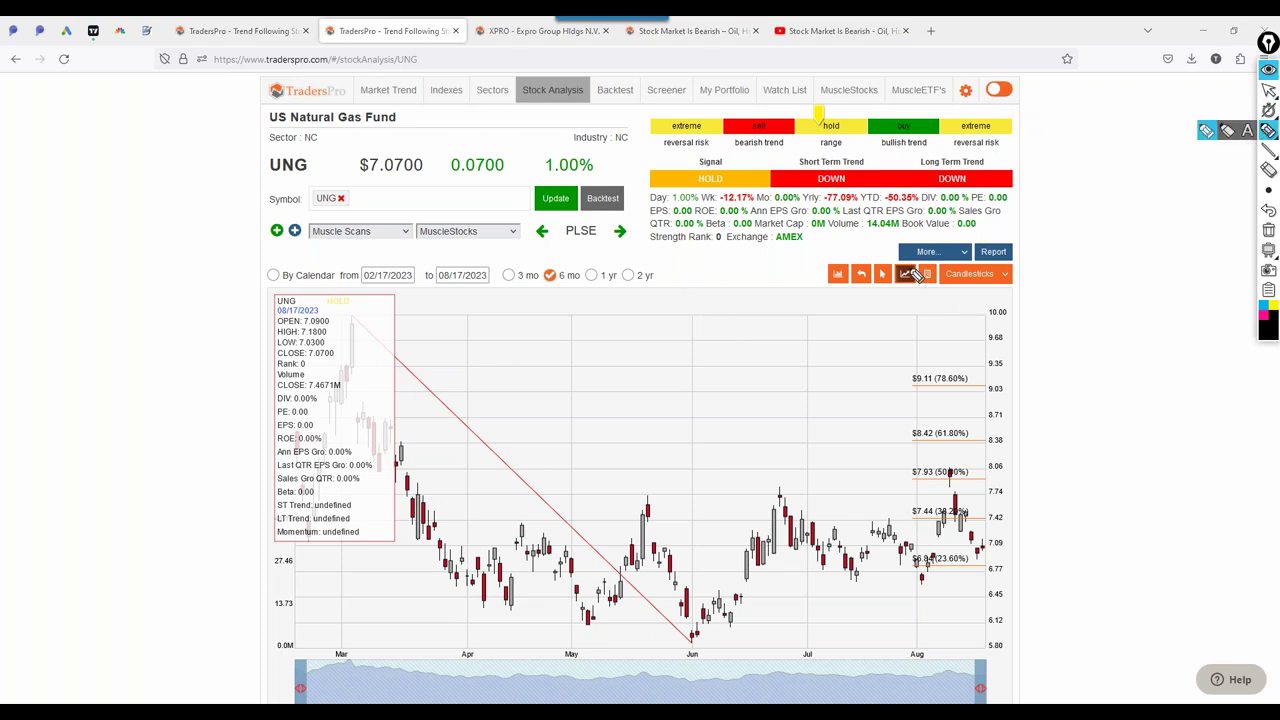
{"action": "mouse_move", "coordinate": [897, 296]}
{"action": "left_mouse_down"}
{"action": "mouse_move", "coordinate": [900, 271]}
{"action": "mouse_move", "coordinate": [920, 286]}
{"action": "mouse_move", "coordinate": [903, 346]}
{"action": "mouse_move", "coordinate": [900, 305]}
{"action": "left_mouse_up"}
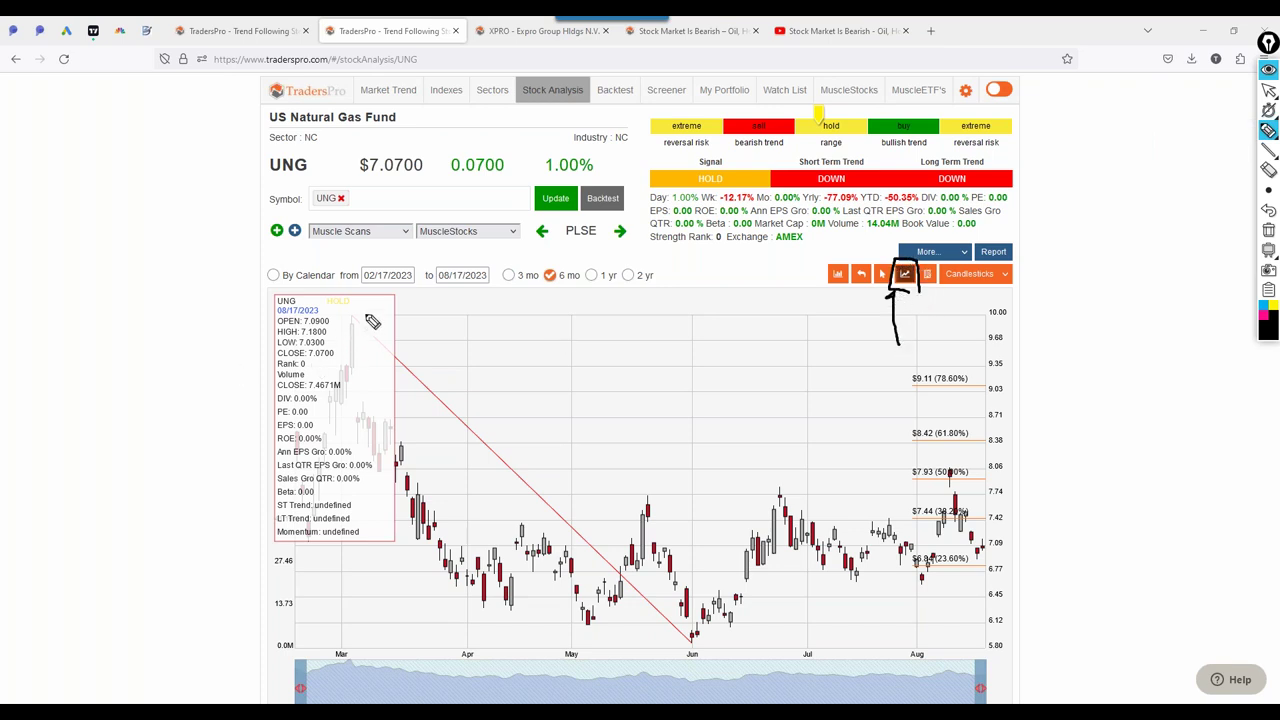
{"action": "left_click_drag", "start_coordinate": [367, 318], "coordinate": [345, 320]}
{"action": "mouse_move", "coordinate": [699, 640]}
{"action": "left_mouse_down"}
{"action": "mouse_move", "coordinate": [686, 646]}
{"action": "mouse_move", "coordinate": [707, 652]}
{"action": "left_mouse_up"}
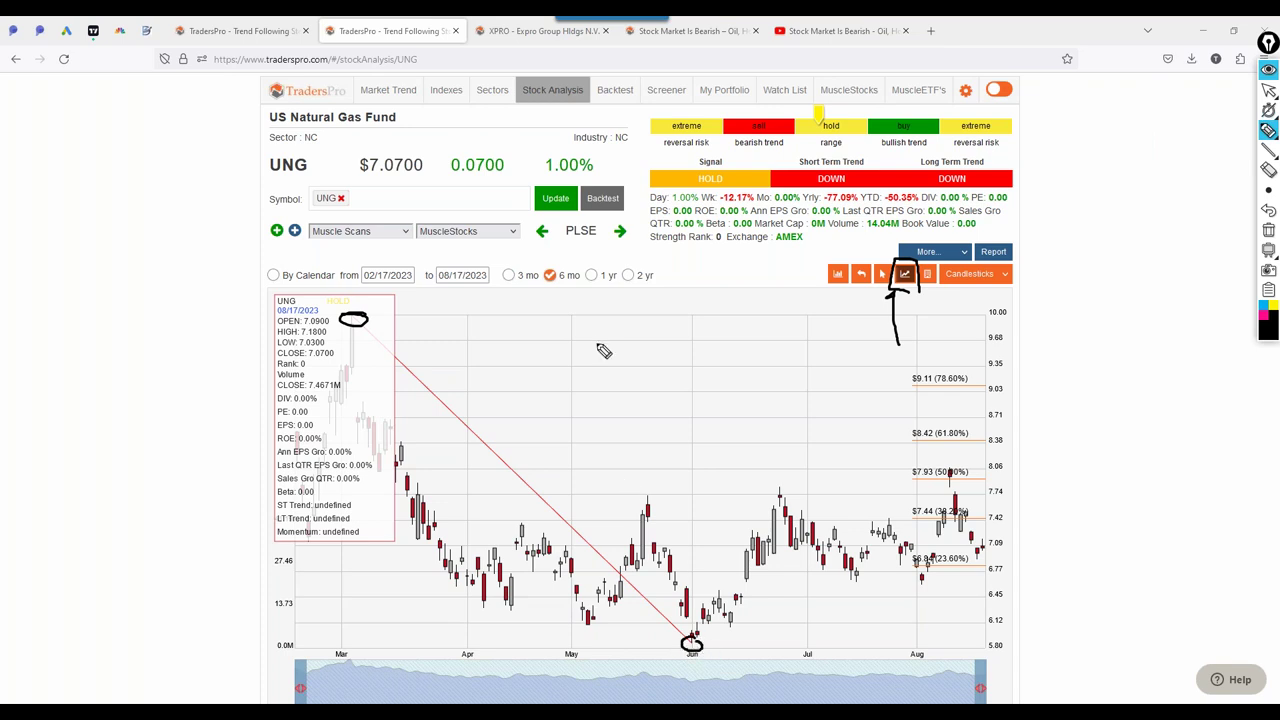
{"action": "mouse_move", "coordinate": [540, 290]}
{"action": "left_mouse_down"}
{"action": "mouse_move", "coordinate": [588, 272]}
{"action": "mouse_move", "coordinate": [565, 260]}
{"action": "mouse_move", "coordinate": [546, 282]}
{"action": "left_mouse_up"}
{"action": "mouse_move", "coordinate": [380, 326]}
{"action": "left_mouse_down"}
{"action": "mouse_move", "coordinate": [343, 332]}
{"action": "mouse_move", "coordinate": [353, 322]}
{"action": "left_mouse_up"}
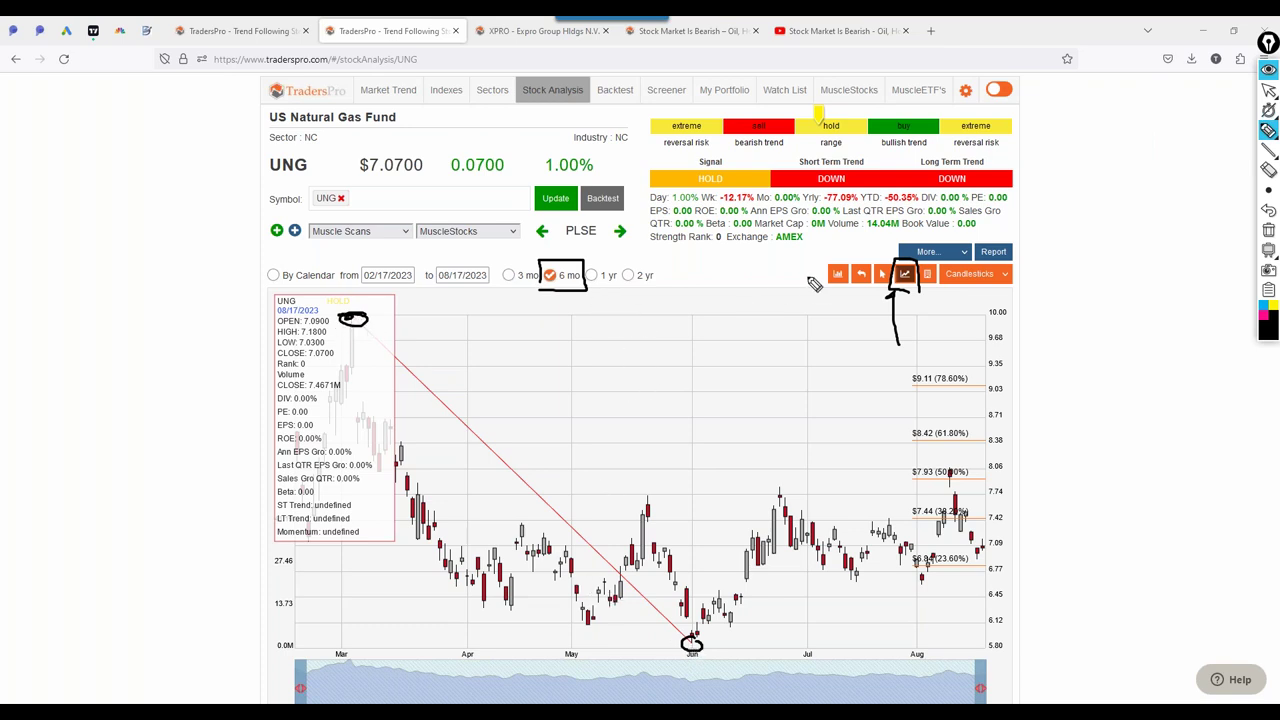
{"action": "mouse_move", "coordinate": [586, 291]}
{"action": "left_mouse_down"}
{"action": "mouse_move", "coordinate": [556, 294]}
{"action": "mouse_move", "coordinate": [535, 274]}
{"action": "mouse_move", "coordinate": [564, 265]}
{"action": "left_mouse_up"}
{"action": "mouse_move", "coordinate": [351, 320]}
{"action": "left_mouse_down"}
{"action": "mouse_move", "coordinate": [625, 583]}
{"action": "mouse_move", "coordinate": [714, 649]}
{"action": "mouse_move", "coordinate": [688, 628]}
{"action": "left_mouse_up"}
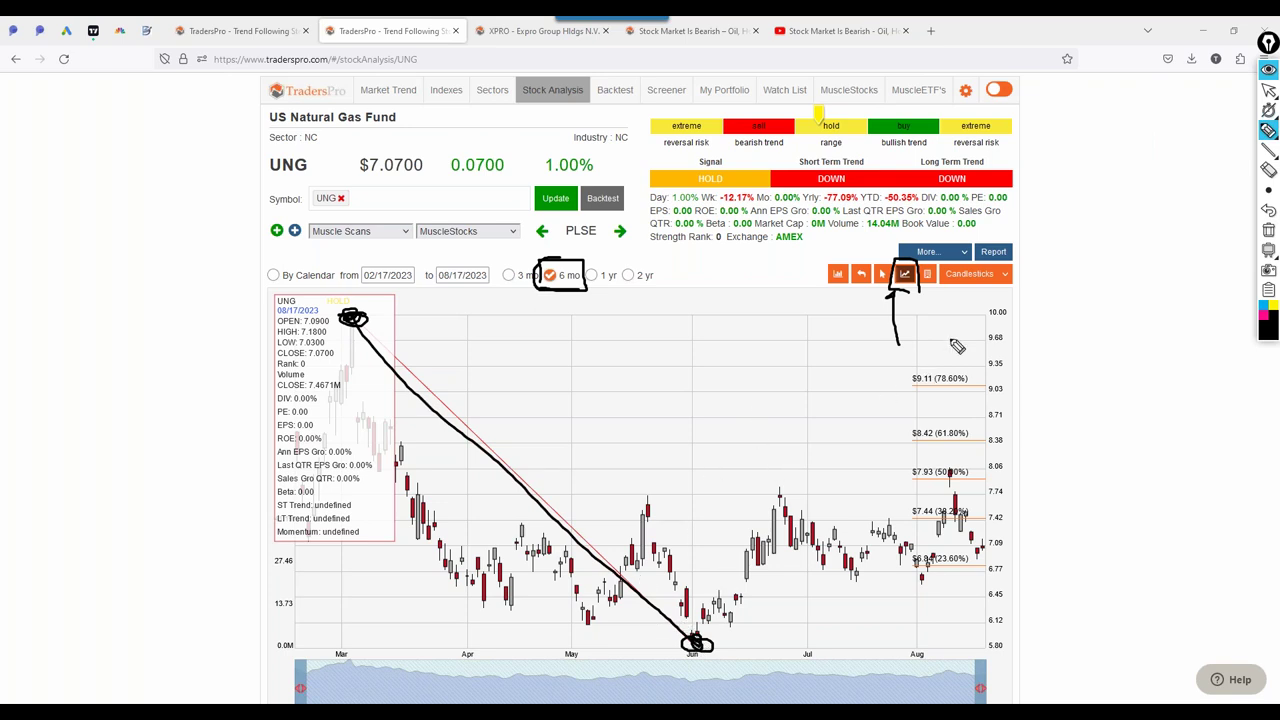
{"action": "mouse_move", "coordinate": [954, 296]}
{"action": "left_mouse_down"}
{"action": "mouse_move", "coordinate": [490, 304]}
{"action": "mouse_move", "coordinate": [371, 585]}
{"action": "mouse_move", "coordinate": [605, 605]}
{"action": "mouse_move", "coordinate": [988, 530]}
{"action": "mouse_move", "coordinate": [981, 482]}
{"action": "left_mouse_up"}
{"action": "left_click_drag", "start_coordinate": [357, 325], "coordinate": [688, 645]}
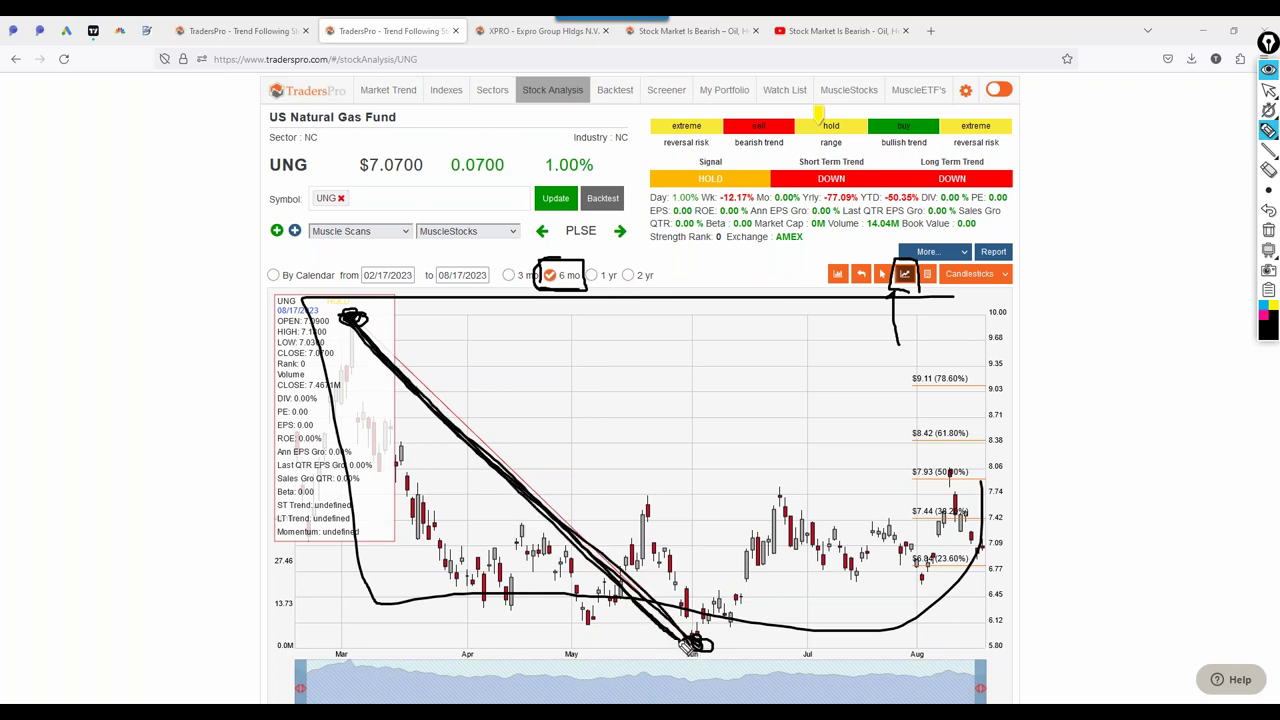
{"action": "left_click_drag", "start_coordinate": [472, 345], "coordinate": [733, 622]}
{"action": "mouse_move", "coordinate": [708, 573]}
{"action": "left_mouse_down"}
{"action": "mouse_move", "coordinate": [730, 618]}
{"action": "mouse_move", "coordinate": [700, 613]}
{"action": "left_mouse_up"}
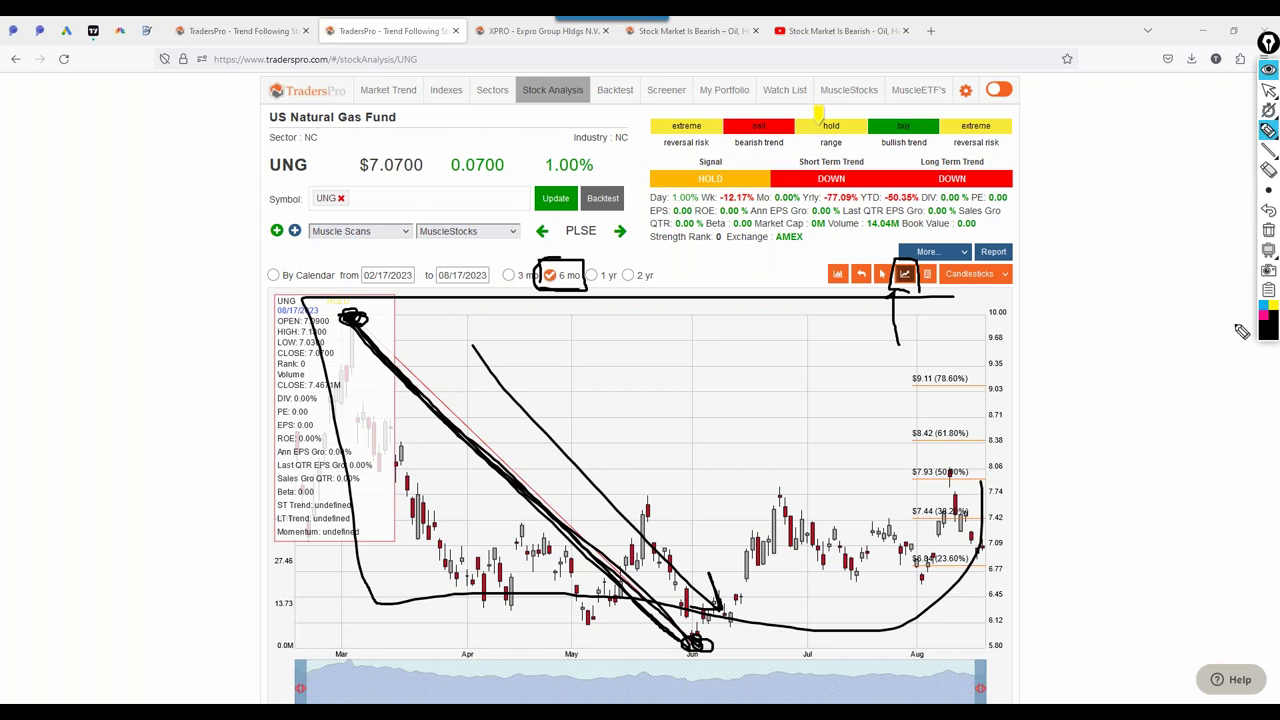
{"action": "left_click", "coordinate": [1268, 230]}
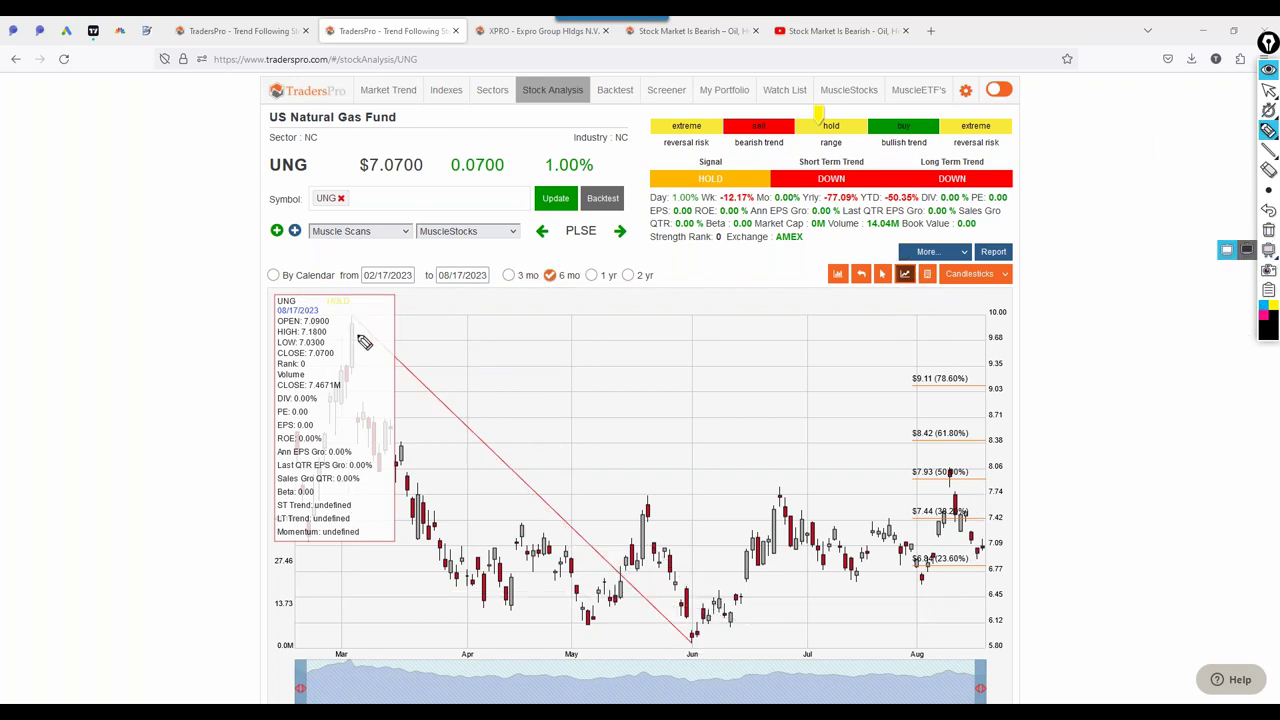
{"action": "mouse_move", "coordinate": [365, 343]}
{"action": "left_mouse_down"}
{"action": "mouse_move", "coordinate": [383, 337]}
{"action": "mouse_move", "coordinate": [486, 423]}
{"action": "mouse_move", "coordinate": [703, 651]}
{"action": "left_mouse_up"}
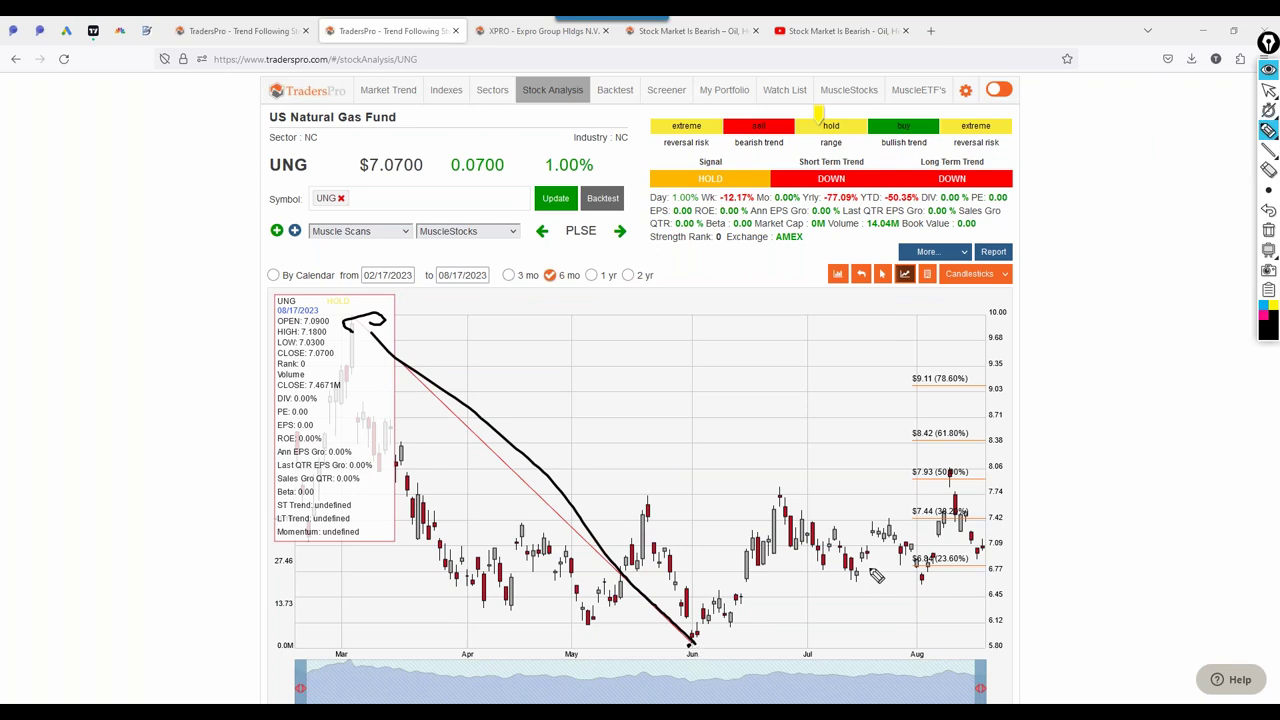
{"action": "left_click_drag", "start_coordinate": [897, 566], "coordinate": [952, 566]}
{"action": "left_click_drag", "start_coordinate": [910, 515], "coordinate": [972, 515]}
{"action": "left_click_drag", "start_coordinate": [909, 478], "coordinate": [968, 477]}
{"action": "left_click_drag", "start_coordinate": [914, 438], "coordinate": [980, 437]}
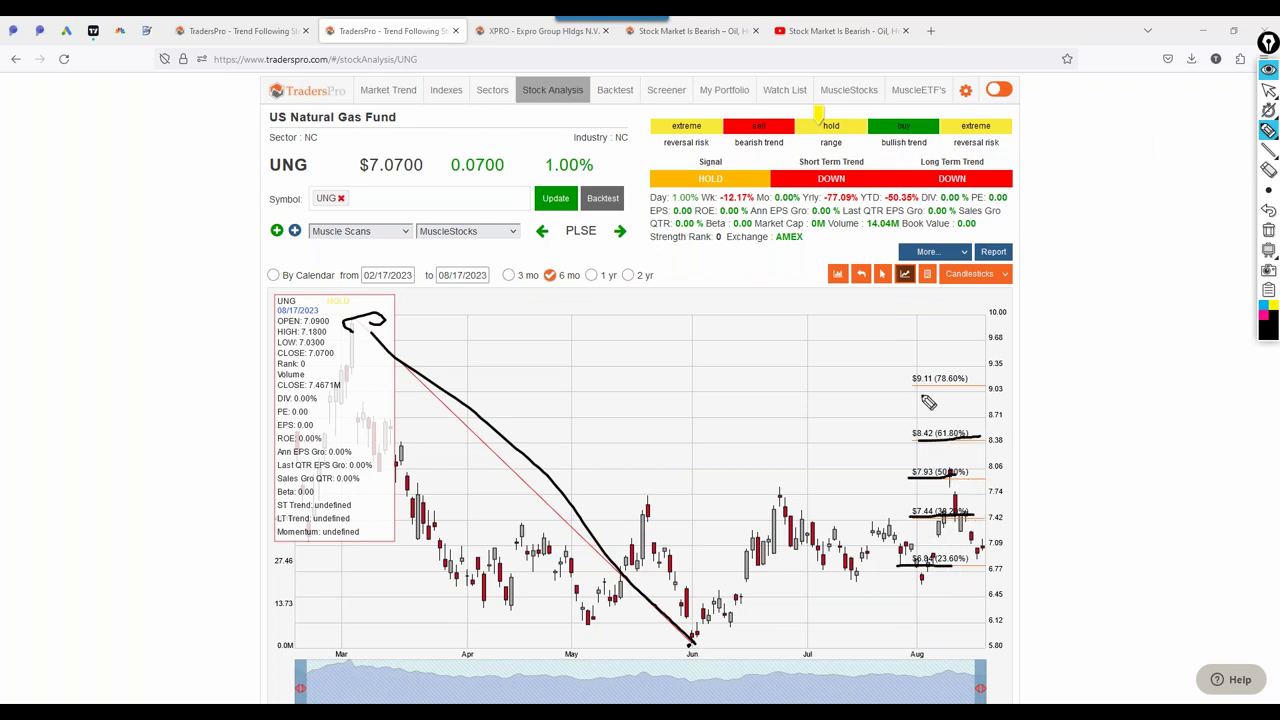
{"action": "left_click_drag", "start_coordinate": [913, 389], "coordinate": [984, 389]}
{"action": "mouse_move", "coordinate": [336, 145]}
{"action": "left_mouse_down"}
{"action": "mouse_move", "coordinate": [243, 190]}
{"action": "mouse_move", "coordinate": [305, 185]}
{"action": "left_mouse_up"}
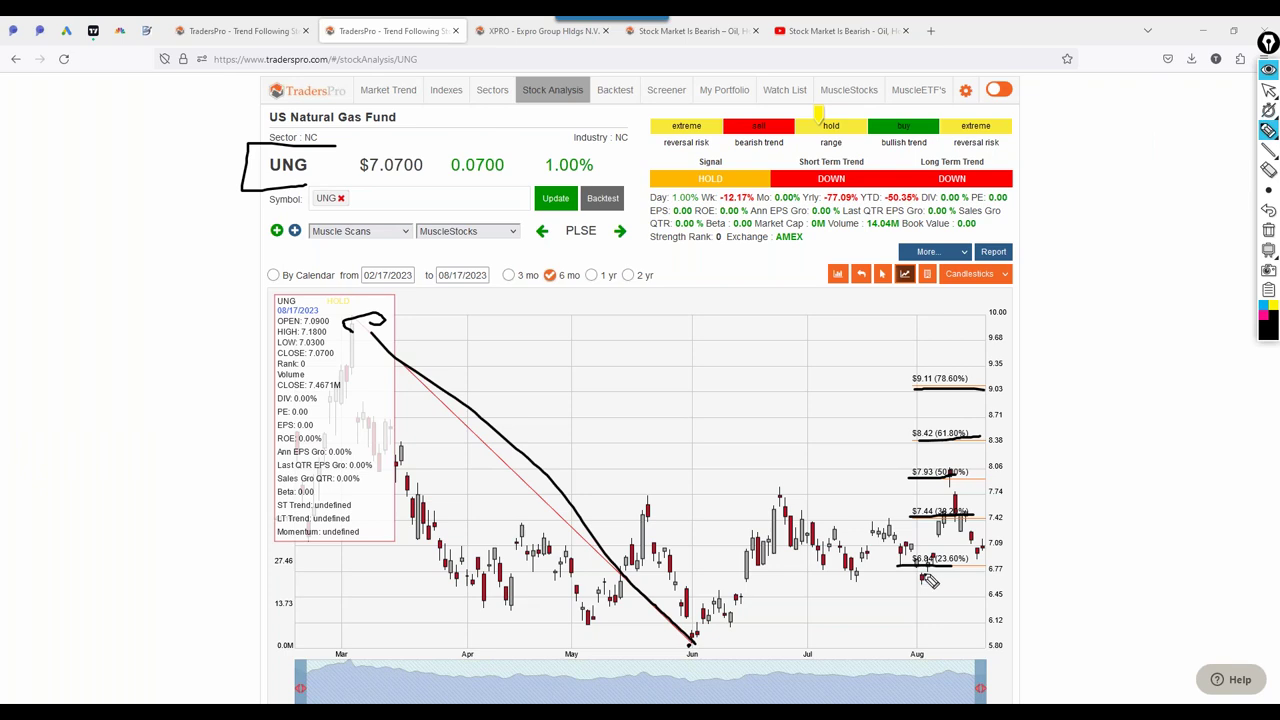
{"action": "mouse_move", "coordinate": [922, 580]}
{"action": "left_mouse_down"}
{"action": "mouse_move", "coordinate": [938, 526]}
{"action": "mouse_move", "coordinate": [812, 522]}
{"action": "left_mouse_up"}
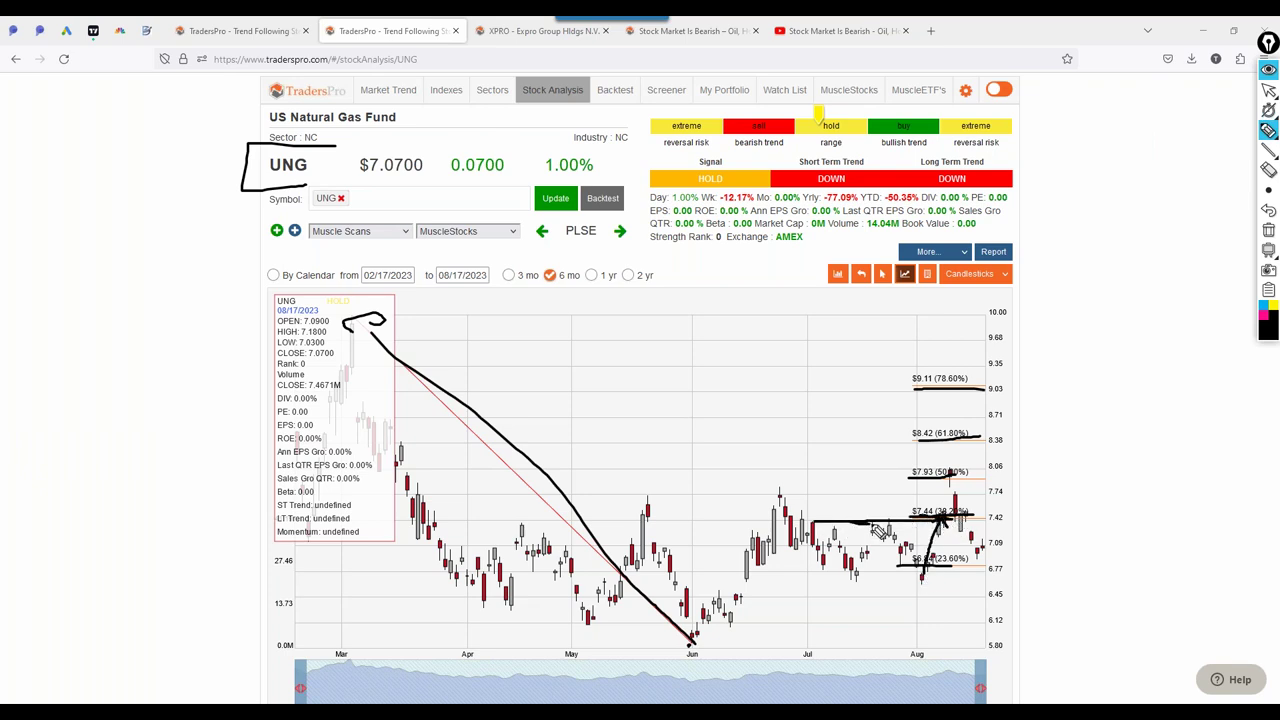
{"action": "left_click", "coordinate": [1268, 250]}
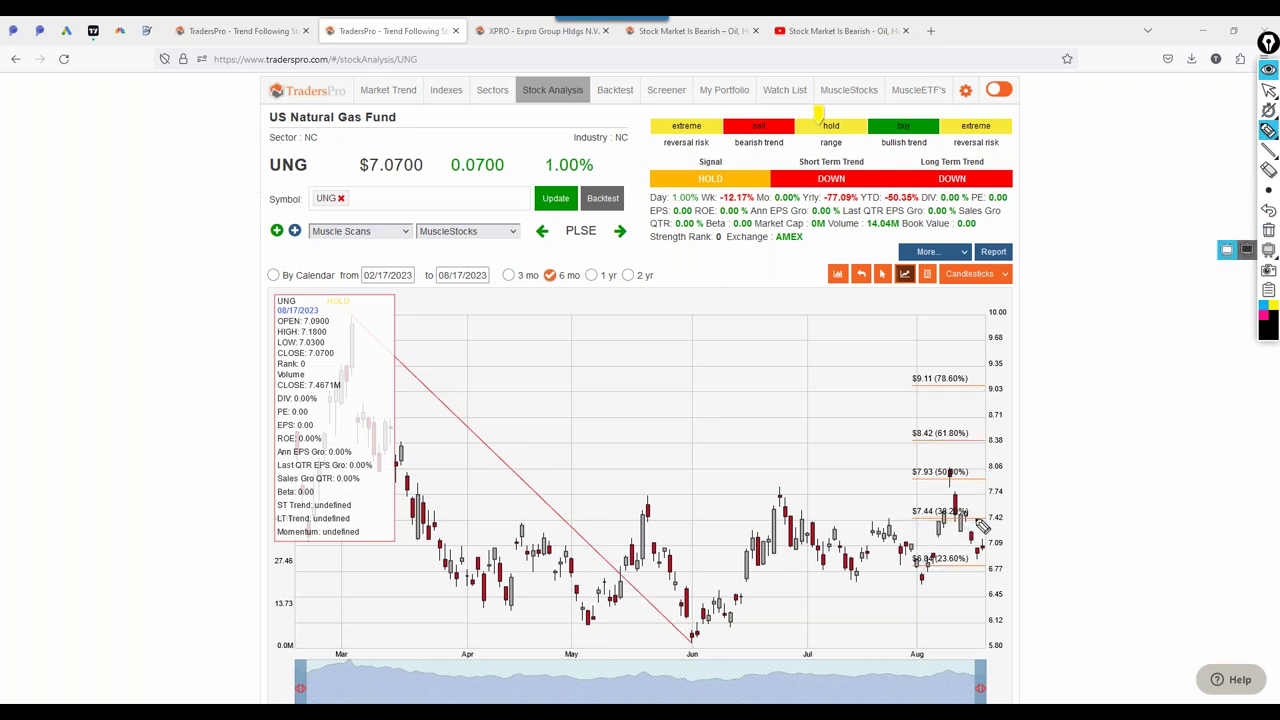
{"action": "left_click_drag", "start_coordinate": [978, 524], "coordinate": [840, 528]}
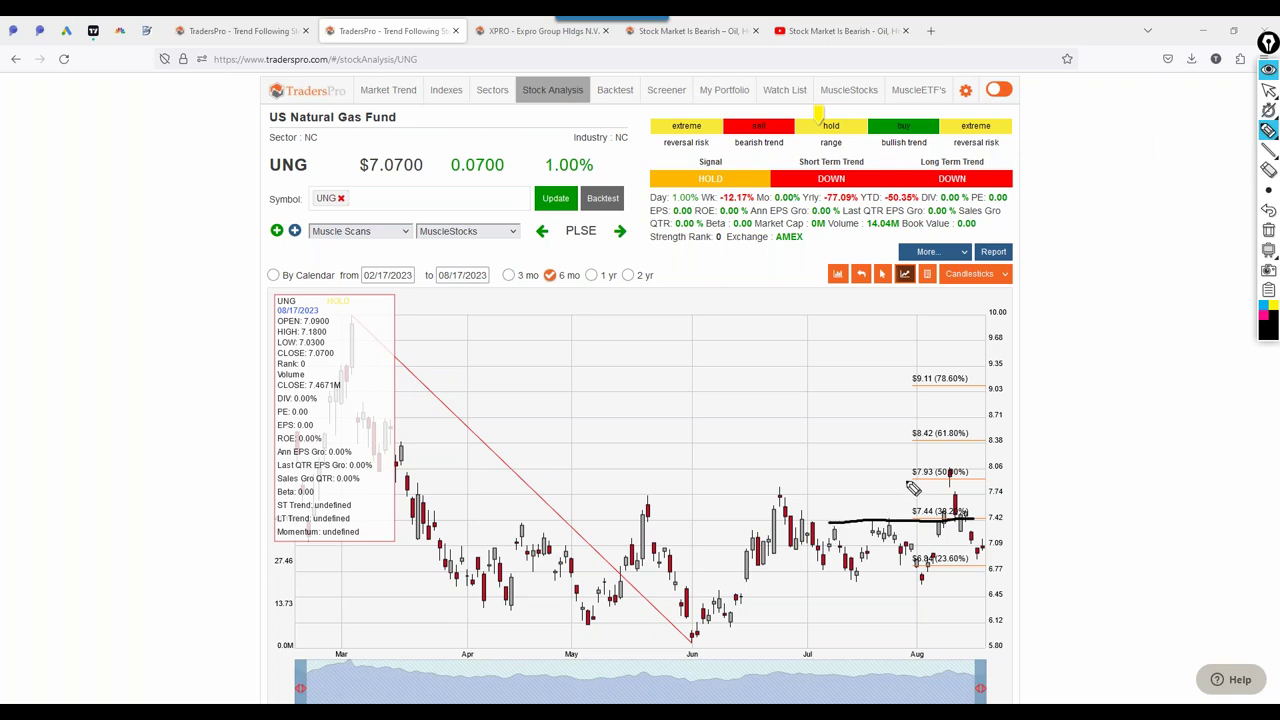
{"action": "left_click_drag", "start_coordinate": [912, 482], "coordinate": [639, 495]}
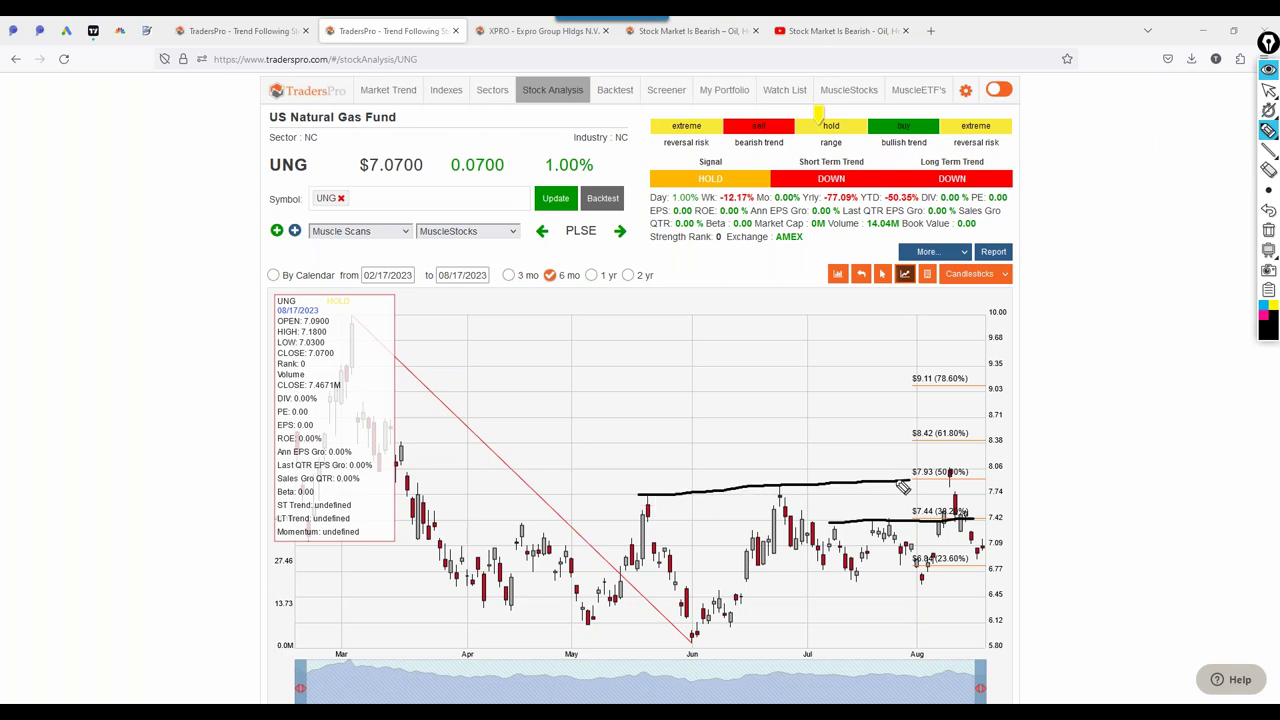
{"action": "left_click_drag", "start_coordinate": [899, 481], "coordinate": [967, 481]}
{"action": "mouse_move", "coordinate": [975, 566]}
{"action": "left_mouse_down"}
{"action": "mouse_move", "coordinate": [900, 572]}
{"action": "mouse_move", "coordinate": [922, 650]}
{"action": "mouse_move", "coordinate": [992, 645]}
{"action": "left_mouse_up"}
{"action": "mouse_move", "coordinate": [972, 572]}
{"action": "left_mouse_down"}
{"action": "mouse_move", "coordinate": [903, 648]}
{"action": "mouse_move", "coordinate": [1000, 645]}
{"action": "mouse_move", "coordinate": [995, 585]}
{"action": "left_mouse_up"}
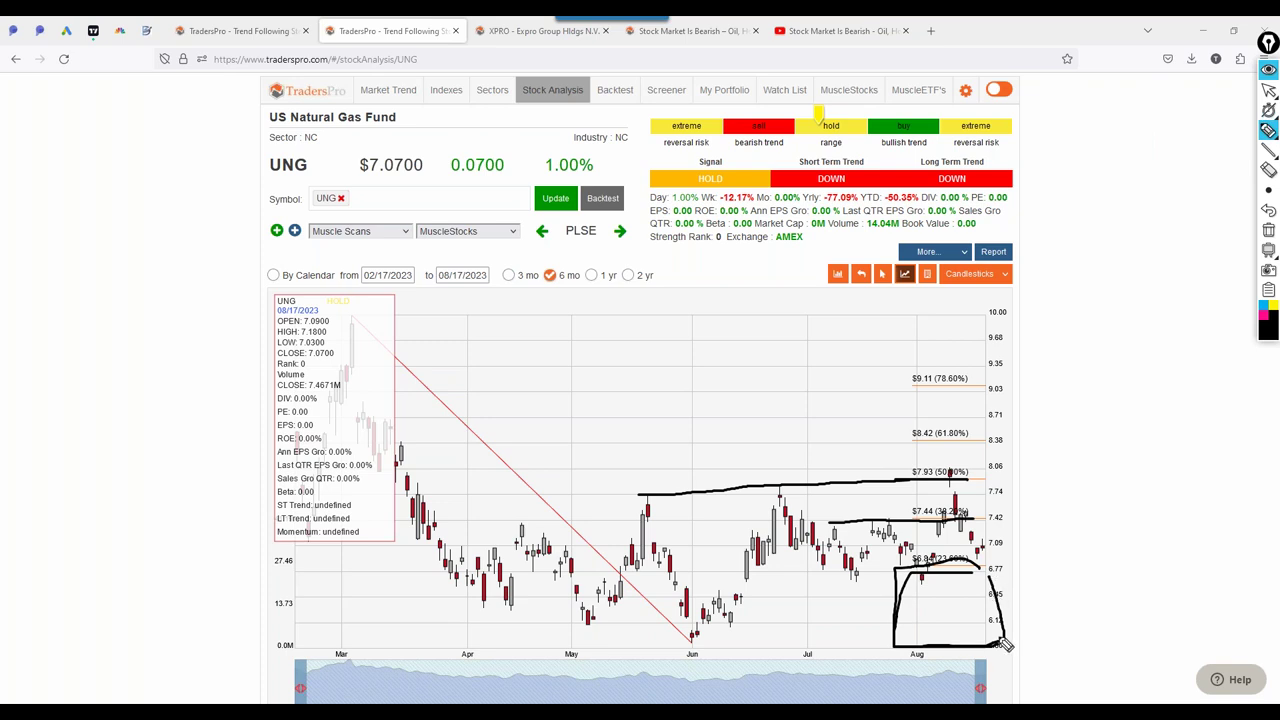
{"action": "left_click_drag", "start_coordinate": [949, 595], "coordinate": [1002, 640]}
{"action": "mouse_move", "coordinate": [928, 578]}
{"action": "left_mouse_down"}
{"action": "mouse_move", "coordinate": [1010, 627]}
{"action": "mouse_move", "coordinate": [915, 648]}
{"action": "mouse_move", "coordinate": [924, 584]}
{"action": "mouse_move", "coordinate": [1007, 577]}
{"action": "left_mouse_up"}
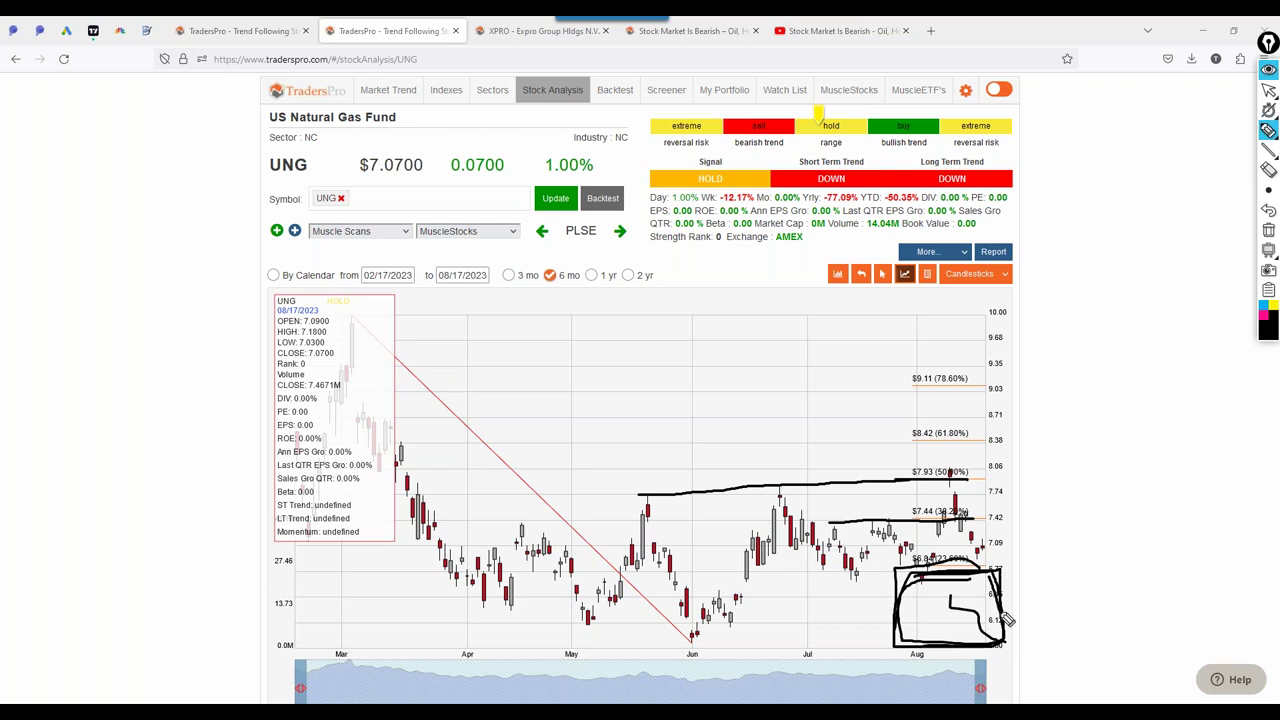
{"action": "mouse_move", "coordinate": [918, 612]}
{"action": "left_mouse_down"}
{"action": "mouse_move", "coordinate": [936, 602]}
{"action": "mouse_move", "coordinate": [1006, 634]}
{"action": "left_mouse_up"}
{"action": "left_click_drag", "start_coordinate": [948, 588], "coordinate": [1056, 662]}
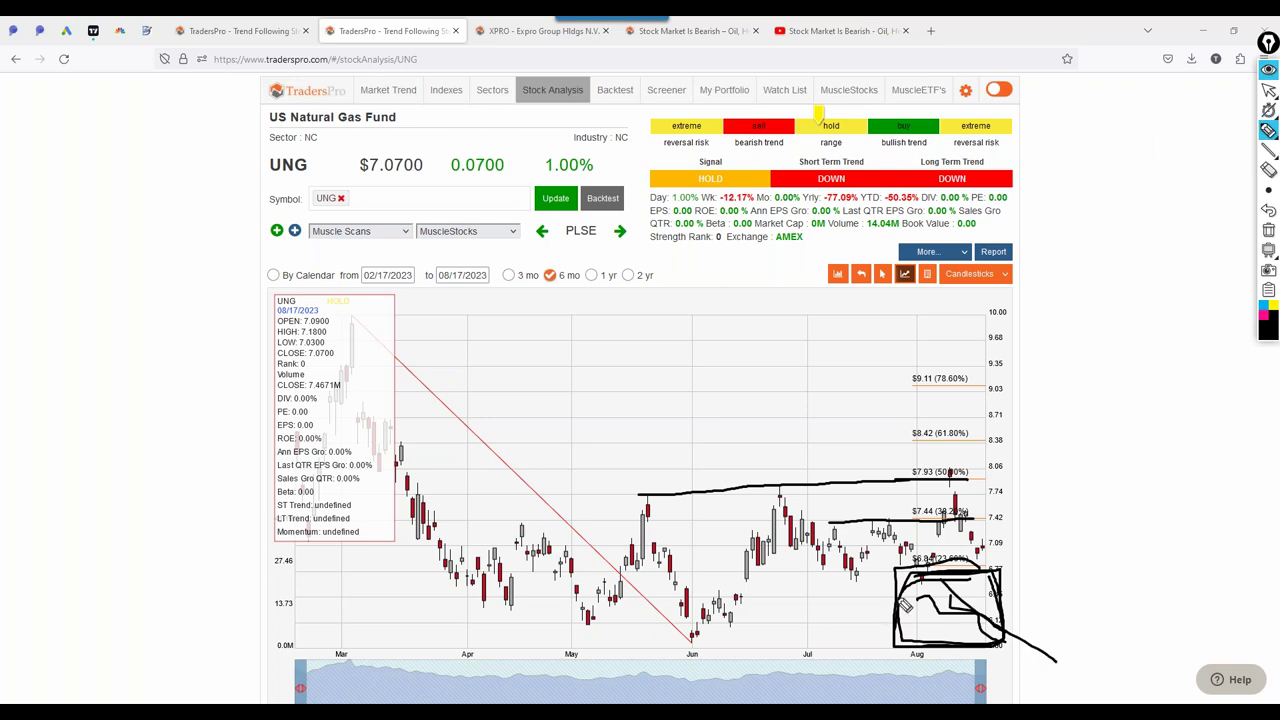
{"action": "left_click_drag", "start_coordinate": [905, 568], "coordinate": [1026, 563]}
{"action": "mouse_move", "coordinate": [912, 595]}
{"action": "left_mouse_down"}
{"action": "mouse_move", "coordinate": [978, 642]}
{"action": "mouse_move", "coordinate": [1014, 602]}
{"action": "mouse_move", "coordinate": [1000, 578]}
{"action": "mouse_move", "coordinate": [1018, 569]}
{"action": "mouse_move", "coordinate": [1070, 640]}
{"action": "left_mouse_up"}
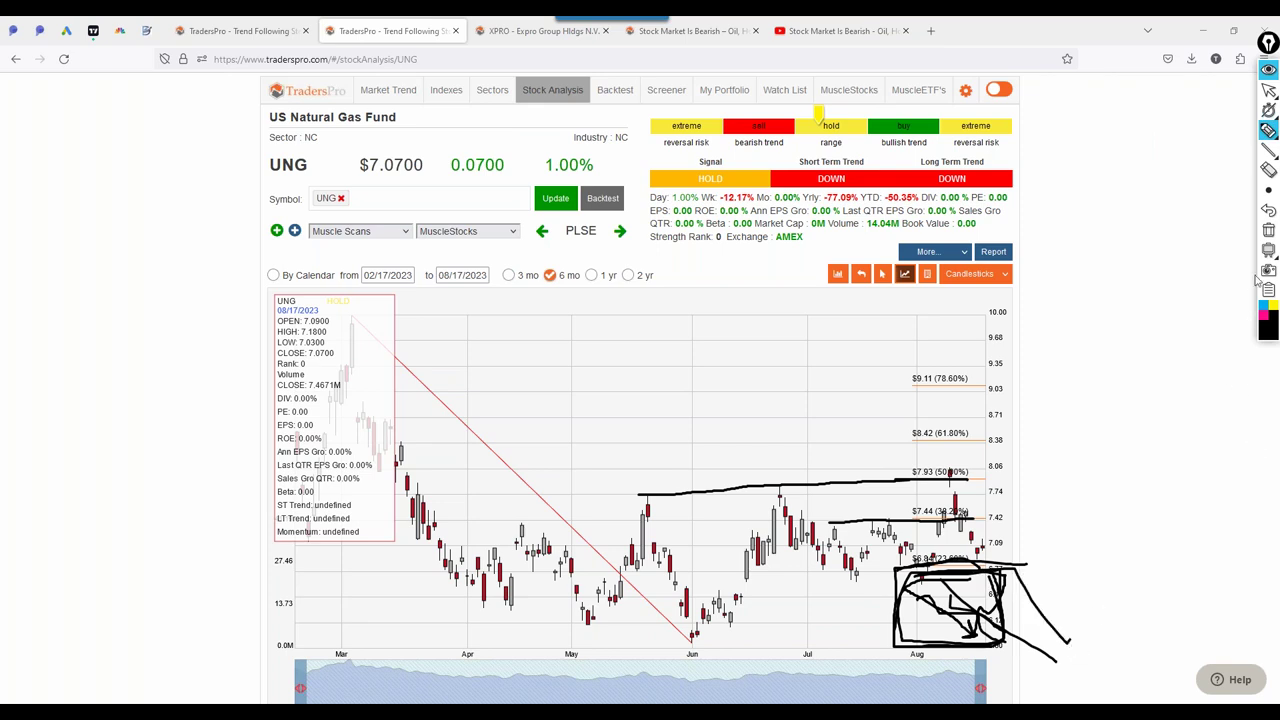
{"action": "left_click", "coordinate": [1268, 230]}
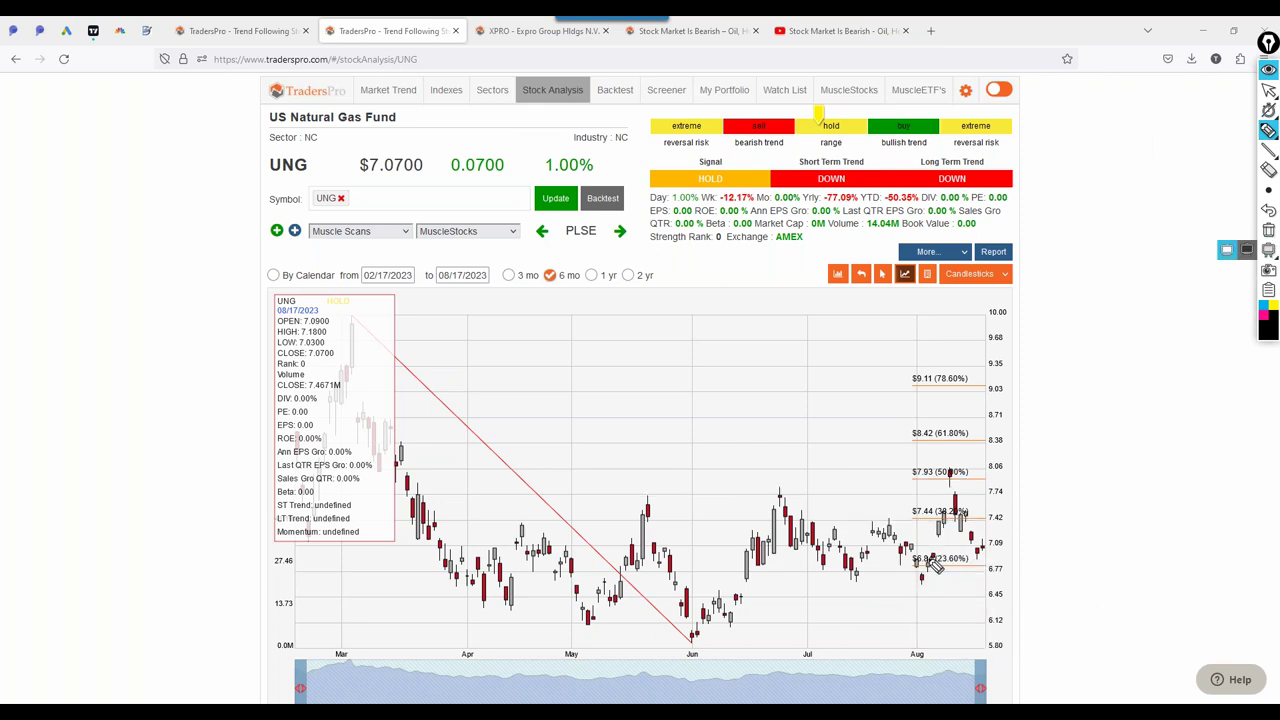
On the UNG chart, pen a short line at $7.44, a resistance line at $7.93, and box the latest candles
{"action": "left_click_drag", "start_coordinate": [916, 521], "coordinate": [960, 522]}
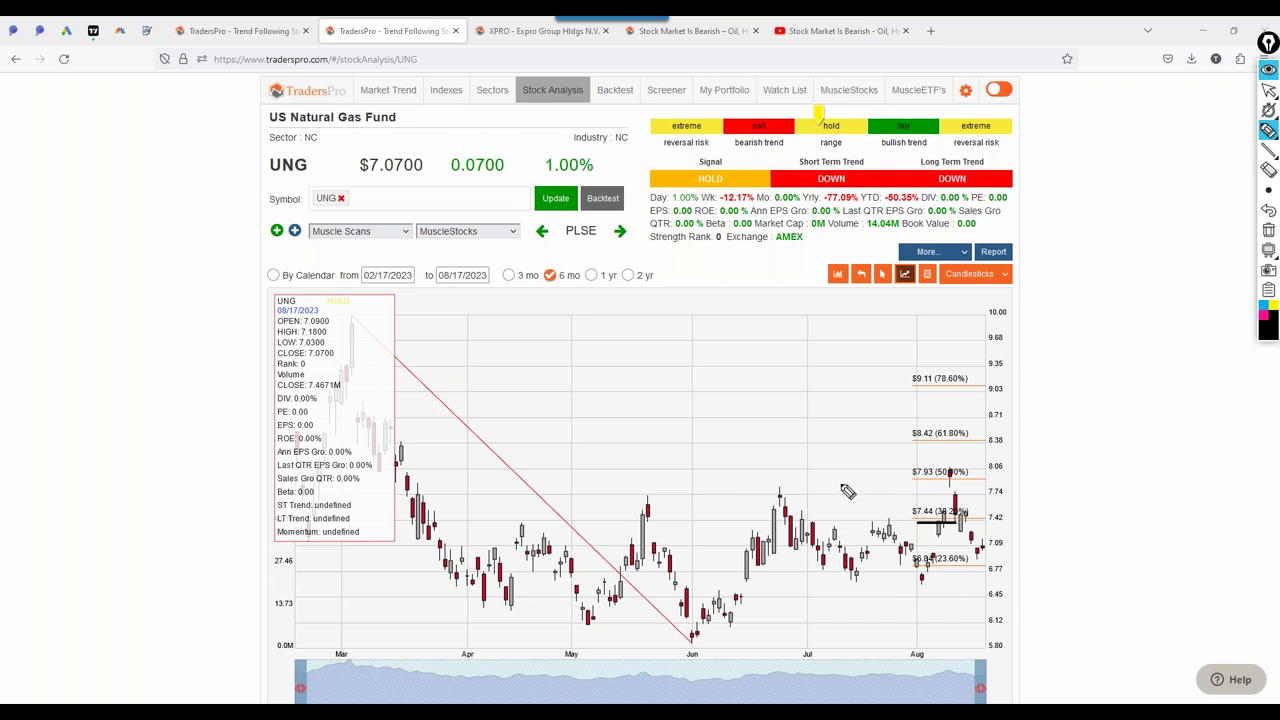
{"action": "mouse_move", "coordinate": [612, 482]}
{"action": "left_mouse_down"}
{"action": "mouse_move", "coordinate": [990, 484]}
{"action": "mouse_move", "coordinate": [988, 552]}
{"action": "left_mouse_up"}
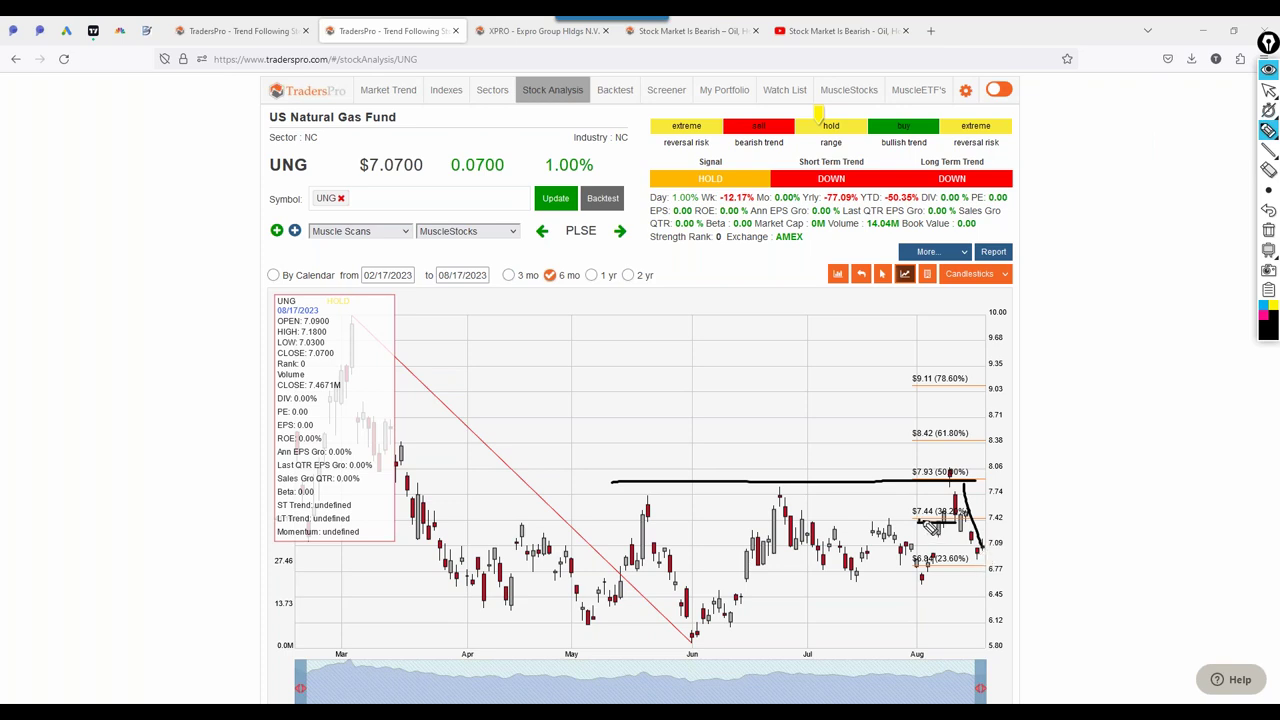
{"action": "mouse_move", "coordinate": [924, 522]}
{"action": "left_mouse_down"}
{"action": "mouse_move", "coordinate": [1000, 537]}
{"action": "mouse_move", "coordinate": [1006, 571]}
{"action": "mouse_move", "coordinate": [905, 564]}
{"action": "mouse_move", "coordinate": [902, 524]}
{"action": "left_mouse_up"}
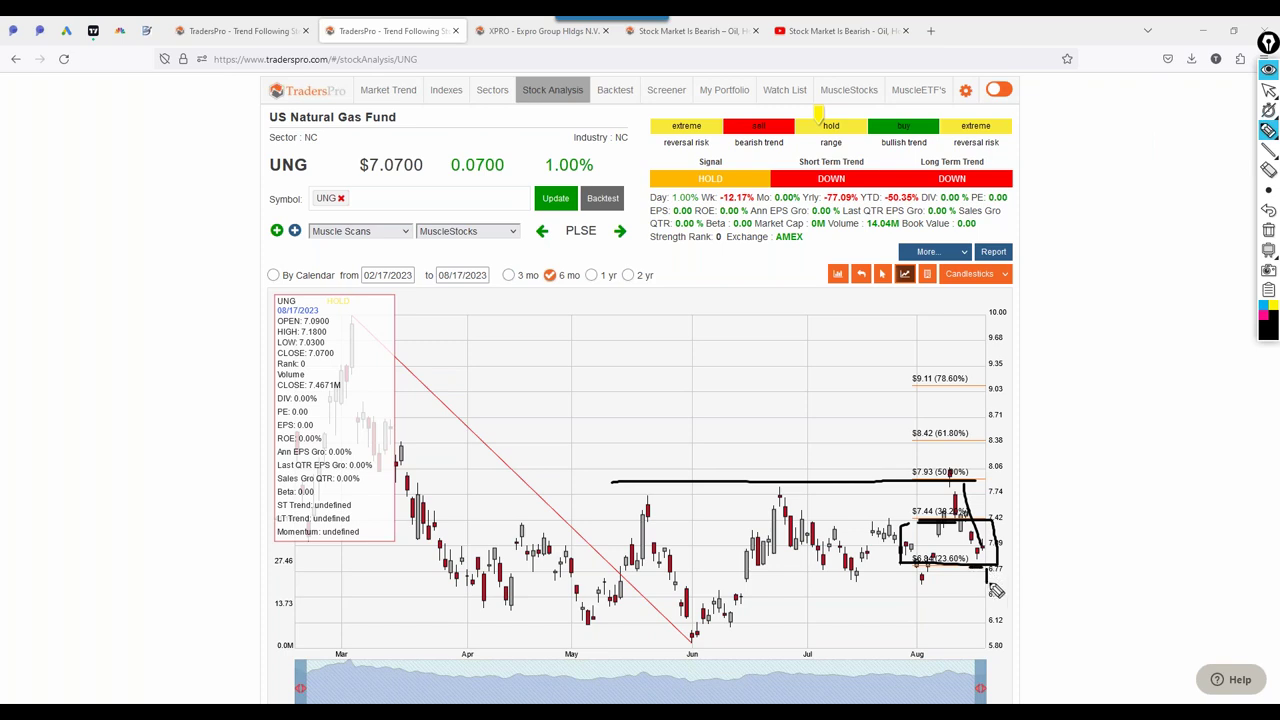
Sketch a further drop below the box, then wipe all UNG pen marks and return to the arrow tool
{"action": "left_click_drag", "start_coordinate": [993, 587], "coordinate": [1028, 645]}
{"action": "left_click", "coordinate": [1268, 229]}
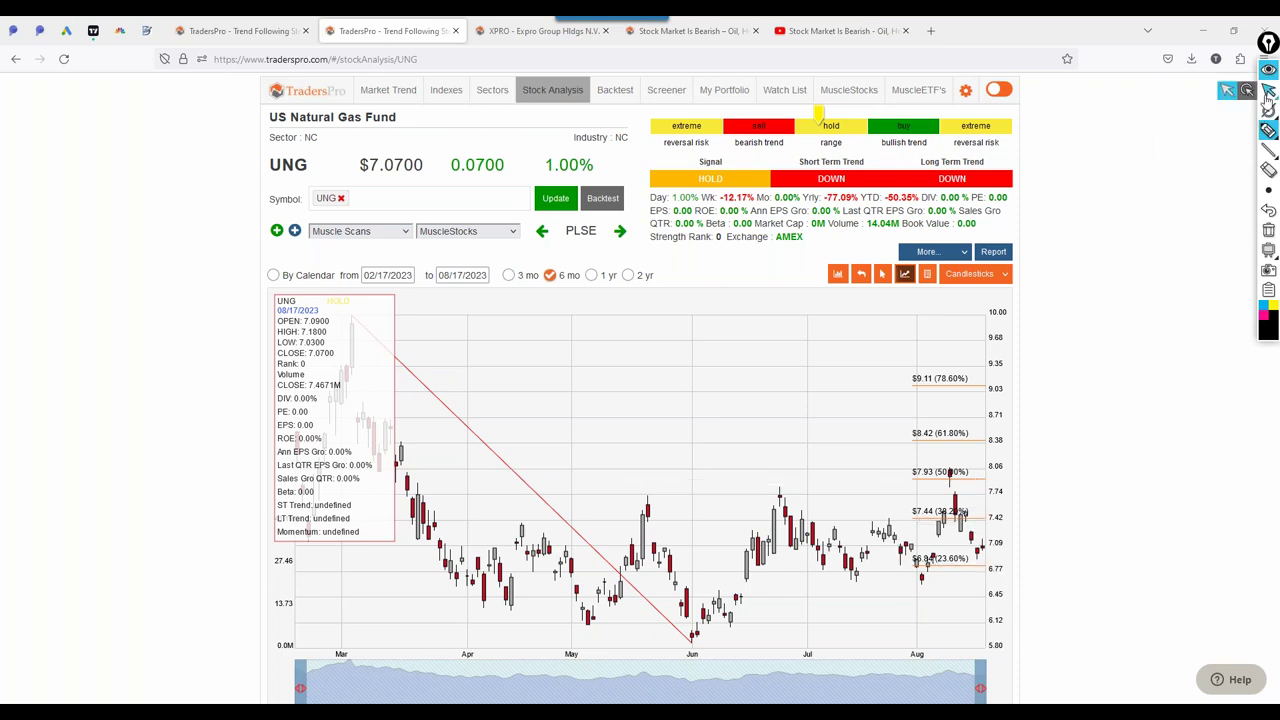
{"action": "left_click", "coordinate": [1268, 91]}
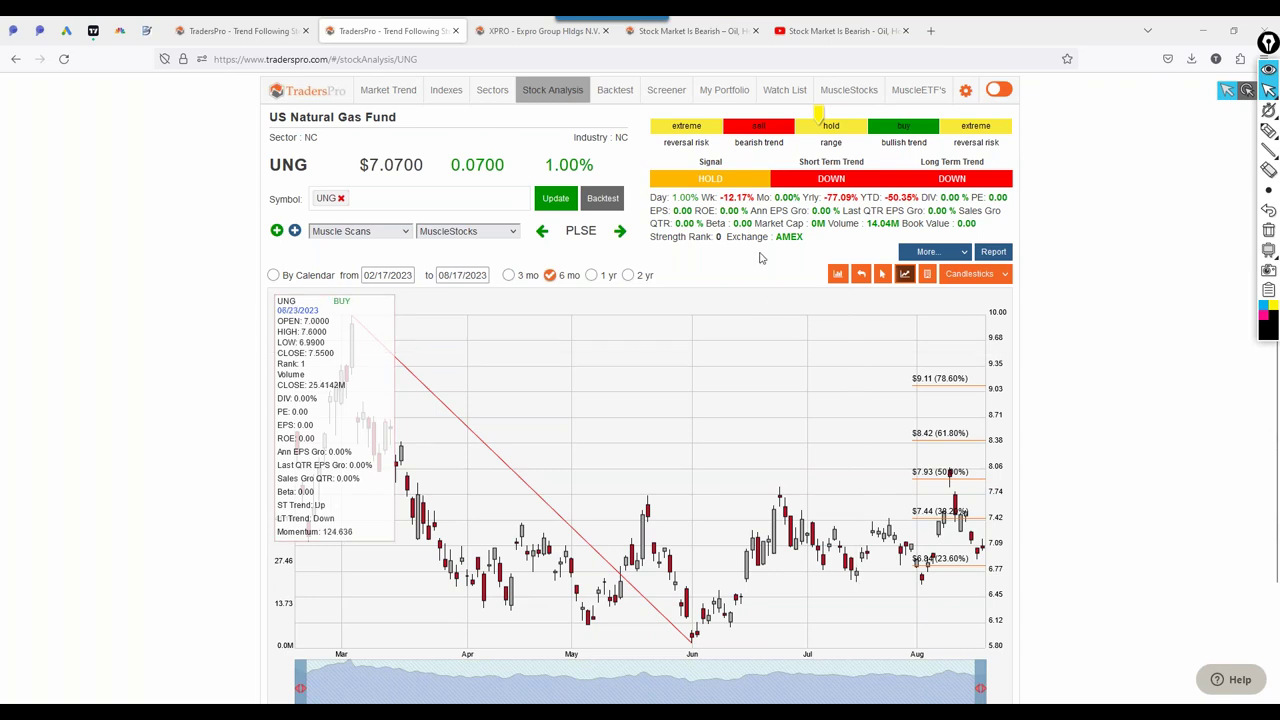
Open the FTI stock analysis from the MuscleStocks NEW BUYS list
{"action": "left_click", "coordinate": [848, 90]}
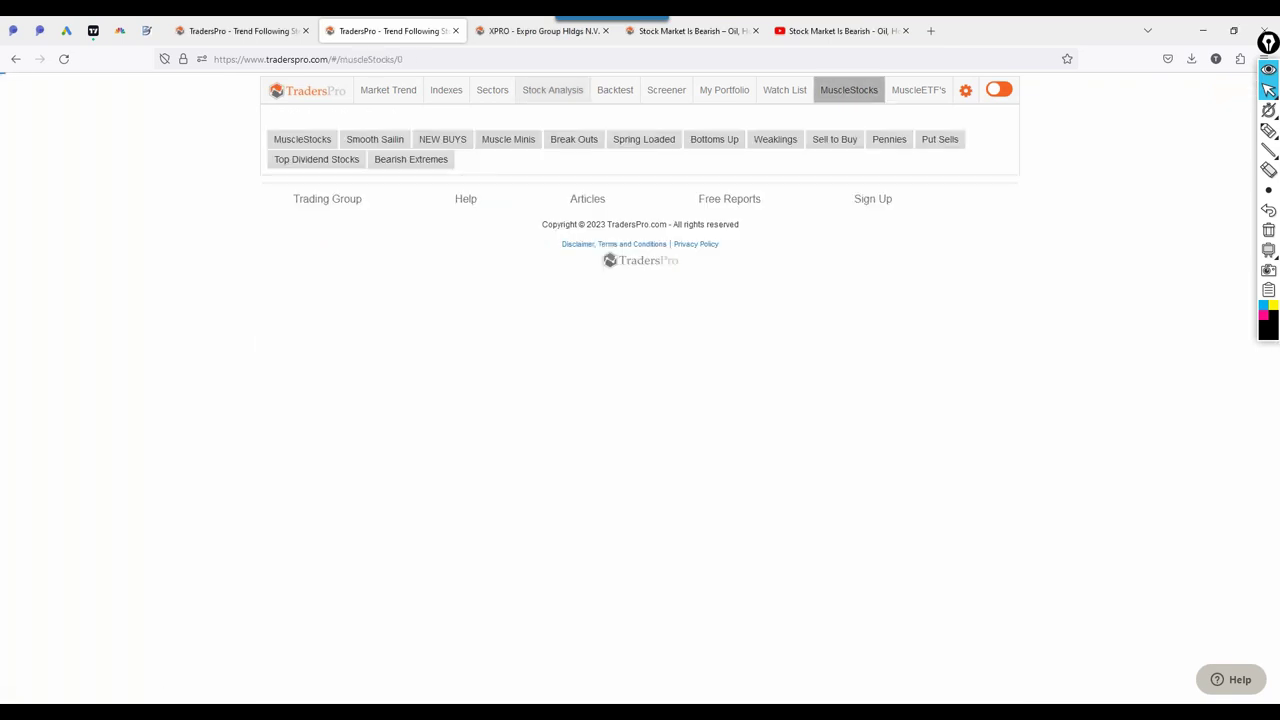
{"action": "left_click", "coordinate": [437, 170]}
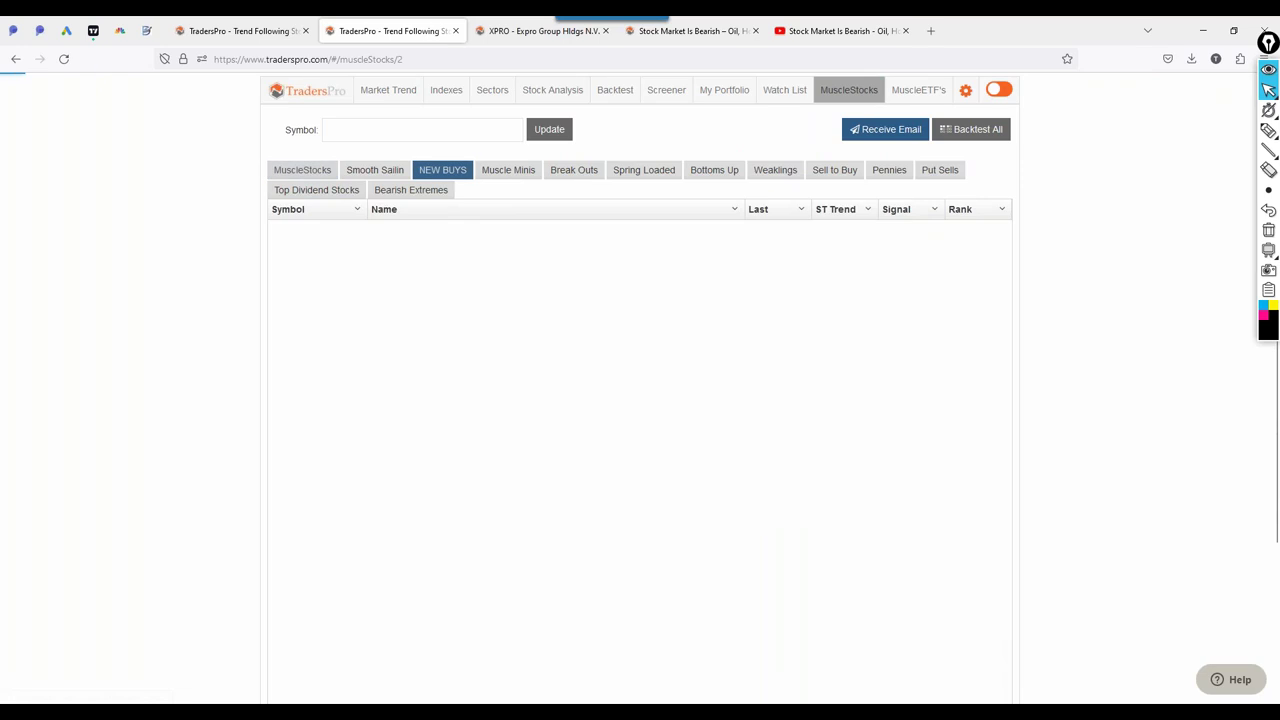
{"action": "left_click", "coordinate": [422, 230]}
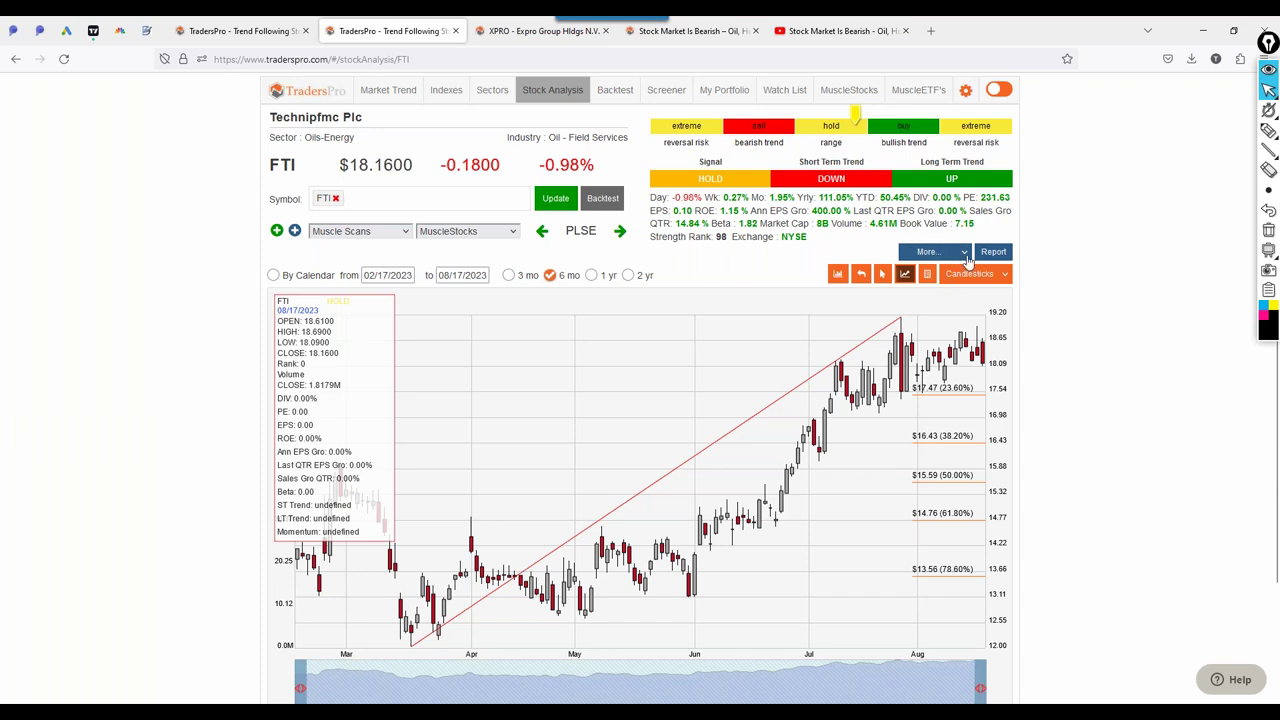
Circle FTI's March low and July high, underline $17.47, and box the recent consolidation
{"action": "key", "text": "ctrl+shift+1"}
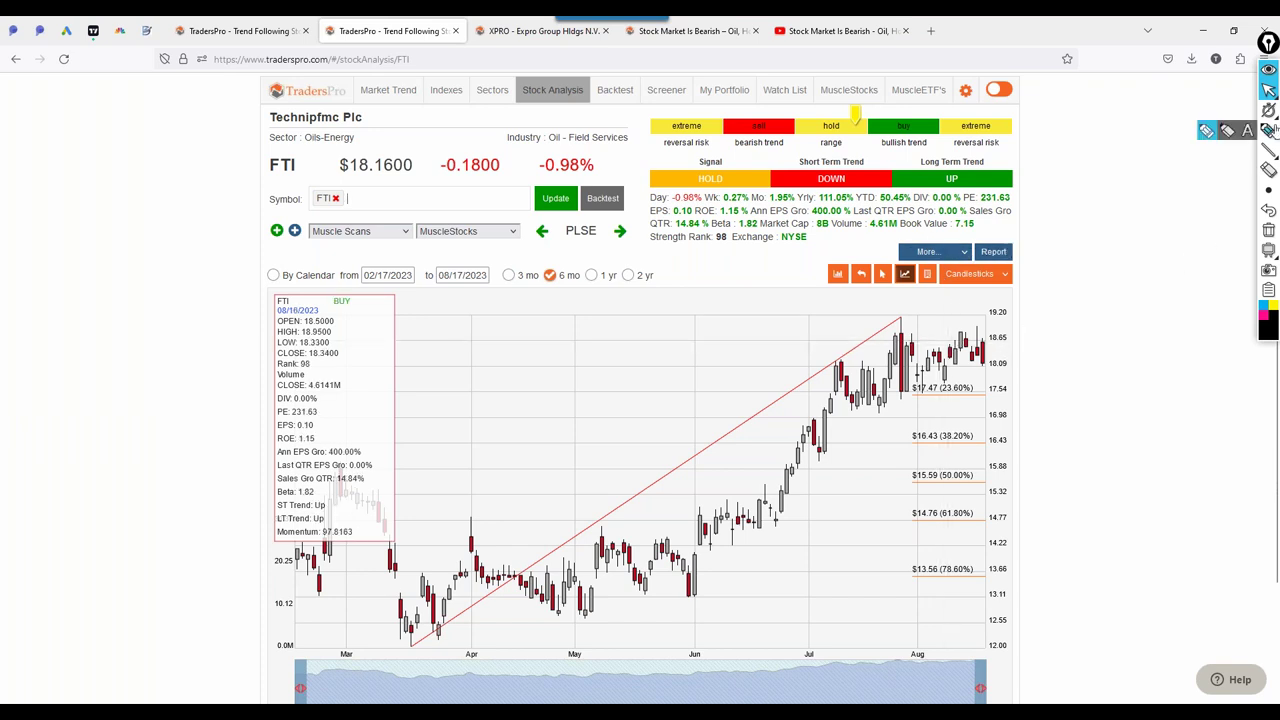
{"action": "mouse_move", "coordinate": [440, 632]}
{"action": "left_mouse_down"}
{"action": "mouse_move", "coordinate": [408, 640]}
{"action": "mouse_move", "coordinate": [410, 658]}
{"action": "mouse_move", "coordinate": [440, 640]}
{"action": "left_mouse_up"}
{"action": "mouse_move", "coordinate": [916, 312]}
{"action": "left_mouse_down"}
{"action": "mouse_move", "coordinate": [898, 306]}
{"action": "mouse_move", "coordinate": [914, 318]}
{"action": "left_mouse_up"}
{"action": "left_click_drag", "start_coordinate": [903, 401], "coordinate": [992, 397]}
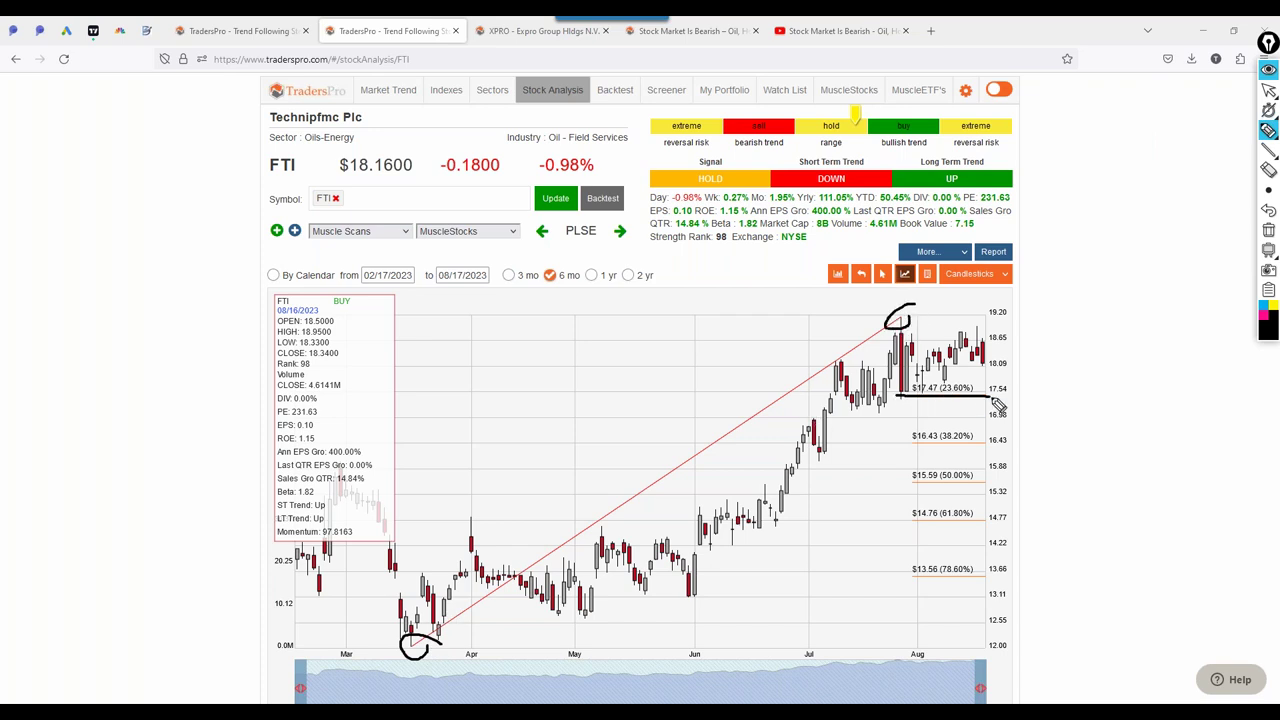
{"action": "mouse_move", "coordinate": [897, 400]}
{"action": "left_mouse_down"}
{"action": "mouse_move", "coordinate": [888, 316]}
{"action": "mouse_move", "coordinate": [998, 315]}
{"action": "mouse_move", "coordinate": [996, 402]}
{"action": "mouse_move", "coordinate": [953, 405]}
{"action": "left_mouse_up"}
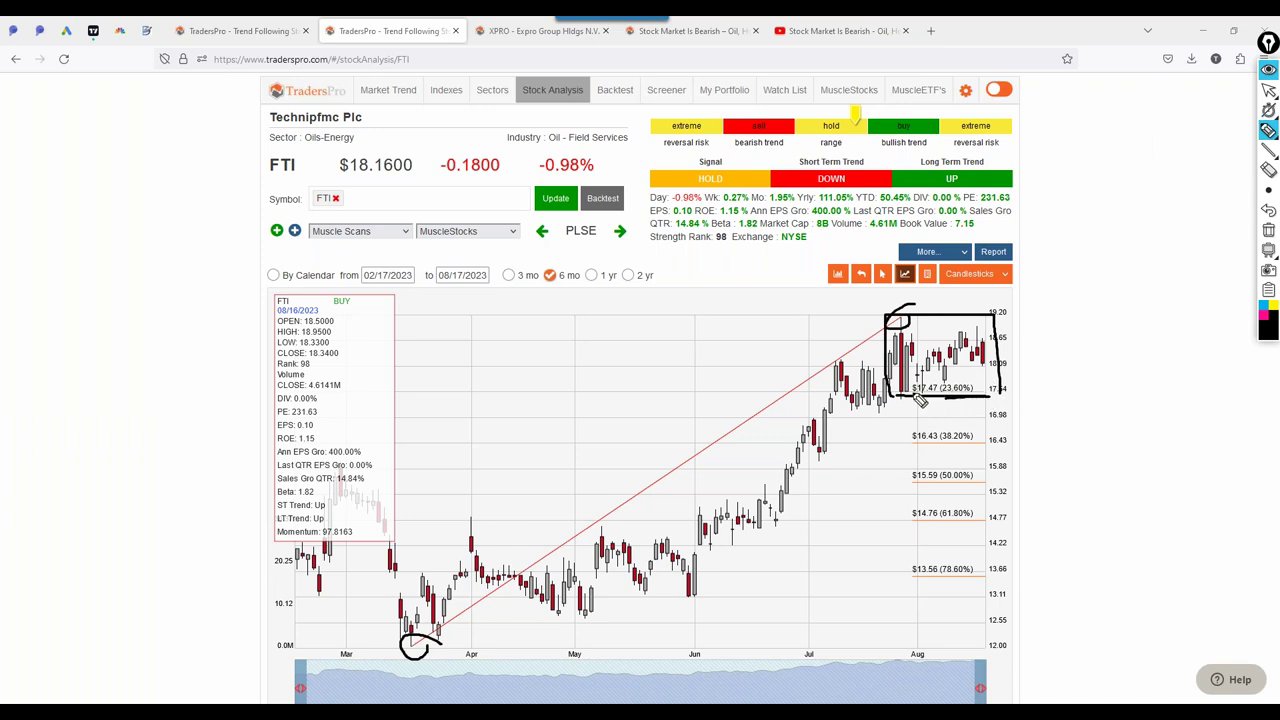
{"action": "mouse_move", "coordinate": [920, 398]}
{"action": "left_mouse_down"}
{"action": "mouse_move", "coordinate": [898, 397]}
{"action": "mouse_move", "coordinate": [932, 397]}
{"action": "left_mouse_up"}
{"action": "left_click", "coordinate": [1268, 130]}
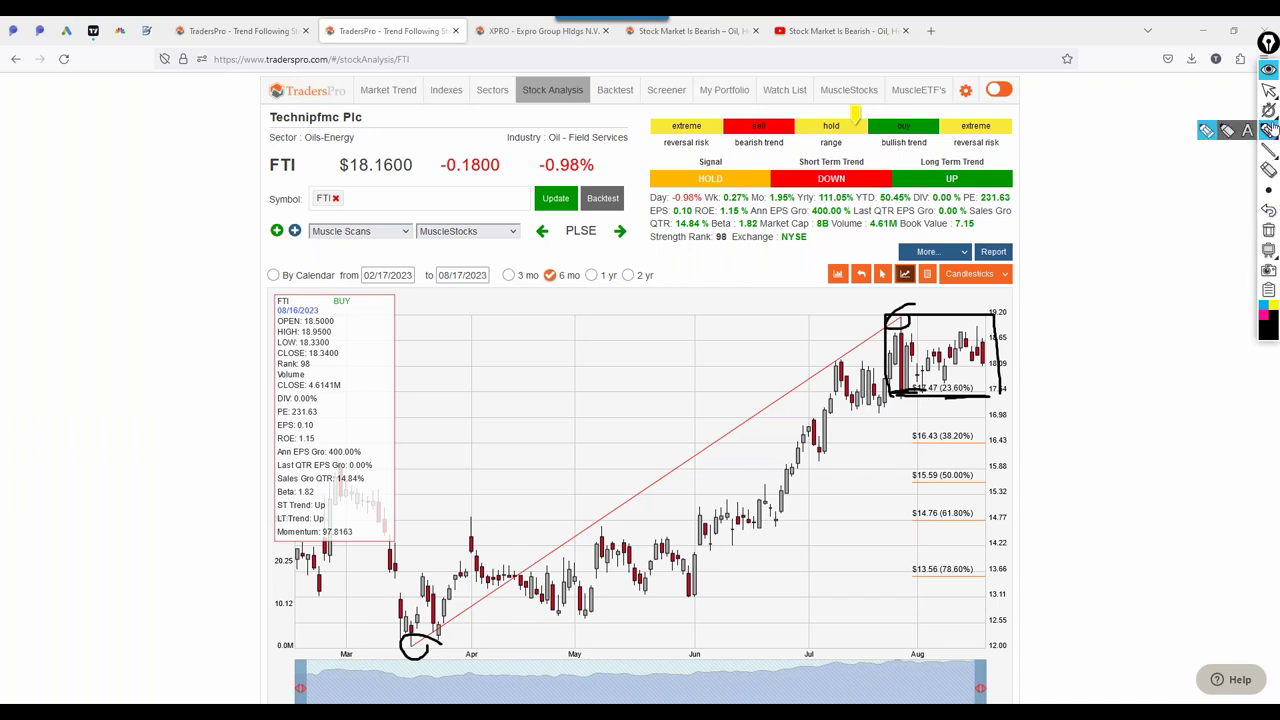
Erase the FTI annotations and reload the stock analysis page
{"action": "left_click", "coordinate": [1268, 230]}
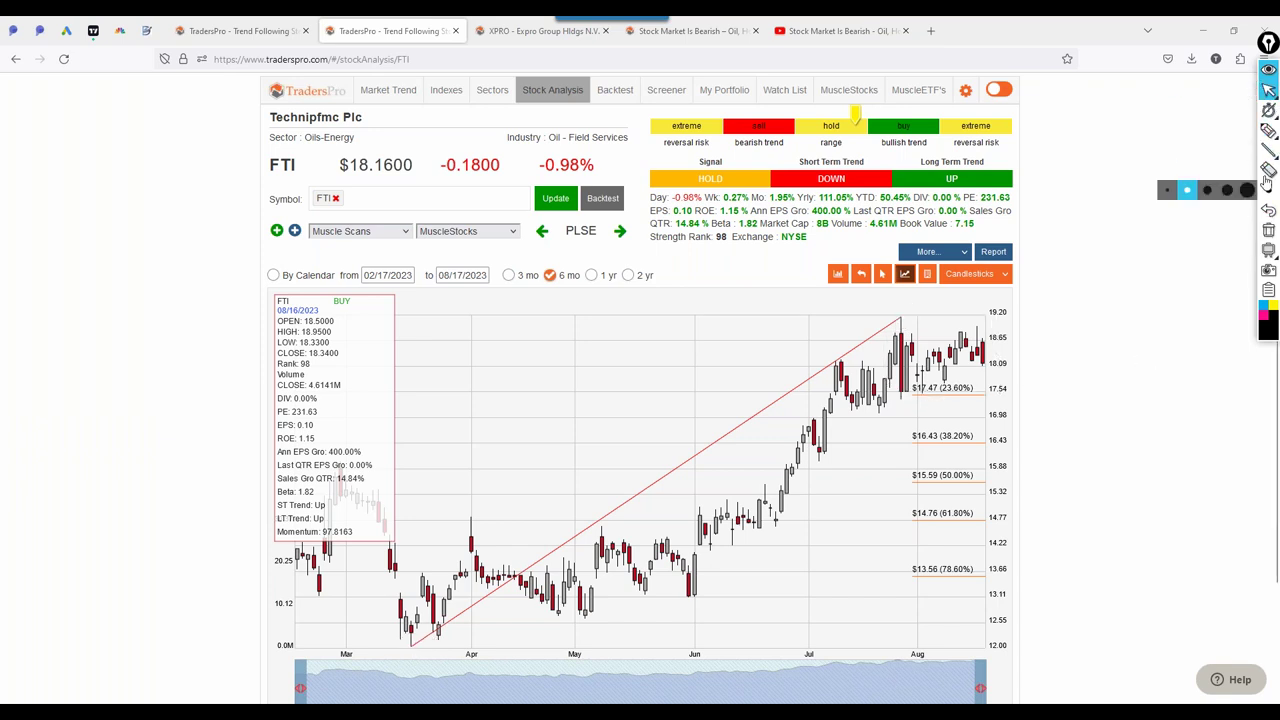
{"action": "left_click", "coordinate": [1268, 110]}
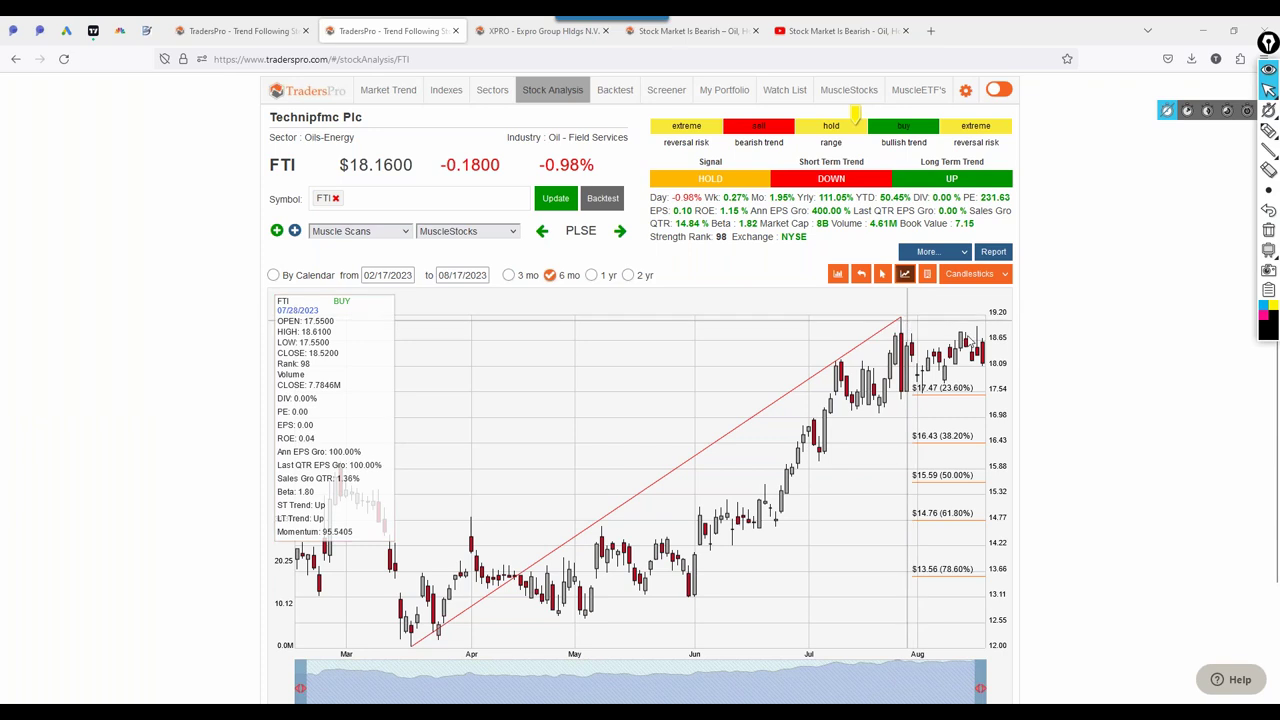
{"action": "scroll", "coordinate": [1100, 440], "scroll_direction": "down", "scroll_amount": 2}
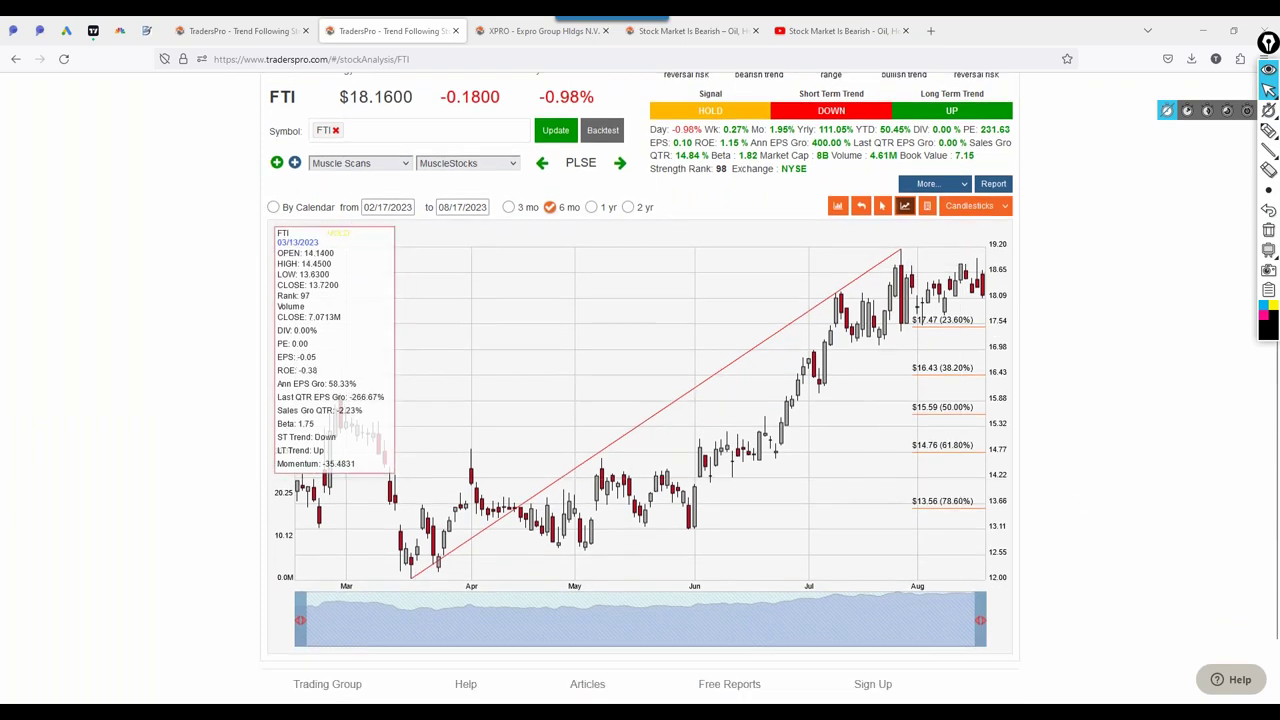
{"action": "key", "text": "F5"}
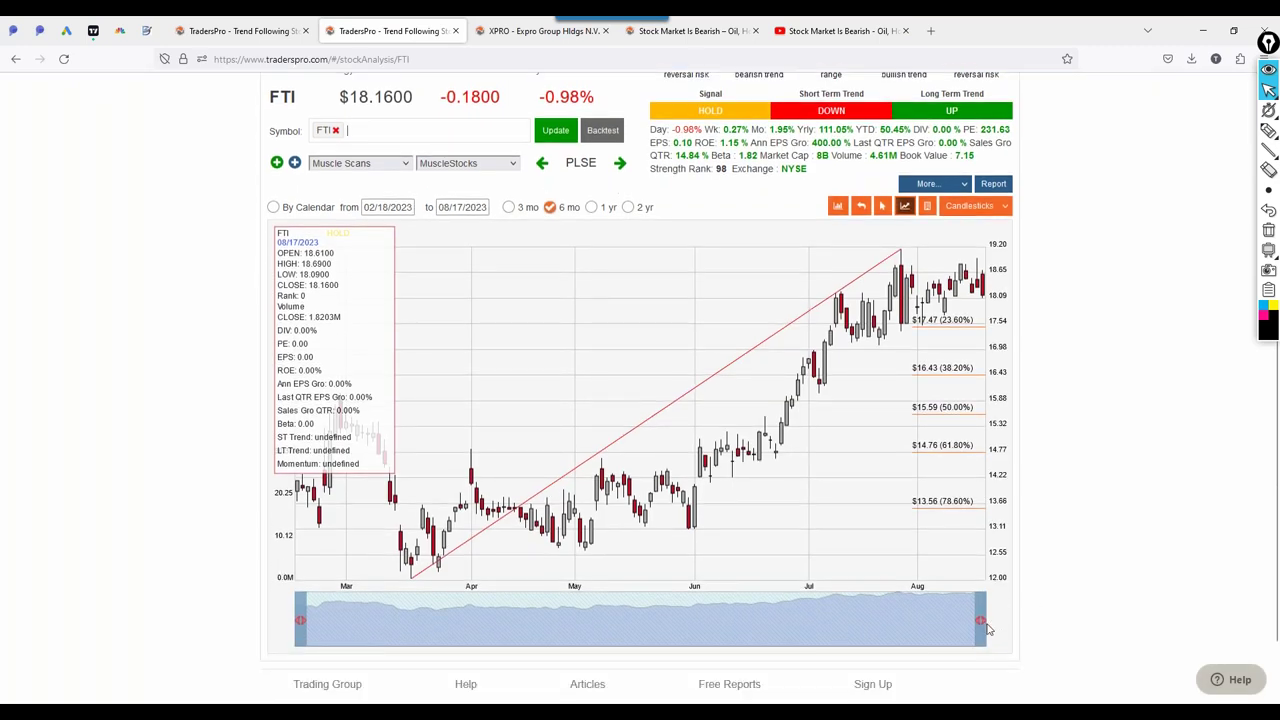
Drag the range navigator's right handle so the FTI chart ends in early July
{"action": "left_click_drag", "start_coordinate": [982, 622], "coordinate": [830, 621]}
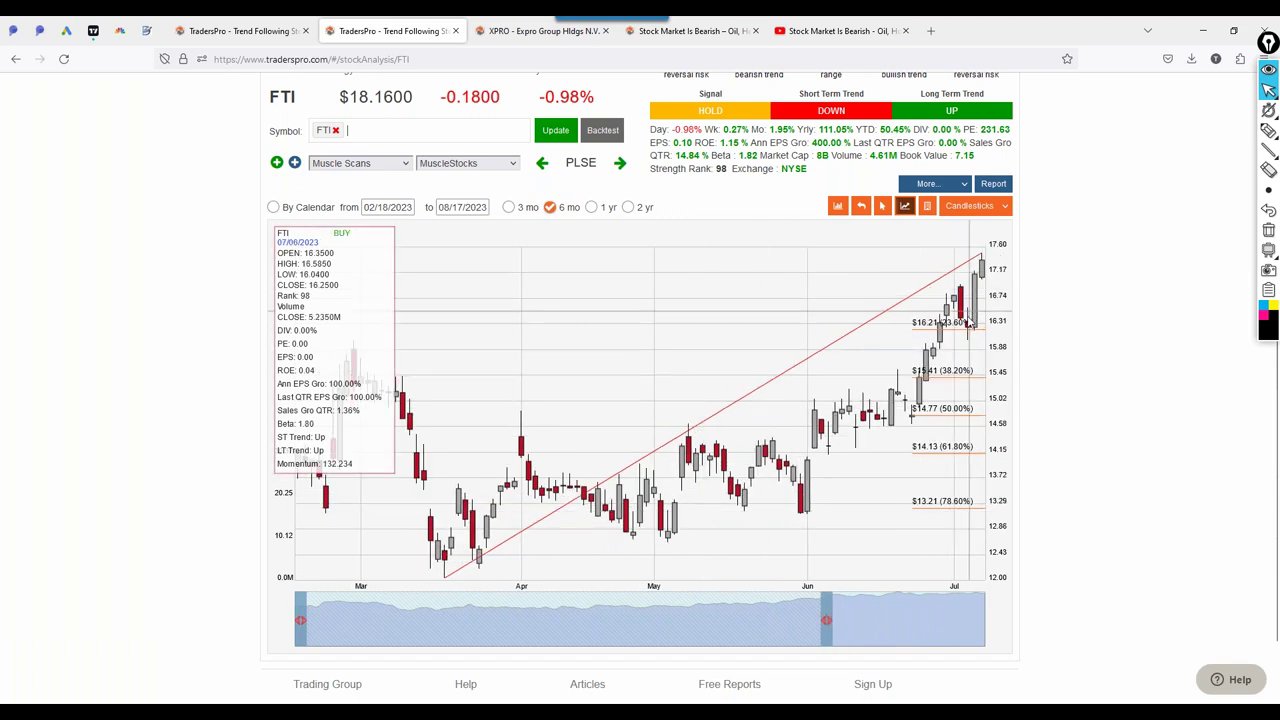
{"action": "left_click_drag", "start_coordinate": [826, 625], "coordinate": [813, 621]}
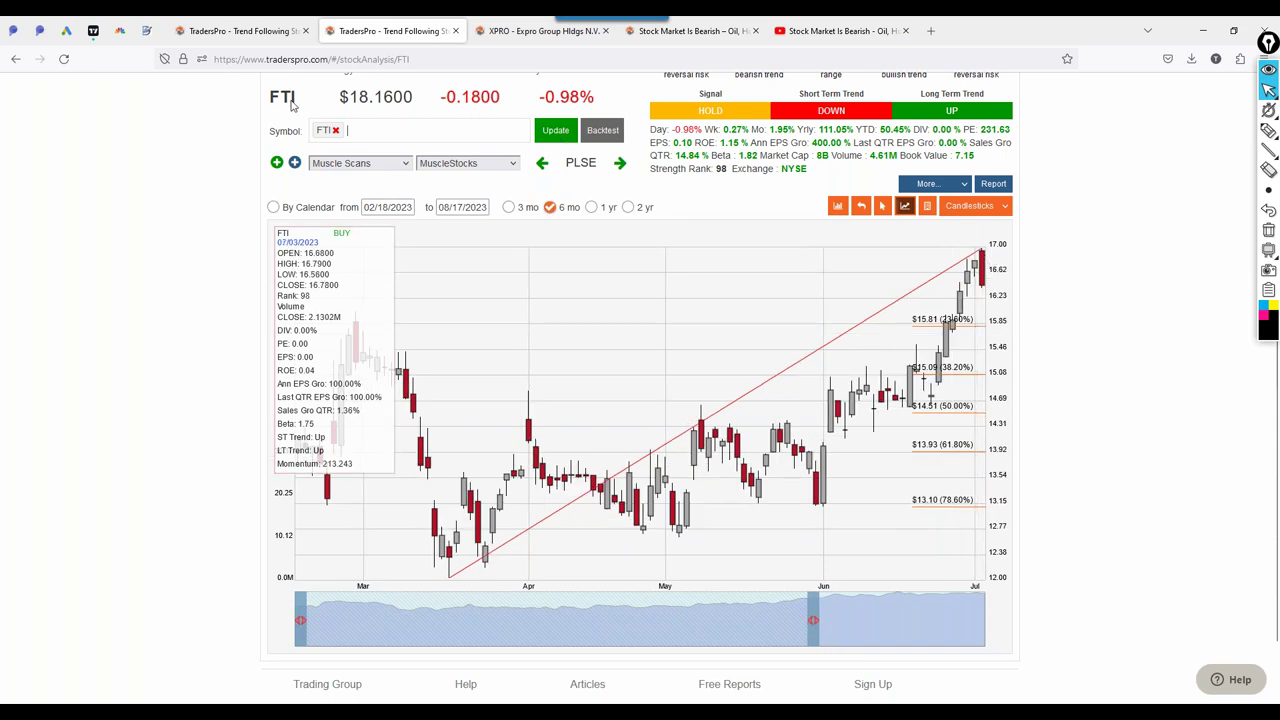
{"action": "left_click", "coordinate": [1268, 170]}
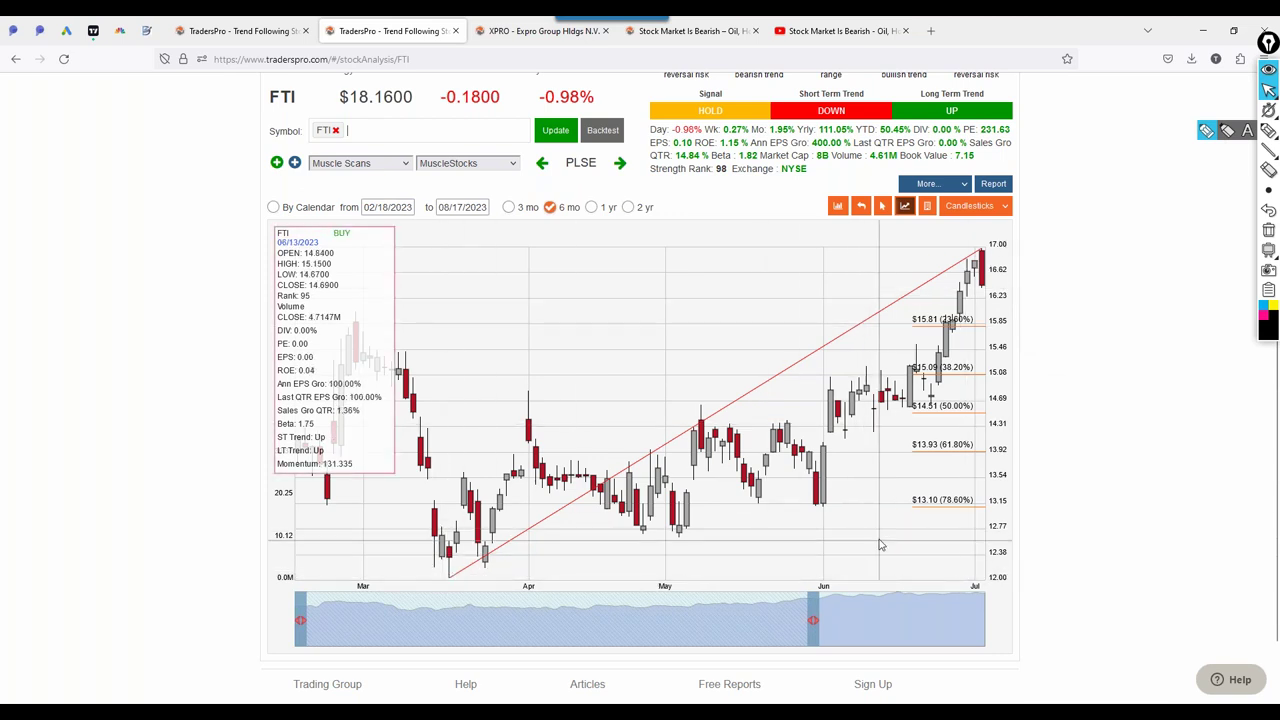
{"action": "left_click_drag", "start_coordinate": [811, 620], "coordinate": [818, 620]}
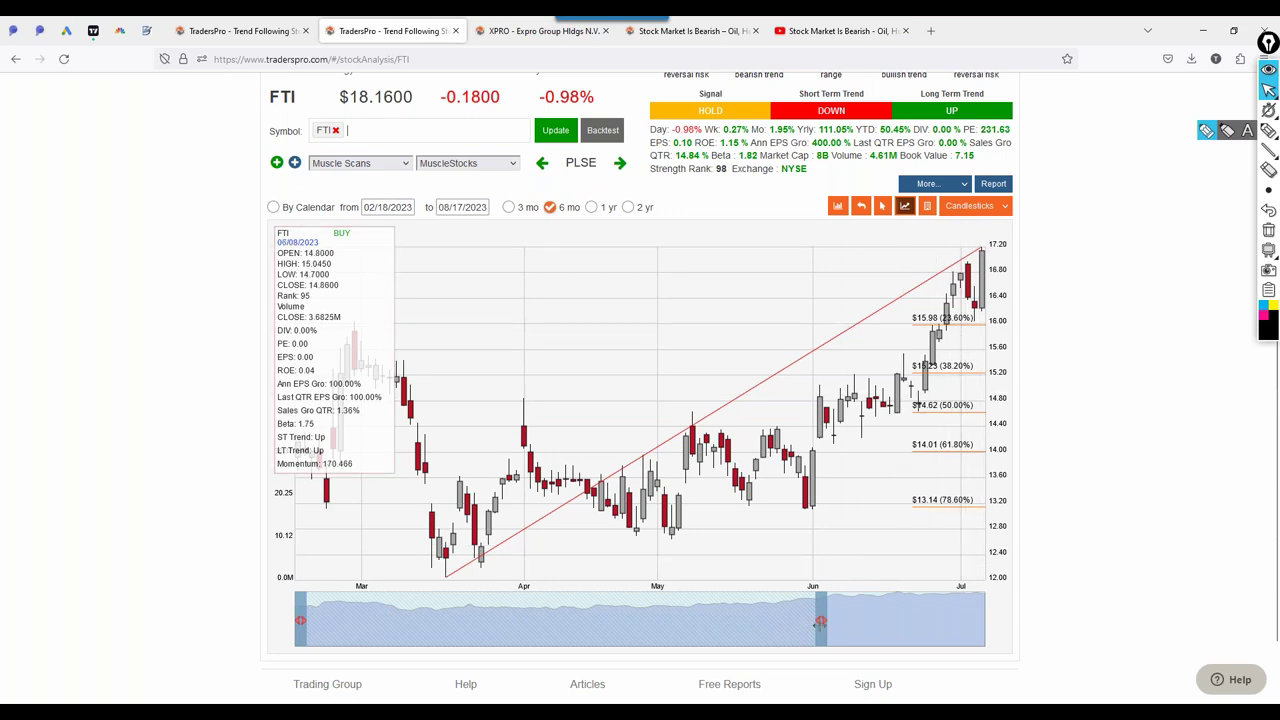
{"action": "left_click_drag", "start_coordinate": [820, 621], "coordinate": [826, 622]}
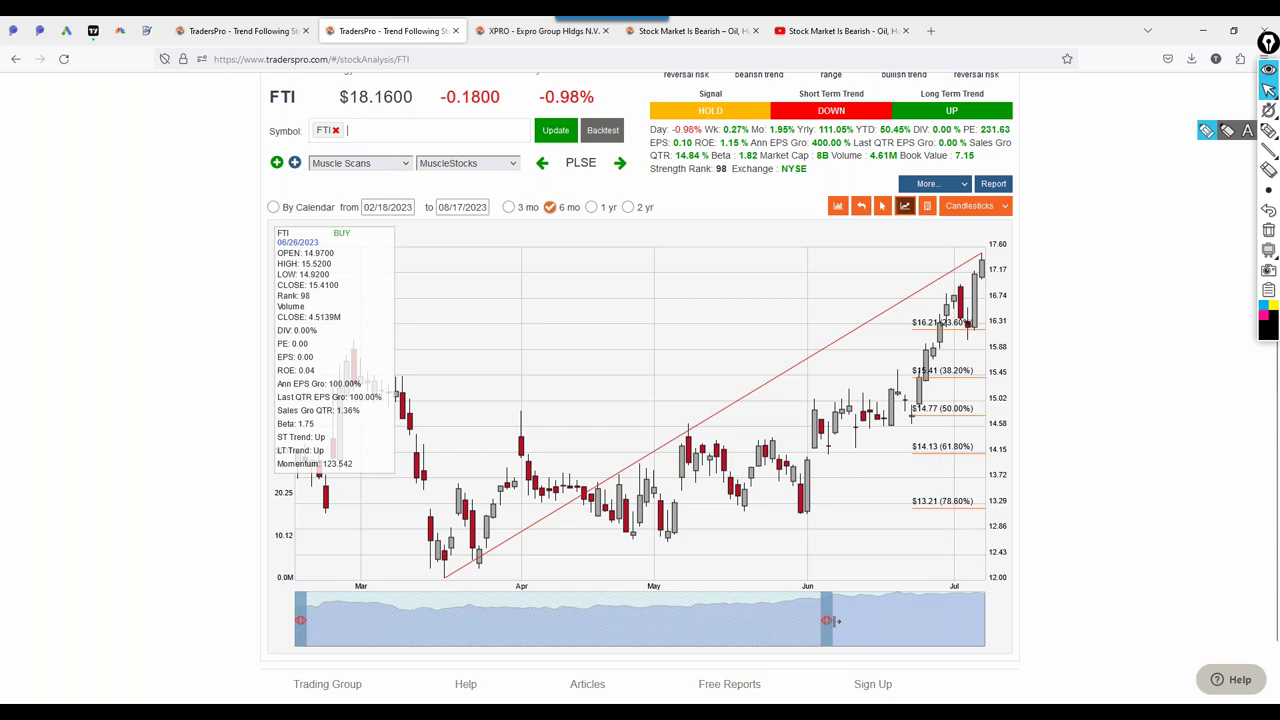
{"action": "left_click_drag", "start_coordinate": [836, 621], "coordinate": [841, 621]}
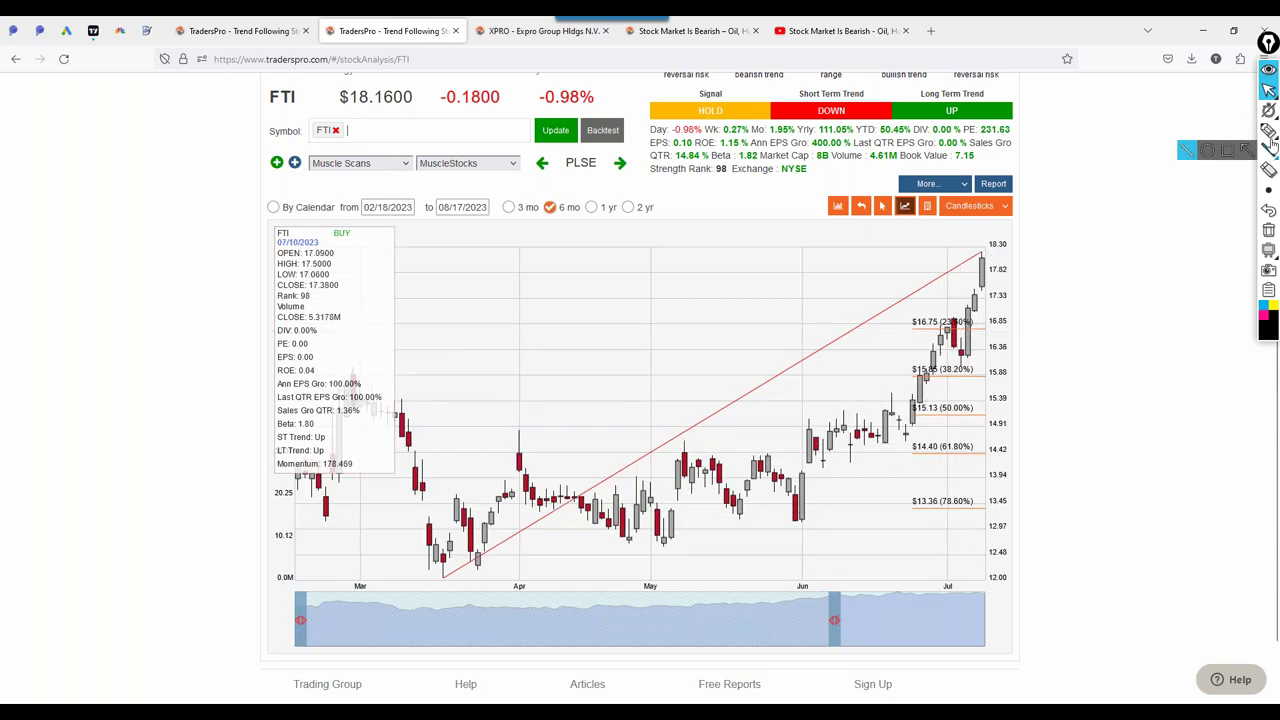
Highlight a line along the $16.75 Fibonacci level and box the candles above it
{"action": "key", "text": "ctrl+shift+h"}
{"action": "mouse_move", "coordinate": [911, 329]}
{"action": "left_mouse_down"}
{"action": "mouse_move", "coordinate": [985, 329]}
{"action": "mouse_move", "coordinate": [974, 368]}
{"action": "mouse_move", "coordinate": [1044, 329]}
{"action": "left_mouse_up"}
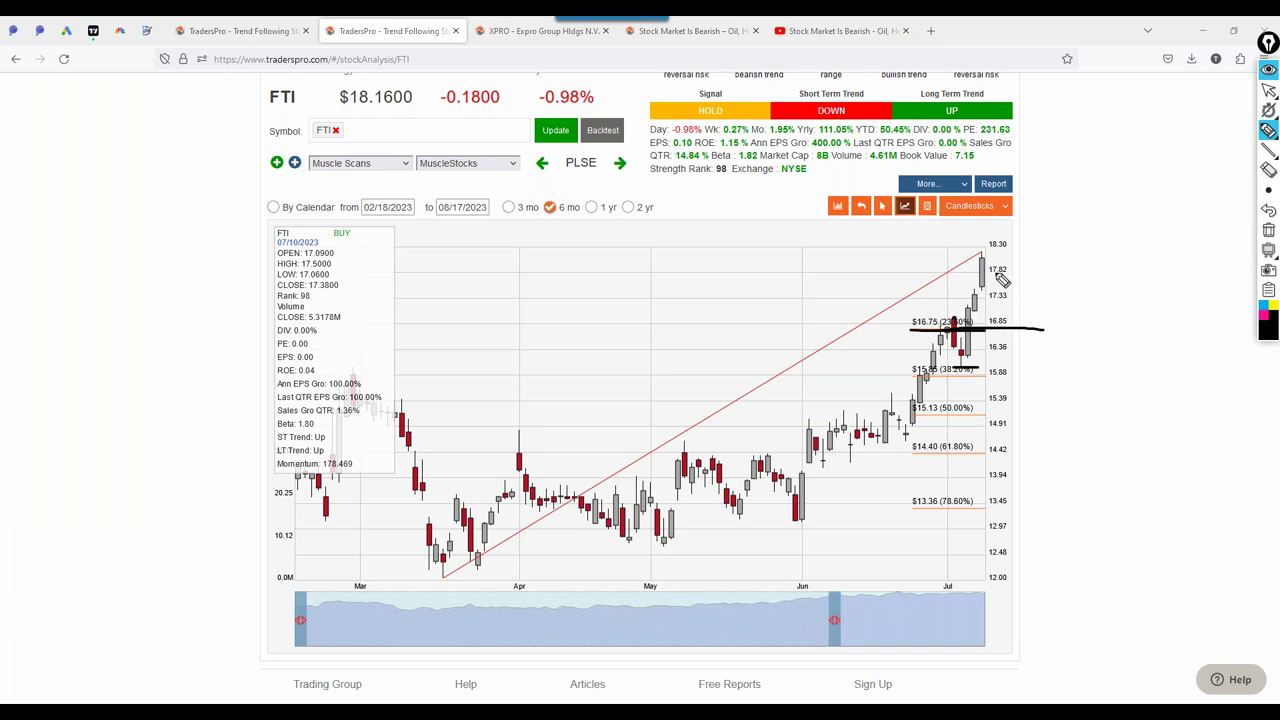
{"action": "mouse_move", "coordinate": [998, 244]}
{"action": "left_mouse_down"}
{"action": "mouse_move", "coordinate": [1040, 246]}
{"action": "mouse_move", "coordinate": [1044, 330]}
{"action": "mouse_move", "coordinate": [912, 330]}
{"action": "left_mouse_up"}
Clear the drawings, return to the arrow tool, and push the chart's end date slightly later
{"action": "left_click", "coordinate": [1268, 230]}
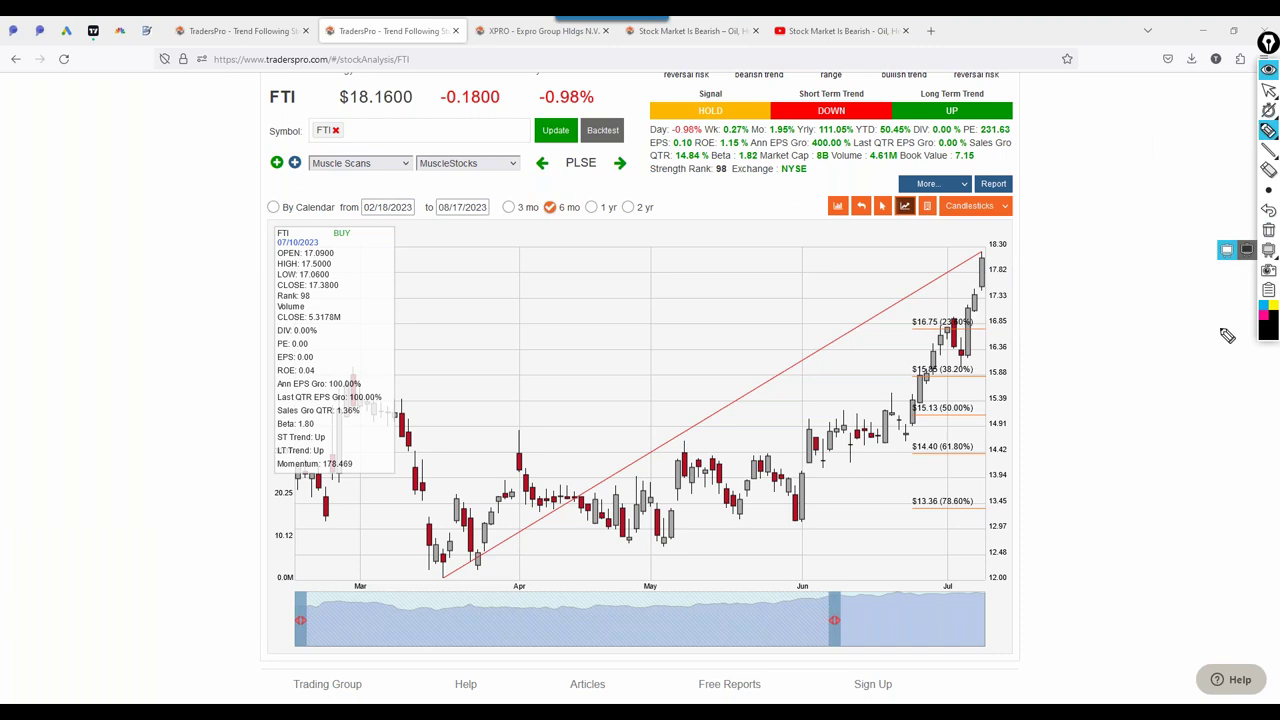
{"action": "mouse_move", "coordinate": [1268, 112]}
{"action": "left_click", "coordinate": [1268, 90]}
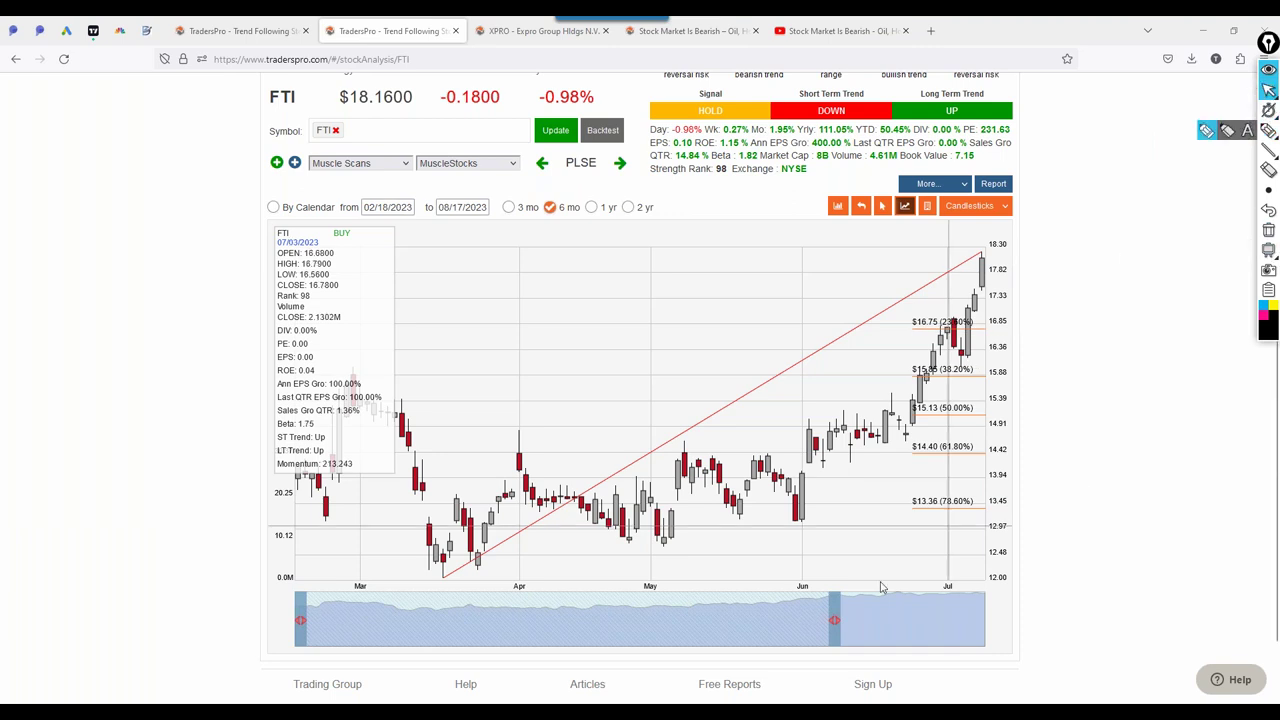
{"action": "left_click_drag", "start_coordinate": [835, 622], "coordinate": [853, 624]}
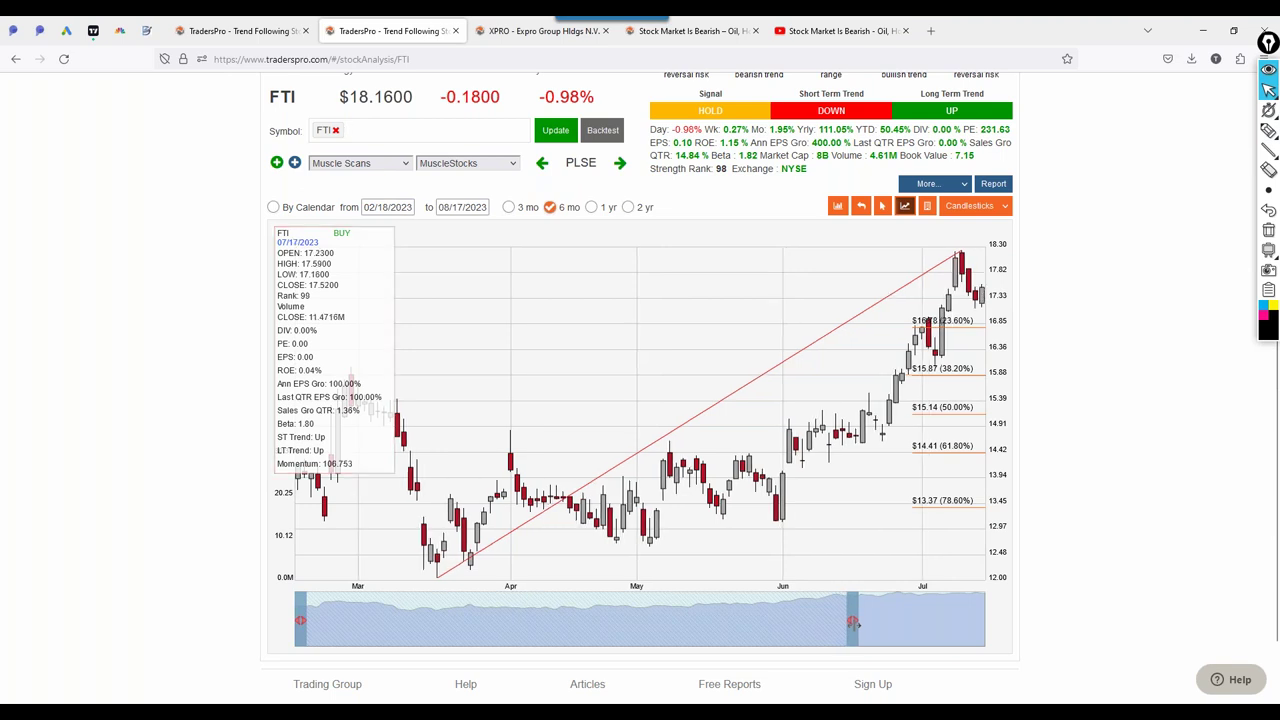
Pen a line along the 23.60% level, erase it, and leave drawing mode
{"action": "left_click", "coordinate": [1268, 130]}
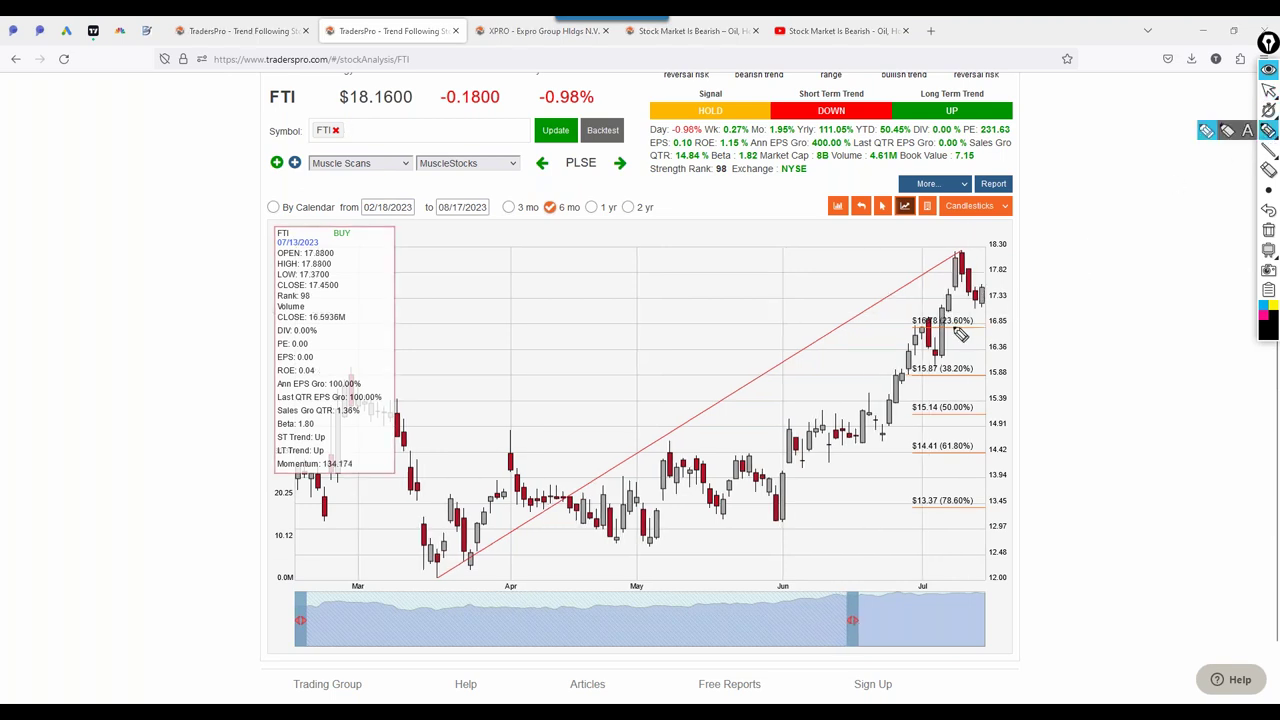
{"action": "left_click_drag", "start_coordinate": [954, 327], "coordinate": [1068, 327]}
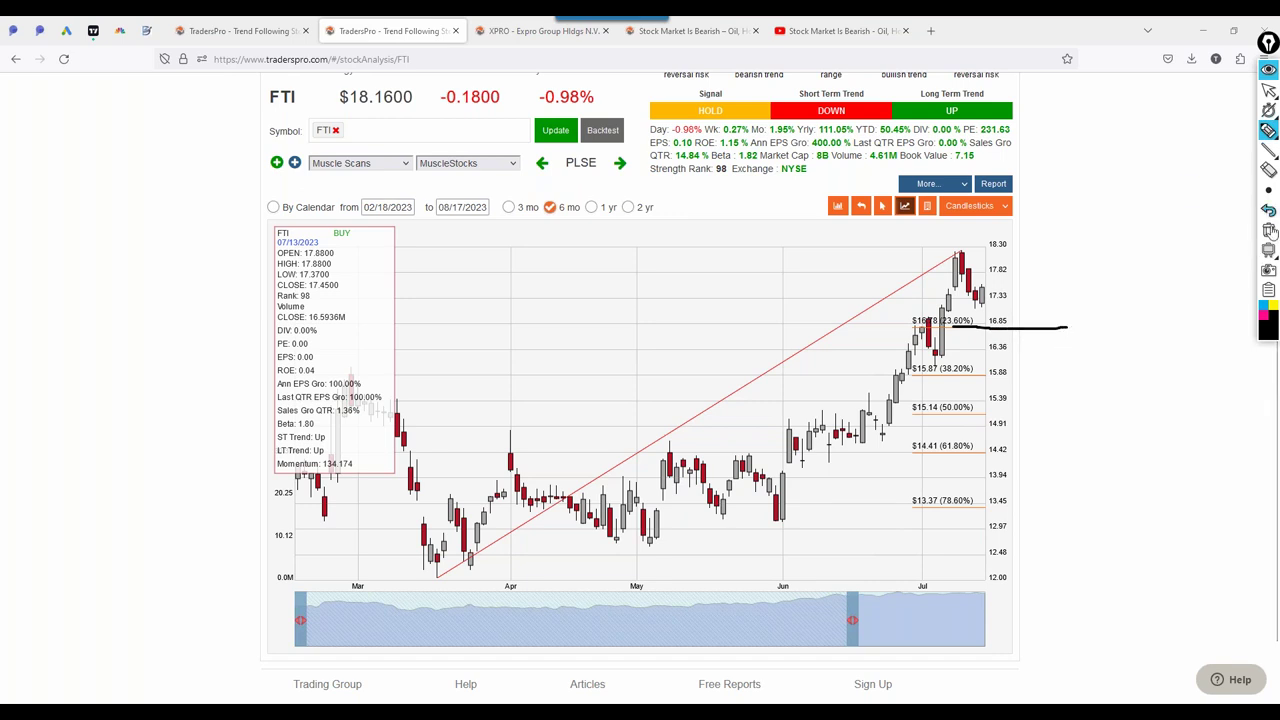
{"action": "left_click", "coordinate": [1269, 230]}
{"action": "left_click", "coordinate": [1268, 90]}
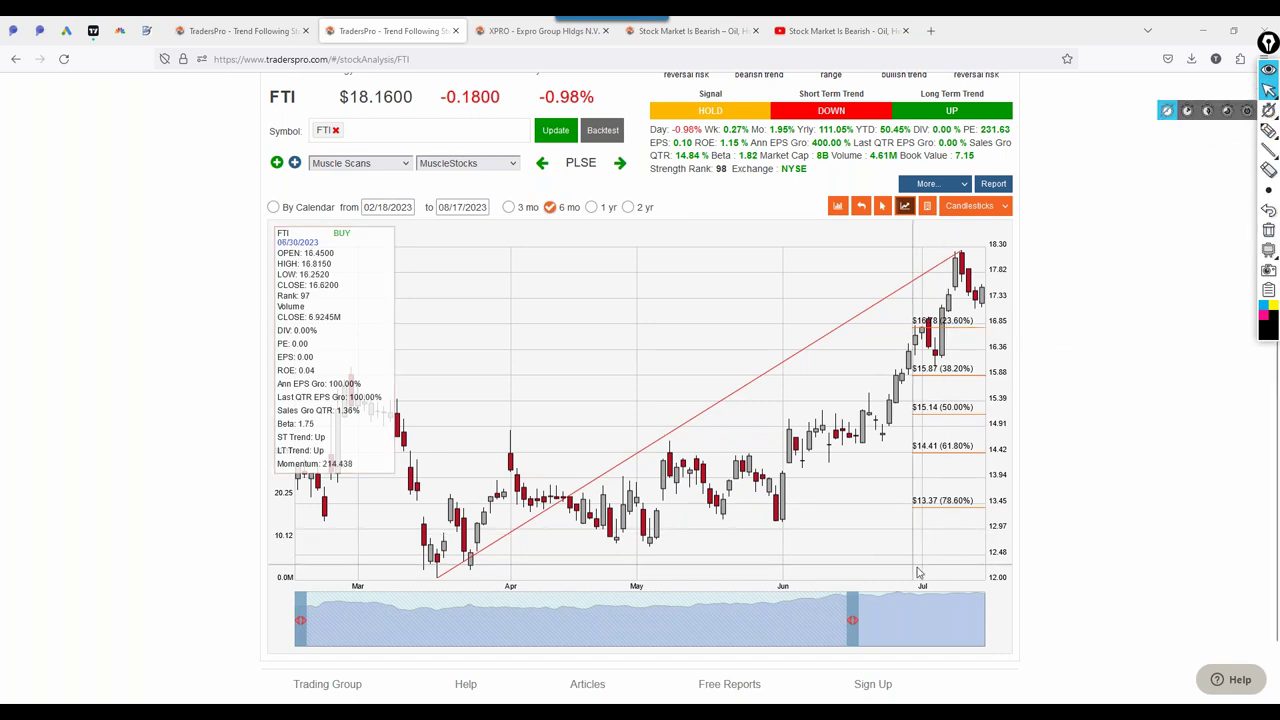
Extend the FTI range through late July to mid-August, giving Fibonacci levels $17.47 to $13.56
{"action": "left_click_drag", "start_coordinate": [852, 621], "coordinate": [897, 622]}
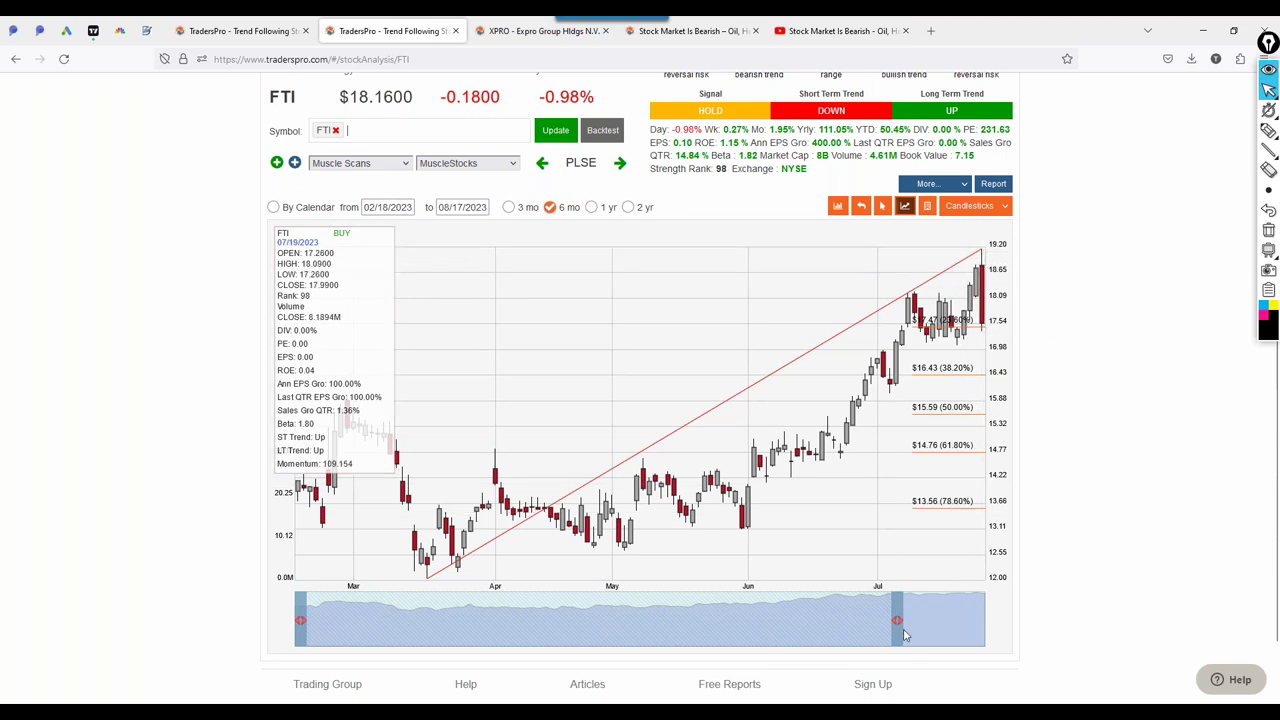
{"action": "left_click_drag", "start_coordinate": [904, 634], "coordinate": [946, 628]}
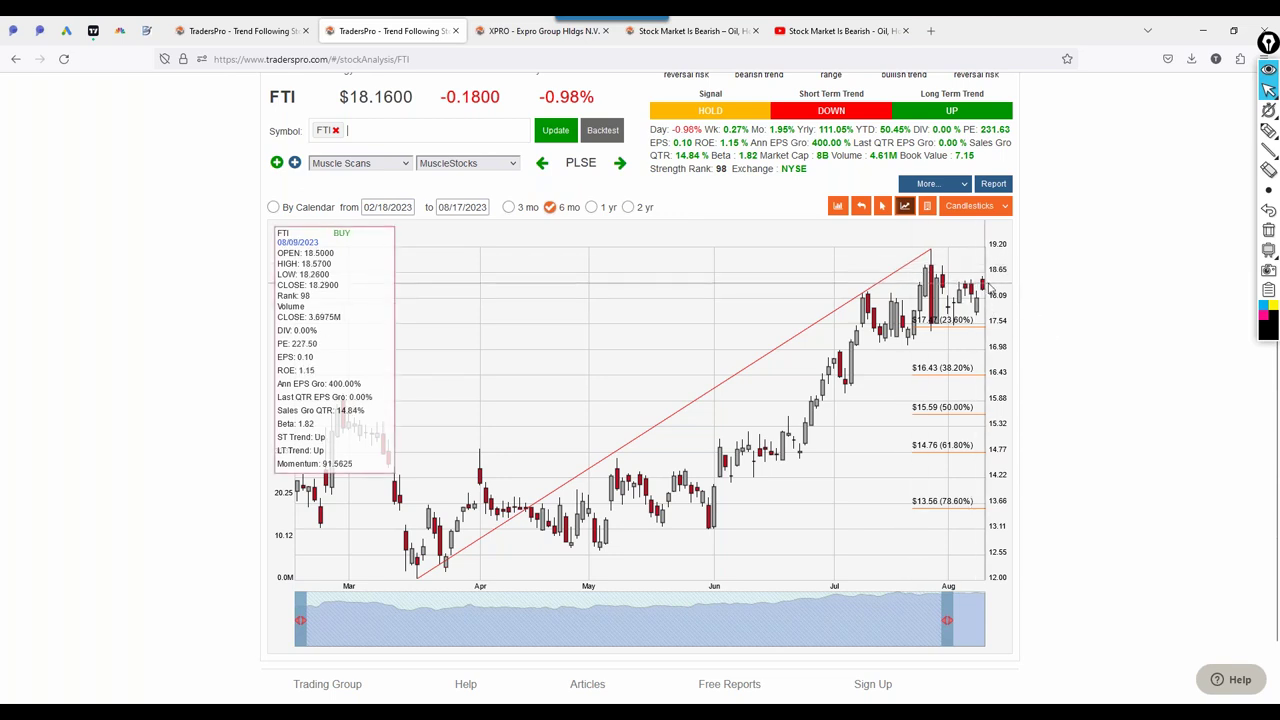
{"action": "scroll", "coordinate": [1012, 318], "scroll_direction": "up", "scroll_amount": 1}
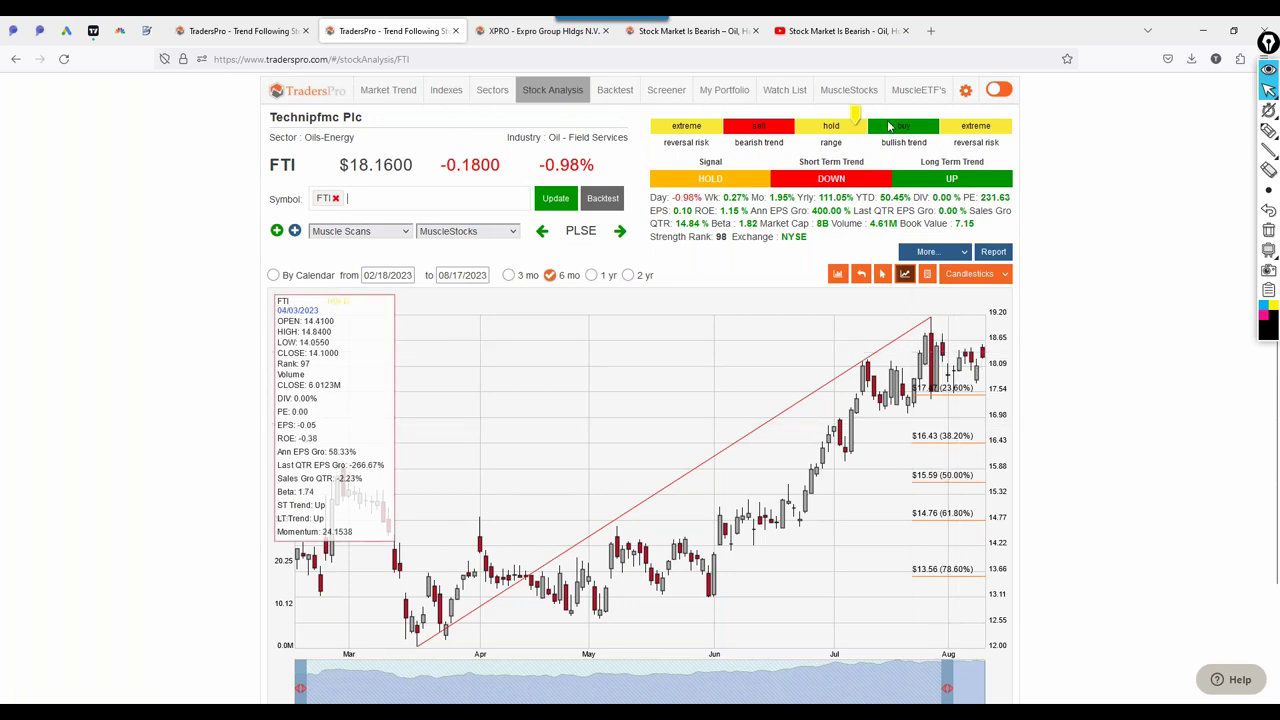
{"action": "scroll", "coordinate": [1091, 428], "scroll_direction": "down", "scroll_amount": 1}
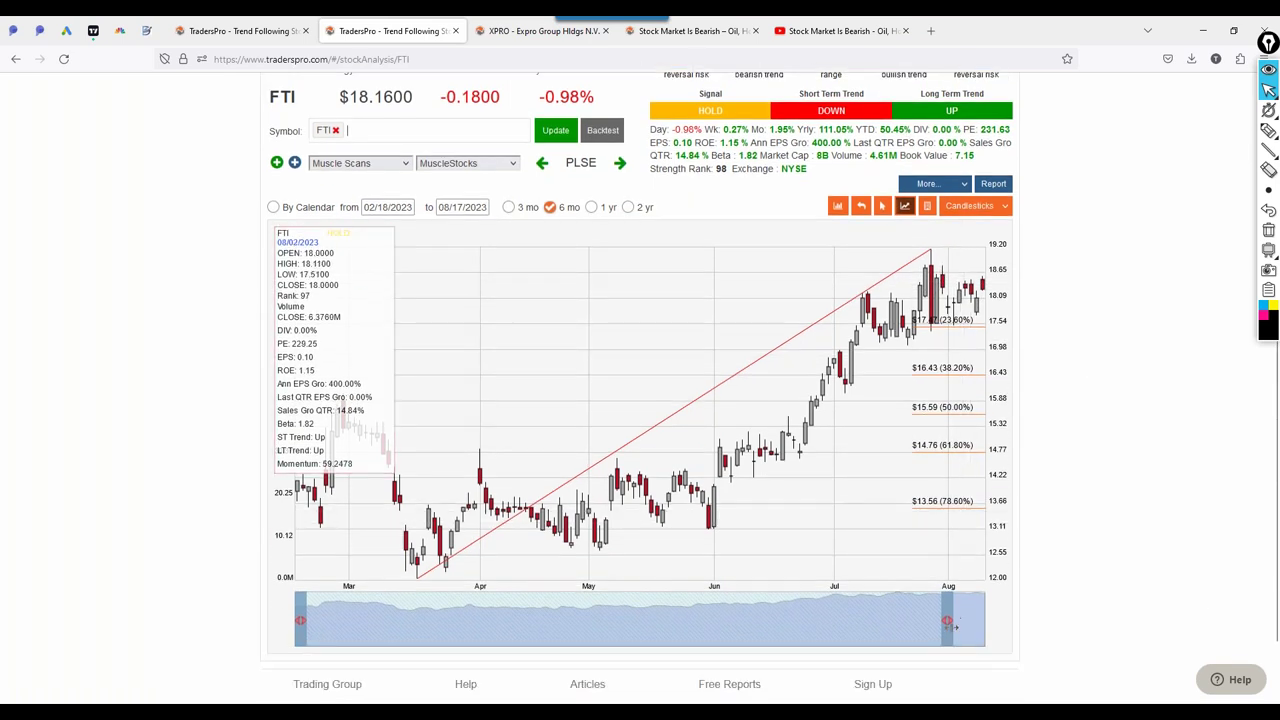
{"action": "left_click_drag", "start_coordinate": [950, 622], "coordinate": [981, 622]}
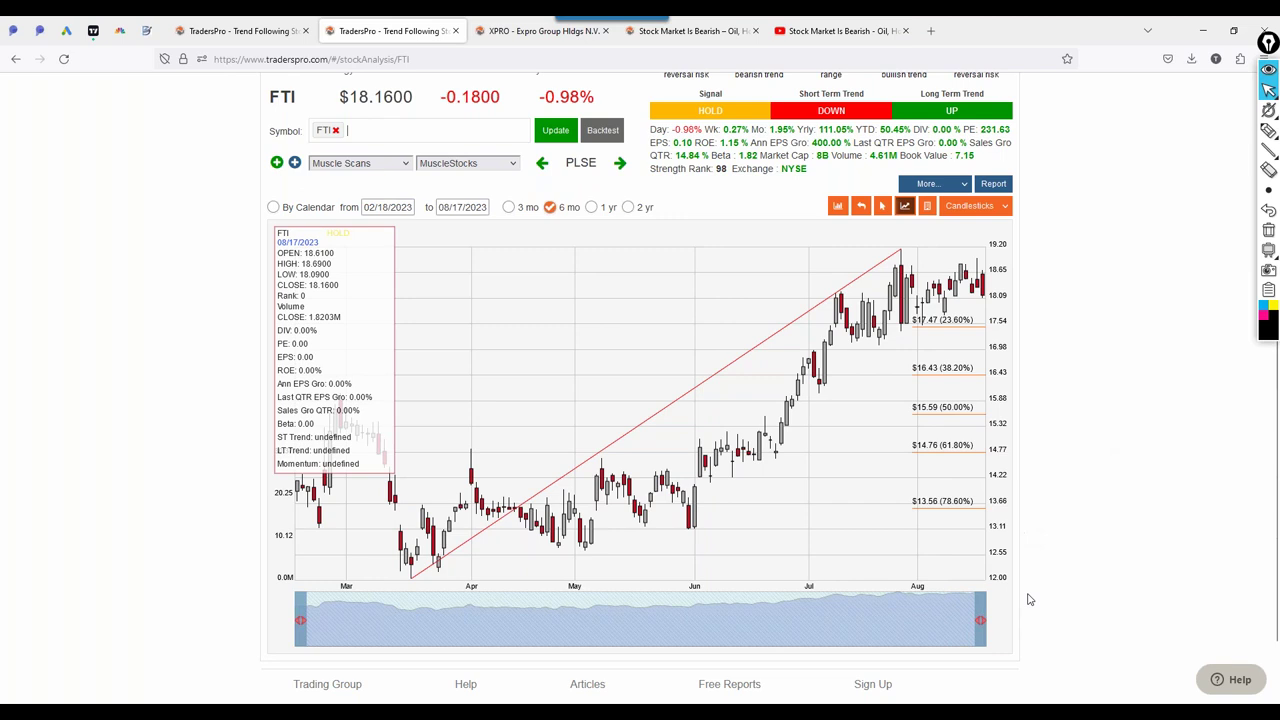
{"action": "scroll", "coordinate": [1095, 350], "scroll_direction": "up", "scroll_amount": 1}
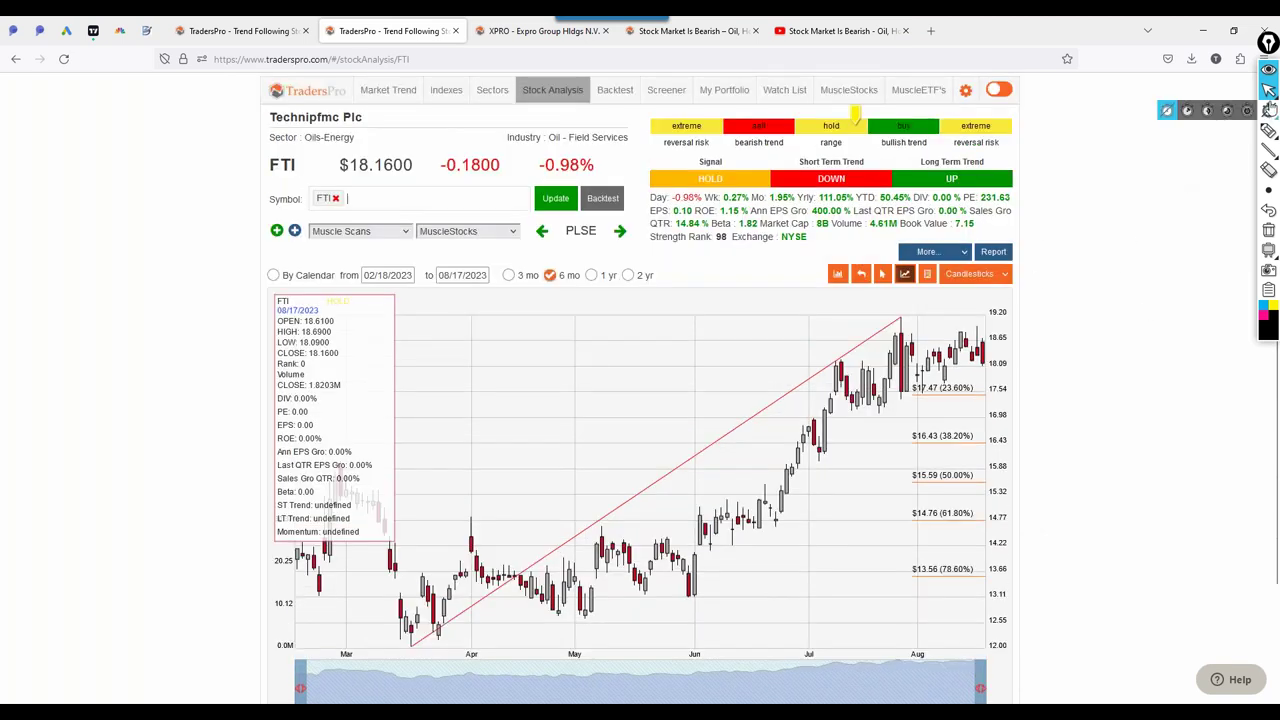
{"action": "left_click", "coordinate": [1268, 130]}
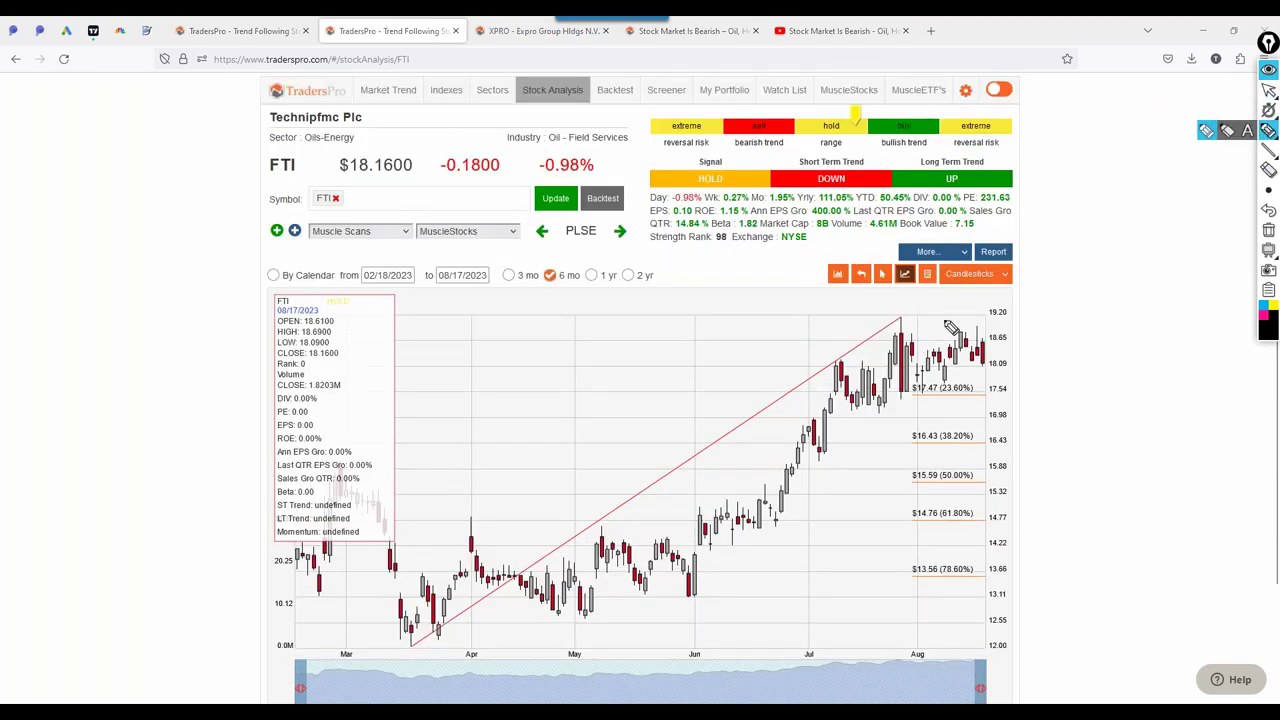
{"action": "mouse_move", "coordinate": [878, 320]}
{"action": "left_mouse_down"}
{"action": "mouse_move", "coordinate": [878, 400]}
{"action": "mouse_move", "coordinate": [996, 402]}
{"action": "left_mouse_up"}
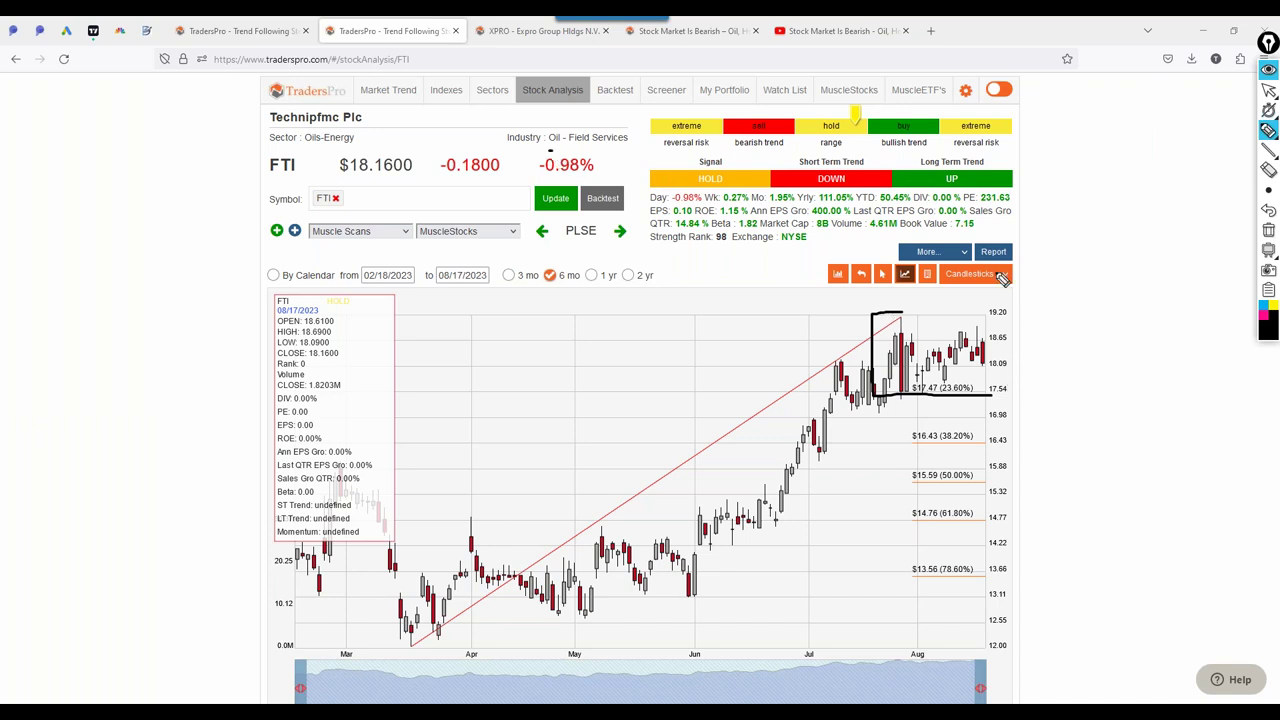
{"action": "mouse_move", "coordinate": [796, 184]}
{"action": "left_mouse_down"}
{"action": "mouse_move", "coordinate": [727, 193]}
{"action": "mouse_move", "coordinate": [1010, 200]}
{"action": "mouse_move", "coordinate": [968, 192]}
{"action": "left_mouse_up"}
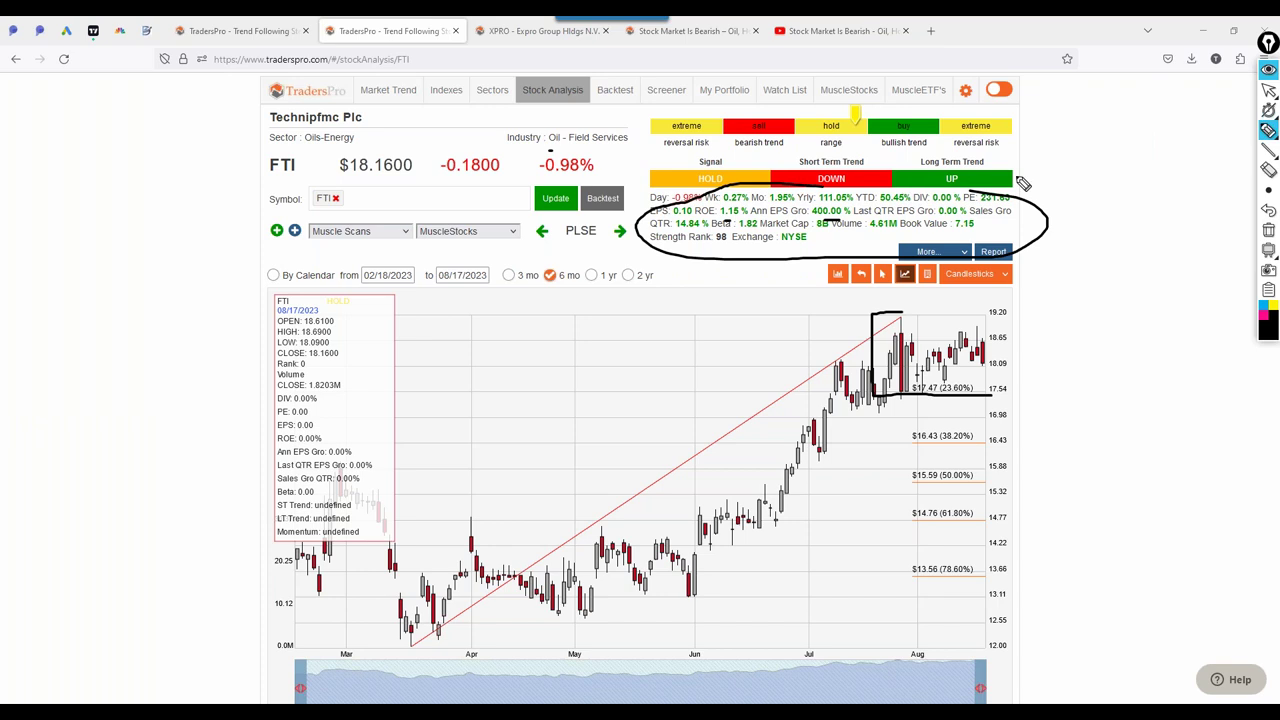
{"action": "left_click", "coordinate": [1268, 230]}
{"action": "left_click", "coordinate": [1266, 109]}
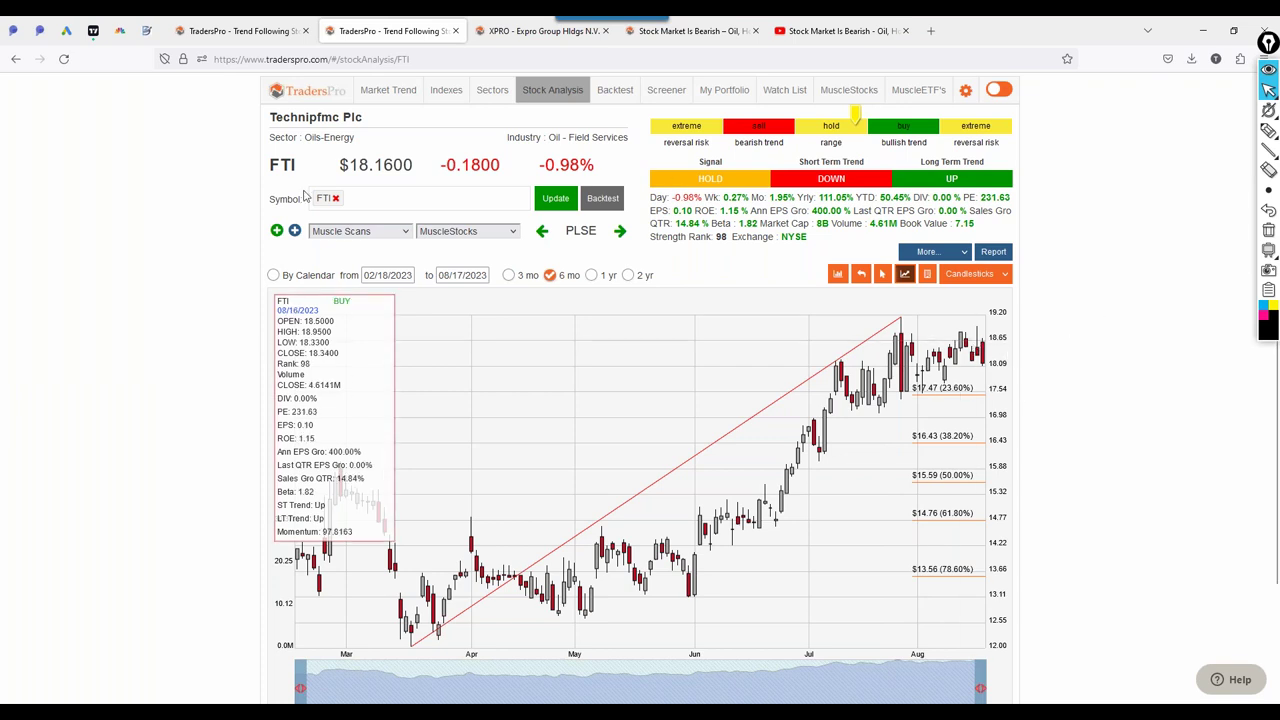
Pick the NEW BUYS scan from the MuscleStocks dropdown and advance to the next symbol
{"action": "left_click", "coordinate": [467, 231]}
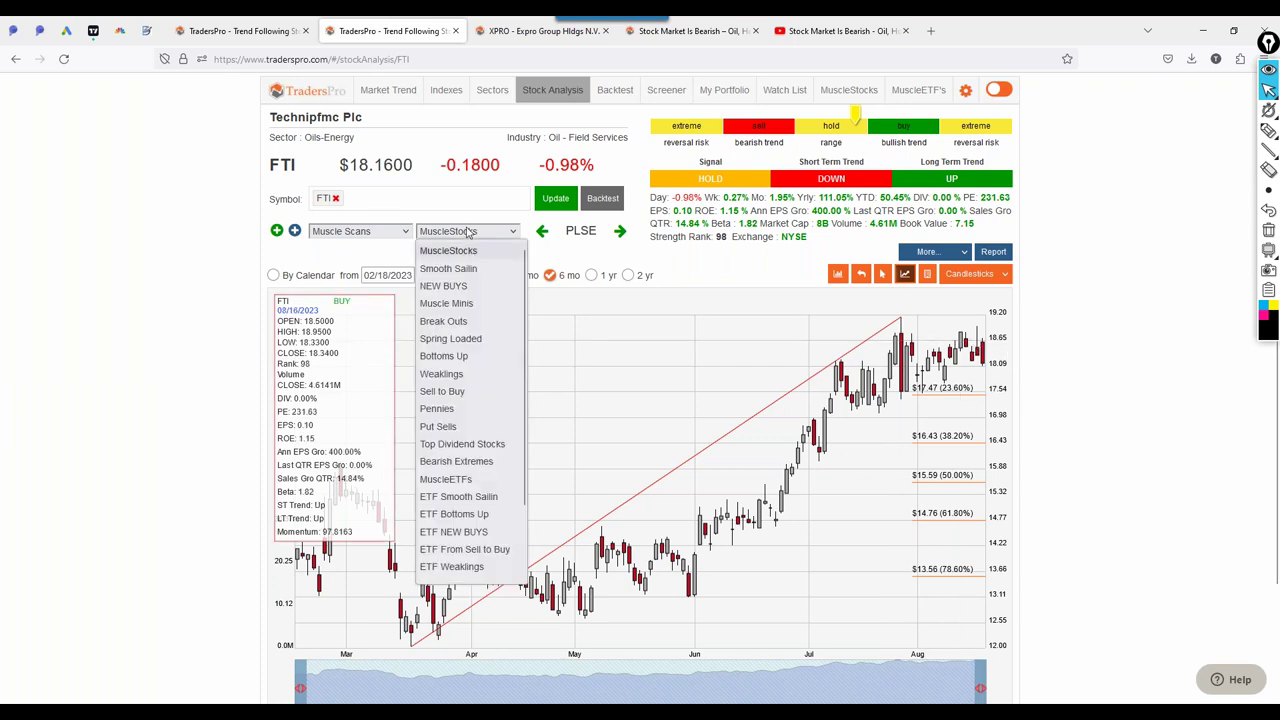
{"action": "left_click", "coordinate": [458, 286]}
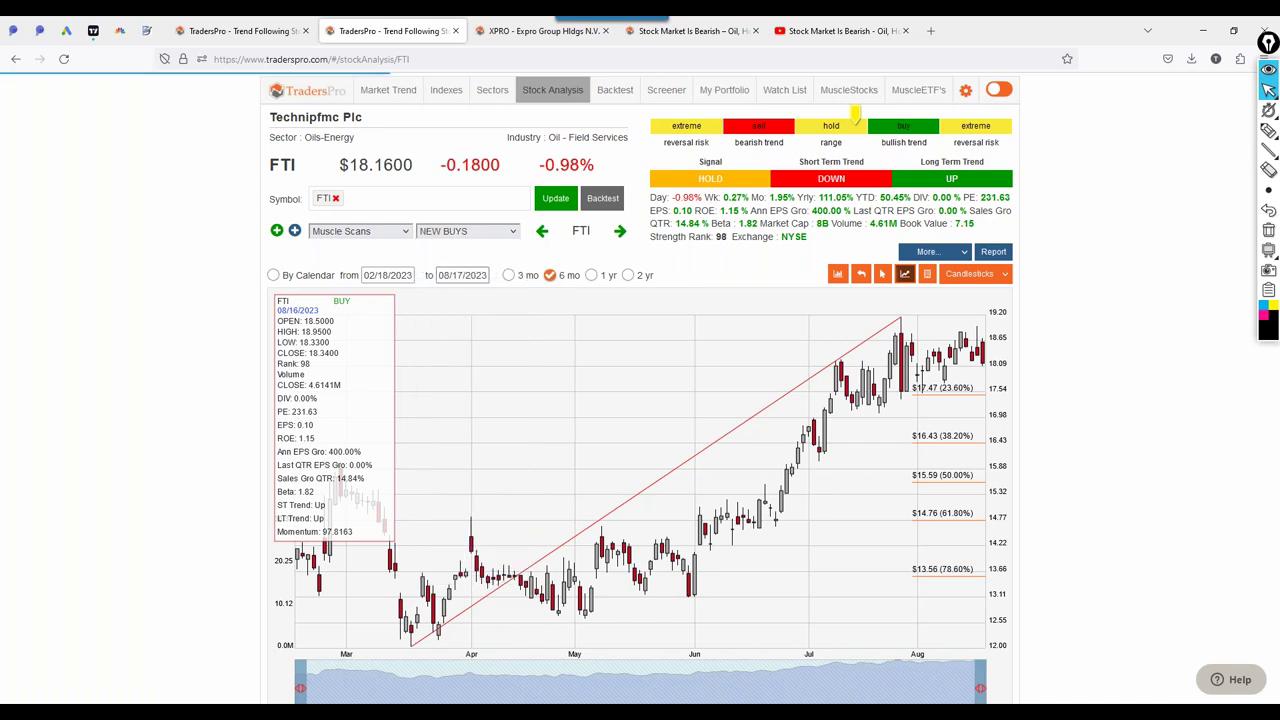
{"action": "left_click", "coordinate": [619, 231]}
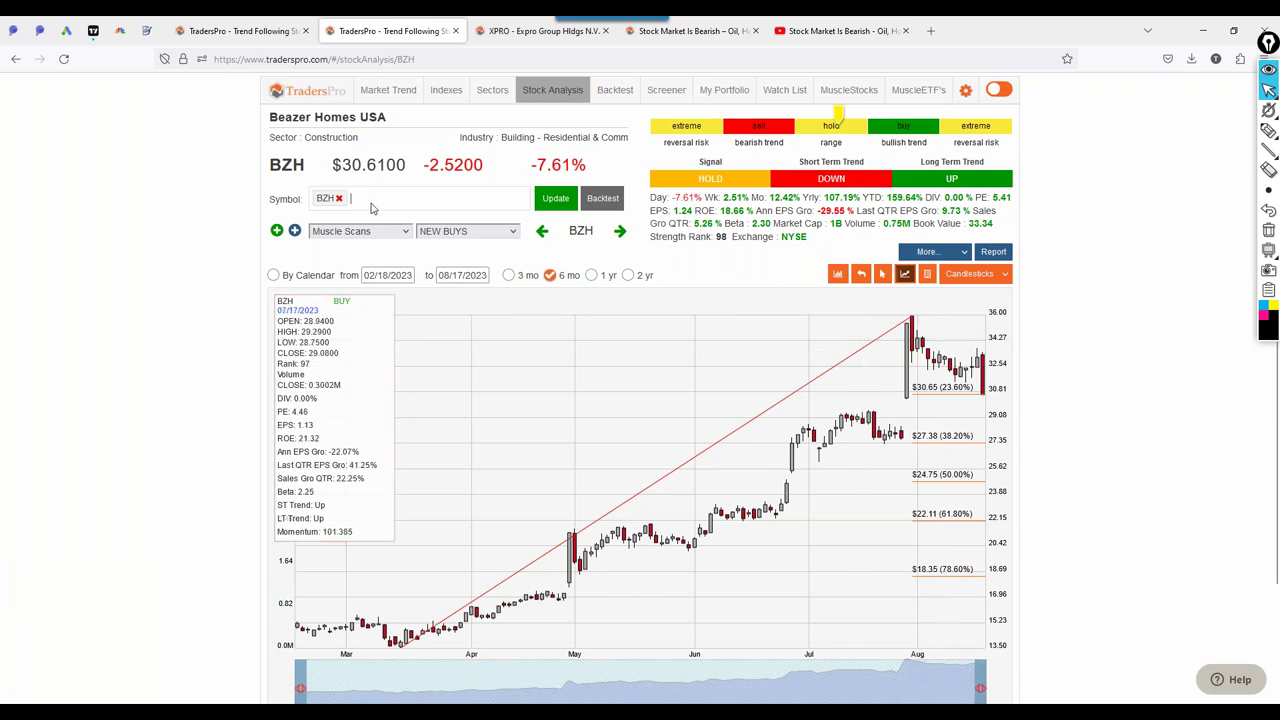
Load SPY, then ink the reversal-zone marker, the recent decline, and a line at $429.34
{"action": "type", "text": "Y"}
{"action": "key", "text": "Return"}
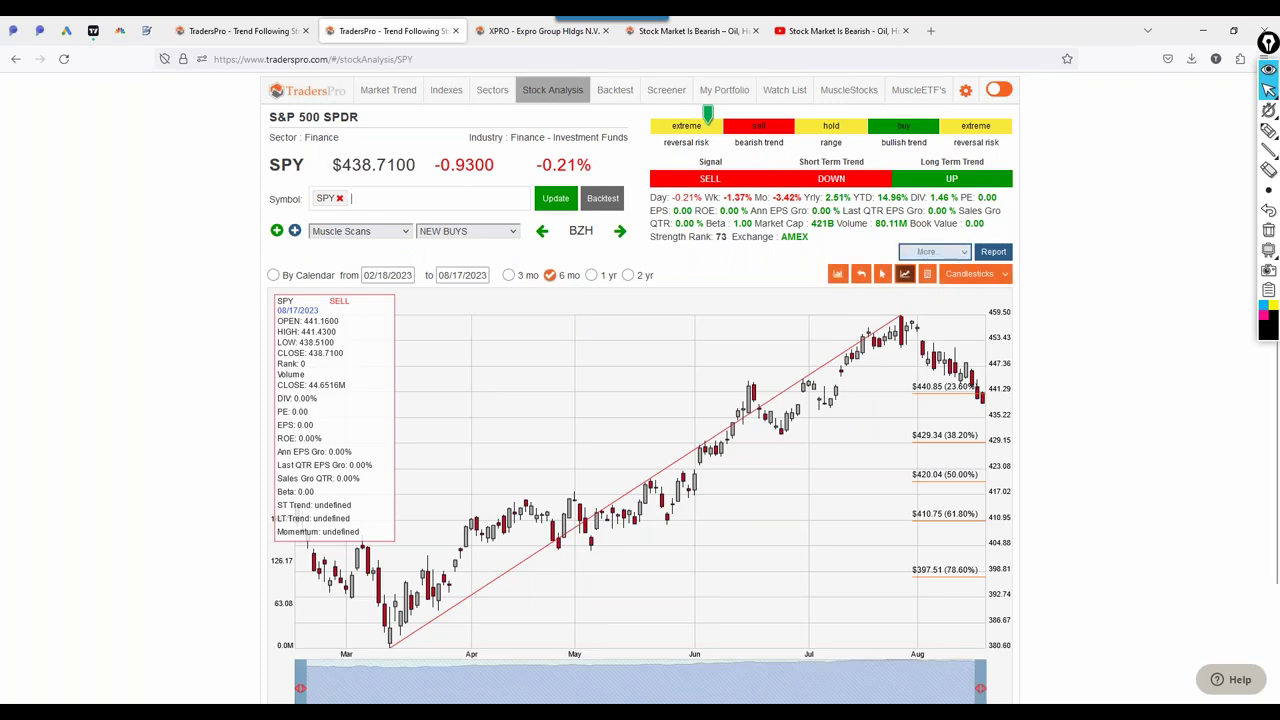
{"action": "left_click", "coordinate": [1268, 130]}
{"action": "mouse_move", "coordinate": [724, 112]}
{"action": "left_mouse_down"}
{"action": "mouse_move", "coordinate": [700, 106]}
{"action": "mouse_move", "coordinate": [692, 128]}
{"action": "mouse_move", "coordinate": [718, 116]}
{"action": "left_mouse_up"}
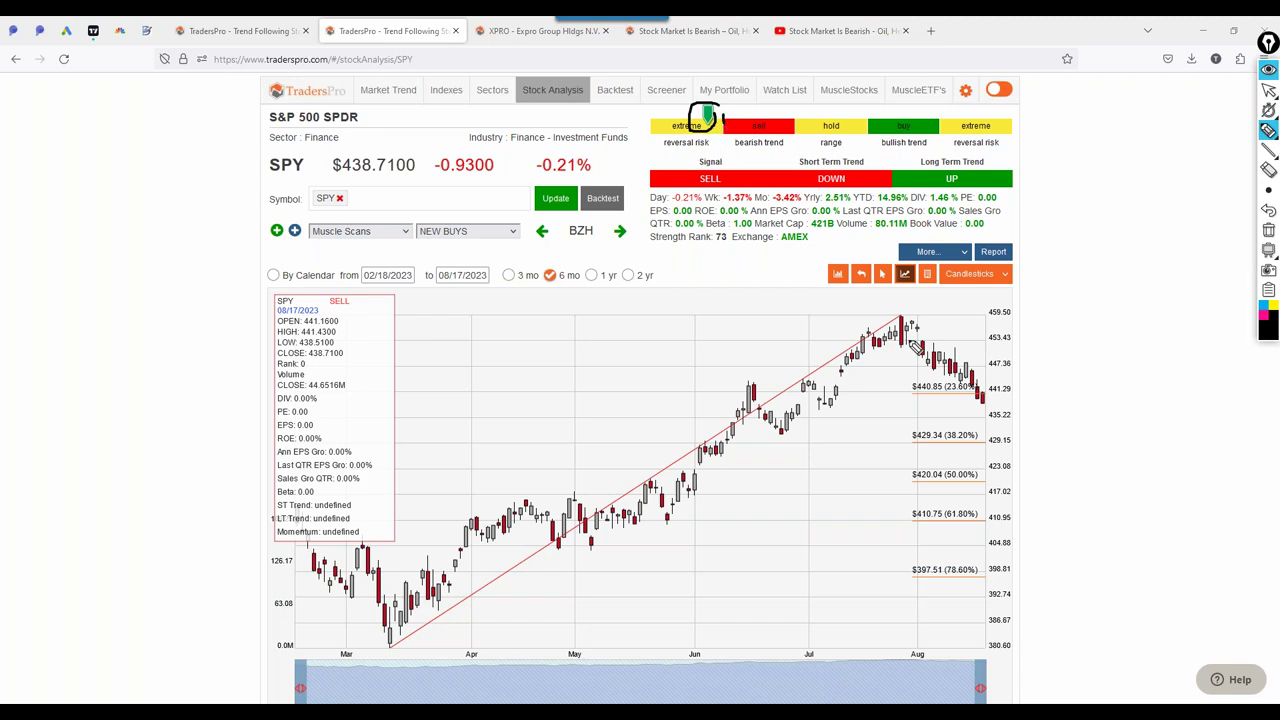
{"action": "mouse_move", "coordinate": [910, 323]}
{"action": "left_mouse_down"}
{"action": "mouse_move", "coordinate": [996, 400]}
{"action": "mouse_move", "coordinate": [978, 400]}
{"action": "mouse_move", "coordinate": [992, 397]}
{"action": "left_mouse_up"}
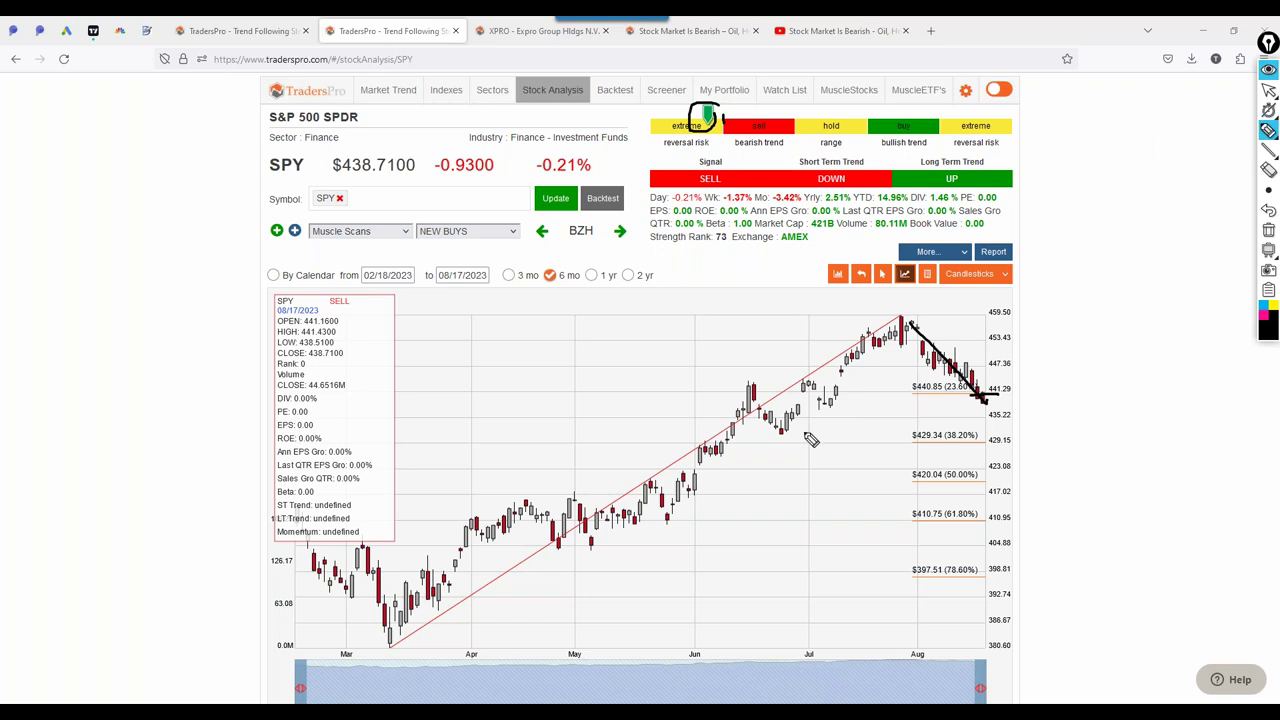
{"action": "left_click_drag", "start_coordinate": [914, 444], "coordinate": [686, 438]}
{"action": "mouse_move", "coordinate": [787, 441]}
{"action": "left_mouse_down"}
{"action": "mouse_move", "coordinate": [792, 432]}
{"action": "mouse_move", "coordinate": [778, 446]}
{"action": "mouse_move", "coordinate": [782, 418]}
{"action": "left_mouse_up"}
{"action": "mouse_move", "coordinate": [700, 437]}
{"action": "left_mouse_down"}
{"action": "mouse_move", "coordinate": [714, 452]}
{"action": "mouse_move", "coordinate": [692, 430]}
{"action": "left_mouse_up"}
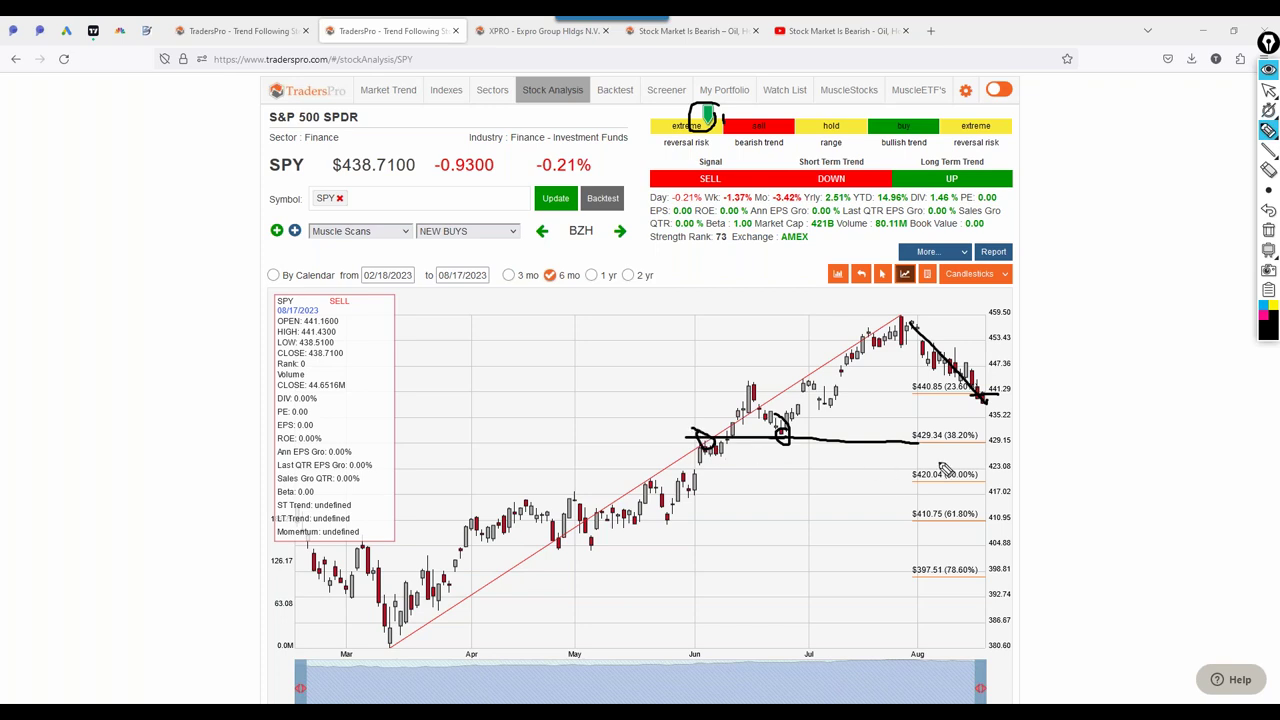
Sketch a projected drop from 441.29 toward $429–$420 plus a support line, then erase all ink
{"action": "left_click_drag", "start_coordinate": [998, 441], "coordinate": [924, 442]}
{"action": "mouse_move", "coordinate": [952, 396]}
{"action": "left_mouse_down"}
{"action": "mouse_move", "coordinate": [990, 400]}
{"action": "mouse_move", "coordinate": [996, 424]}
{"action": "mouse_move", "coordinate": [1000, 414]}
{"action": "left_mouse_up"}
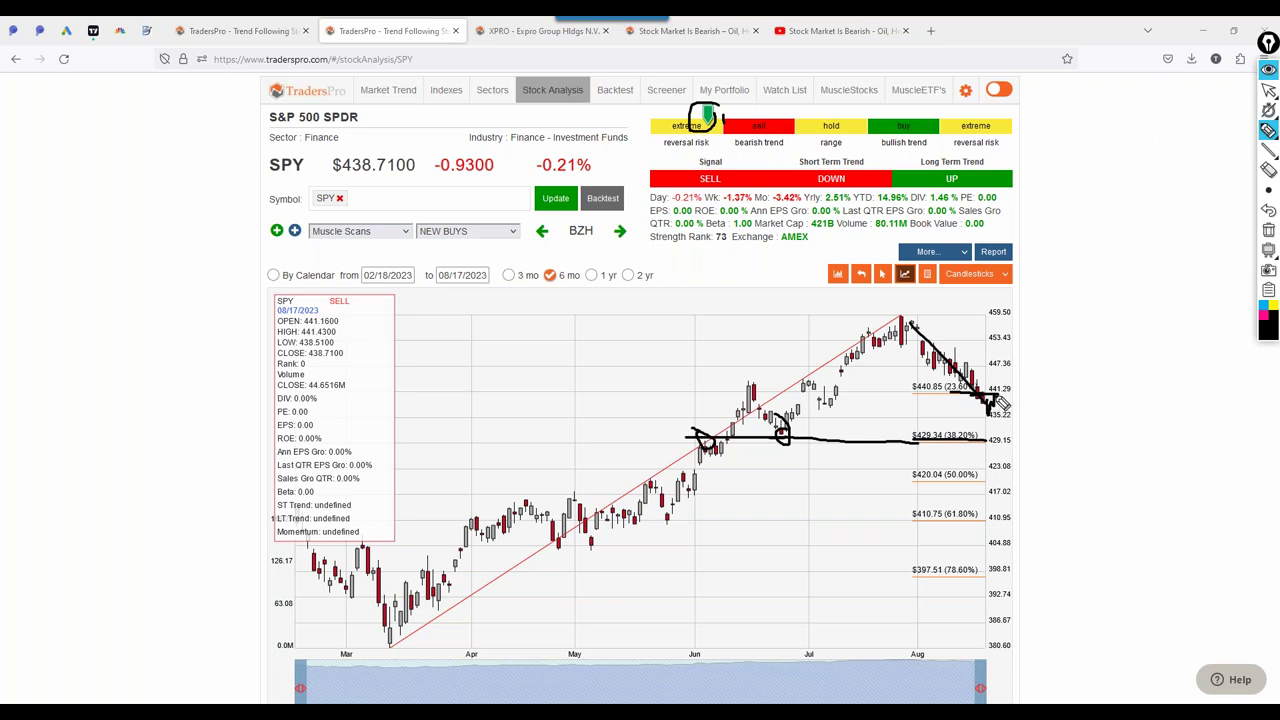
{"action": "mouse_move", "coordinate": [1000, 404]}
{"action": "left_mouse_down"}
{"action": "mouse_move", "coordinate": [998, 440]}
{"action": "mouse_move", "coordinate": [1018, 438]}
{"action": "left_mouse_up"}
{"action": "mouse_move", "coordinate": [941, 399]}
{"action": "left_mouse_down"}
{"action": "mouse_move", "coordinate": [960, 438]}
{"action": "mouse_move", "coordinate": [977, 430]}
{"action": "mouse_move", "coordinate": [990, 482]}
{"action": "left_mouse_up"}
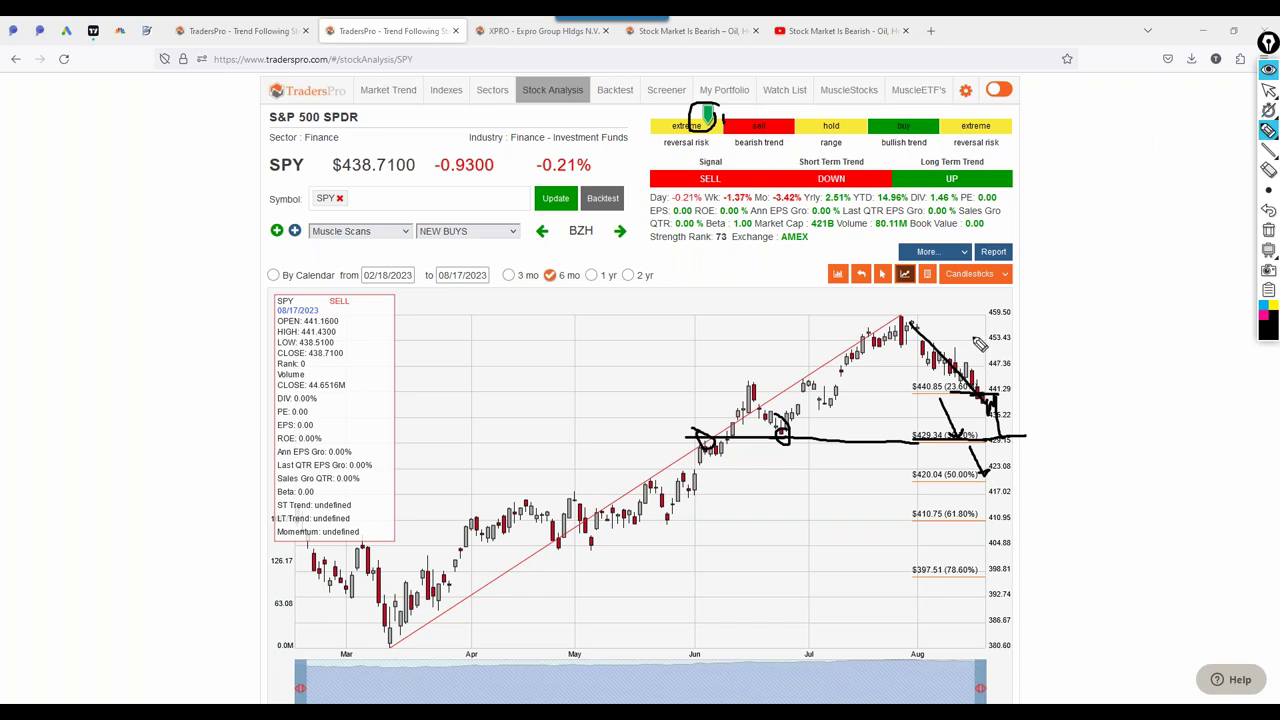
{"action": "mouse_move", "coordinate": [906, 312]}
{"action": "left_mouse_down"}
{"action": "mouse_move", "coordinate": [980, 314]}
{"action": "mouse_move", "coordinate": [1024, 342]}
{"action": "mouse_move", "coordinate": [1022, 397]}
{"action": "mouse_move", "coordinate": [968, 390]}
{"action": "mouse_move", "coordinate": [1018, 490]}
{"action": "mouse_move", "coordinate": [990, 477]}
{"action": "mouse_move", "coordinate": [1008, 466]}
{"action": "mouse_move", "coordinate": [1016, 480]}
{"action": "mouse_move", "coordinate": [966, 502]}
{"action": "left_mouse_up"}
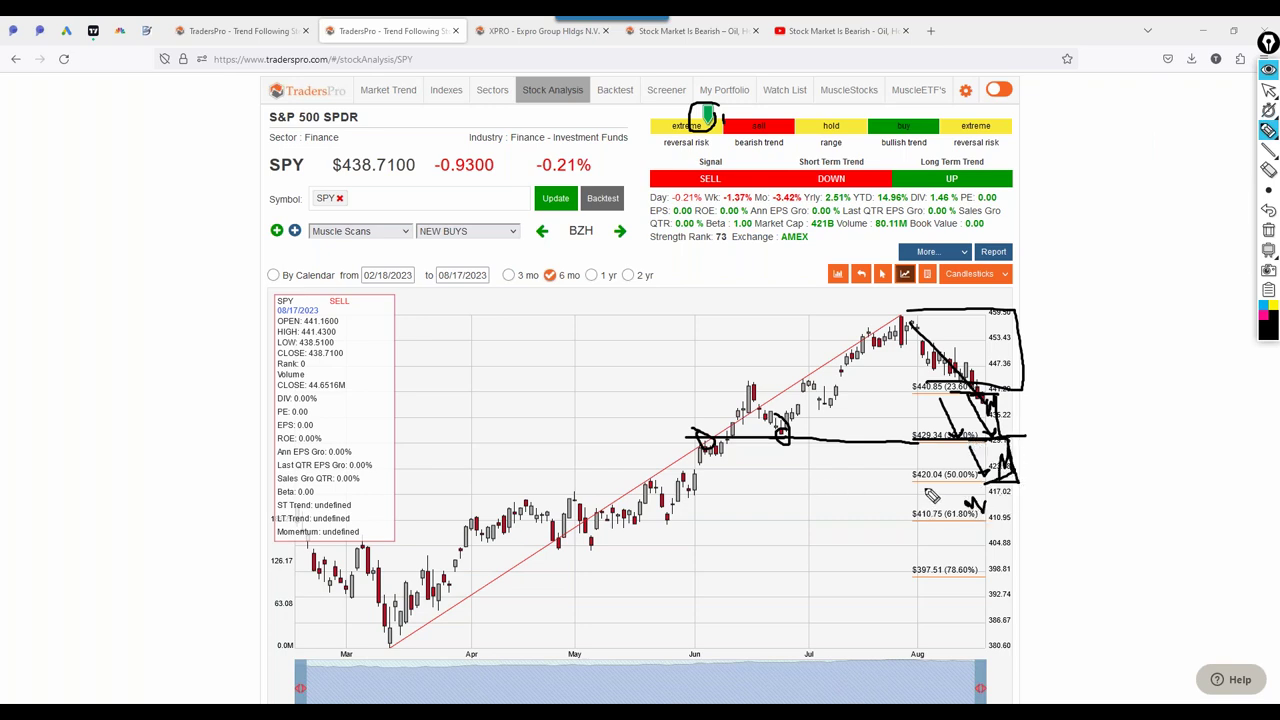
{"action": "left_click_drag", "start_coordinate": [1028, 456], "coordinate": [1058, 403]}
{"action": "mouse_move", "coordinate": [668, 543]}
{"action": "left_mouse_down"}
{"action": "mouse_move", "coordinate": [702, 533]}
{"action": "mouse_move", "coordinate": [884, 361]}
{"action": "left_mouse_up"}
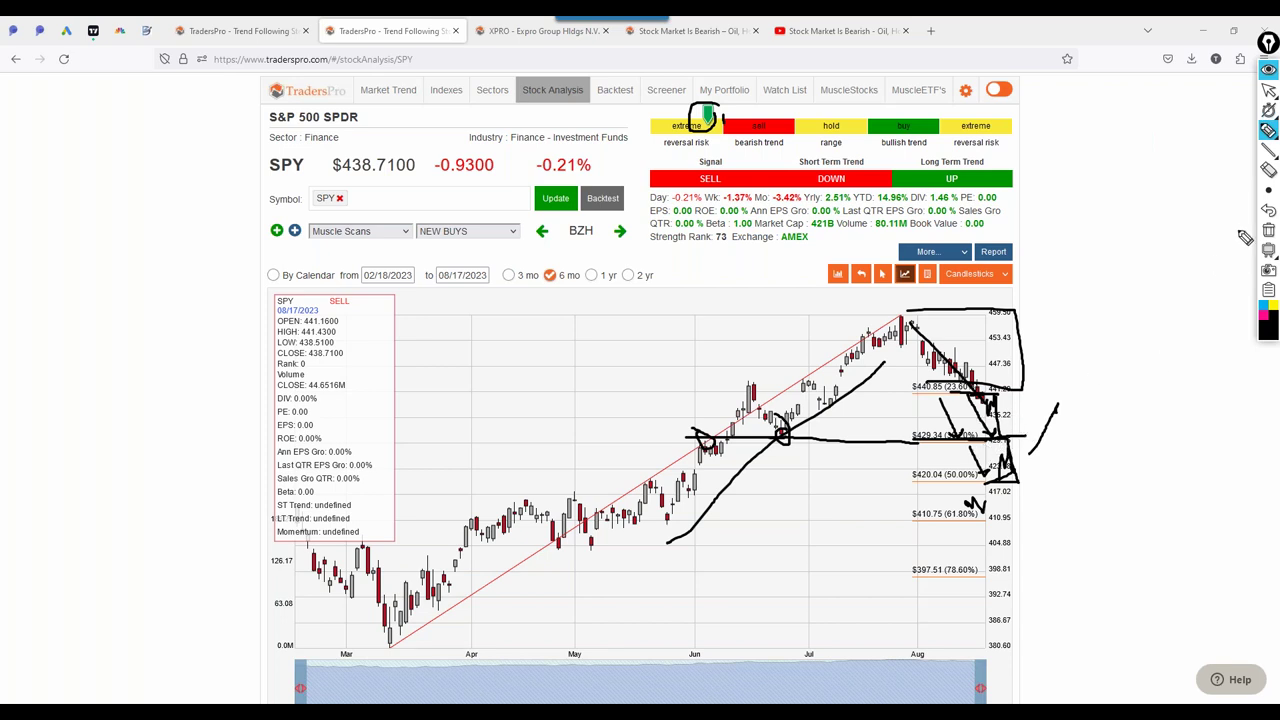
{"action": "left_click", "coordinate": [1270, 231]}
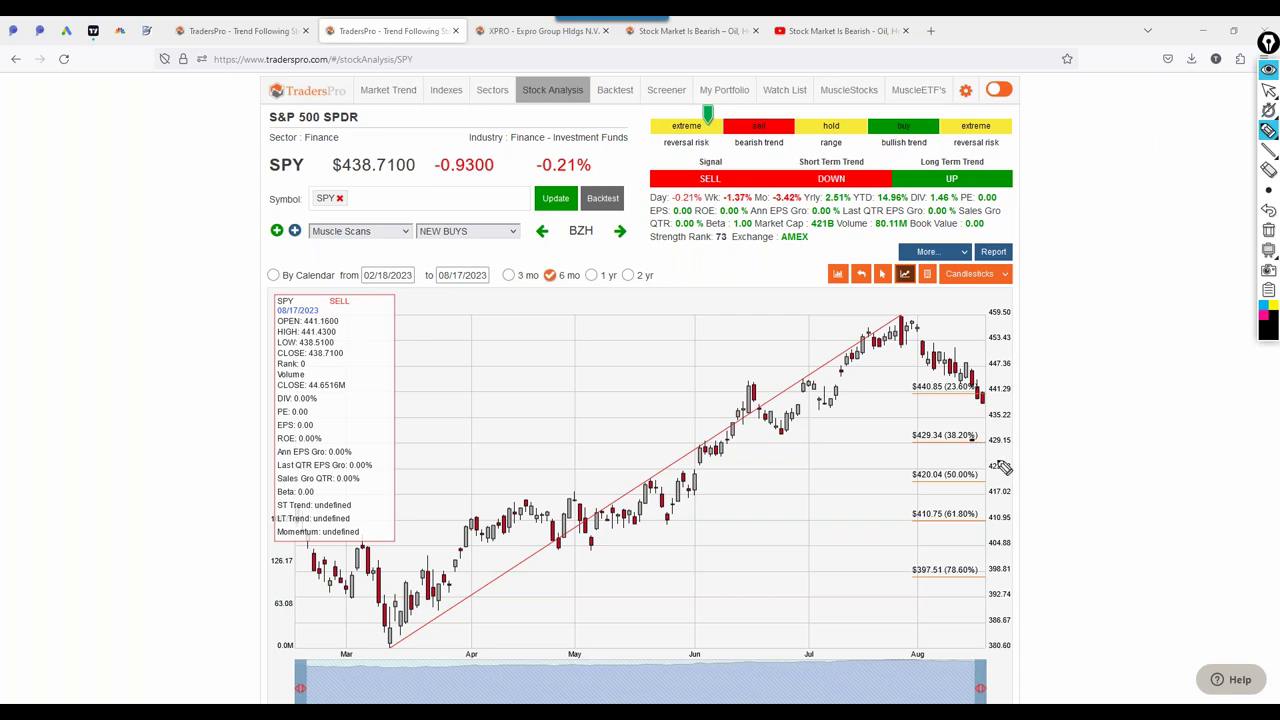
Draw a line along $420.04 (50%) and box the $410.75 (61.80%) level on the SPY chart
{"action": "left_click_drag", "start_coordinate": [985, 481], "coordinate": [544, 482]}
{"action": "mouse_move", "coordinate": [905, 533]}
{"action": "left_mouse_down"}
{"action": "mouse_move", "coordinate": [994, 530]}
{"action": "mouse_move", "coordinate": [985, 486]}
{"action": "mouse_move", "coordinate": [900, 500]}
{"action": "mouse_move", "coordinate": [908, 532]}
{"action": "left_mouse_up"}
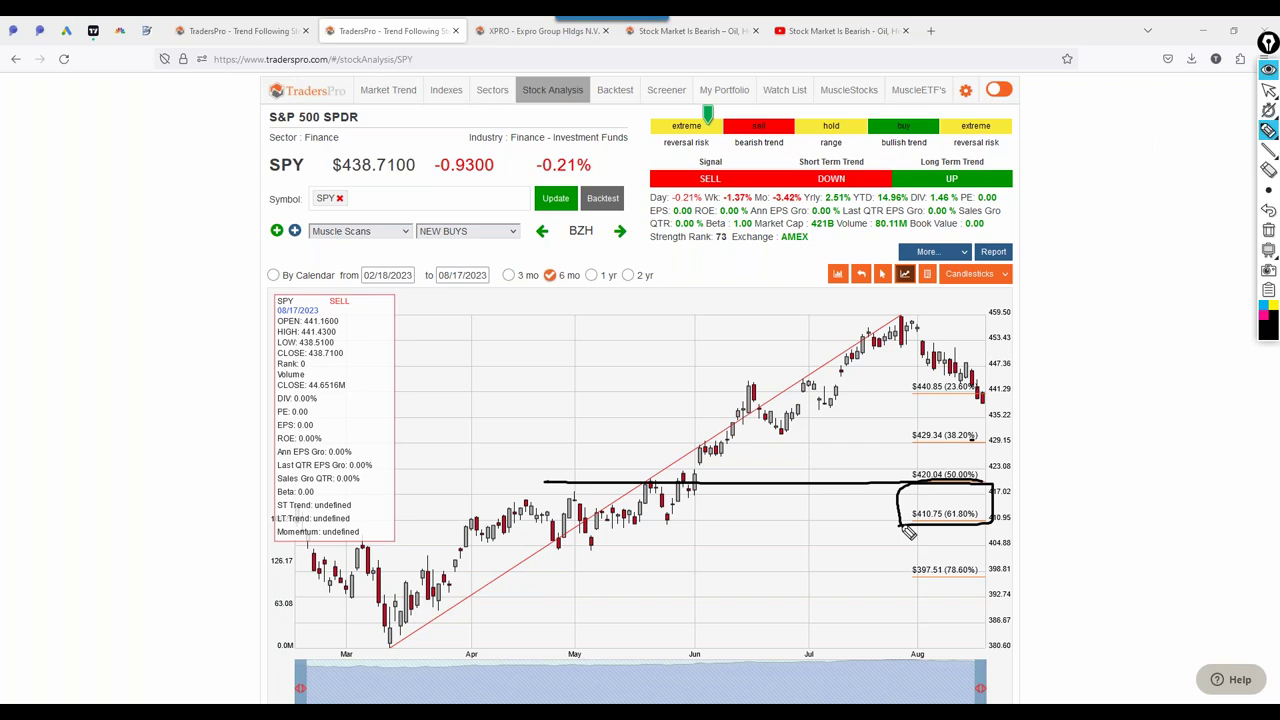
Leave drawing mode, enter SPSX in the Symbol box, dismiss suggestions, and switch to TradingView
{"action": "mouse_move", "coordinate": [1272, 114]}
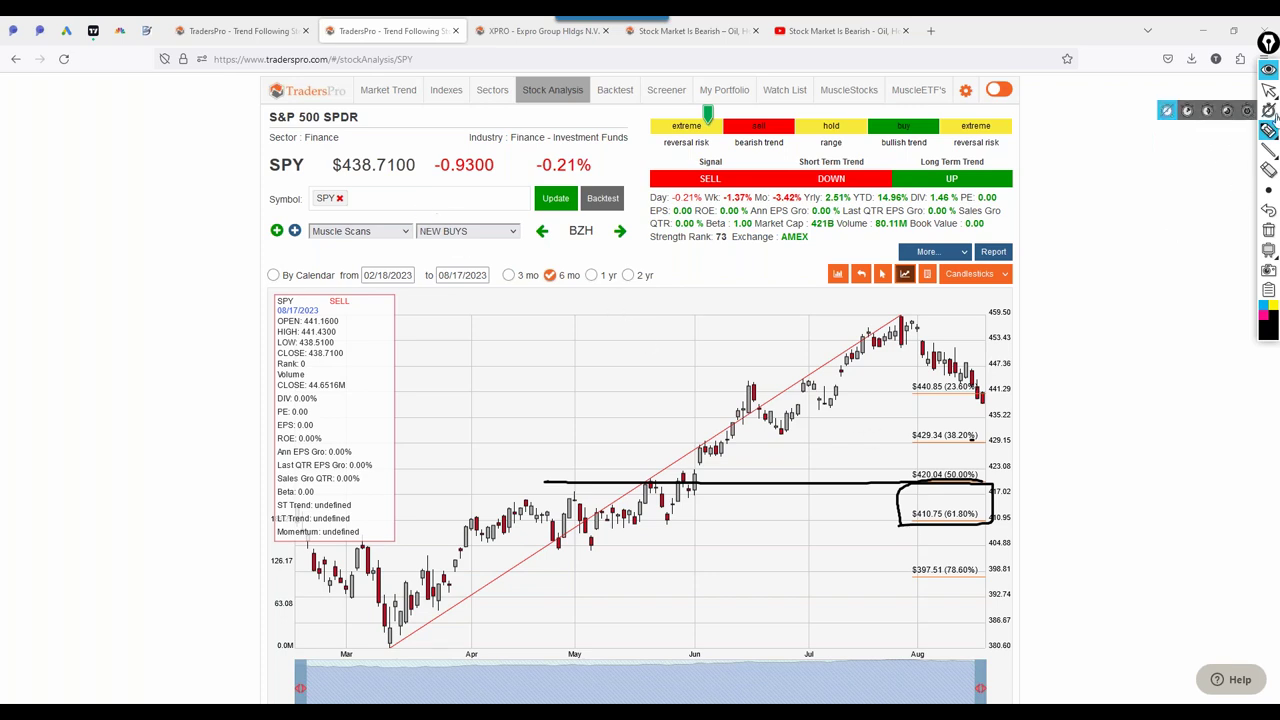
{"action": "left_click", "coordinate": [1268, 90]}
{"action": "left_click", "coordinate": [405, 202]}
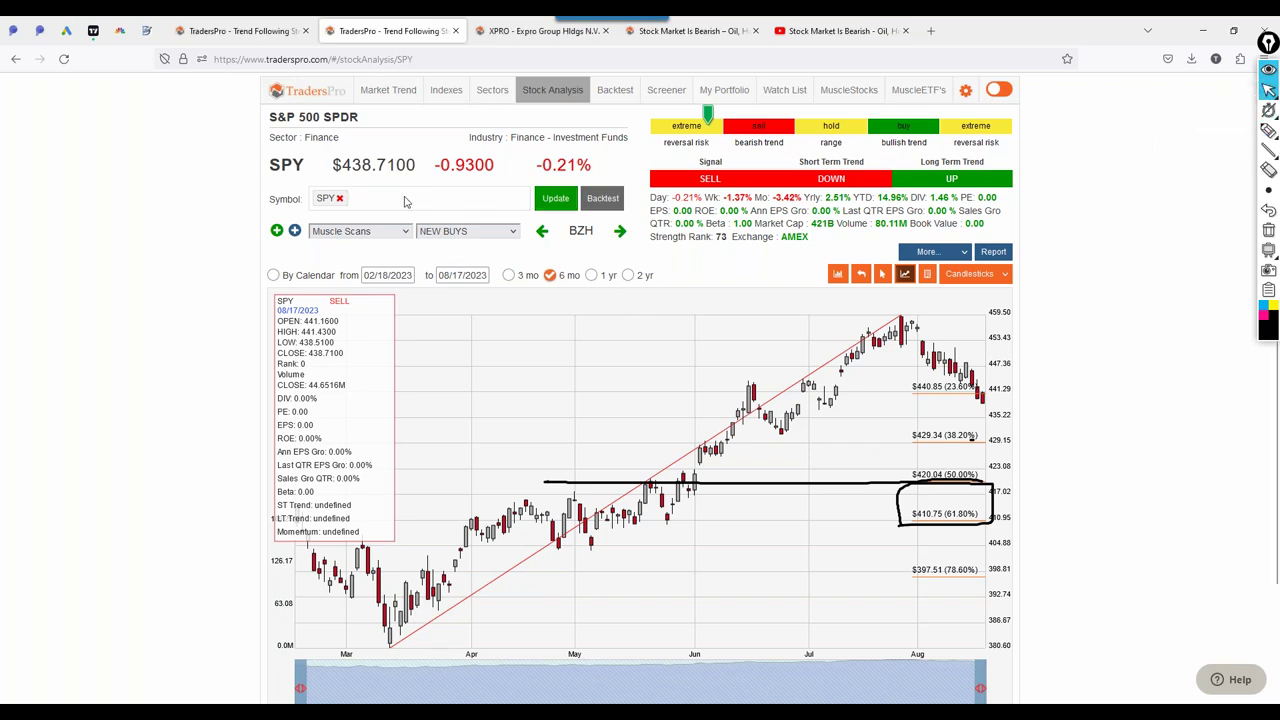
{"action": "type", "text": "sSx"}
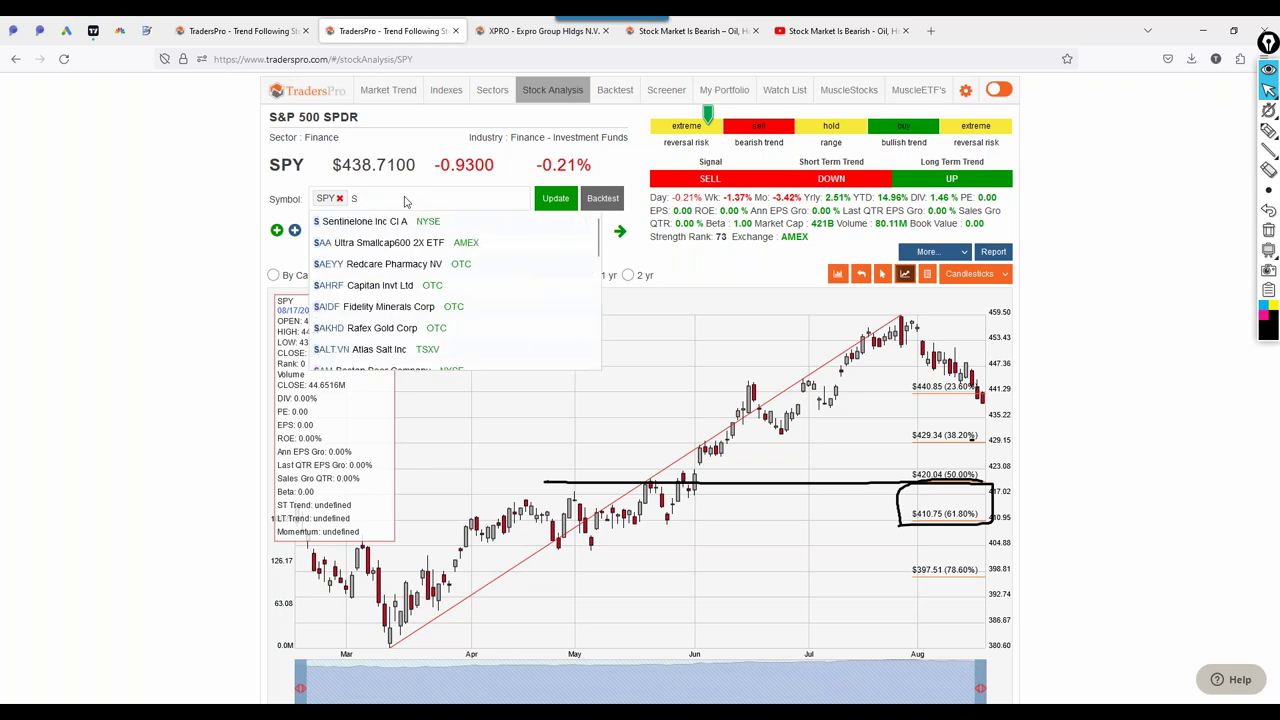
{"action": "type", "text": "PSX"}
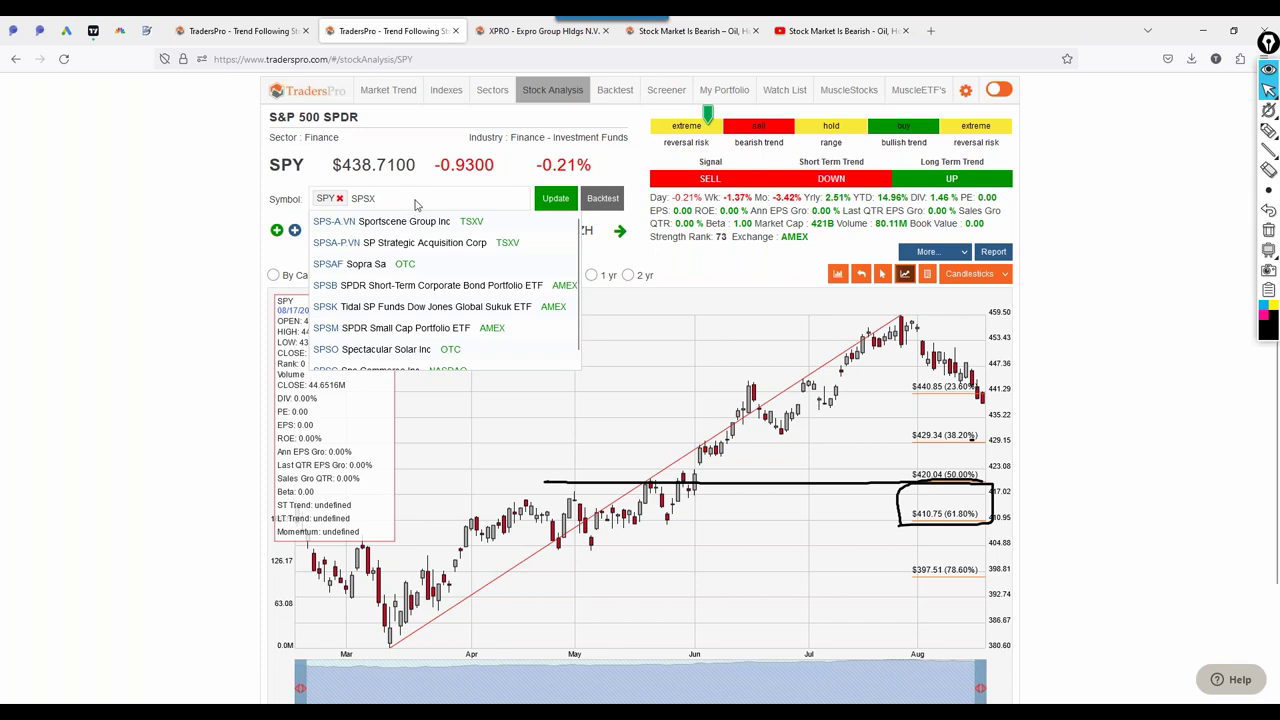
{"action": "left_click", "coordinate": [411, 190]}
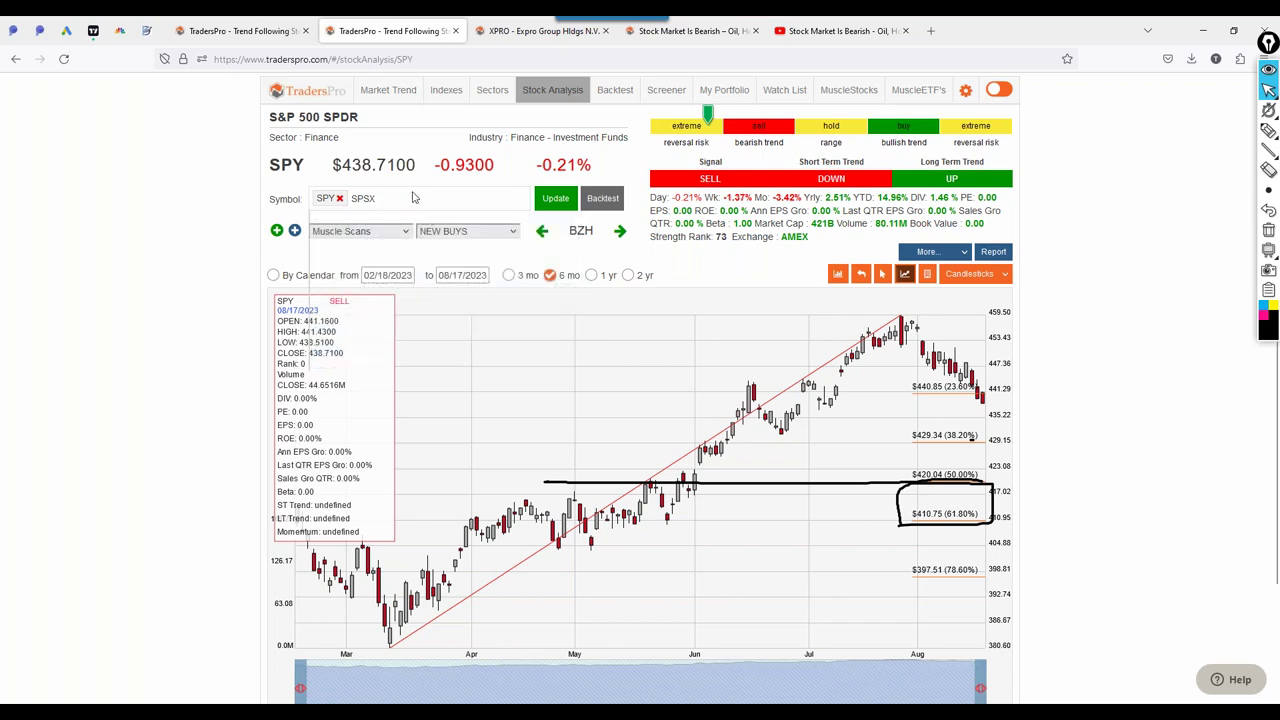
{"action": "left_click", "coordinate": [93, 30]}
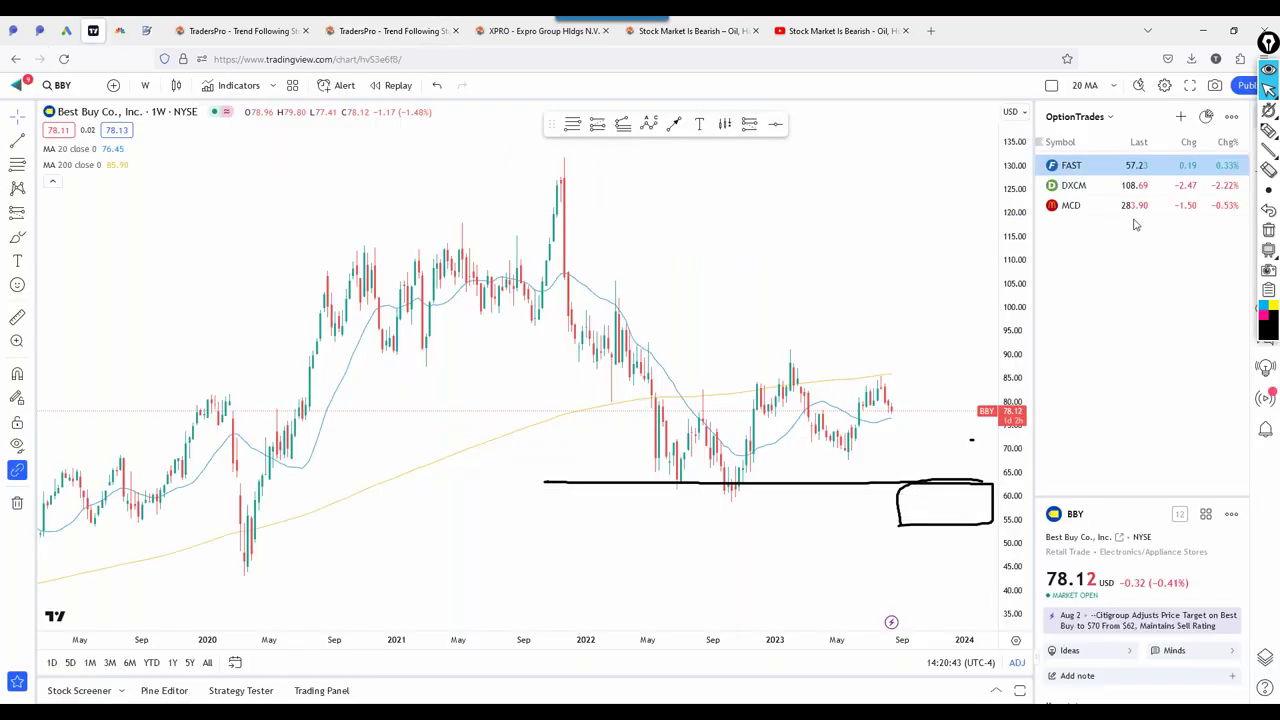
Switch TradingView's watchlist from OptionTrades to the main index list, then return to TradersPro
{"action": "left_click", "coordinate": [1078, 117]}
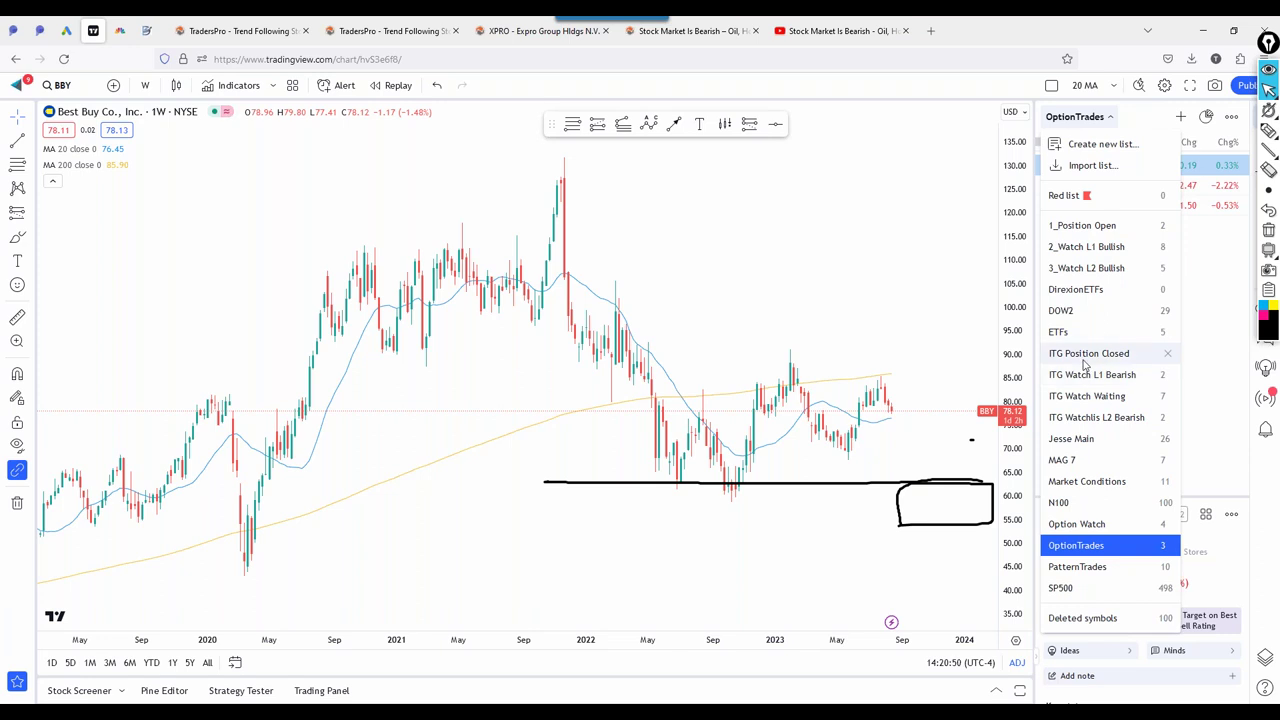
{"action": "left_click", "coordinate": [1071, 438]}
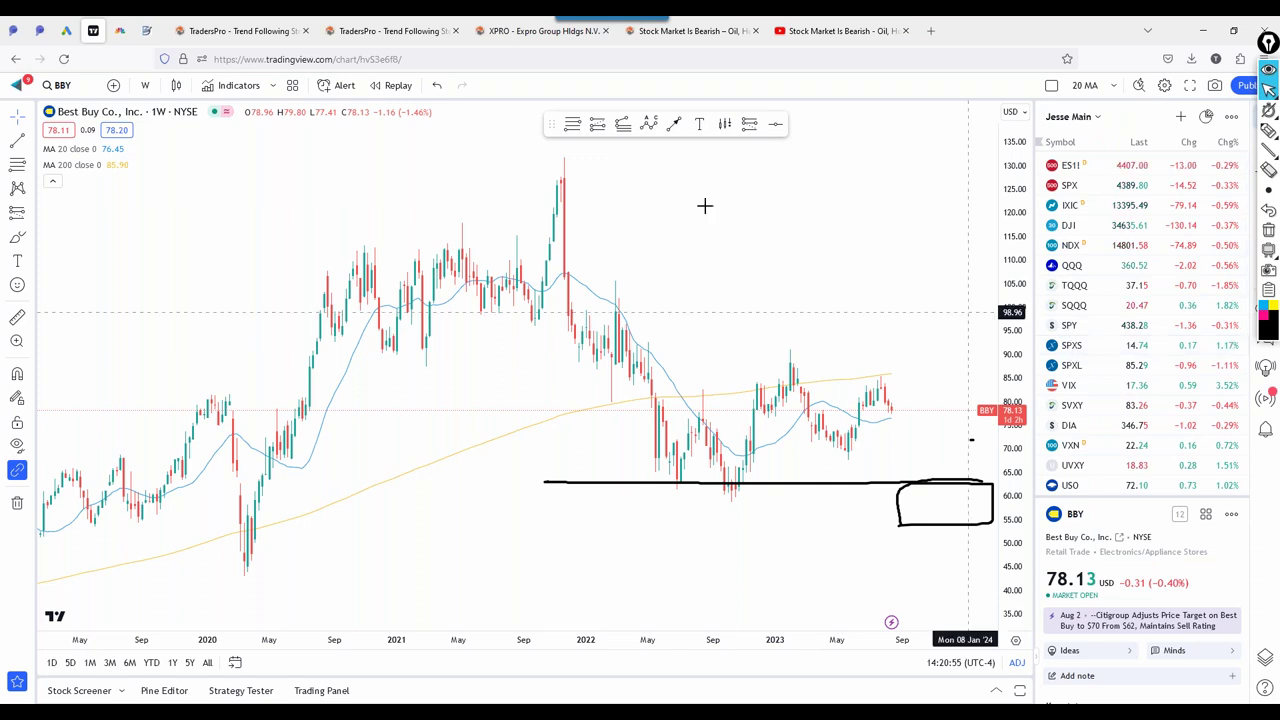
{"action": "left_click", "coordinate": [400, 32]}
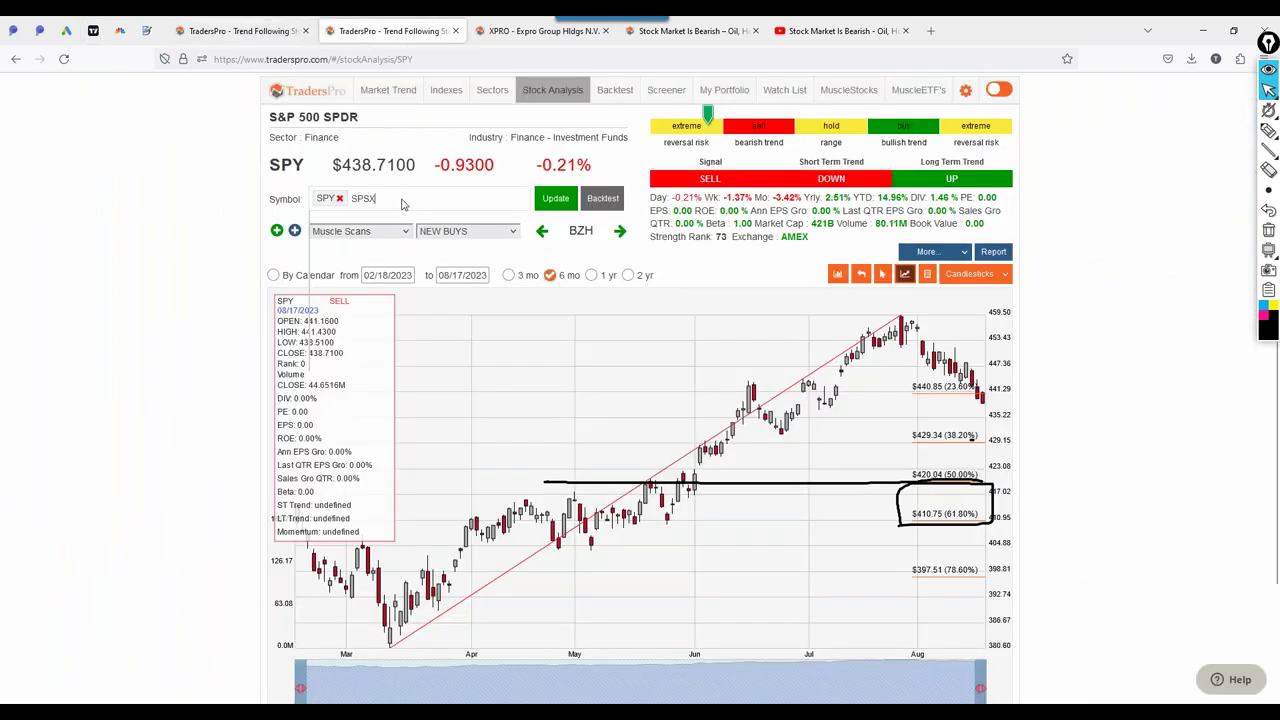
Load the SPXS chart after correcting the mistyped SPSX symbol
{"action": "left_click", "coordinate": [400, 204]}
{"action": "type", "text": "SPSX"}
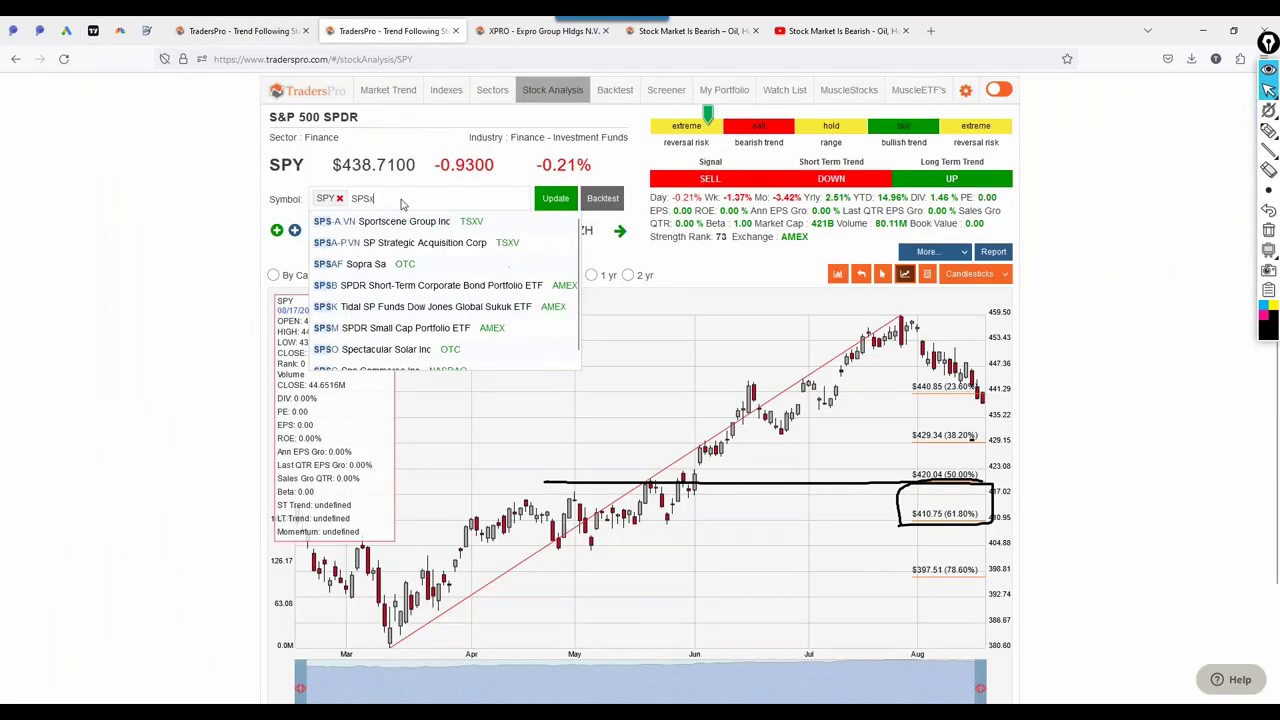
{"action": "key", "text": "Return"}
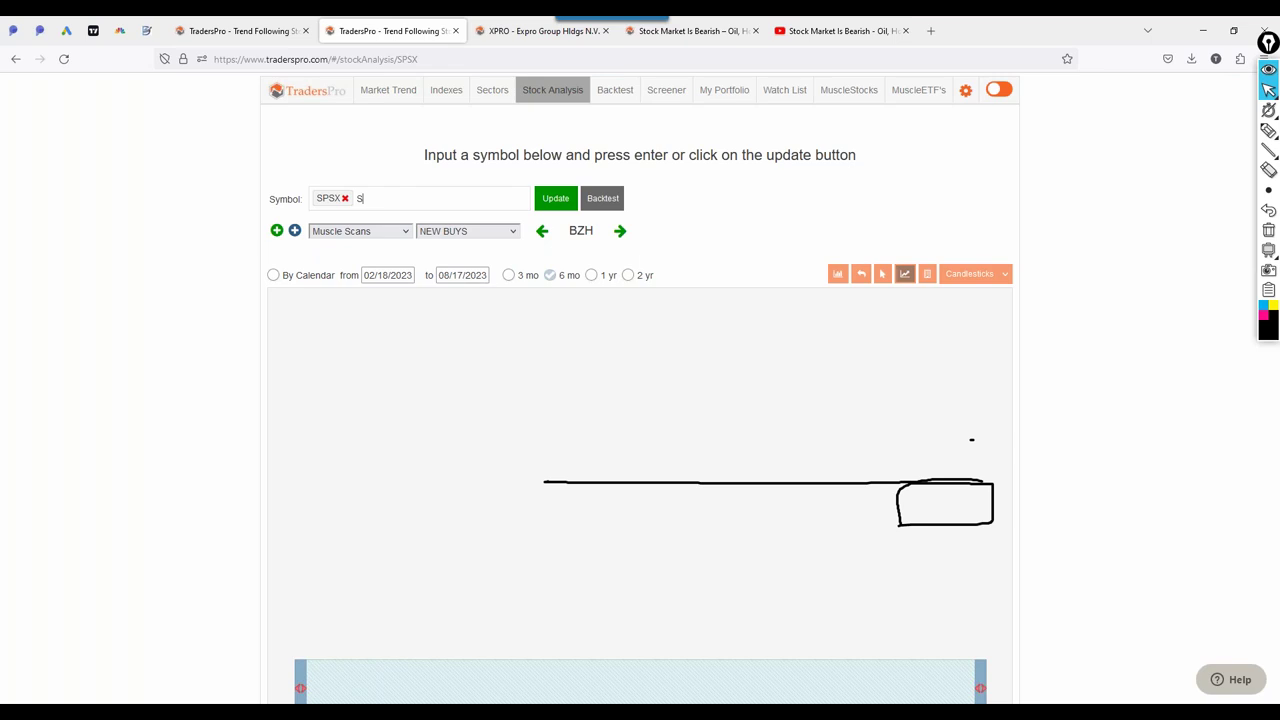
{"action": "type", "text": "PX"}
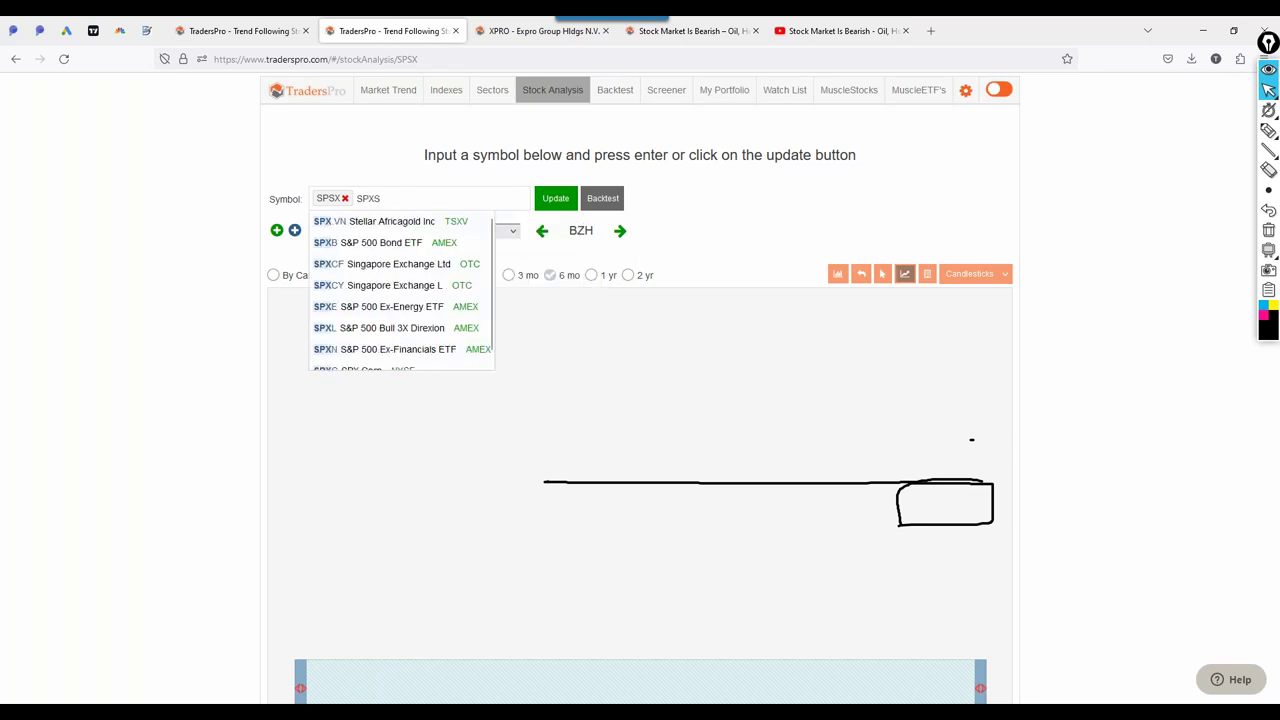
{"action": "type", "text": "S"}
{"action": "key", "text": "Return"}
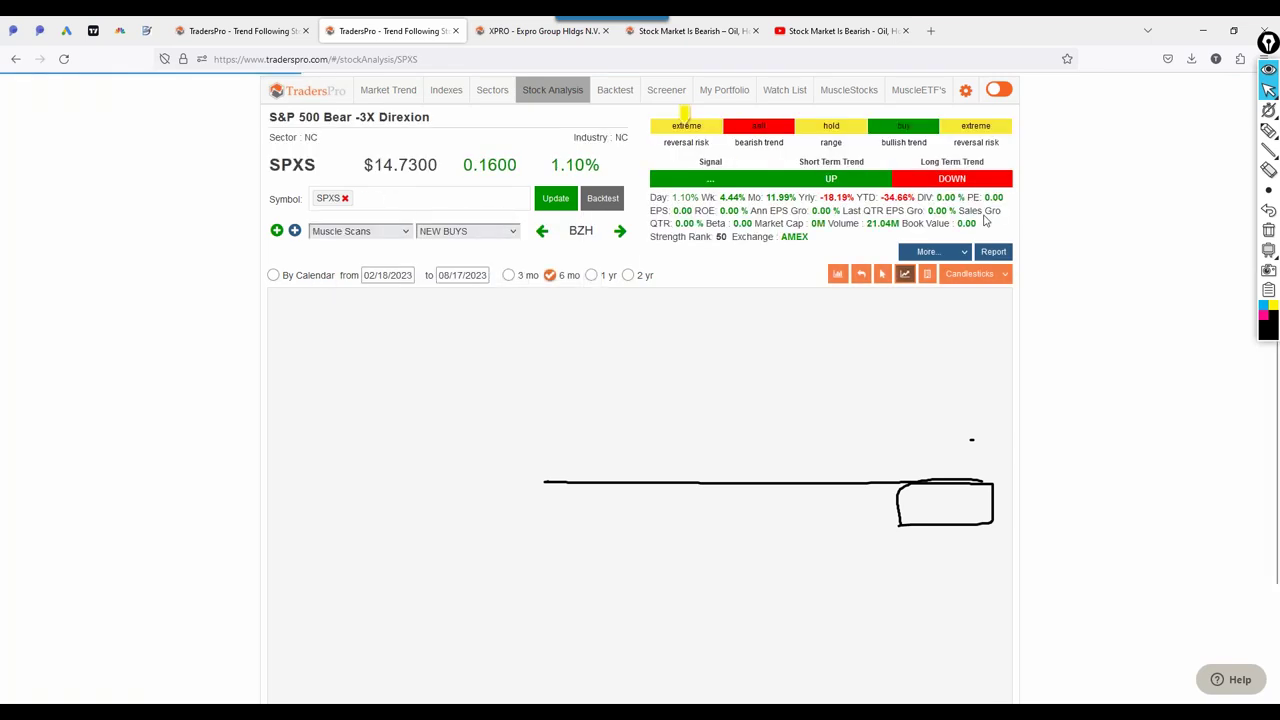
Clear old marks, trace the August SPXS rise and circle -3X Direxion in the title
{"action": "left_click", "coordinate": [1268, 250]}
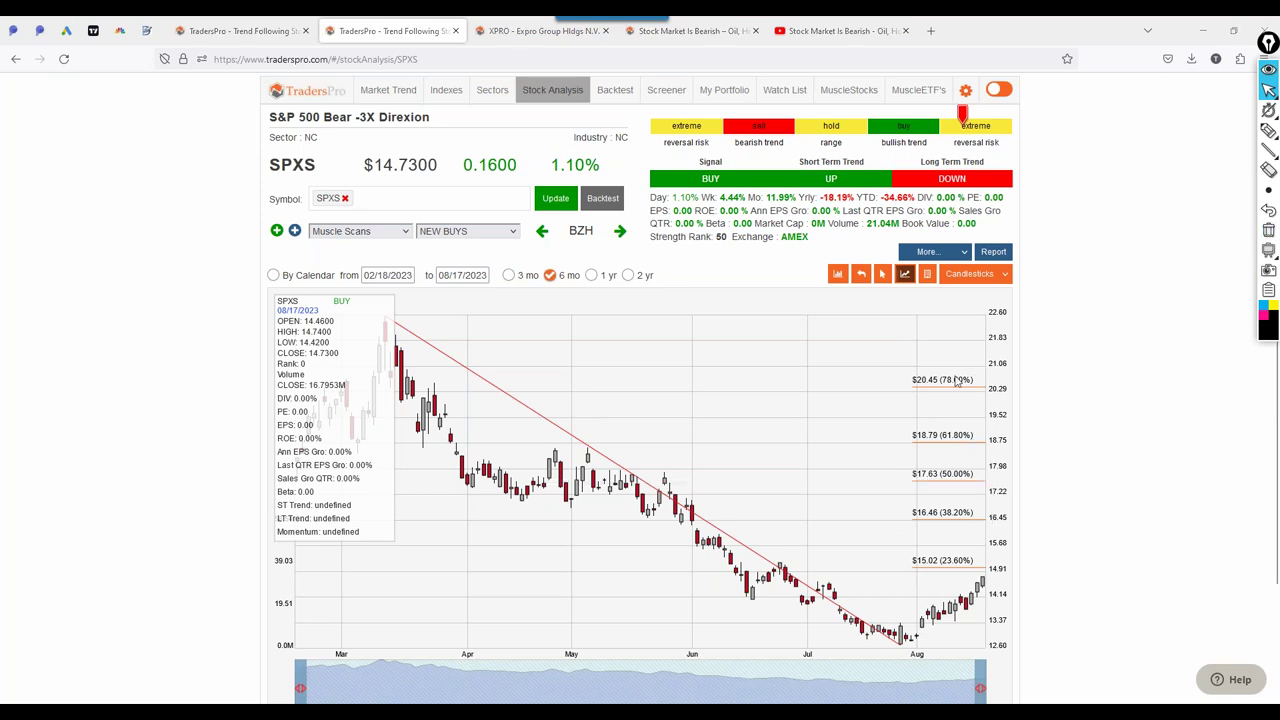
{"action": "left_click", "coordinate": [1268, 130]}
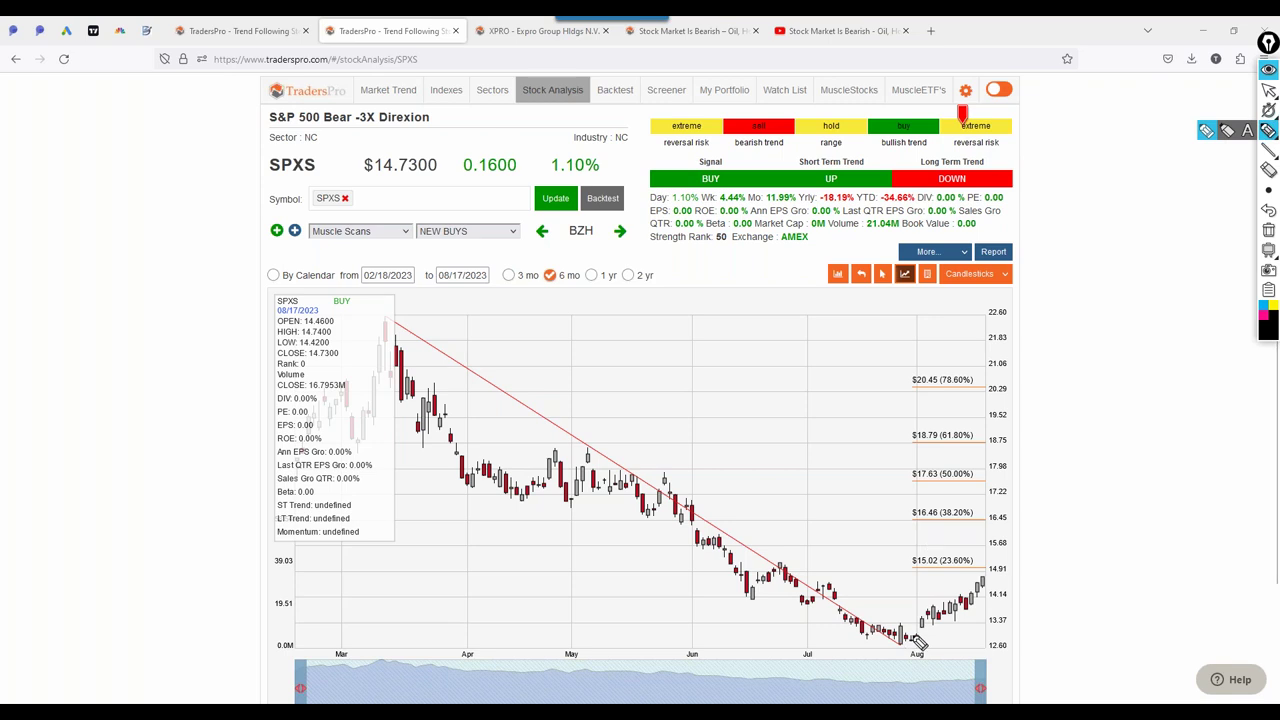
{"action": "left_click_drag", "start_coordinate": [922, 640], "coordinate": [979, 569]}
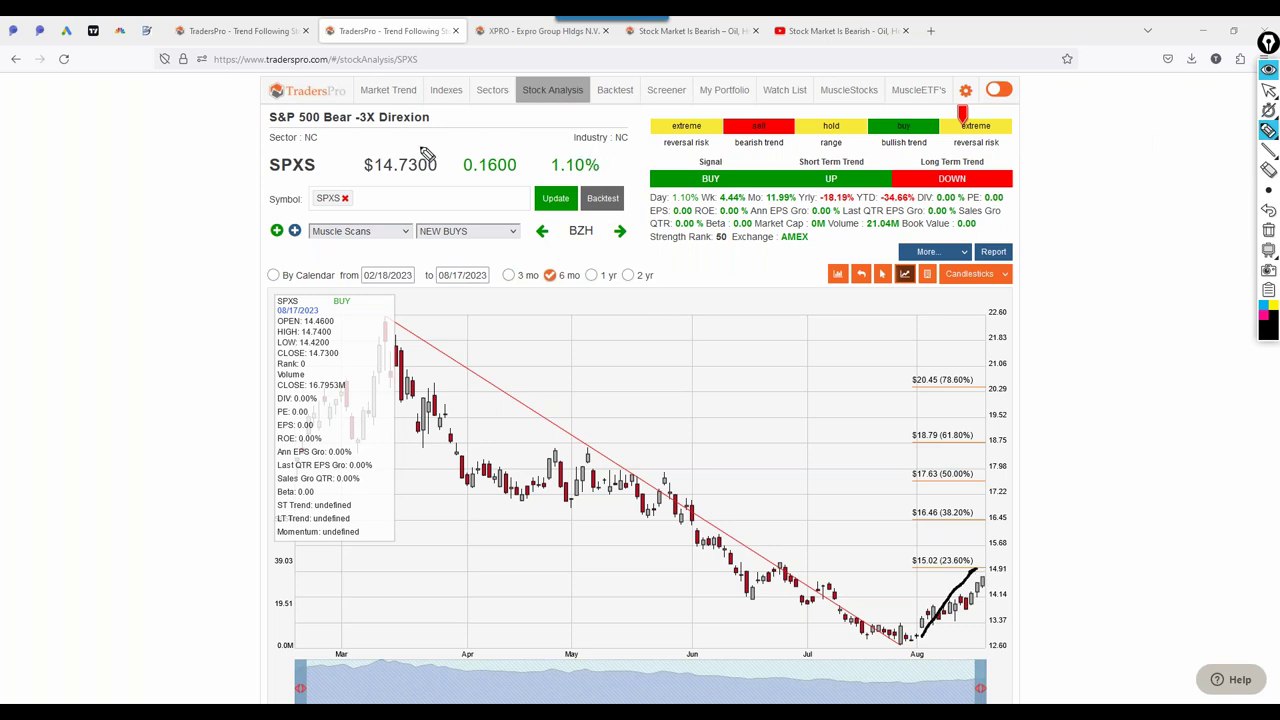
{"action": "mouse_move", "coordinate": [419, 105]}
{"action": "left_mouse_down"}
{"action": "mouse_move", "coordinate": [413, 158]}
{"action": "mouse_move", "coordinate": [444, 146]}
{"action": "left_mouse_up"}
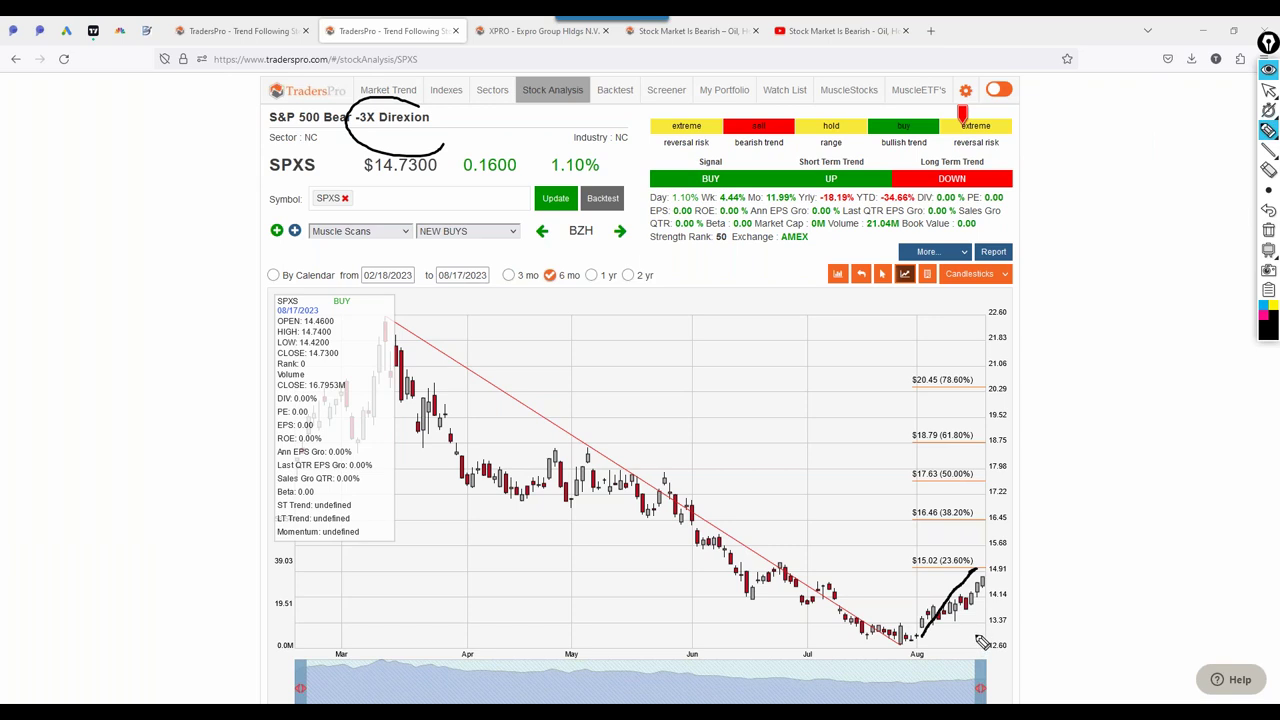
{"action": "left_click_drag", "start_coordinate": [975, 638], "coordinate": [996, 588]}
Mark the July high and August base, sketch pullback and upward arrows, and circle SPXS
{"action": "mouse_move", "coordinate": [775, 567]}
{"action": "left_mouse_down"}
{"action": "mouse_move", "coordinate": [922, 566]}
{"action": "mouse_move", "coordinate": [1018, 598]}
{"action": "mouse_move", "coordinate": [1052, 626]}
{"action": "left_mouse_up"}
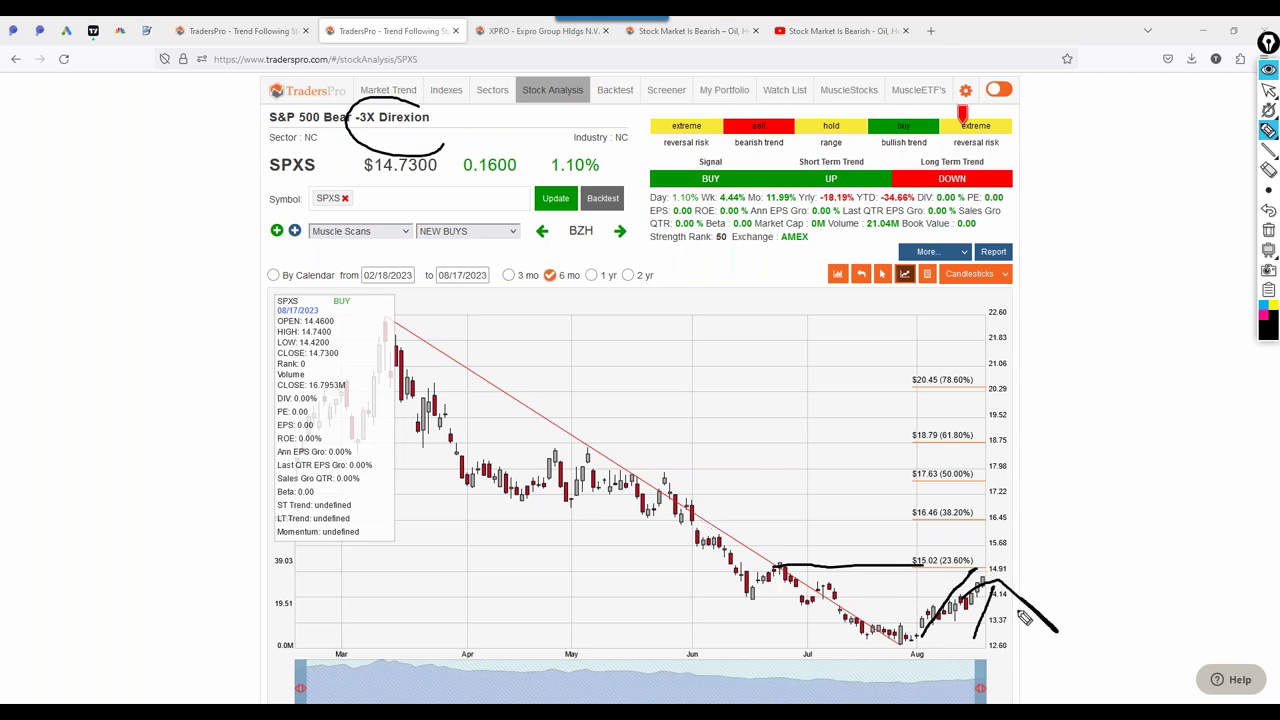
{"action": "mouse_move", "coordinate": [985, 584]}
{"action": "left_mouse_down"}
{"action": "mouse_move", "coordinate": [1045, 632]}
{"action": "mouse_move", "coordinate": [1032, 620]}
{"action": "left_mouse_up"}
{"action": "mouse_move", "coordinate": [884, 641]}
{"action": "left_mouse_down"}
{"action": "mouse_move", "coordinate": [1045, 640]}
{"action": "mouse_move", "coordinate": [886, 643]}
{"action": "mouse_move", "coordinate": [1010, 648]}
{"action": "left_mouse_up"}
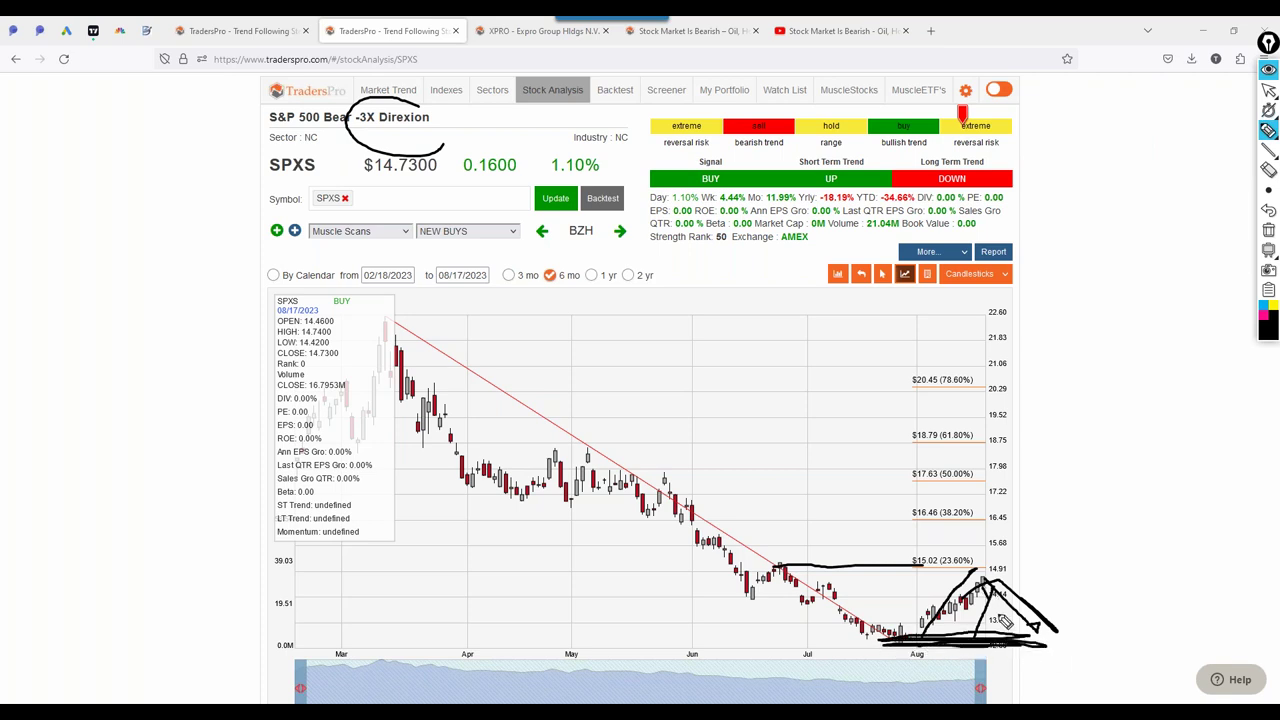
{"action": "left_click_drag", "start_coordinate": [1030, 645], "coordinate": [1063, 528]}
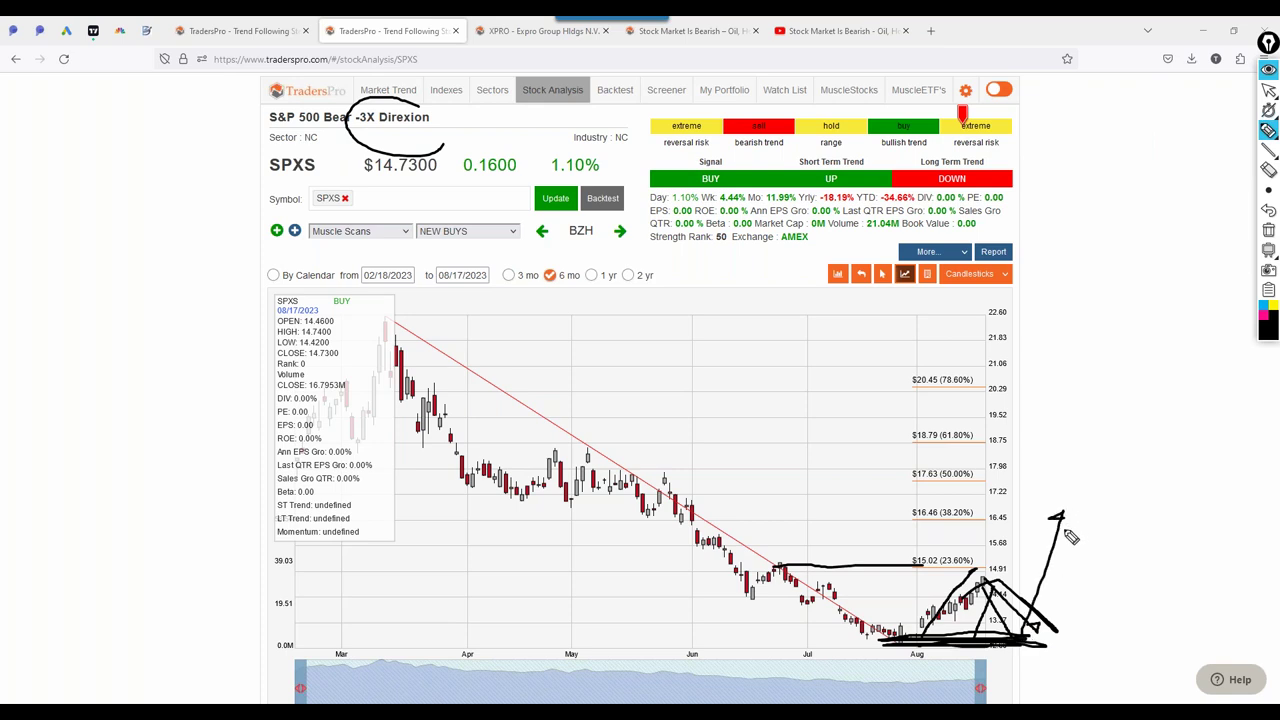
{"action": "mouse_move", "coordinate": [322, 148]}
{"action": "left_mouse_down"}
{"action": "mouse_move", "coordinate": [352, 178]}
{"action": "mouse_move", "coordinate": [344, 151]}
{"action": "left_mouse_up"}
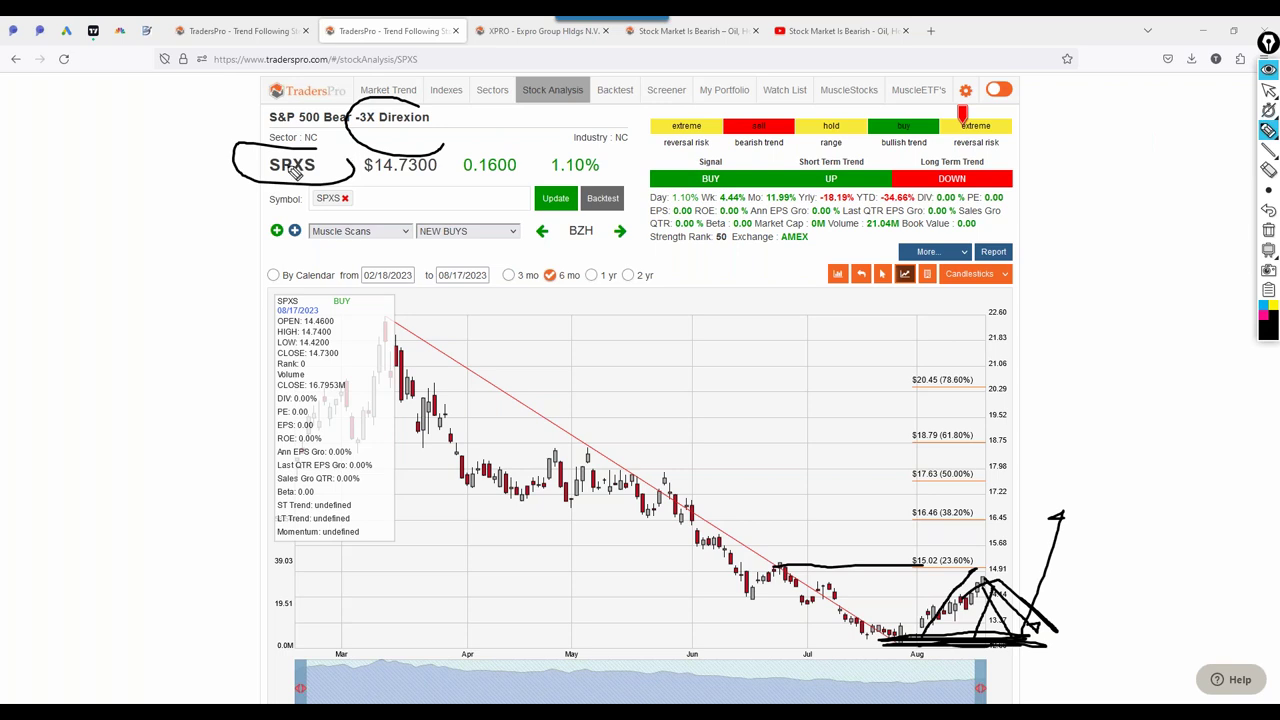
{"action": "left_click_drag", "start_coordinate": [266, 177], "coordinate": [316, 189]}
Clear the SPXS marks and open BNKD from the MuscleETFs ETF NEW BUYS list
{"action": "left_click", "coordinate": [1268, 230]}
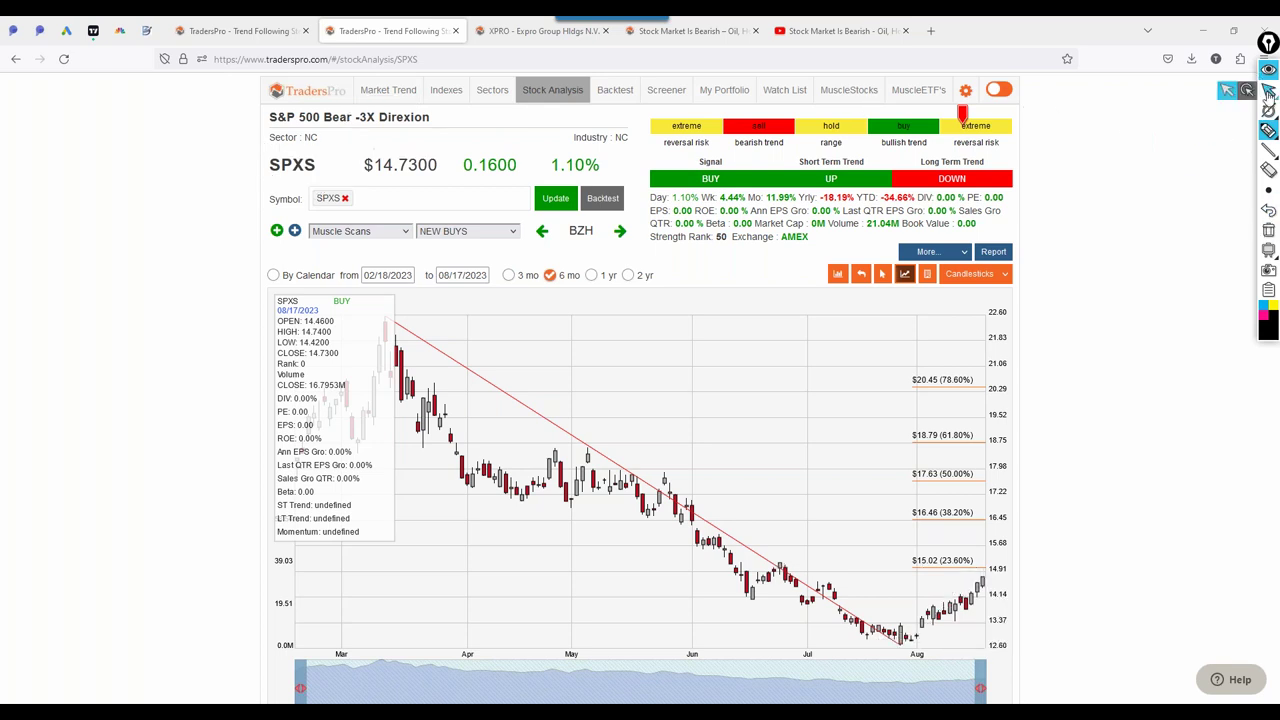
{"action": "left_click", "coordinate": [1268, 91]}
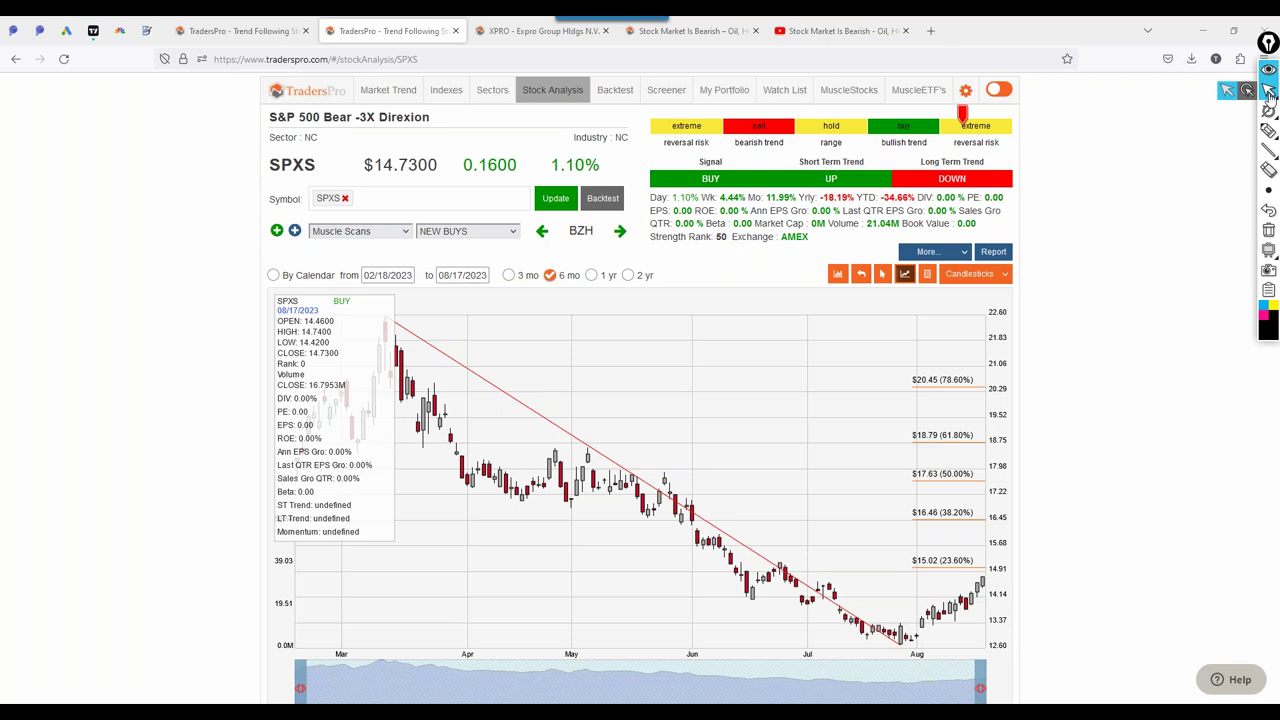
{"action": "mouse_move", "coordinate": [1268, 110]}
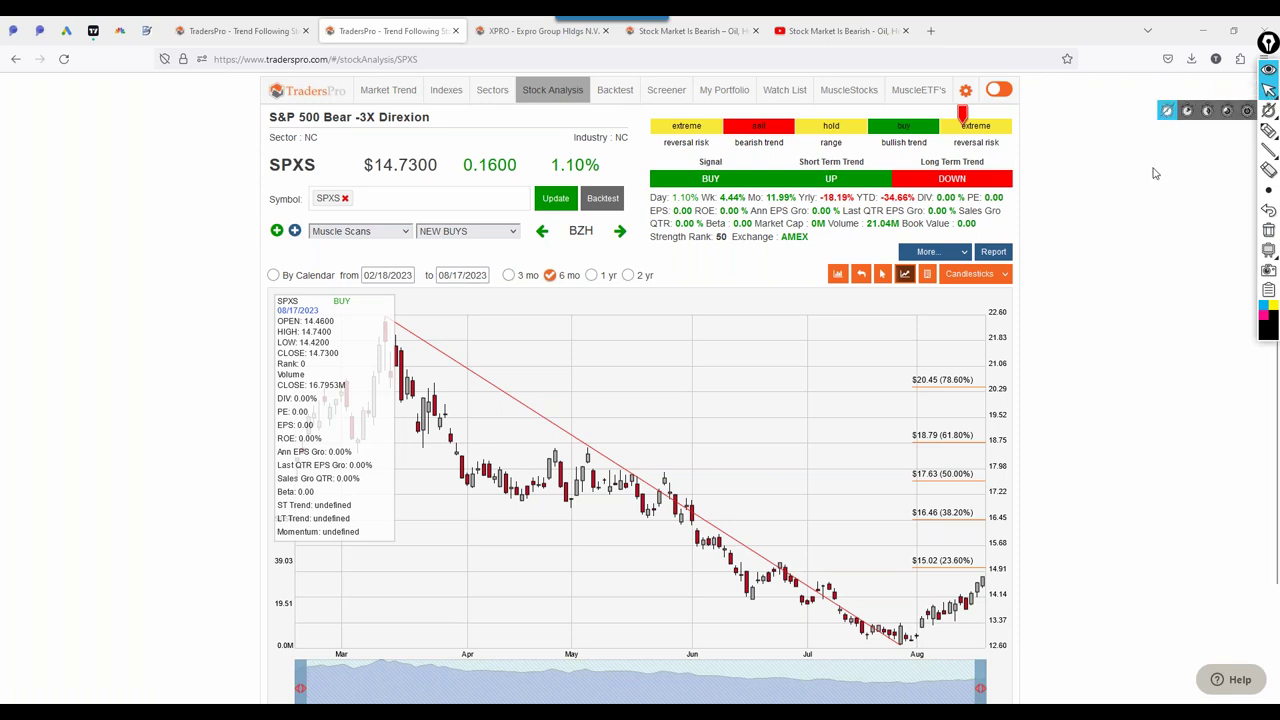
{"action": "left_click", "coordinate": [920, 91]}
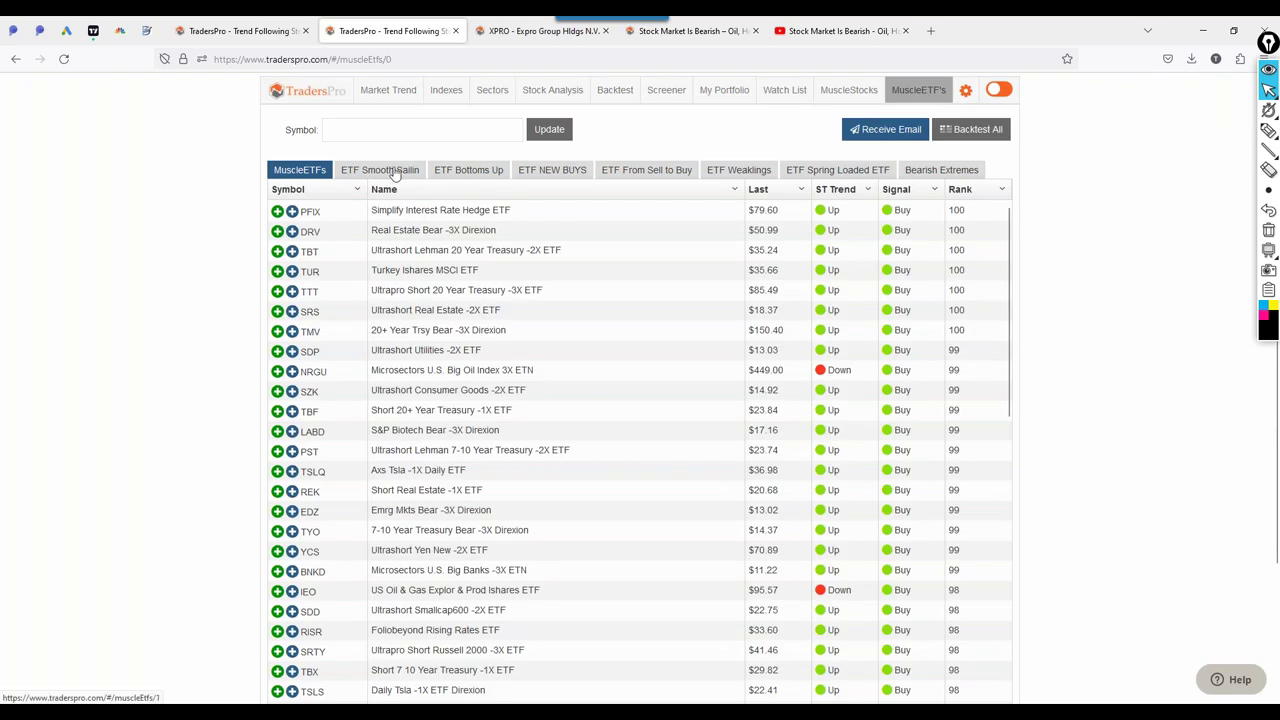
{"action": "left_click", "coordinate": [540, 172]}
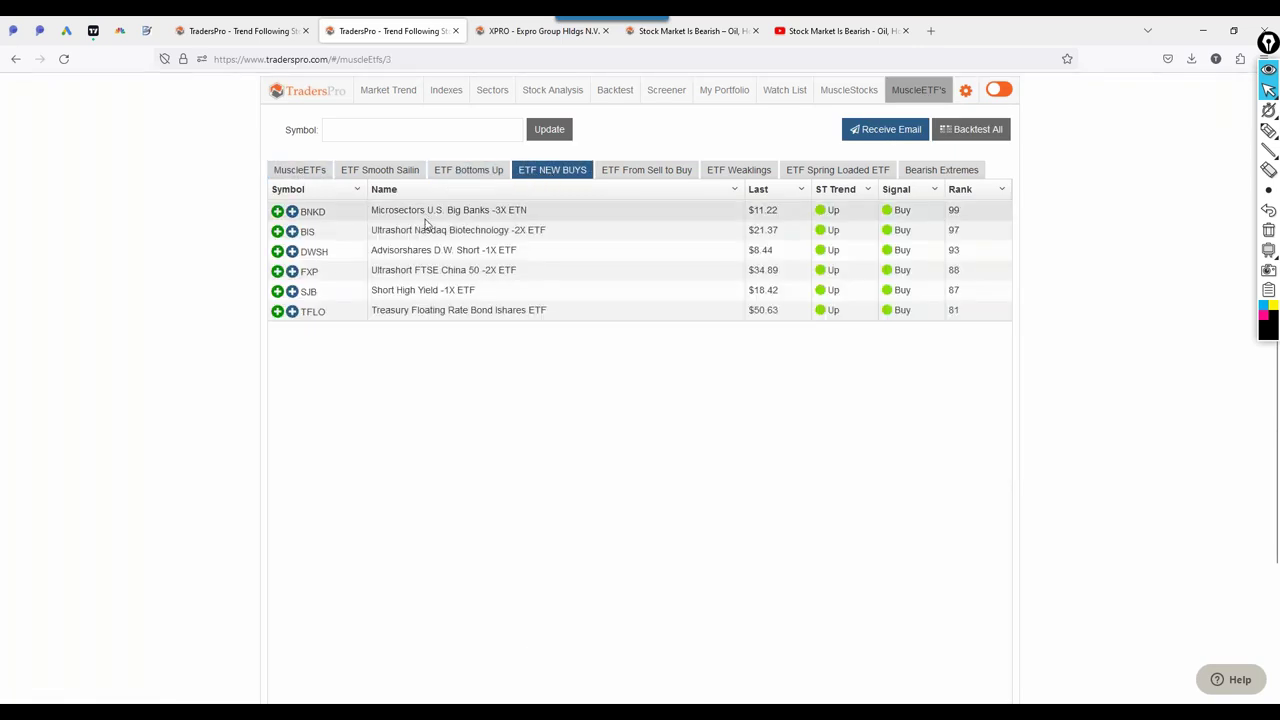
{"action": "left_click", "coordinate": [467, 218]}
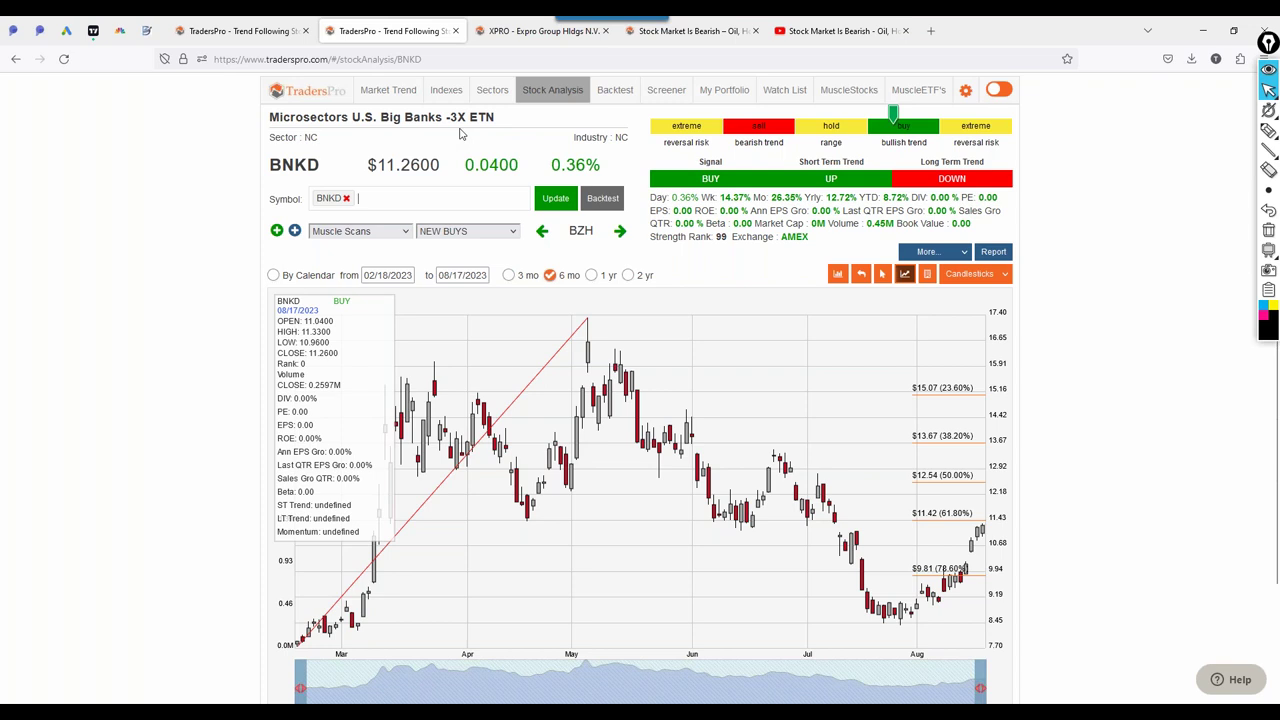
Highlight -3X ETN in the title and circle the BNKD ticker
{"action": "left_click", "coordinate": [1269, 132]}
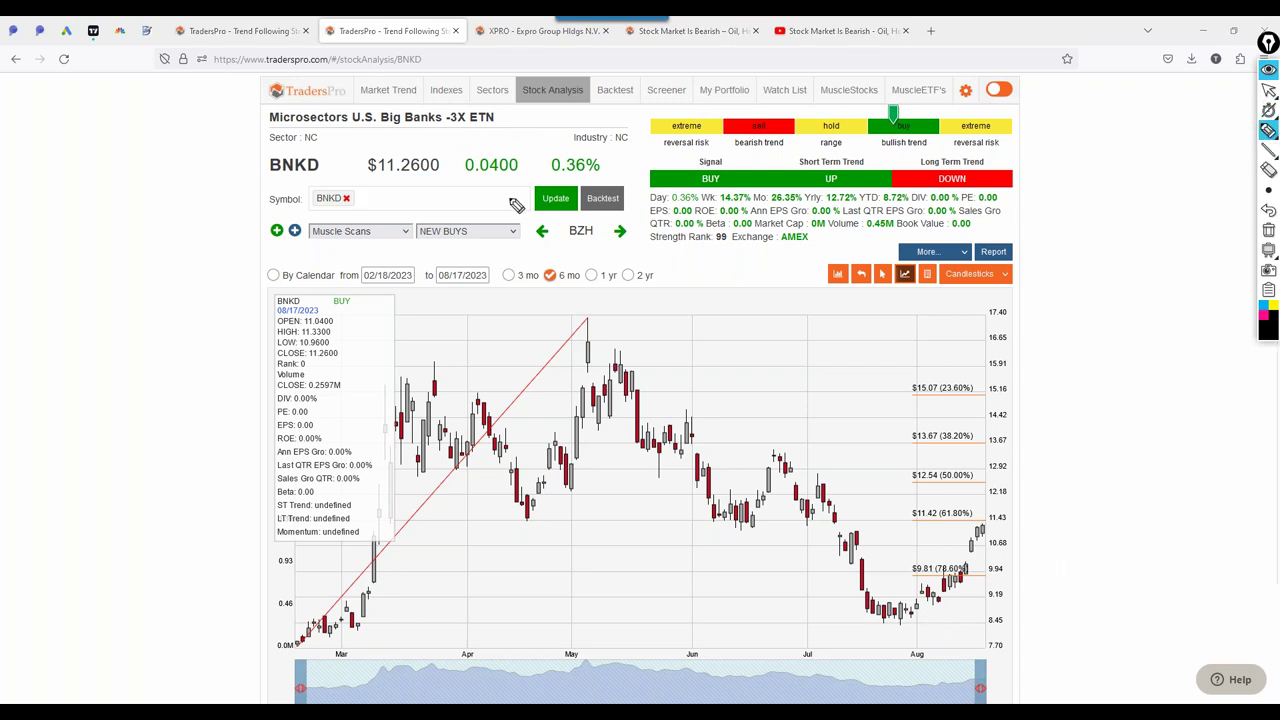
{"action": "mouse_move", "coordinate": [451, 134]}
{"action": "left_mouse_down"}
{"action": "mouse_move", "coordinate": [440, 134]}
{"action": "mouse_move", "coordinate": [476, 108]}
{"action": "mouse_move", "coordinate": [496, 128]}
{"action": "left_mouse_up"}
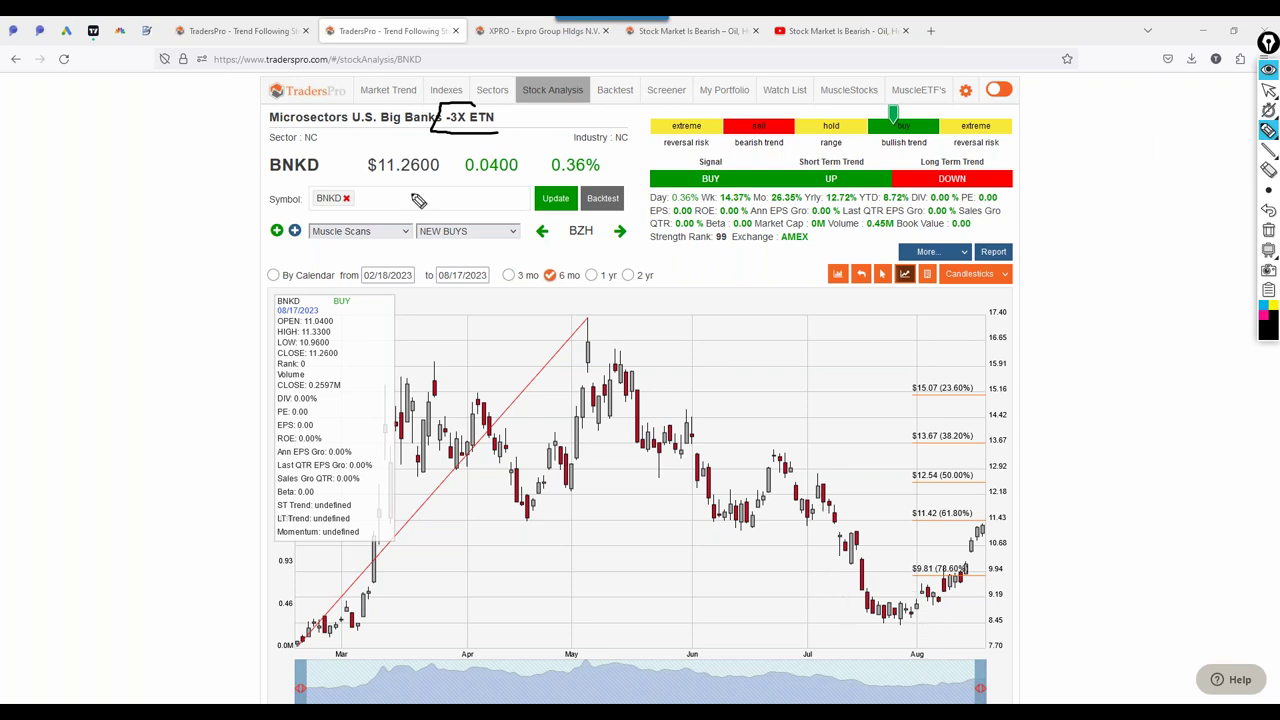
{"action": "mouse_move", "coordinate": [310, 150]}
{"action": "left_mouse_down"}
{"action": "mouse_move", "coordinate": [263, 177]}
{"action": "mouse_move", "coordinate": [336, 182]}
{"action": "mouse_move", "coordinate": [333, 160]}
{"action": "left_mouse_up"}
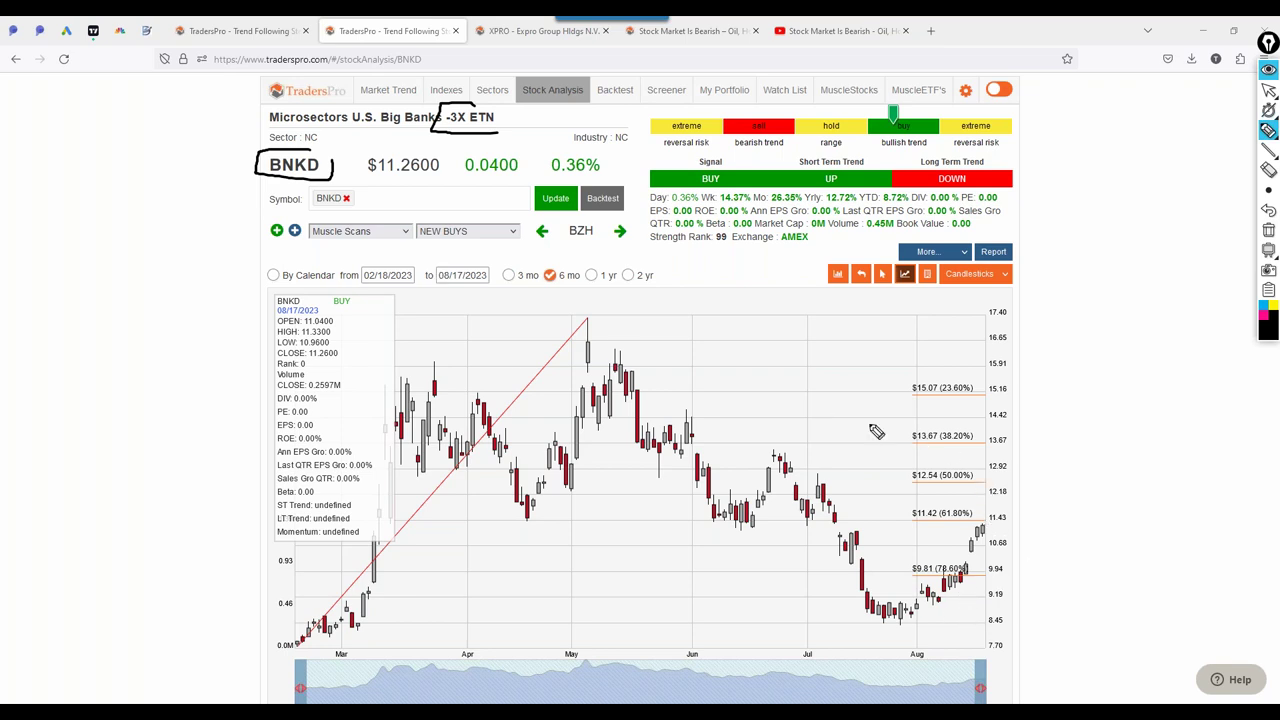
Erase the ink and switch the BNKD chart to a 1-year range
{"action": "left_click", "coordinate": [1268, 230]}
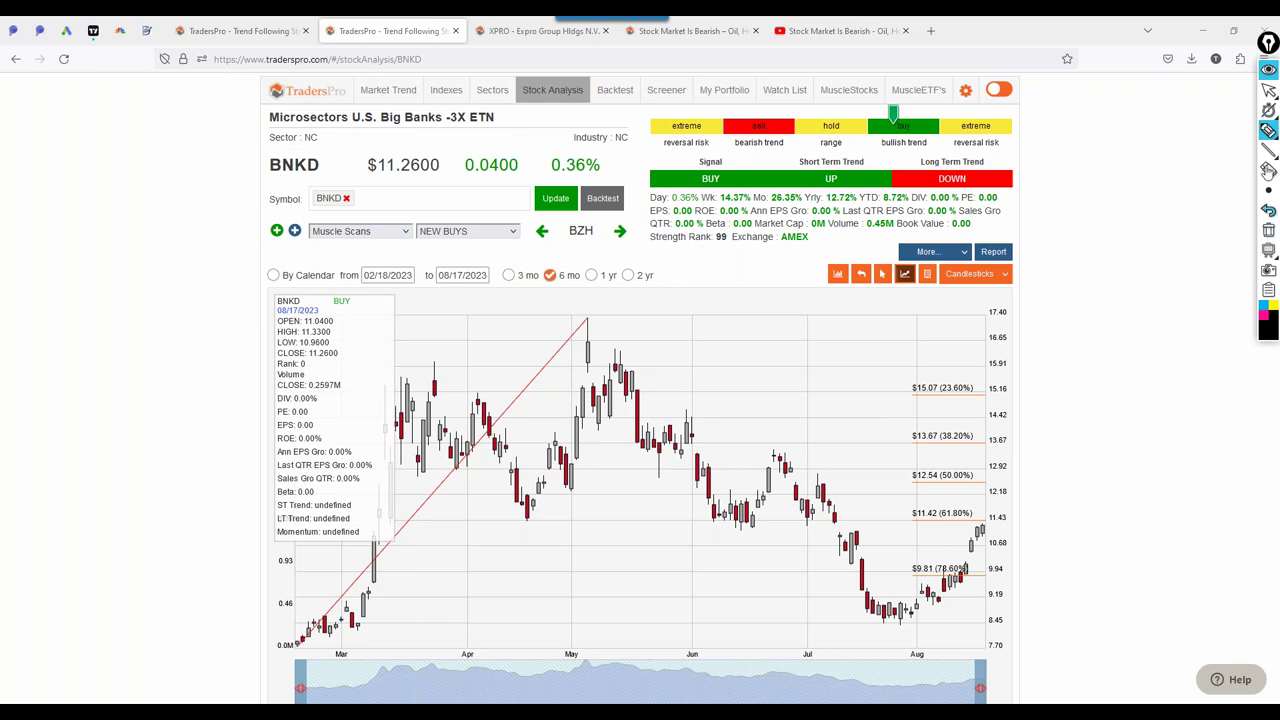
{"action": "left_click", "coordinate": [1267, 93]}
{"action": "left_click", "coordinate": [591, 275]}
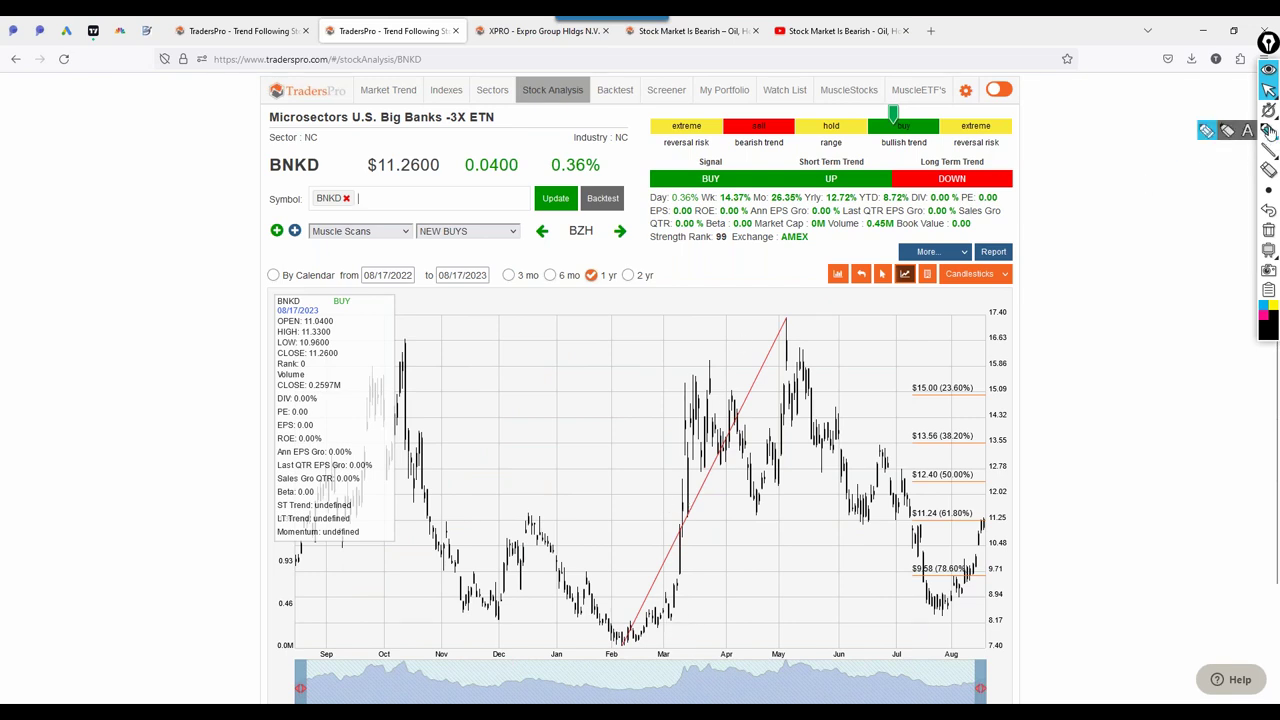
{"action": "left_click", "coordinate": [1268, 130]}
{"action": "left_click_drag", "start_coordinate": [656, 626], "coordinate": [671, 625]}
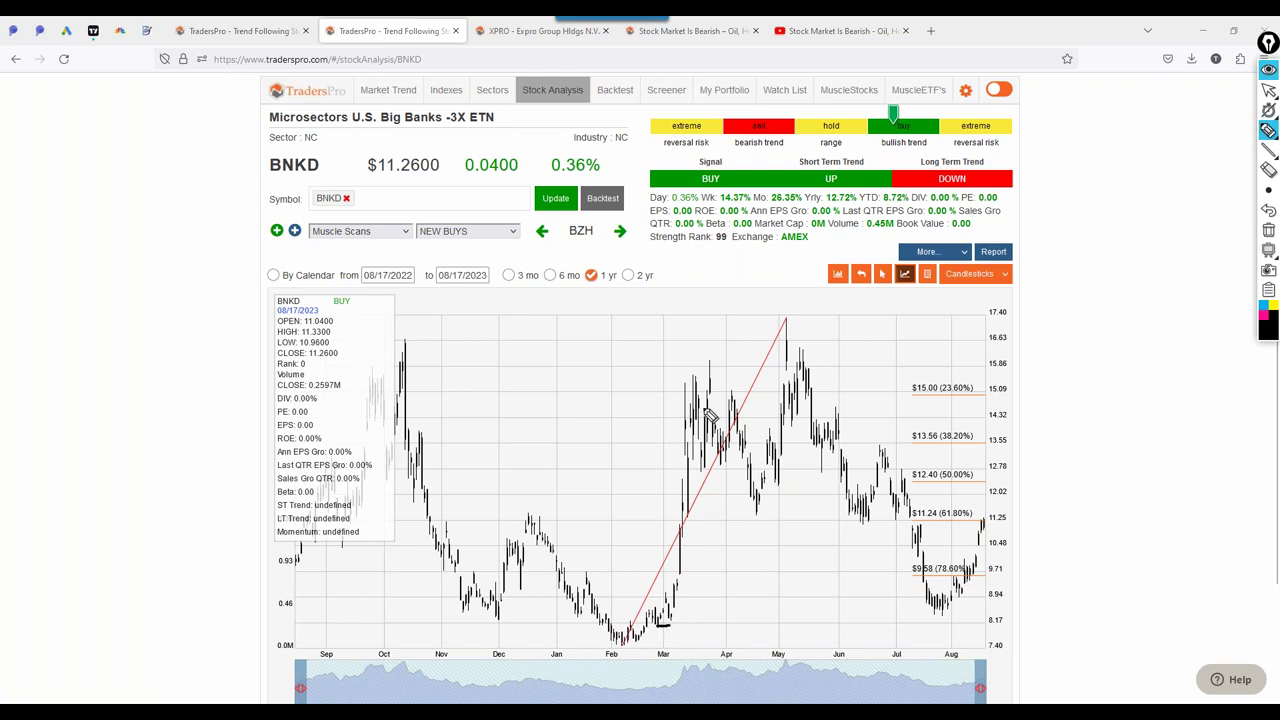
{"action": "left_click_drag", "start_coordinate": [690, 373], "coordinate": [712, 371]}
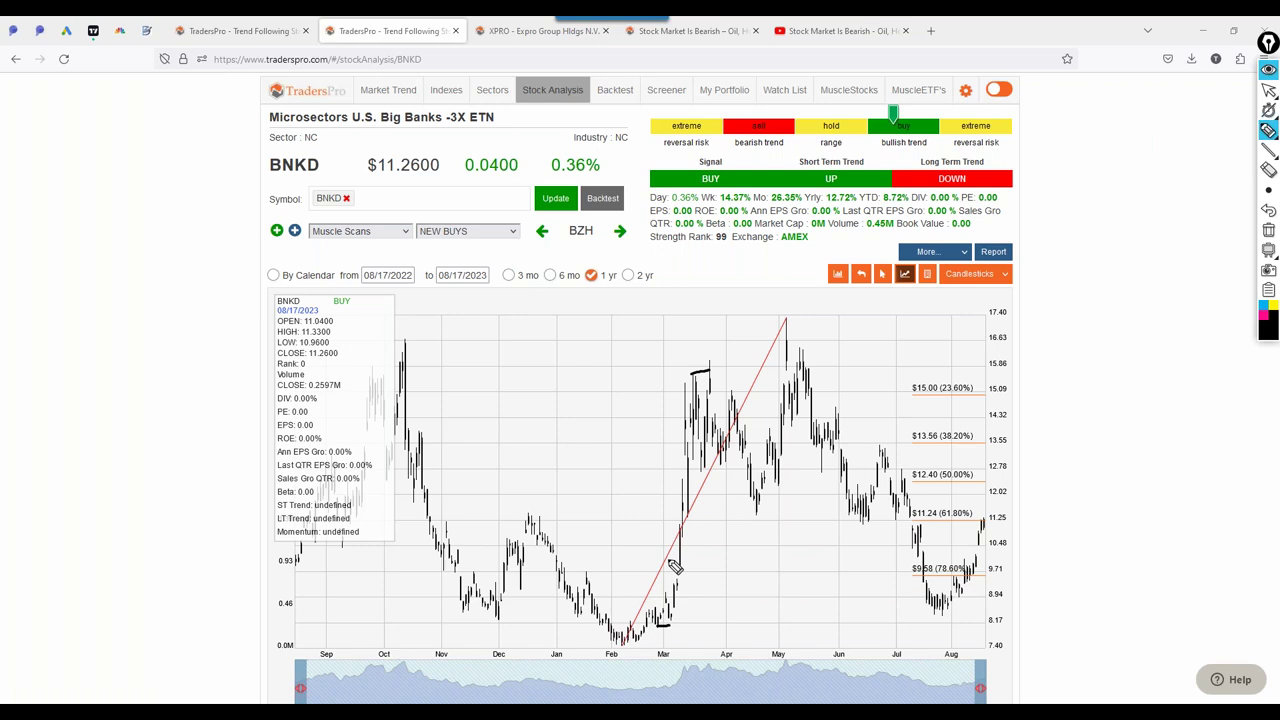
{"action": "mouse_move", "coordinate": [447, 135]}
{"action": "left_mouse_down"}
{"action": "mouse_move", "coordinate": [490, 134]}
{"action": "mouse_move", "coordinate": [456, 104]}
{"action": "mouse_move", "coordinate": [438, 134]}
{"action": "left_mouse_up"}
{"action": "mouse_move", "coordinate": [784, 353]}
{"action": "left_mouse_down"}
{"action": "mouse_move", "coordinate": [934, 606]}
{"action": "mouse_move", "coordinate": [966, 606]}
{"action": "mouse_move", "coordinate": [987, 526]}
{"action": "mouse_move", "coordinate": [992, 538]}
{"action": "left_mouse_up"}
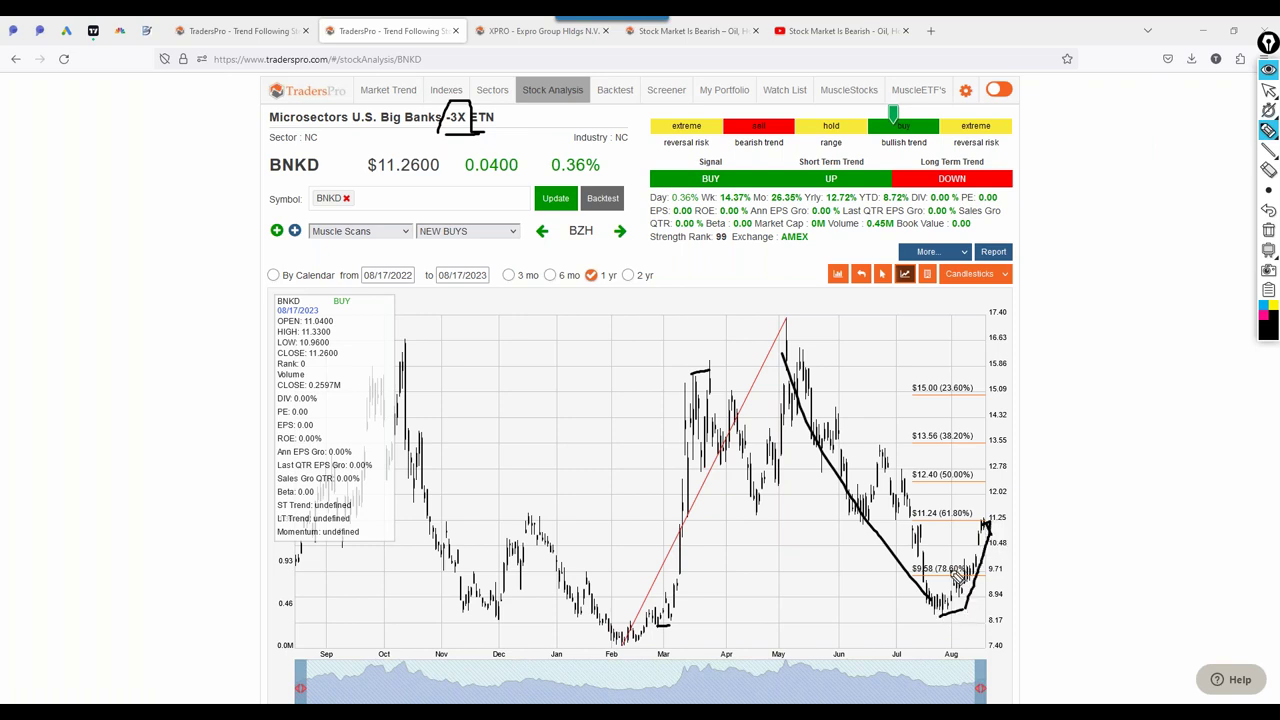
{"action": "left_click", "coordinate": [1268, 230]}
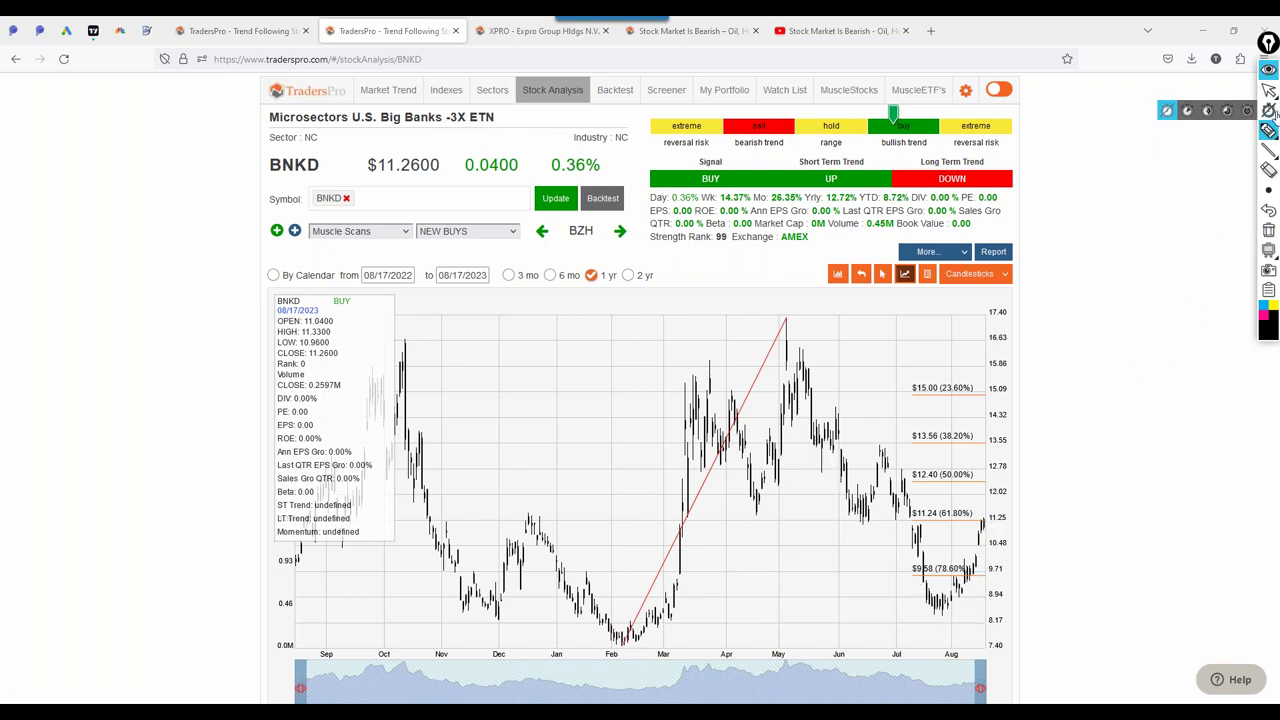
Open FXP from ETF NEW BUYS and view it on a 6-month chart
{"action": "left_click", "coordinate": [930, 89]}
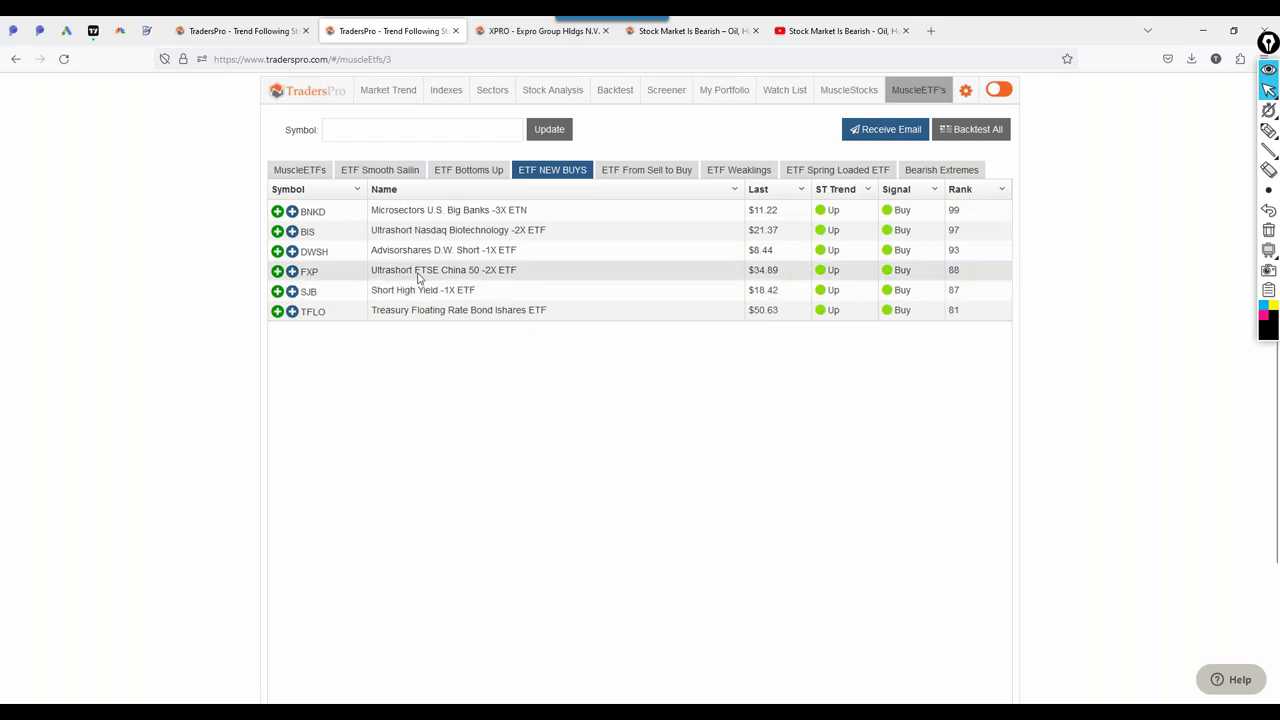
{"action": "left_click", "coordinate": [450, 277]}
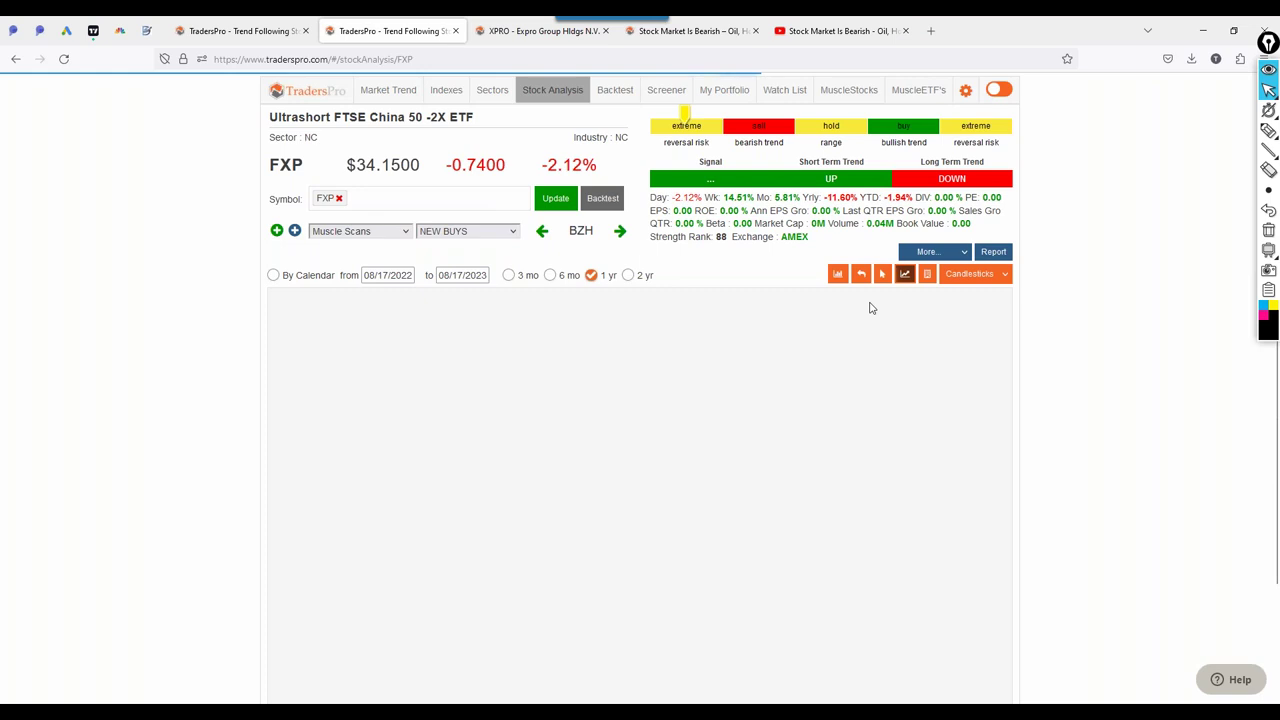
{"action": "left_click", "coordinate": [549, 276]}
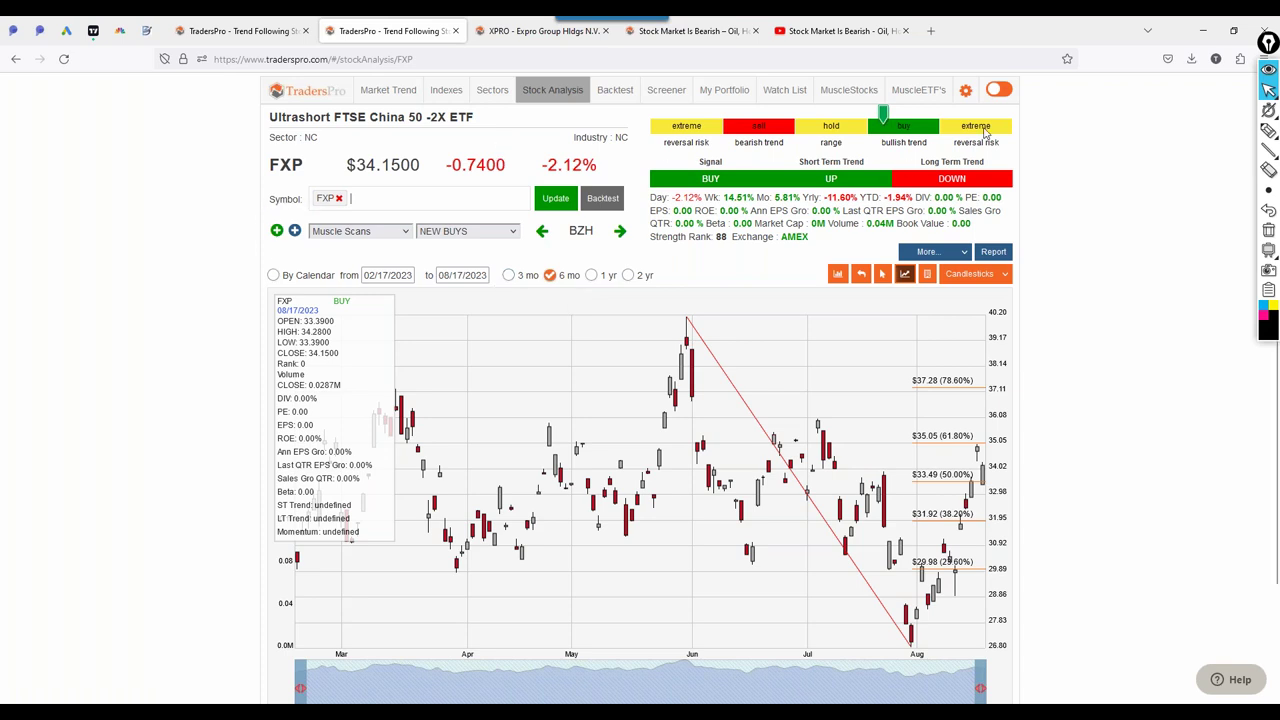
Revisit the BNKD chart from ETF NEW BUYS, then display the full MuscleETFs list
{"action": "left_click", "coordinate": [925, 95]}
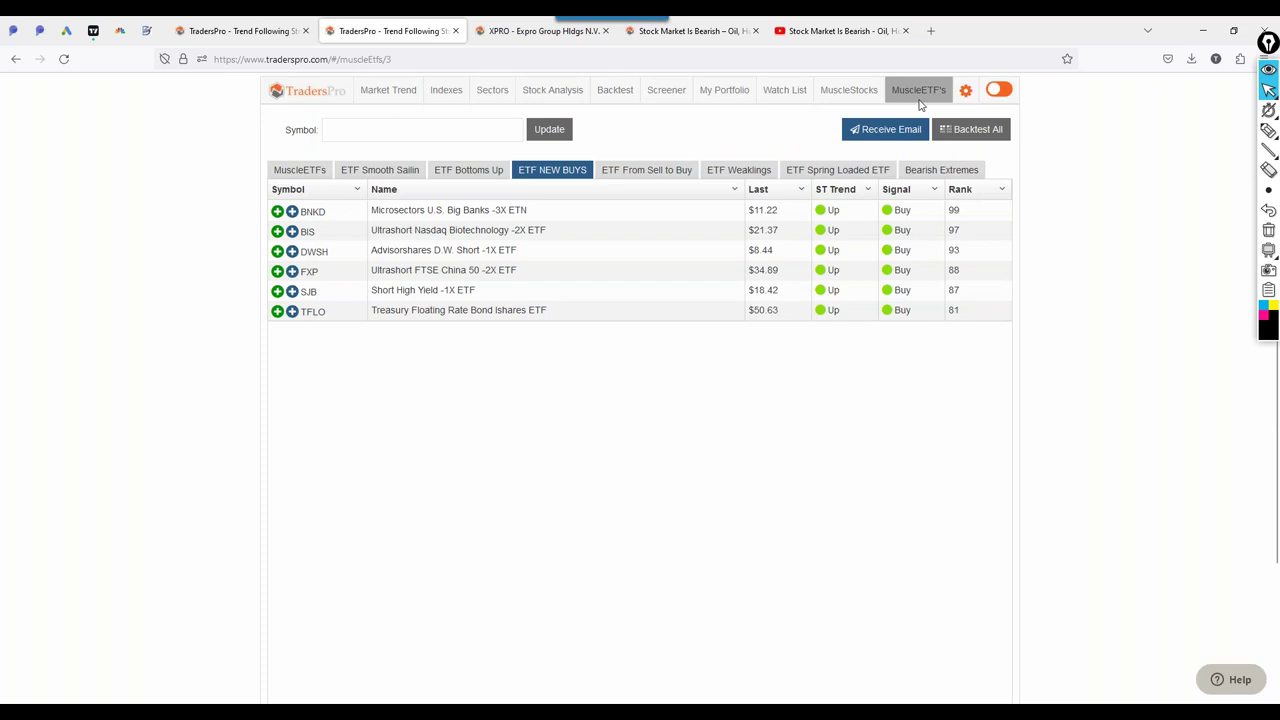
{"action": "left_click", "coordinate": [576, 214]}
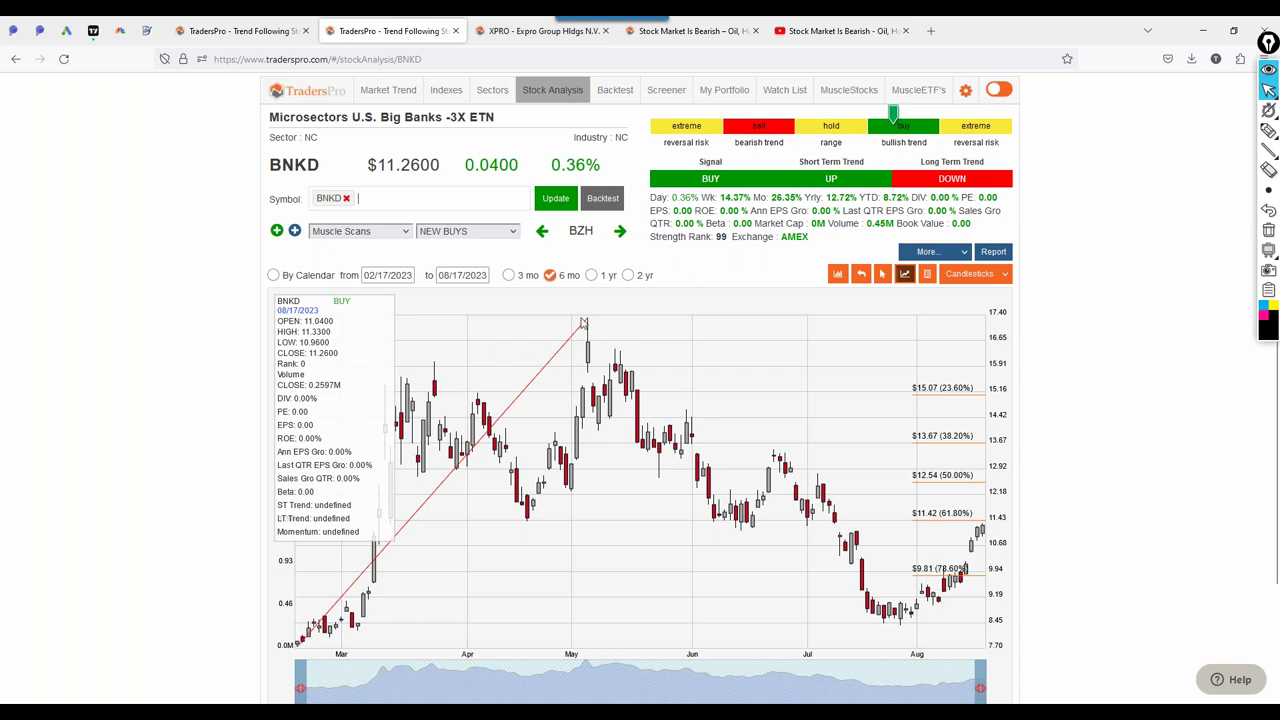
{"action": "left_click", "coordinate": [909, 92]}
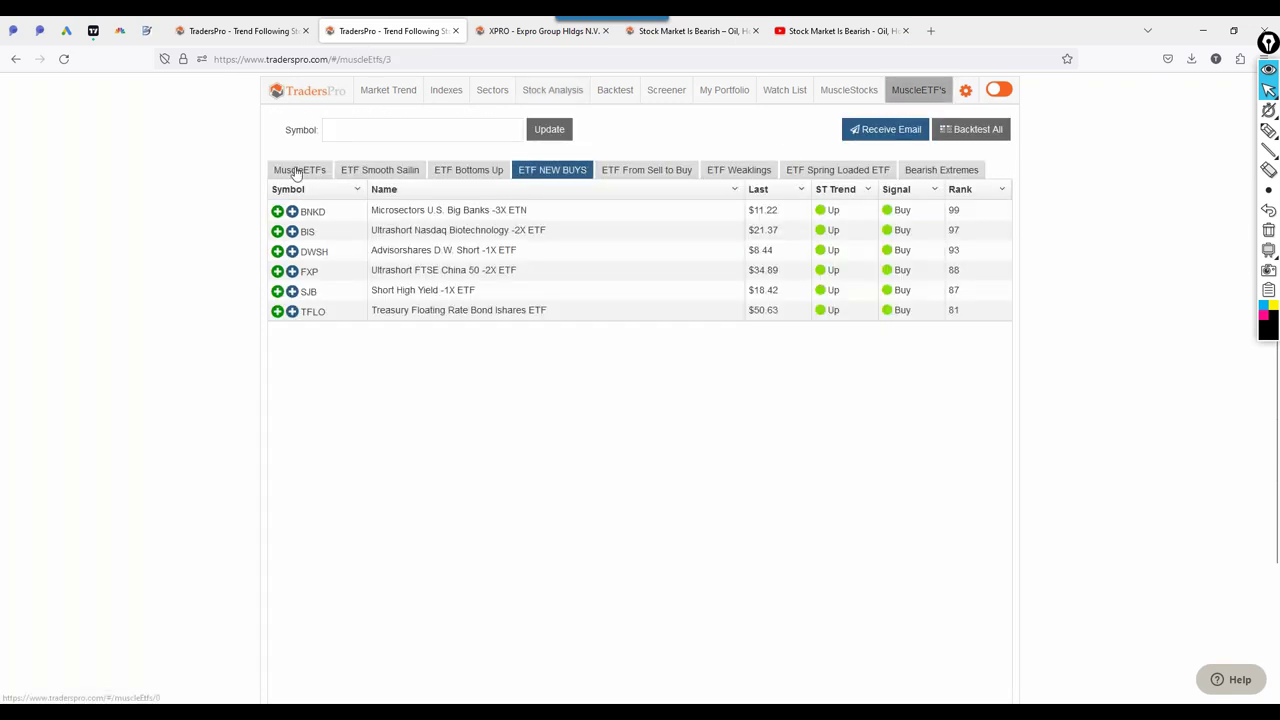
{"action": "left_click", "coordinate": [299, 170]}
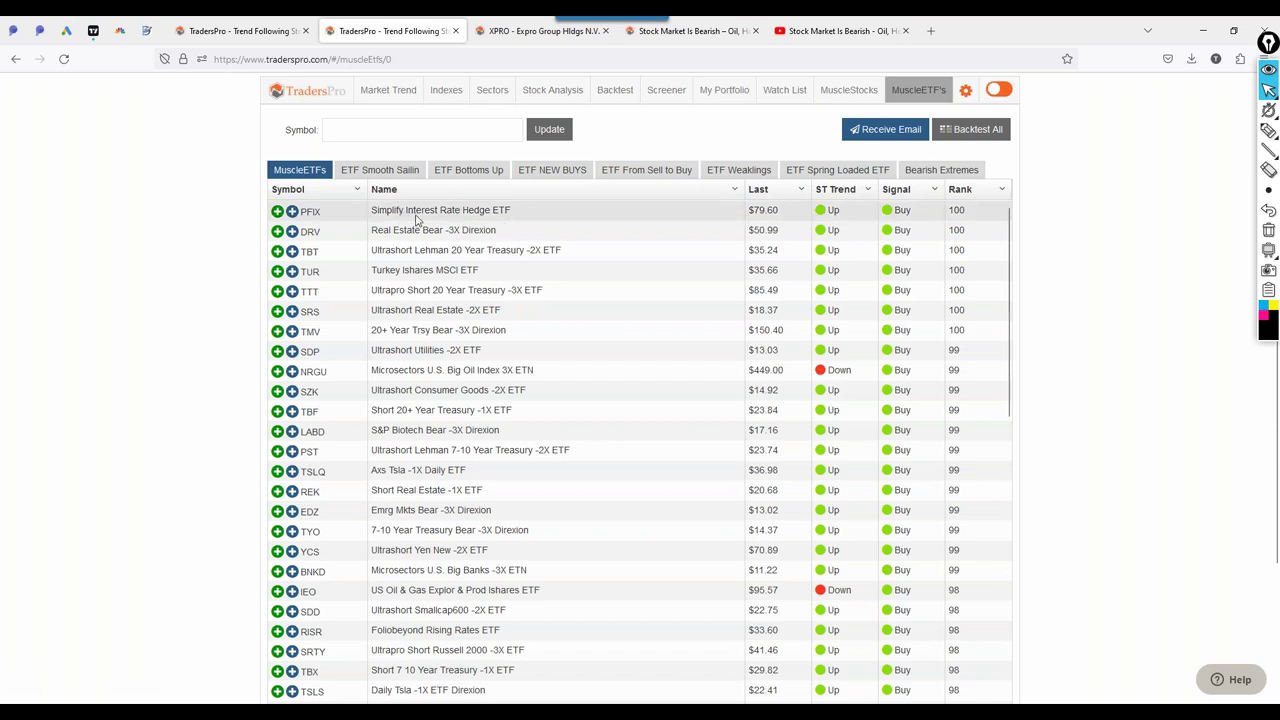
Review the PFIX chart, check TLT, then reopen PFIX and return to MuscleETFs
{"action": "left_click", "coordinate": [431, 214]}
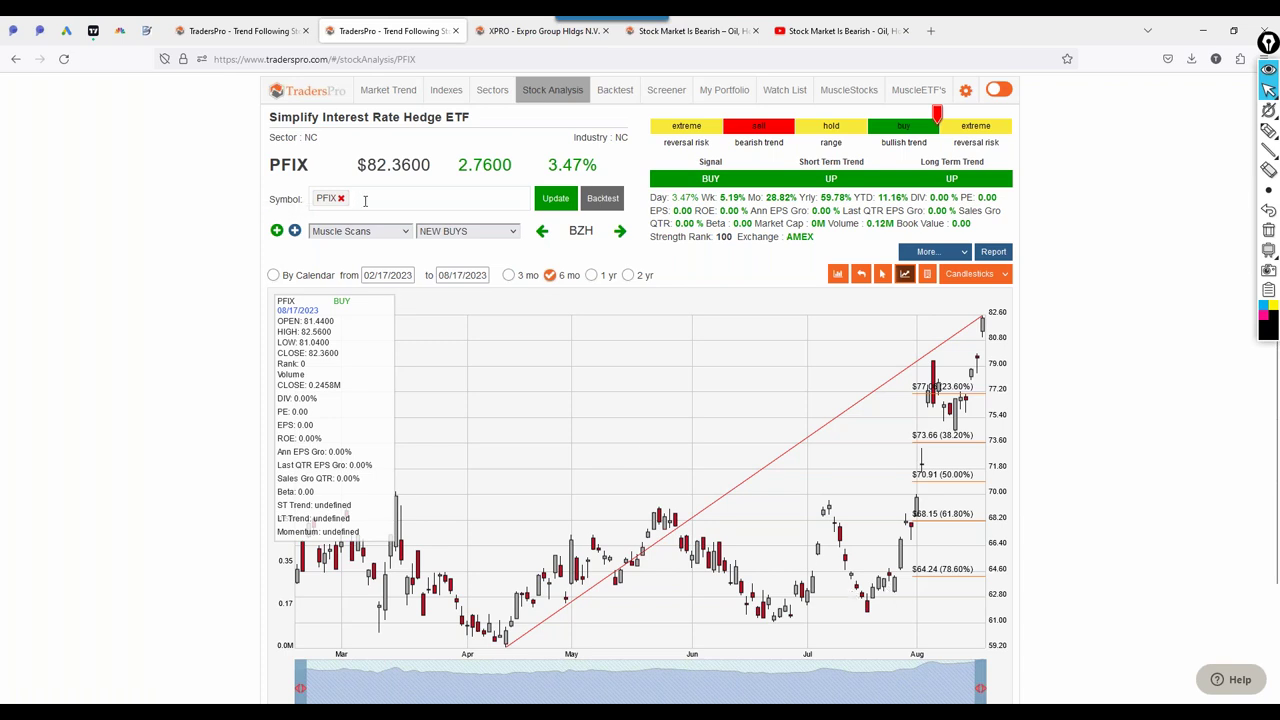
{"action": "type", "text": "TLT"}
{"action": "key", "text": "Return"}
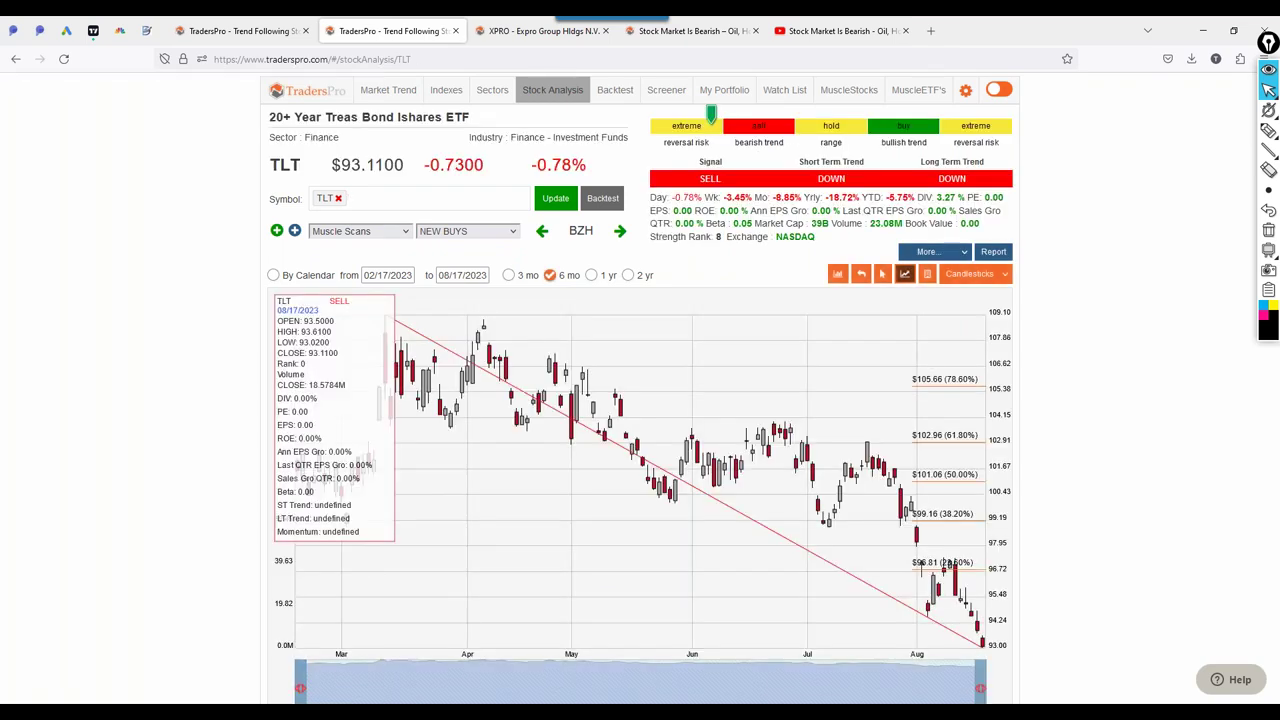
{"action": "left_click", "coordinate": [15, 59]}
{"action": "left_click", "coordinate": [435, 211]}
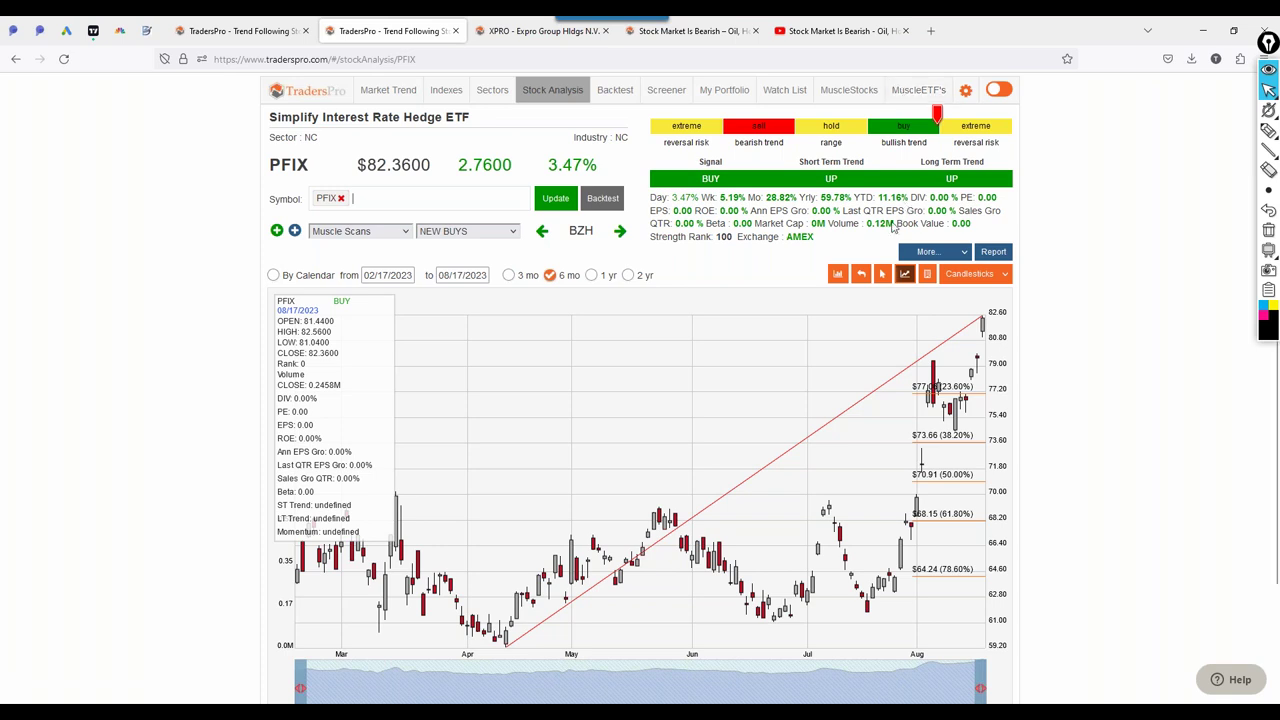
{"action": "left_click", "coordinate": [916, 90]}
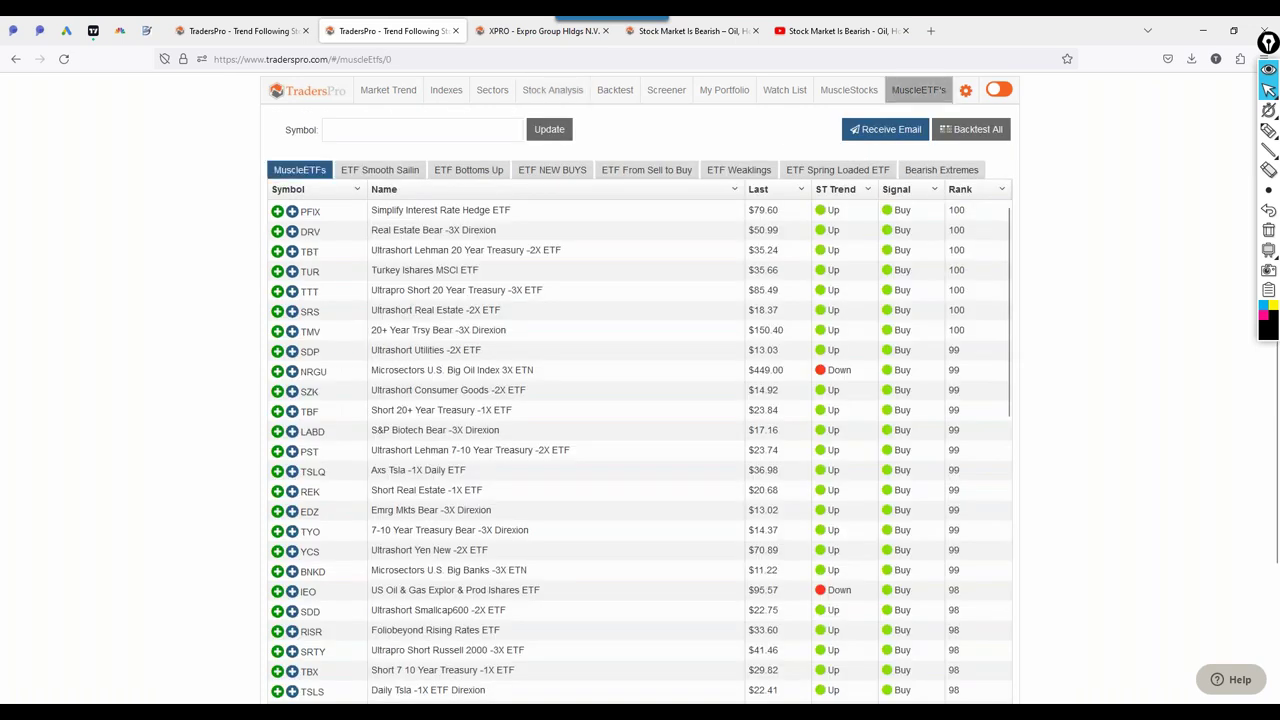
{"action": "left_click", "coordinate": [418, 237]}
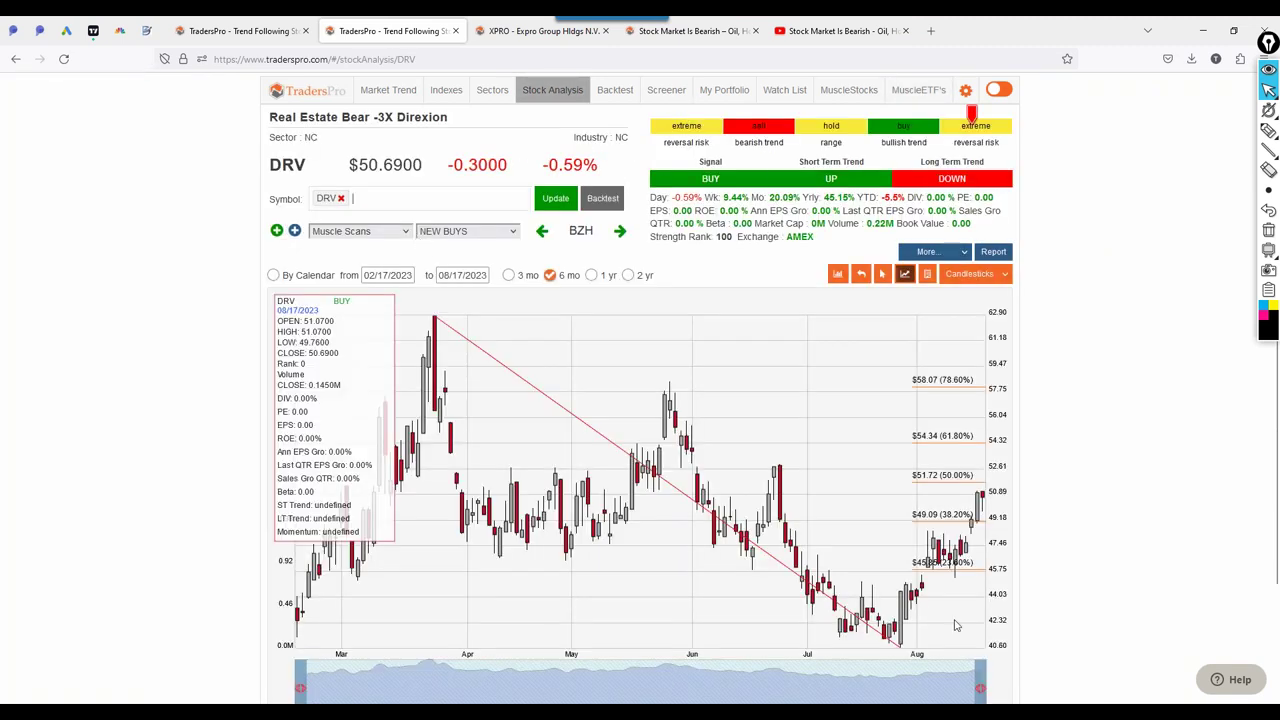
{"action": "left_click", "coordinate": [15, 58]}
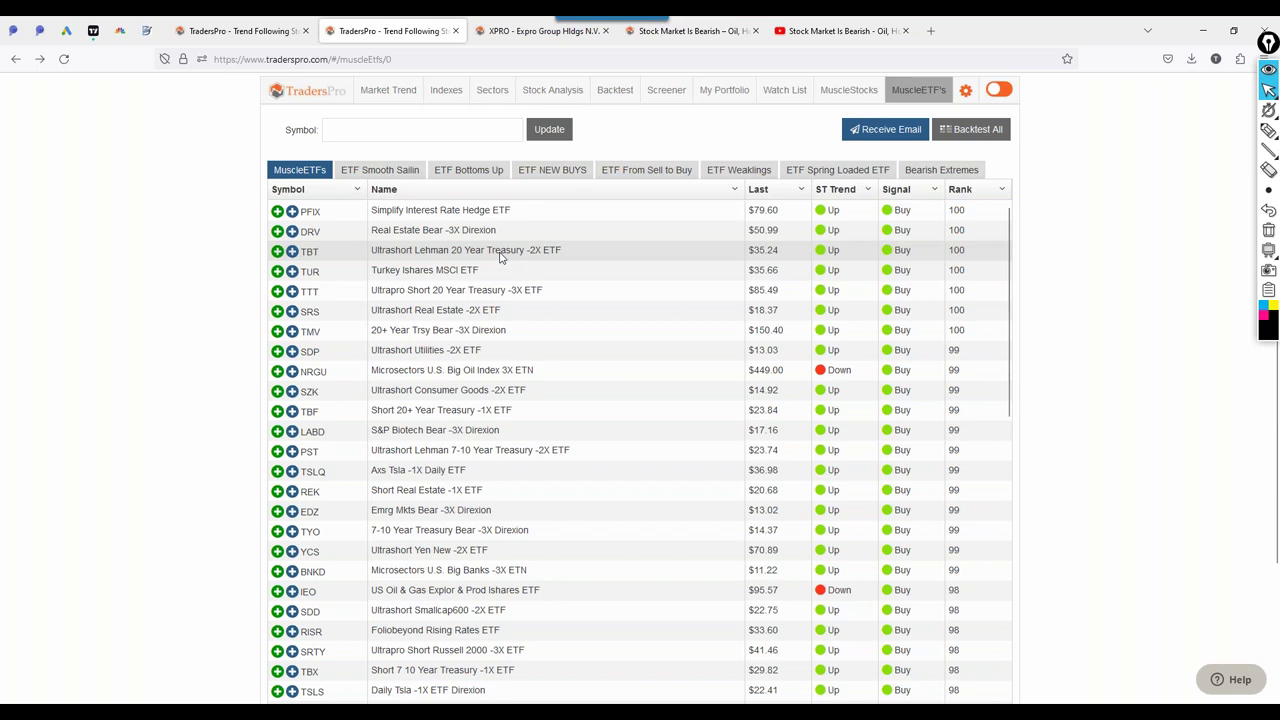
{"action": "left_click", "coordinate": [501, 257]}
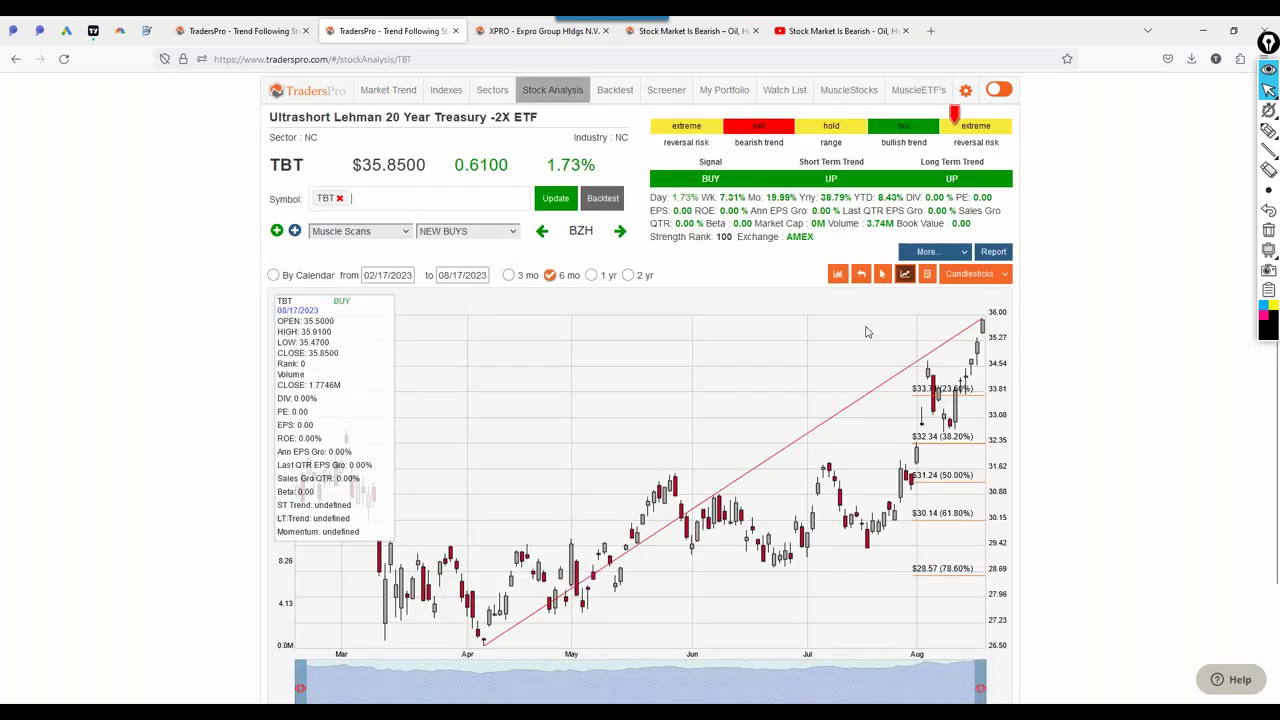
{"action": "left_click", "coordinate": [15, 59]}
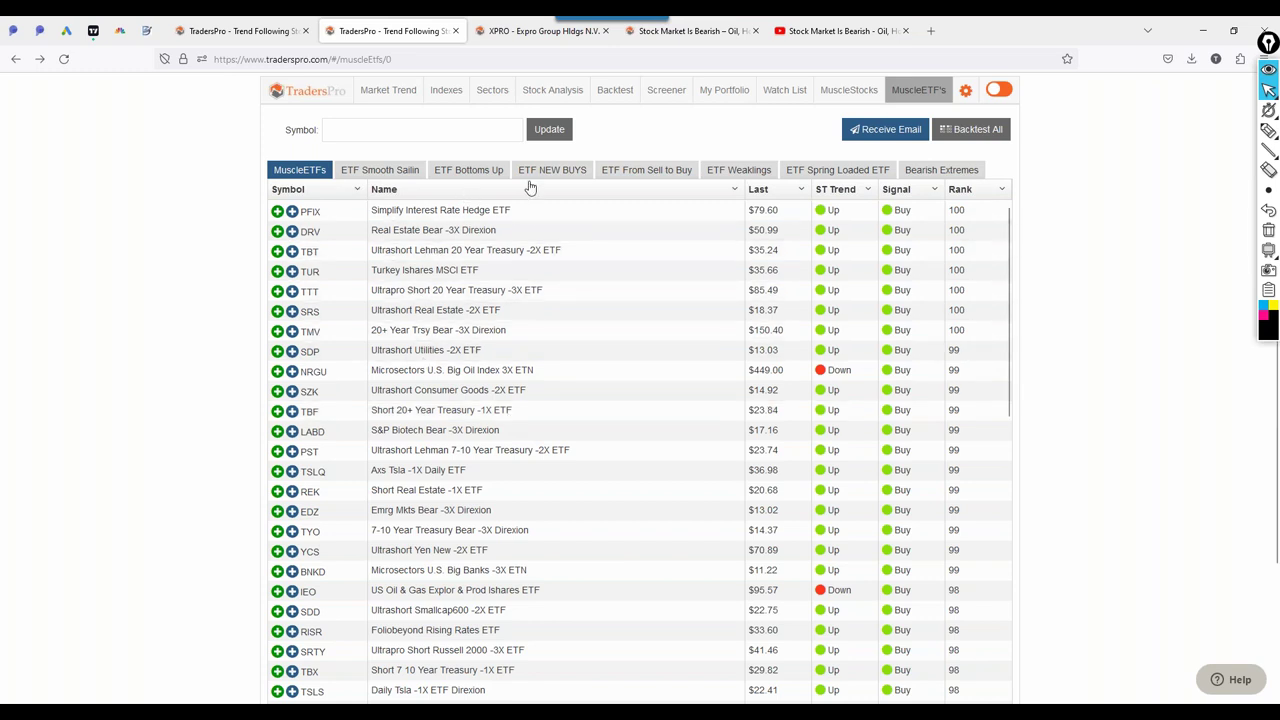
{"action": "left_click", "coordinate": [1268, 130]}
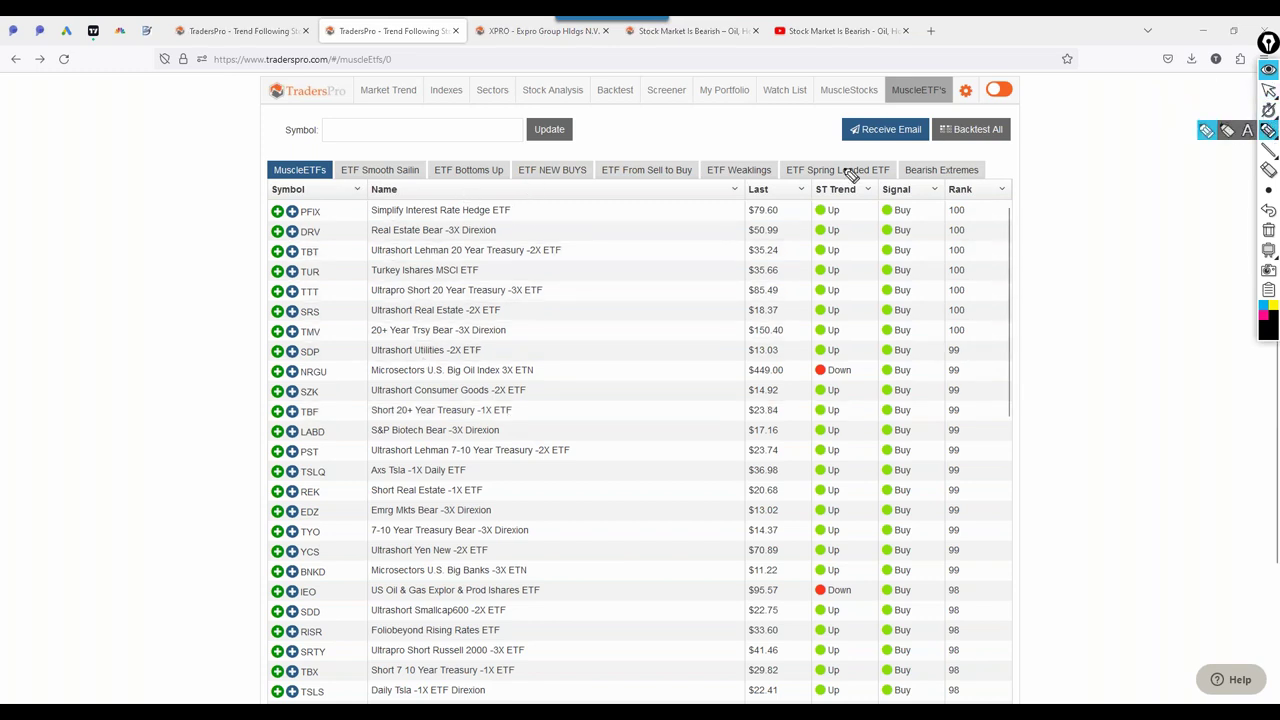
{"action": "mouse_move", "coordinate": [953, 76]}
{"action": "left_mouse_down"}
{"action": "mouse_move", "coordinate": [890, 86]}
{"action": "mouse_move", "coordinate": [962, 100]}
{"action": "left_mouse_up"}
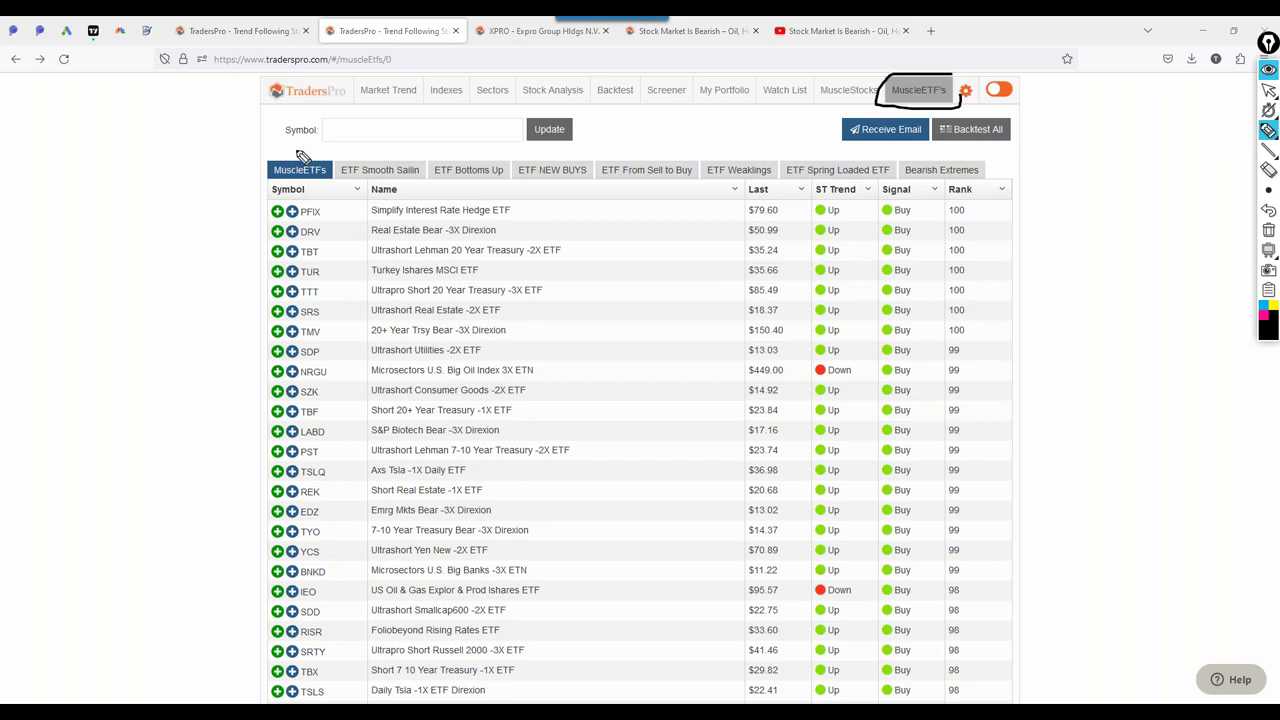
{"action": "mouse_move", "coordinate": [298, 152]}
{"action": "left_mouse_down"}
{"action": "mouse_move", "coordinate": [277, 178]}
{"action": "mouse_move", "coordinate": [330, 152]}
{"action": "left_mouse_up"}
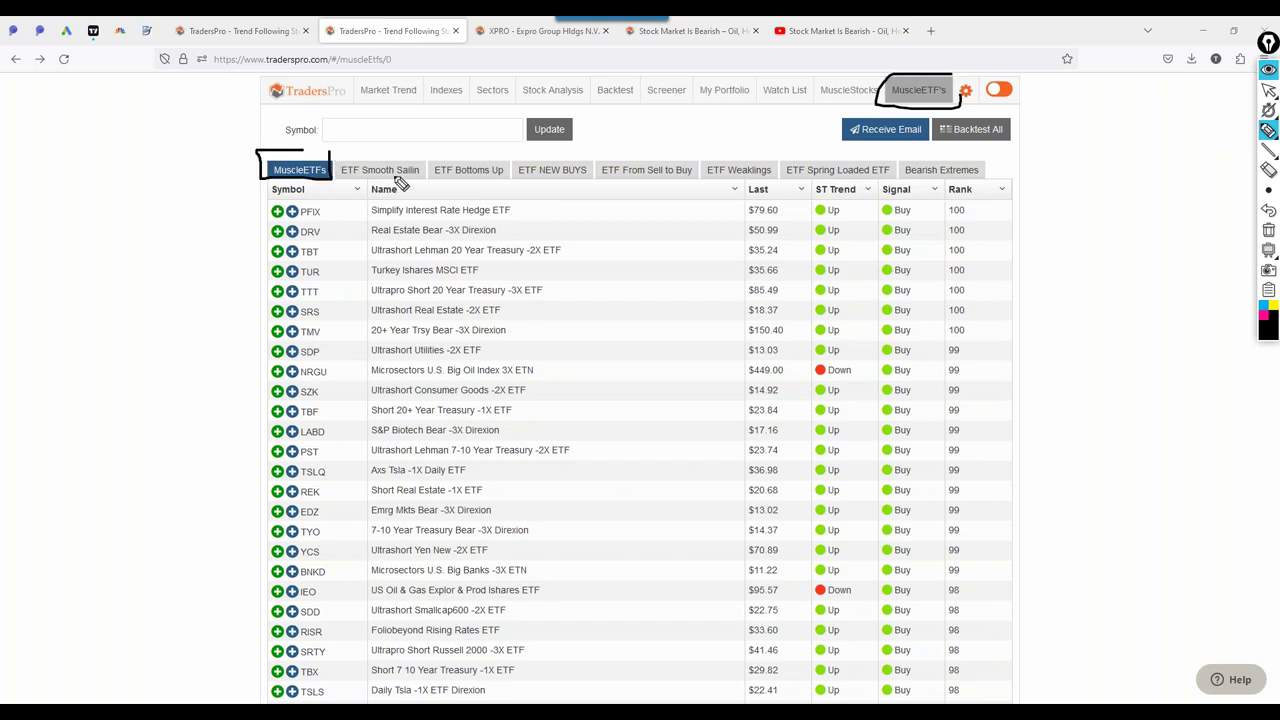
{"action": "mouse_move", "coordinate": [243, 175]}
{"action": "left_mouse_down"}
{"action": "mouse_move", "coordinate": [265, 345]}
{"action": "mouse_move", "coordinate": [482, 350]}
{"action": "mouse_move", "coordinate": [633, 266]}
{"action": "mouse_move", "coordinate": [634, 213]}
{"action": "left_mouse_up"}
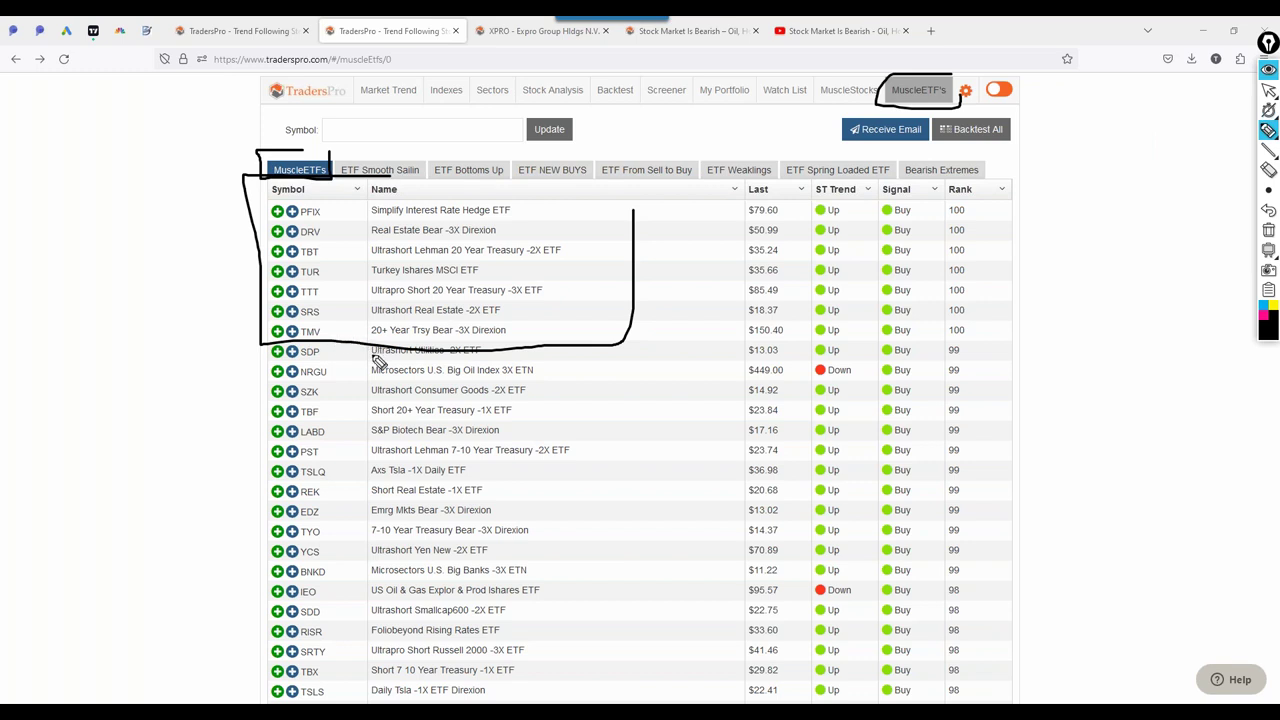
{"action": "left_click_drag", "start_coordinate": [336, 351], "coordinate": [363, 363]}
{"action": "left_click", "coordinate": [1267, 232]}
{"action": "left_click_drag", "start_coordinate": [522, 210], "coordinate": [580, 253]}
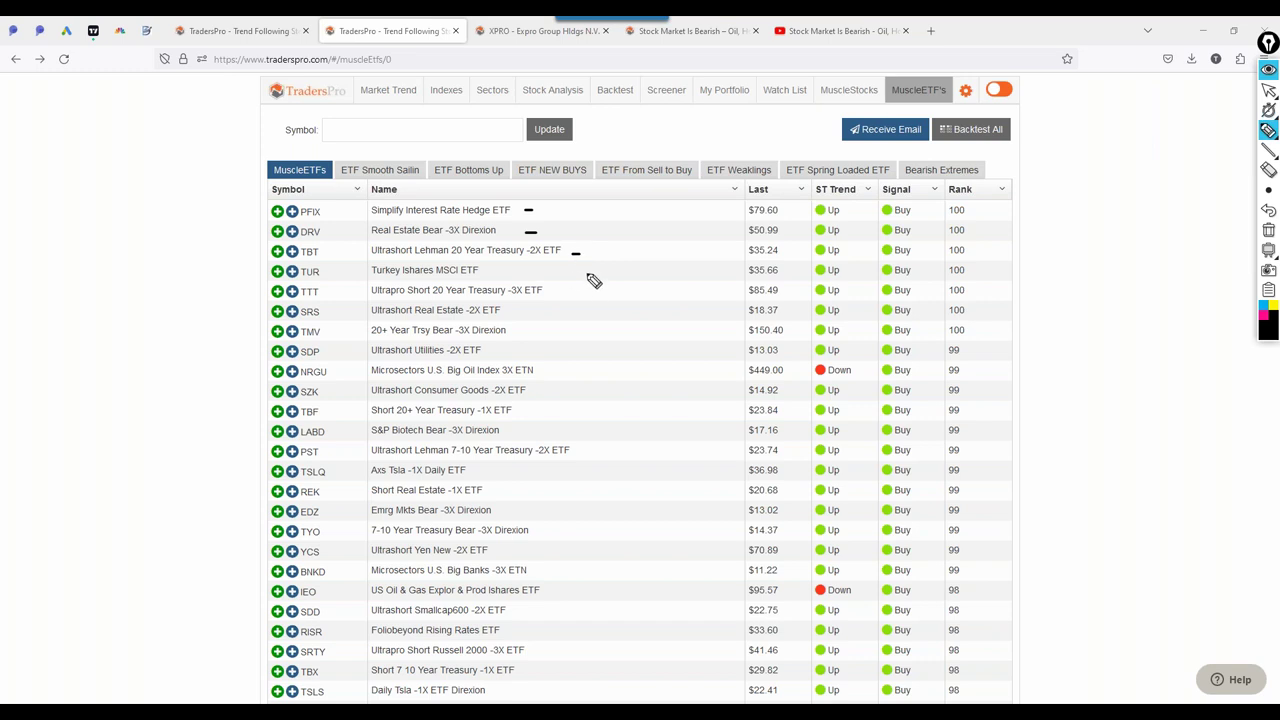
{"action": "left_click_drag", "start_coordinate": [386, 280], "coordinate": [379, 281]}
{"action": "left_click", "coordinate": [550, 391]}
{"action": "mouse_move", "coordinate": [522, 360]}
{"action": "left_mouse_down"}
{"action": "mouse_move", "coordinate": [400, 357]}
{"action": "mouse_move", "coordinate": [368, 388]}
{"action": "mouse_move", "coordinate": [490, 390]}
{"action": "mouse_move", "coordinate": [536, 375]}
{"action": "mouse_move", "coordinate": [511, 382]}
{"action": "left_mouse_up"}
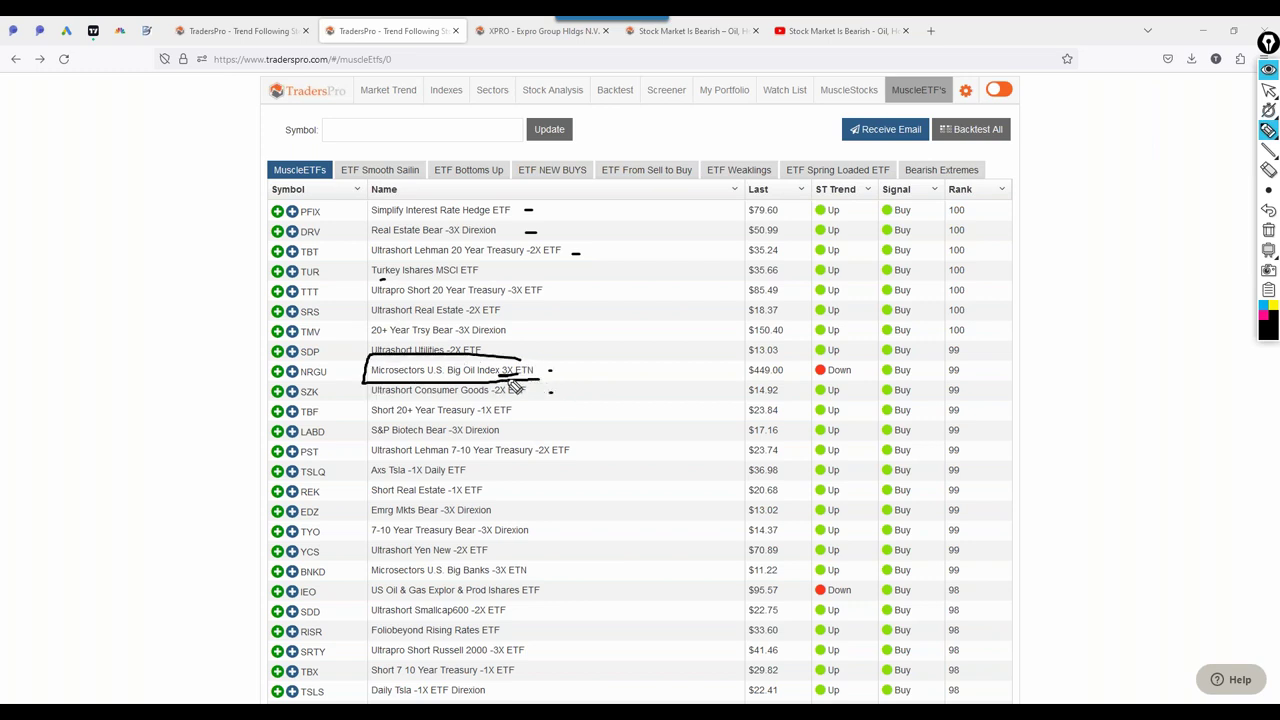
{"action": "mouse_move", "coordinate": [464, 221]}
{"action": "left_mouse_down"}
{"action": "mouse_move", "coordinate": [448, 233]}
{"action": "mouse_move", "coordinate": [462, 241]}
{"action": "mouse_move", "coordinate": [458, 222]}
{"action": "left_mouse_up"}
{"action": "mouse_move", "coordinate": [530, 357]}
{"action": "left_mouse_down"}
{"action": "mouse_move", "coordinate": [500, 384]}
{"action": "mouse_move", "coordinate": [527, 378]}
{"action": "mouse_move", "coordinate": [526, 359]}
{"action": "left_mouse_up"}
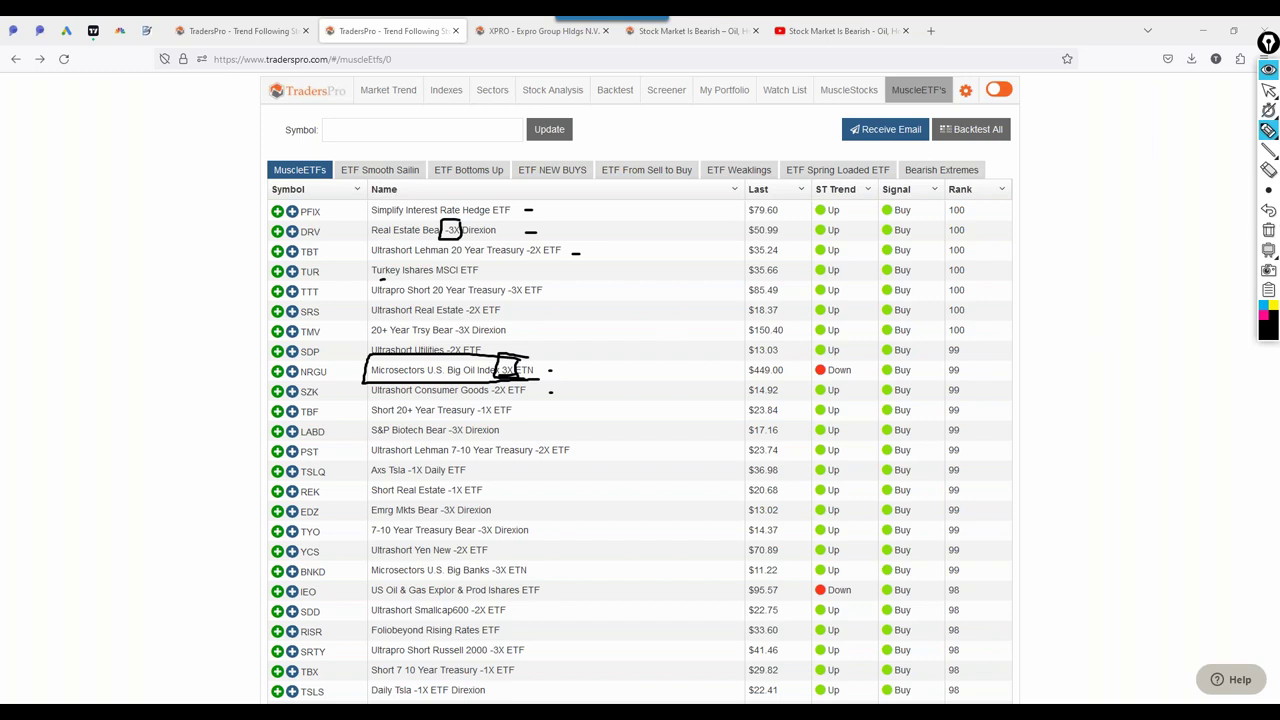
{"action": "left_click", "coordinate": [1268, 230]}
{"action": "left_click", "coordinate": [1268, 90]}
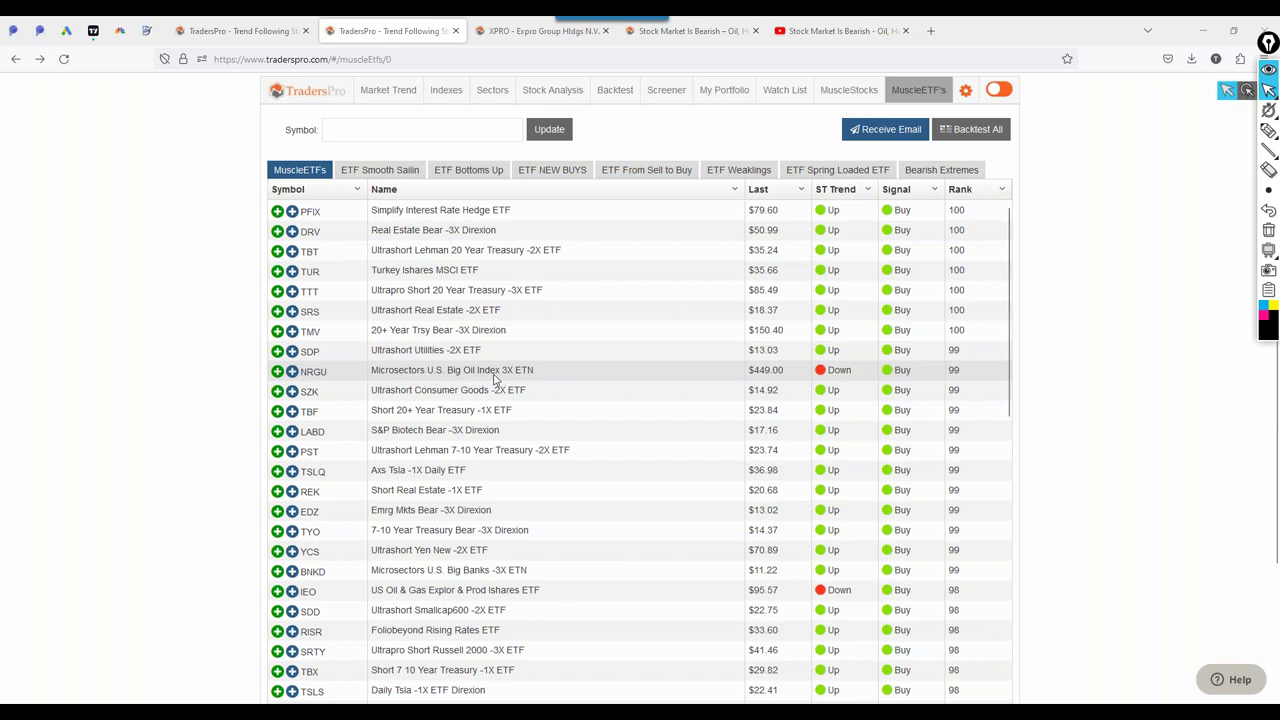
{"action": "left_click", "coordinate": [494, 380]}
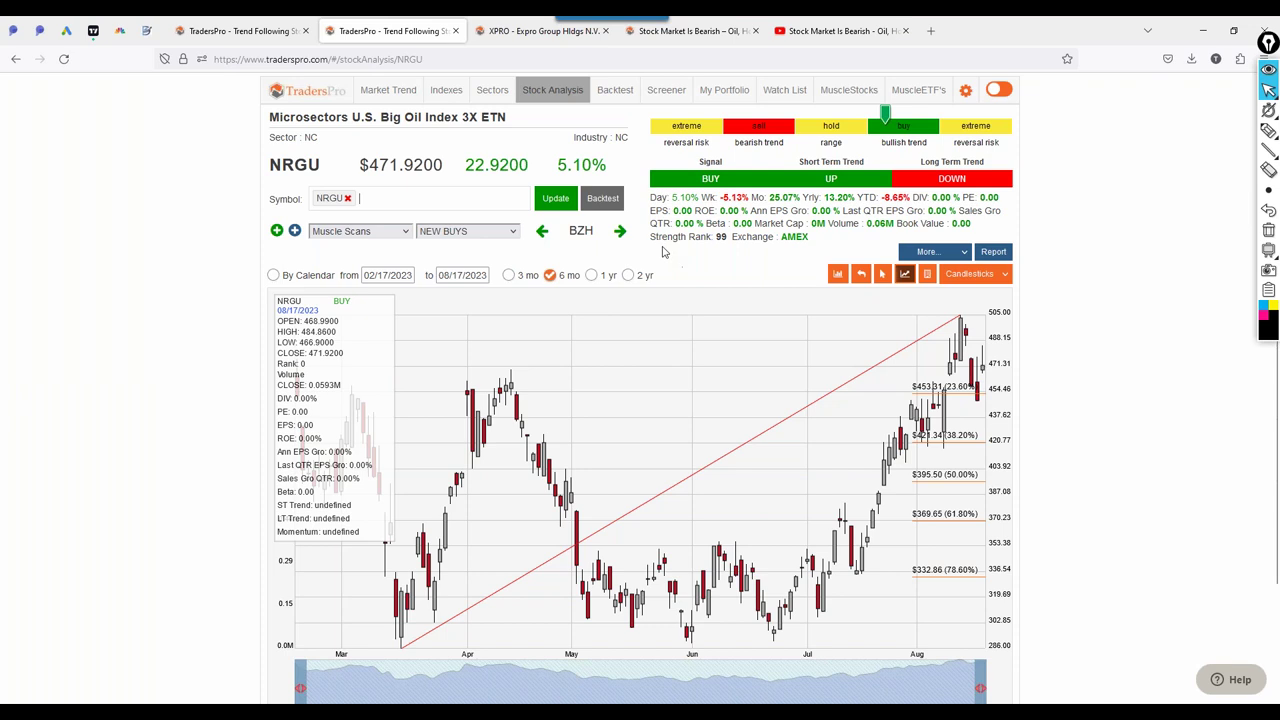
{"action": "left_click", "coordinate": [905, 276]}
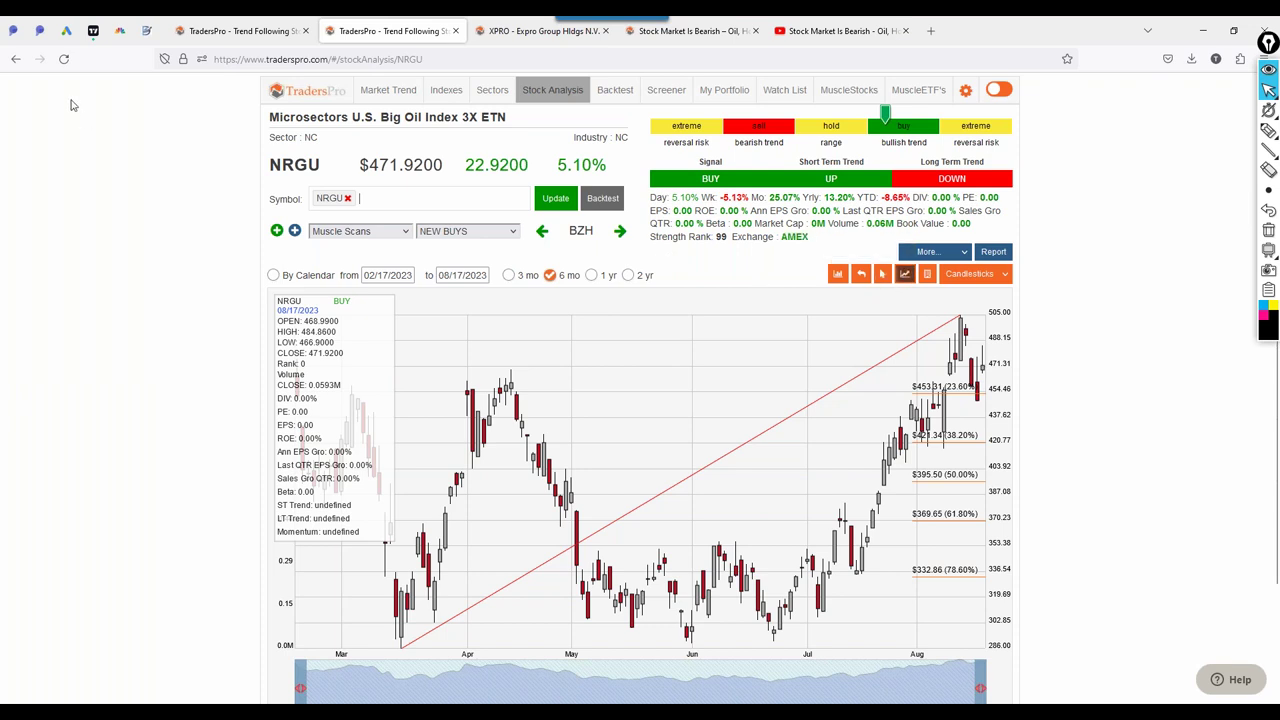
{"action": "left_click", "coordinate": [17, 60]}
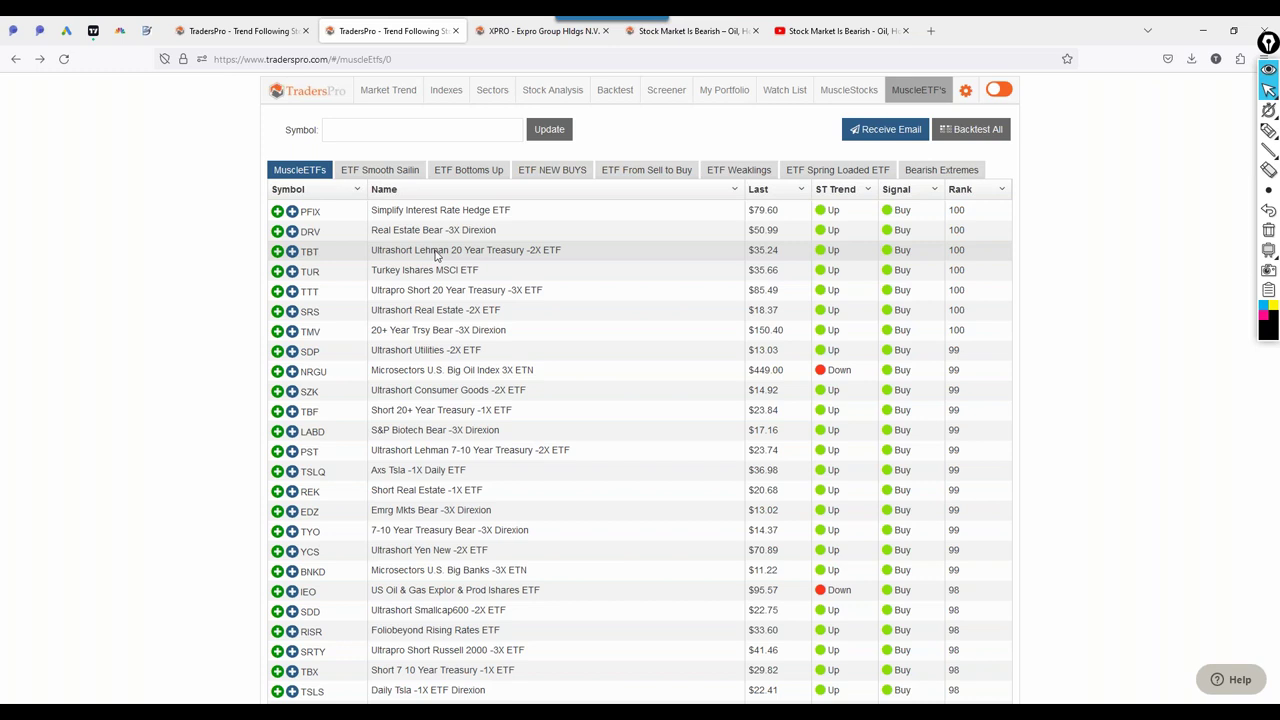
{"action": "left_click", "coordinate": [1268, 130]}
{"action": "mouse_move", "coordinate": [415, 201]}
{"action": "left_mouse_down"}
{"action": "mouse_move", "coordinate": [373, 211]}
{"action": "mouse_move", "coordinate": [358, 268]}
{"action": "mouse_move", "coordinate": [426, 238]}
{"action": "left_mouse_up"}
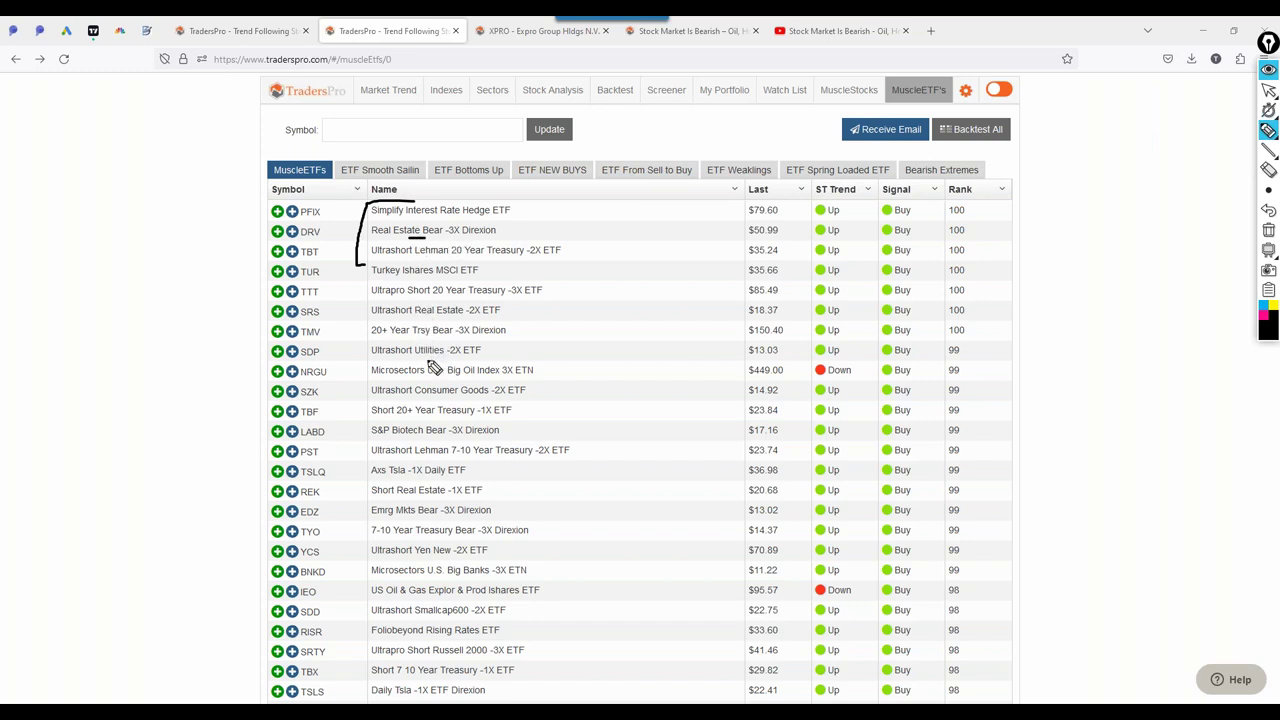
{"action": "mouse_move", "coordinate": [405, 360]}
{"action": "left_mouse_down"}
{"action": "mouse_move", "coordinate": [476, 367]}
{"action": "mouse_move", "coordinate": [500, 355]}
{"action": "mouse_move", "coordinate": [442, 344]}
{"action": "left_mouse_up"}
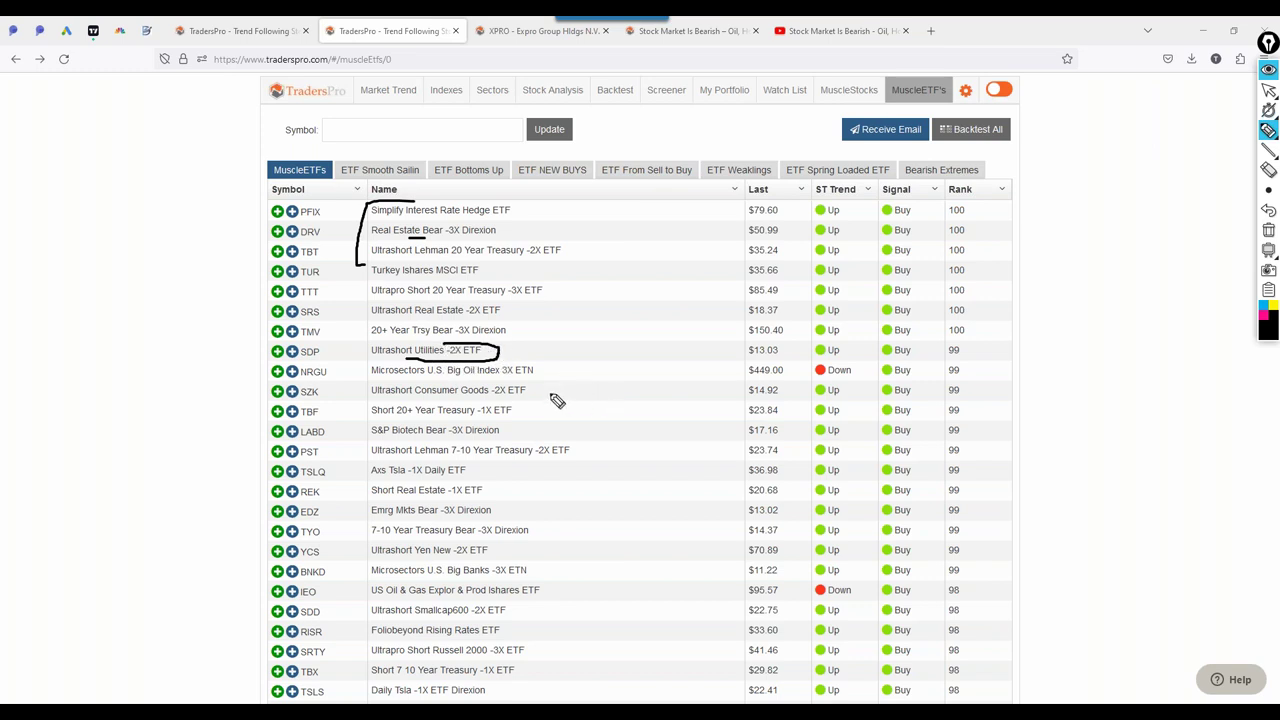
{"action": "mouse_move", "coordinate": [356, 383]}
{"action": "left_mouse_down"}
{"action": "mouse_move", "coordinate": [578, 388]}
{"action": "mouse_move", "coordinate": [436, 364]}
{"action": "left_mouse_up"}
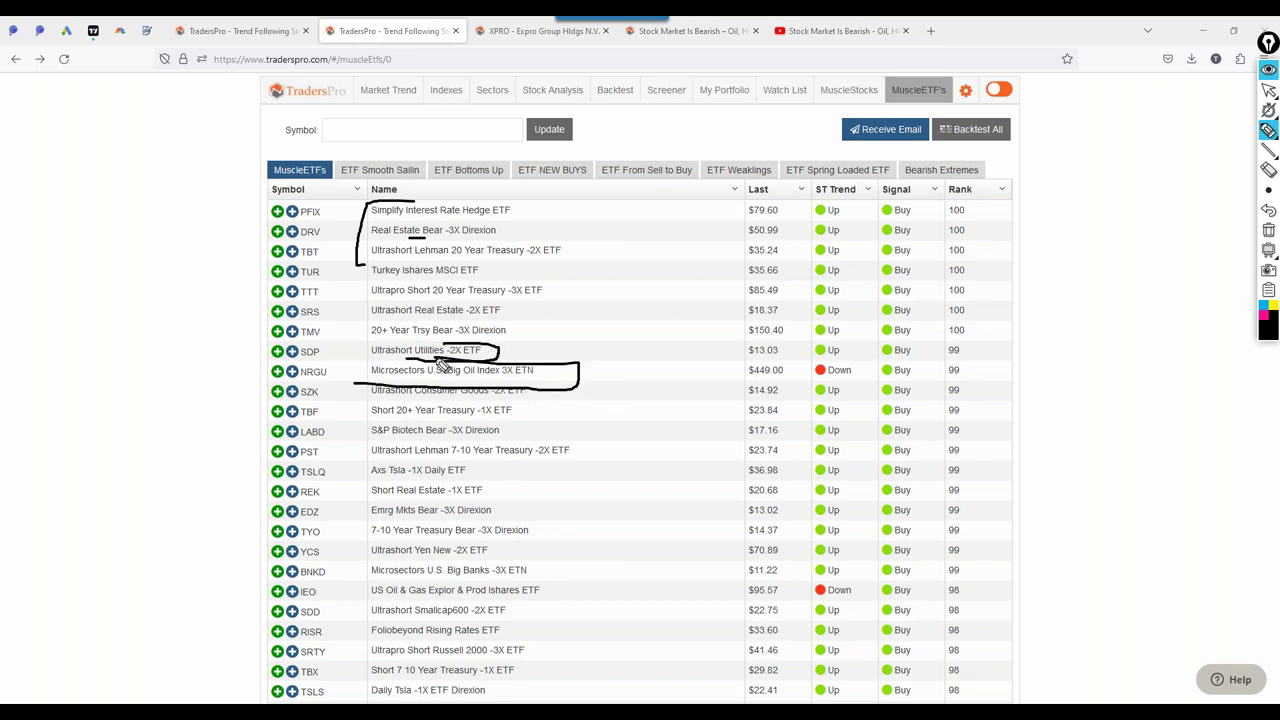
{"action": "left_click_drag", "start_coordinate": [405, 405], "coordinate": [446, 405]}
{"action": "left_click_drag", "start_coordinate": [370, 438], "coordinate": [506, 446]}
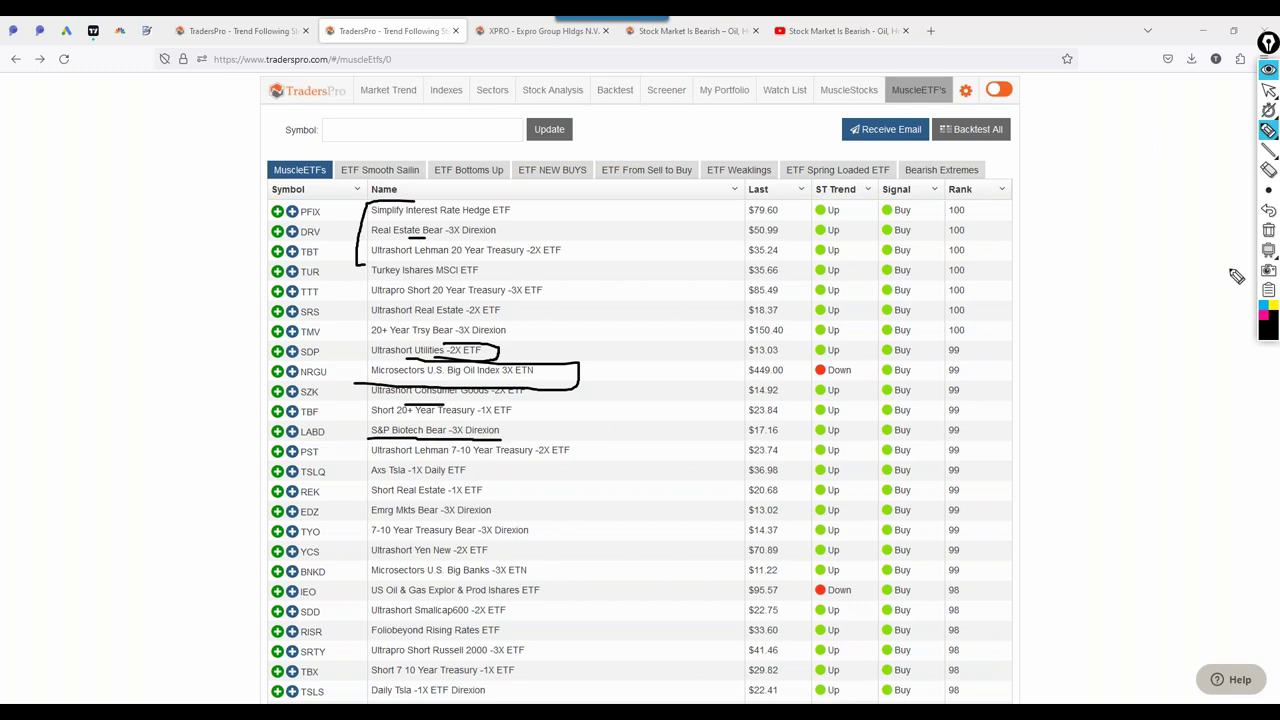
{"action": "left_click", "coordinate": [1268, 228]}
{"action": "left_click", "coordinate": [1268, 90]}
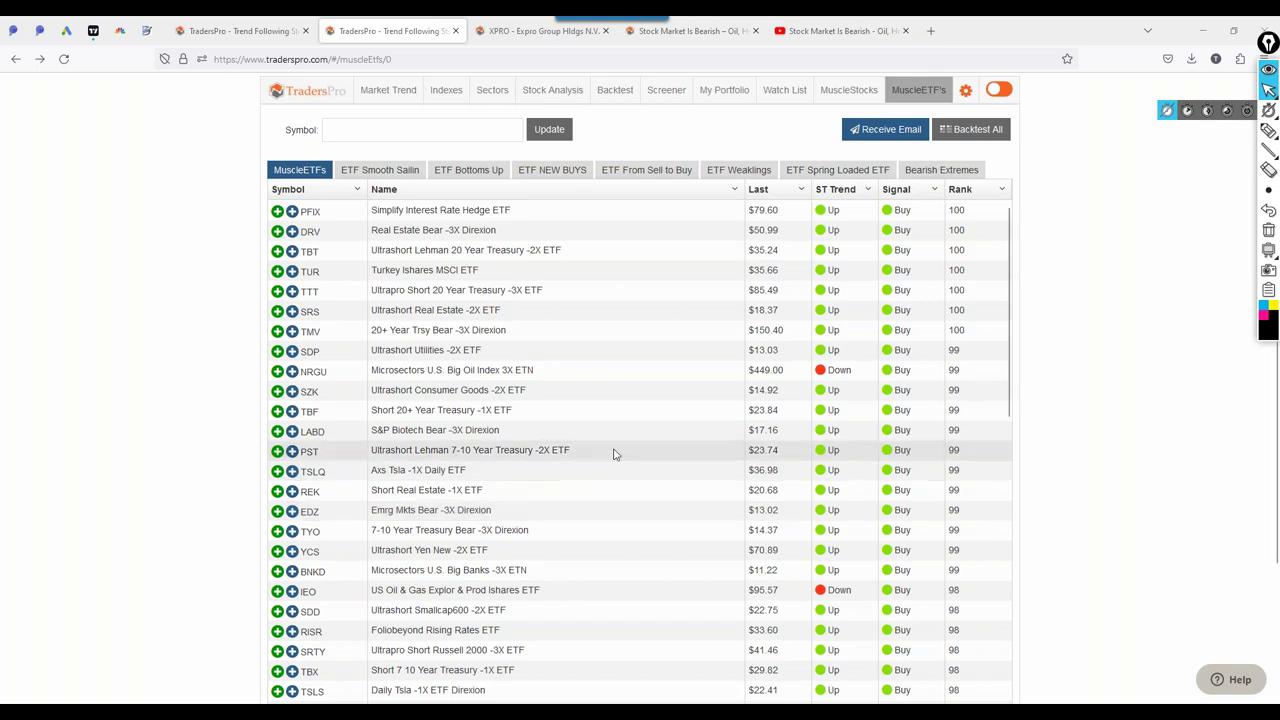
{"action": "left_click", "coordinate": [371, 90]}
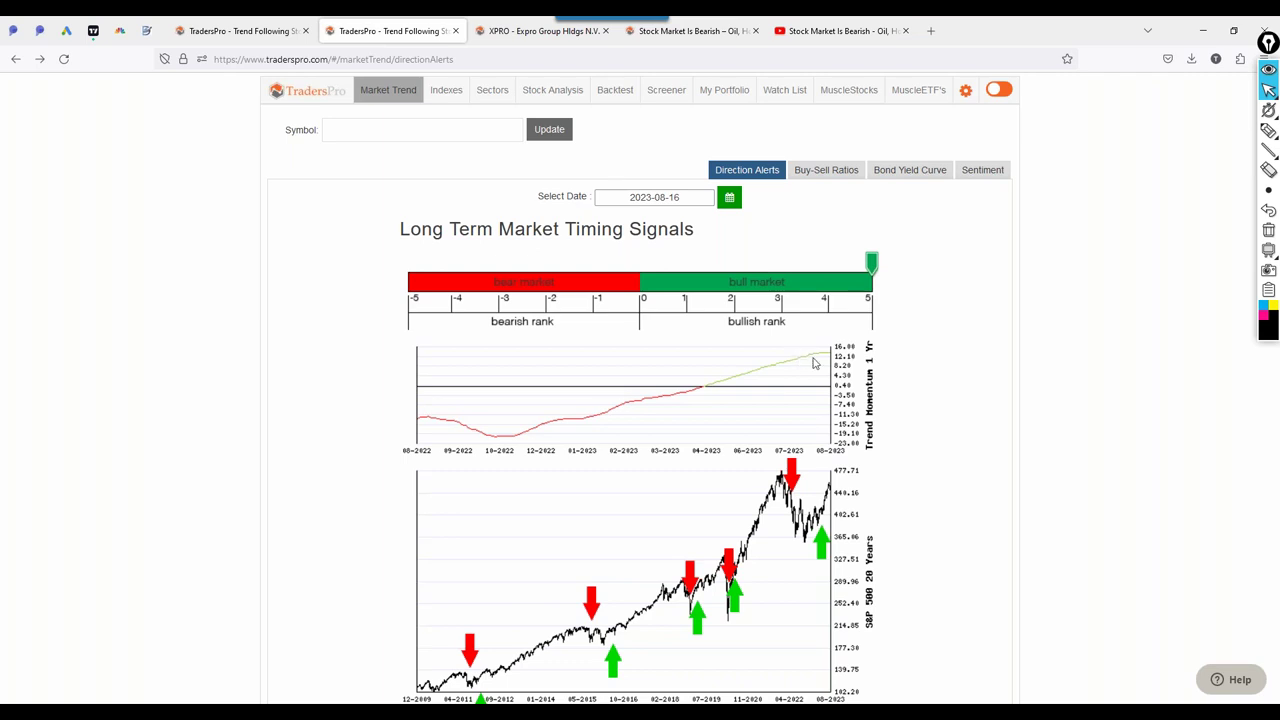
Scroll through the Long Term Market Timing Signals text and back to the top
{"action": "scroll", "coordinate": [806, 367], "scroll_direction": "down", "scroll_amount": 1}
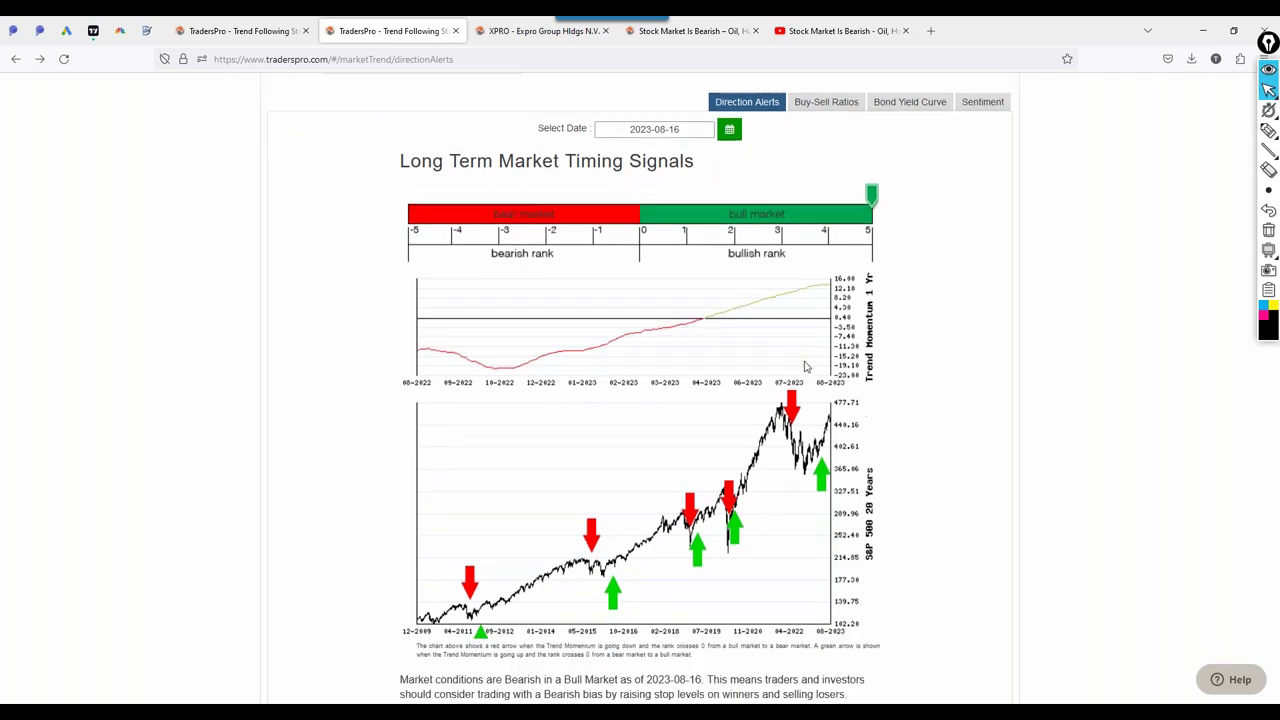
{"action": "scroll", "coordinate": [806, 367], "scroll_direction": "down", "scroll_amount": 1}
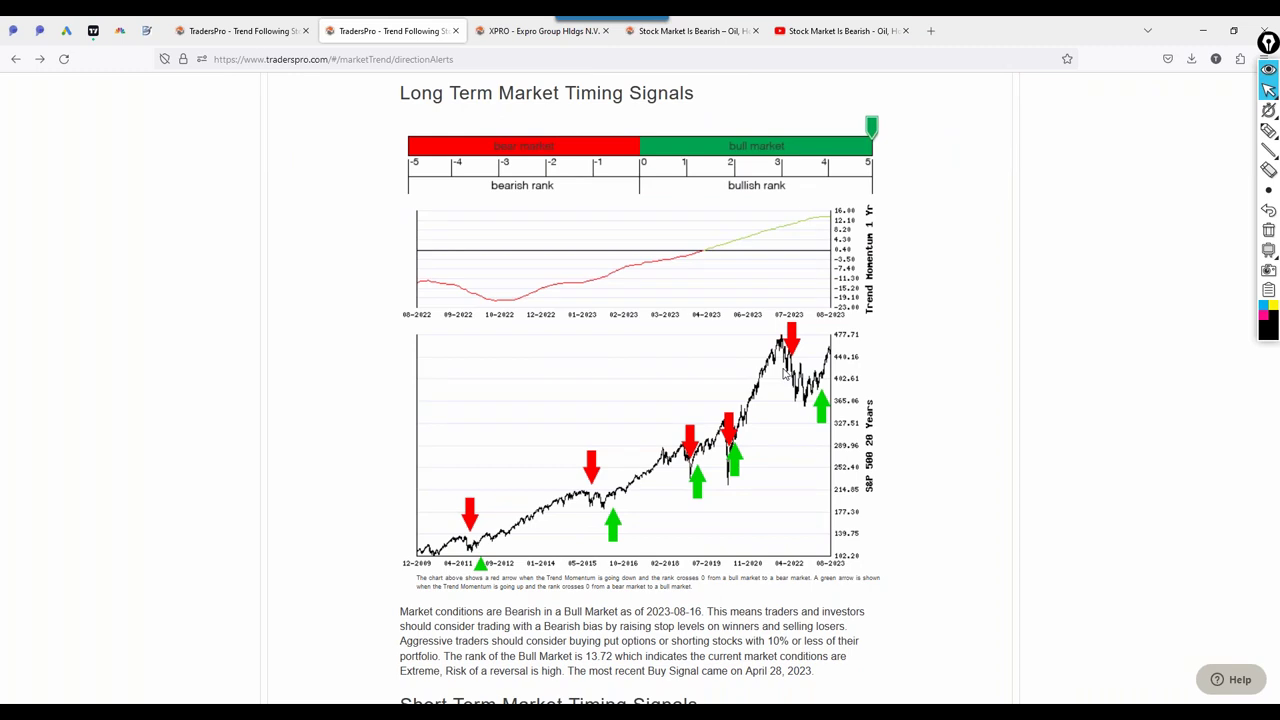
{"action": "scroll", "coordinate": [785, 373], "scroll_direction": "down", "scroll_amount": 1}
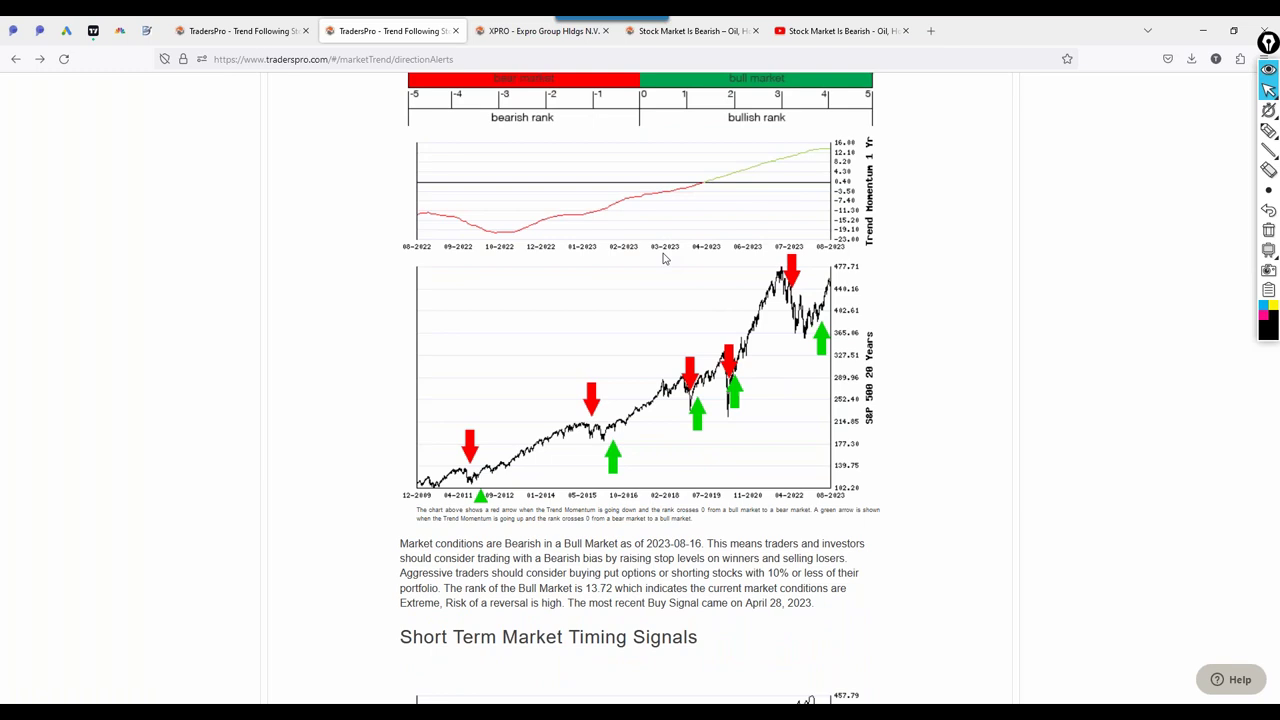
{"action": "scroll", "coordinate": [663, 257], "scroll_direction": "up", "scroll_amount": 3}
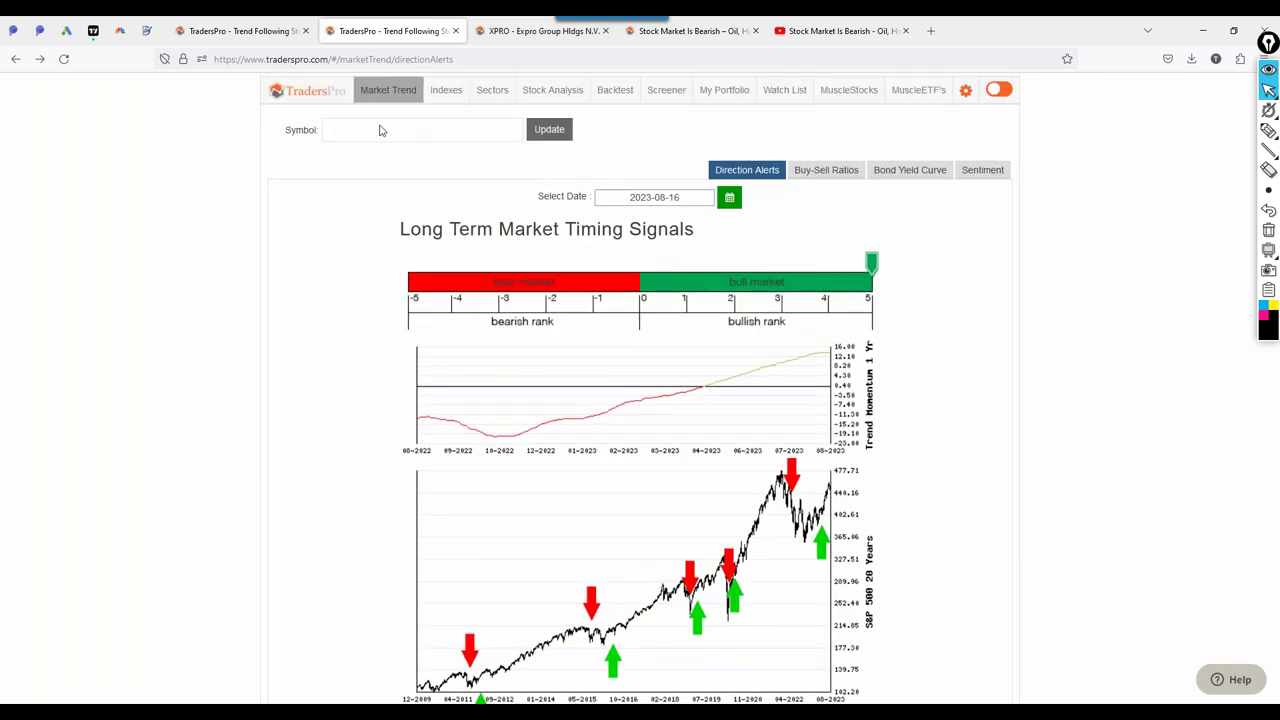
Load SPY, sketch projected downward breakdown arrows on its chart, then erase them
{"action": "left_click", "coordinate": [380, 130]}
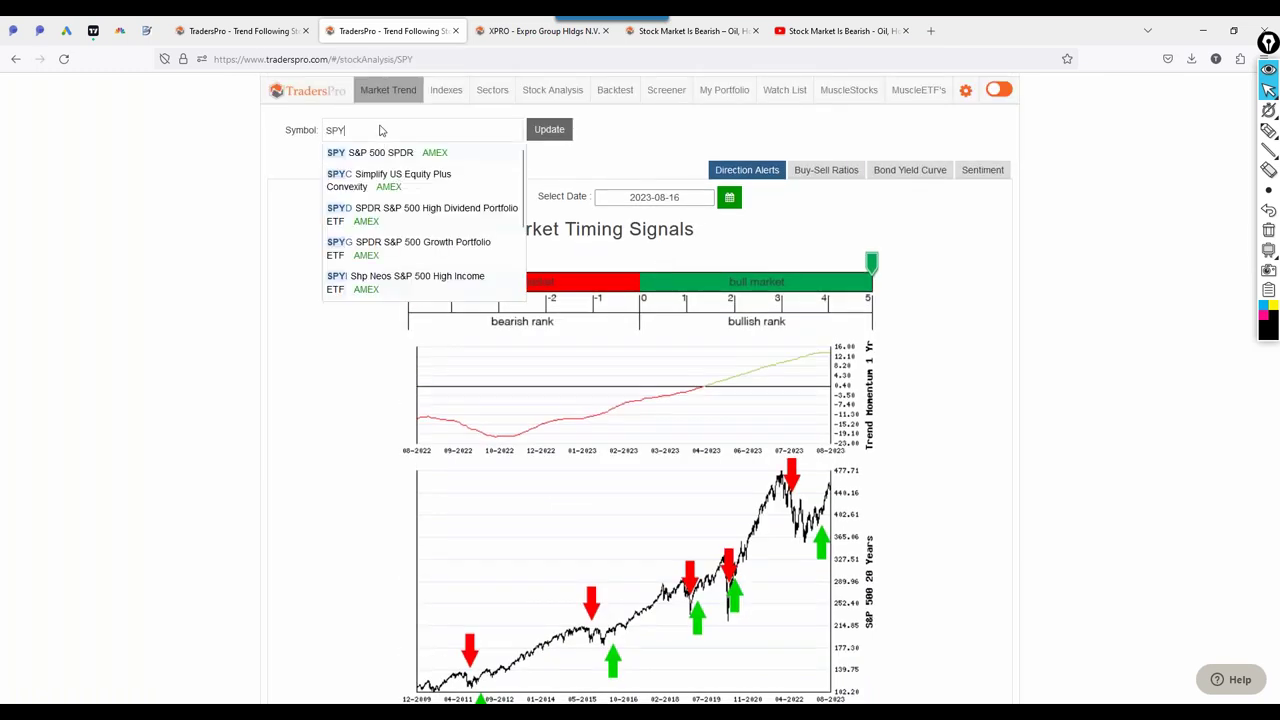
{"action": "key", "text": "Return"}
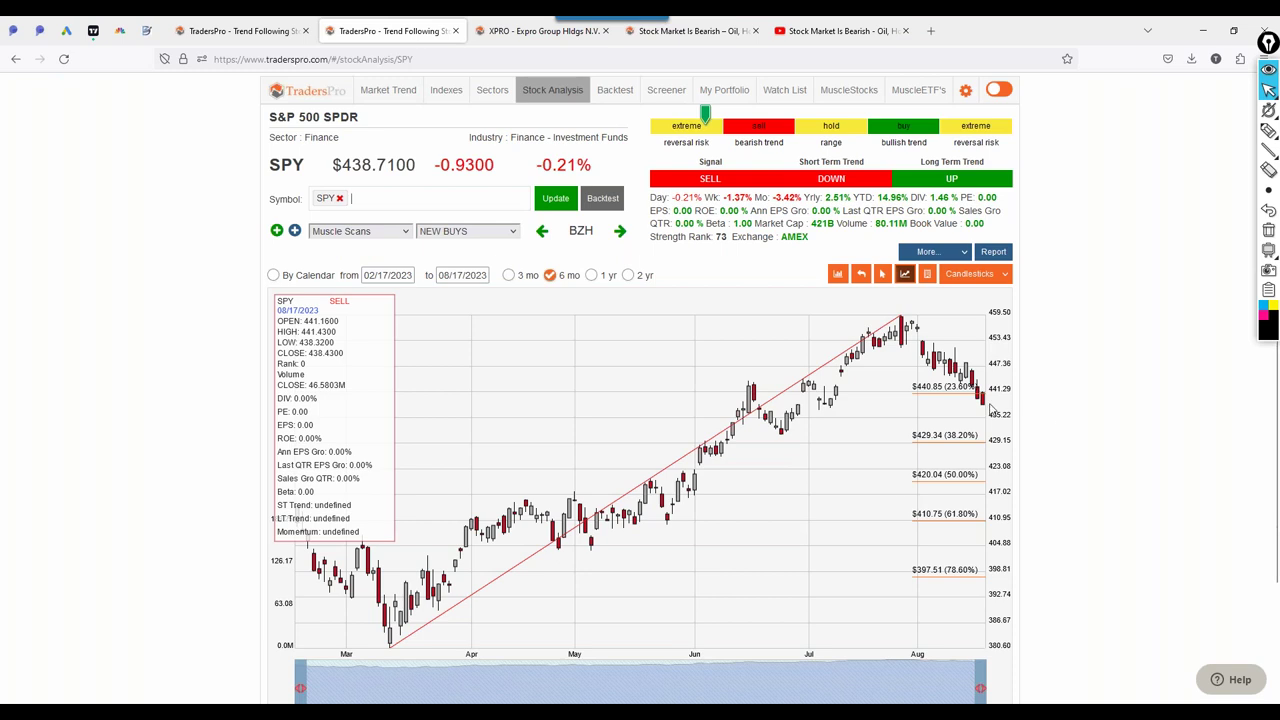
{"action": "left_click", "coordinate": [1268, 130]}
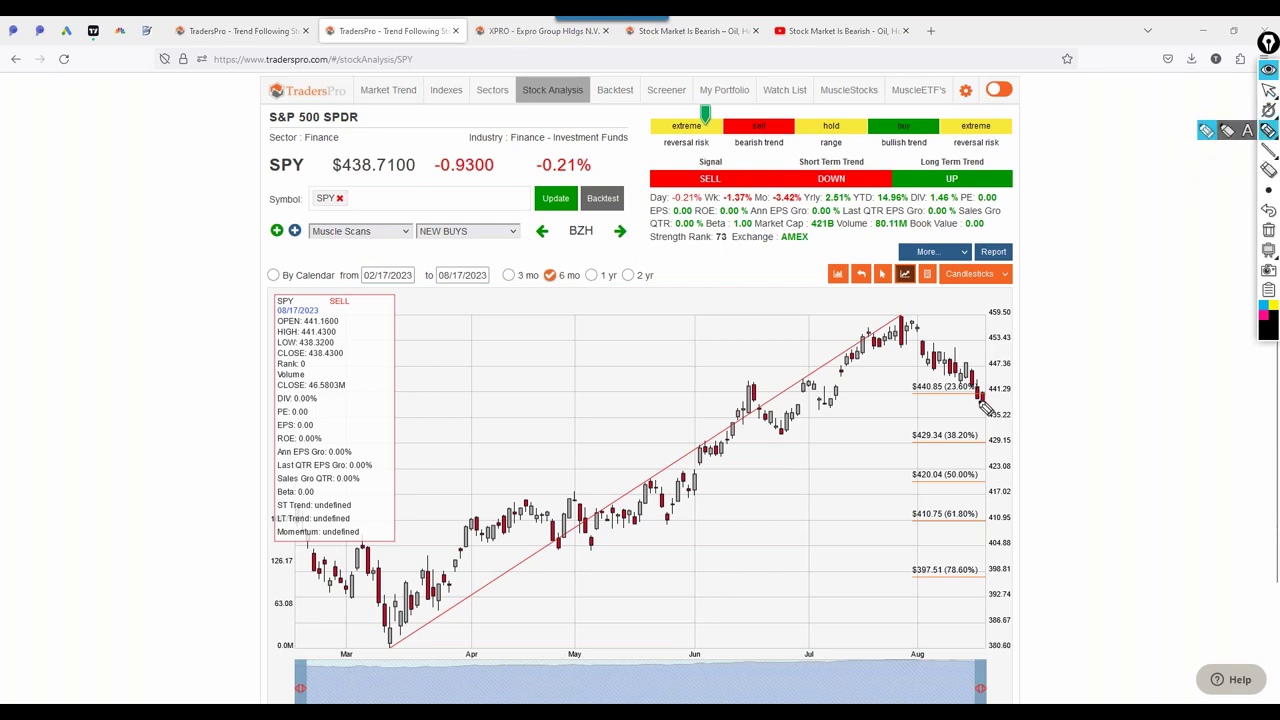
{"action": "mouse_move", "coordinate": [979, 398]}
{"action": "left_mouse_down"}
{"action": "mouse_move", "coordinate": [988, 446]}
{"action": "mouse_move", "coordinate": [1014, 394]}
{"action": "mouse_move", "coordinate": [1002, 392]}
{"action": "left_mouse_up"}
{"action": "mouse_move", "coordinate": [1011, 338]}
{"action": "left_mouse_down"}
{"action": "mouse_move", "coordinate": [1011, 394]}
{"action": "mouse_move", "coordinate": [1020, 368]}
{"action": "mouse_move", "coordinate": [1020, 416]}
{"action": "mouse_move", "coordinate": [1040, 474]}
{"action": "mouse_move", "coordinate": [1050, 466]}
{"action": "left_mouse_up"}
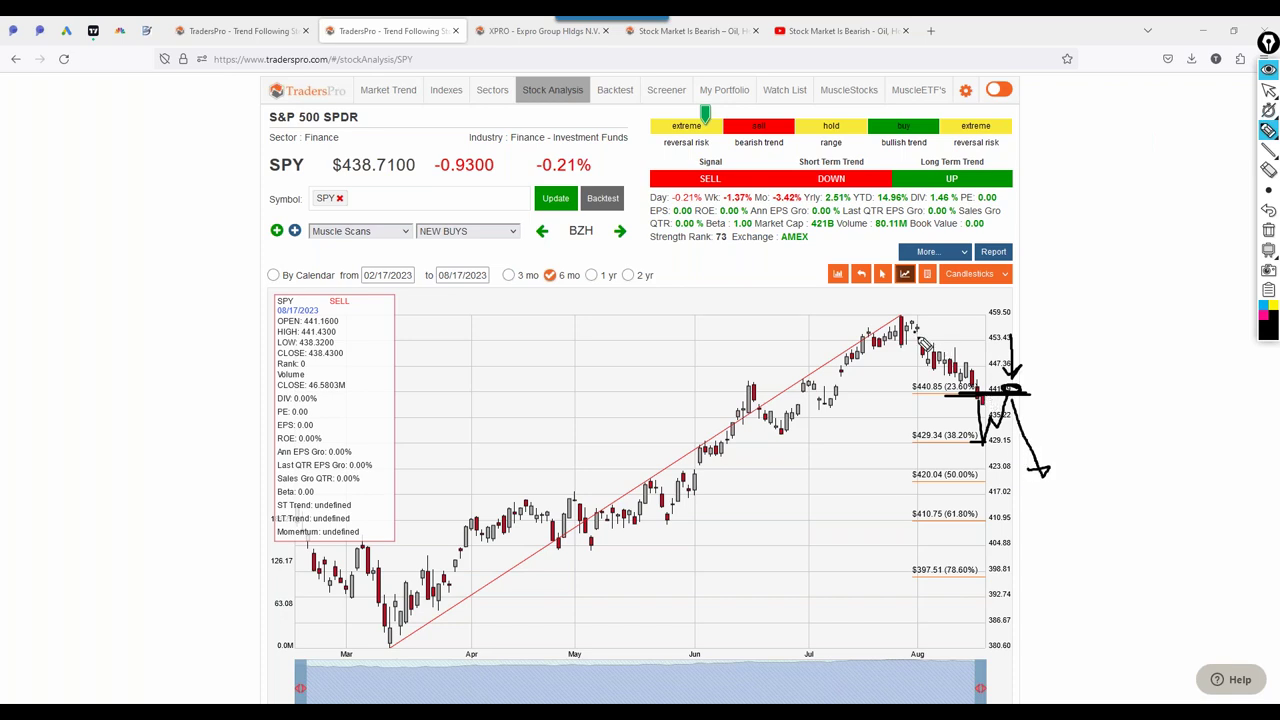
{"action": "mouse_move", "coordinate": [914, 332]}
{"action": "left_mouse_down"}
{"action": "mouse_move", "coordinate": [986, 446]}
{"action": "mouse_move", "coordinate": [1018, 398]}
{"action": "mouse_move", "coordinate": [1004, 384]}
{"action": "mouse_move", "coordinate": [1020, 394]}
{"action": "left_mouse_up"}
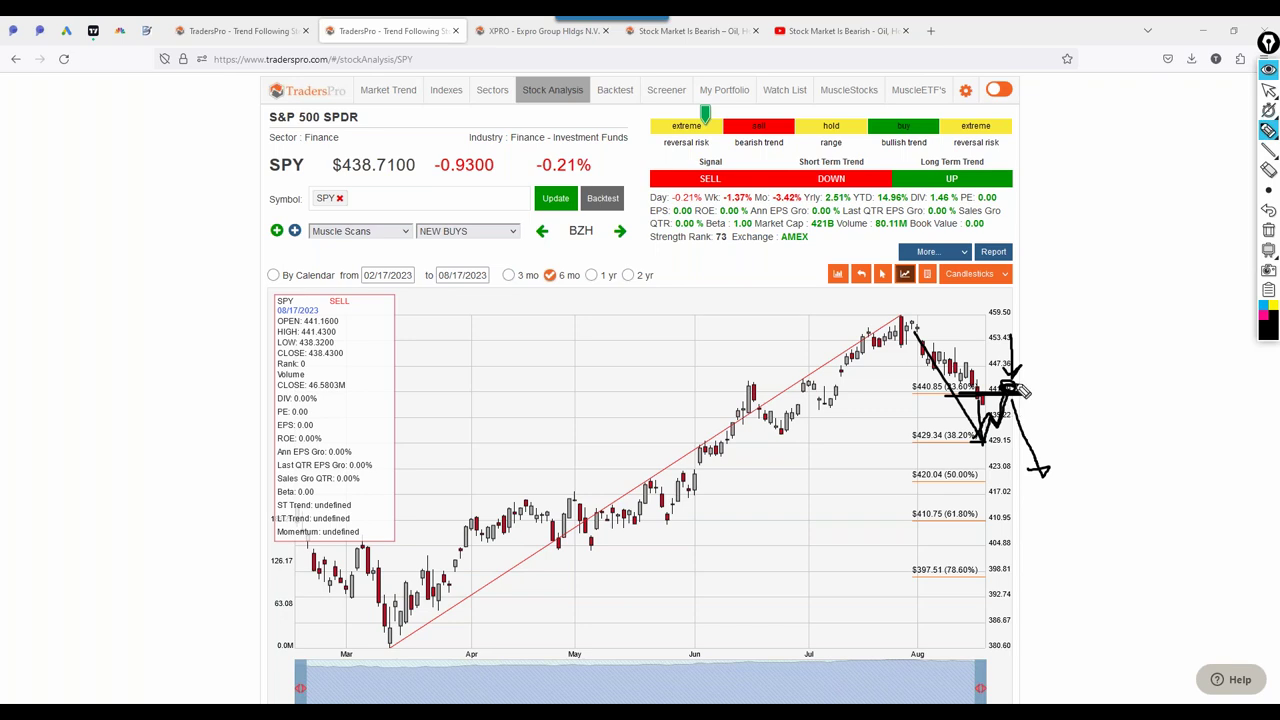
{"action": "left_click_drag", "start_coordinate": [1018, 400], "coordinate": [1056, 472]}
{"action": "left_click", "coordinate": [1267, 232]}
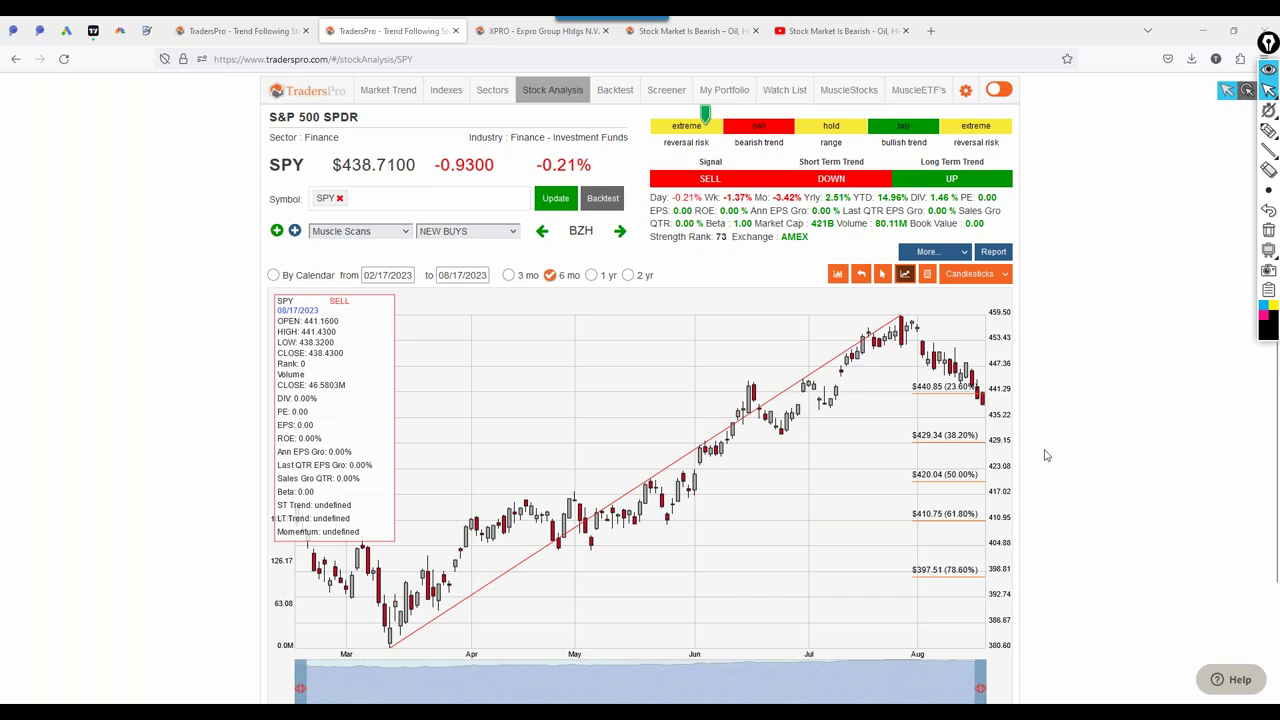
Circle the signal and trend panel, erase it, and go to the Indexes page
{"action": "left_click", "coordinate": [1268, 131]}
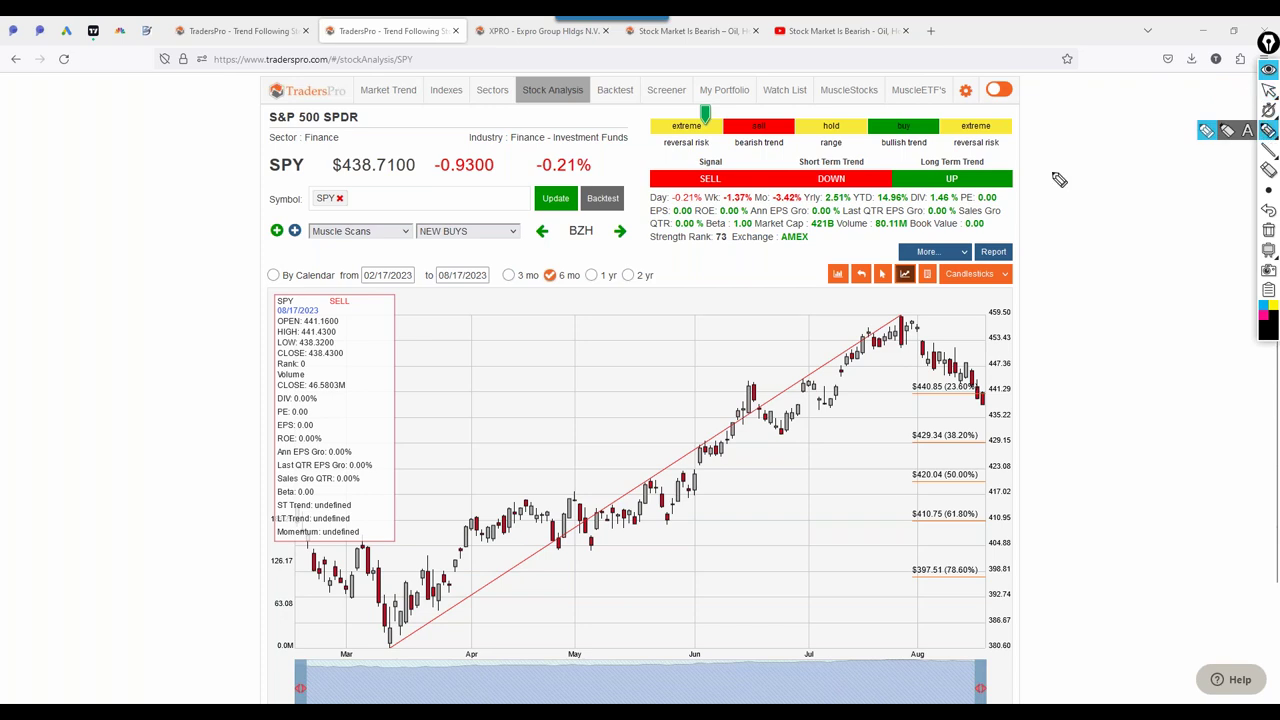
{"action": "mouse_move", "coordinate": [865, 93]}
{"action": "left_mouse_down"}
{"action": "mouse_move", "coordinate": [654, 131]}
{"action": "mouse_move", "coordinate": [1012, 180]}
{"action": "left_mouse_up"}
{"action": "left_click", "coordinate": [1268, 230]}
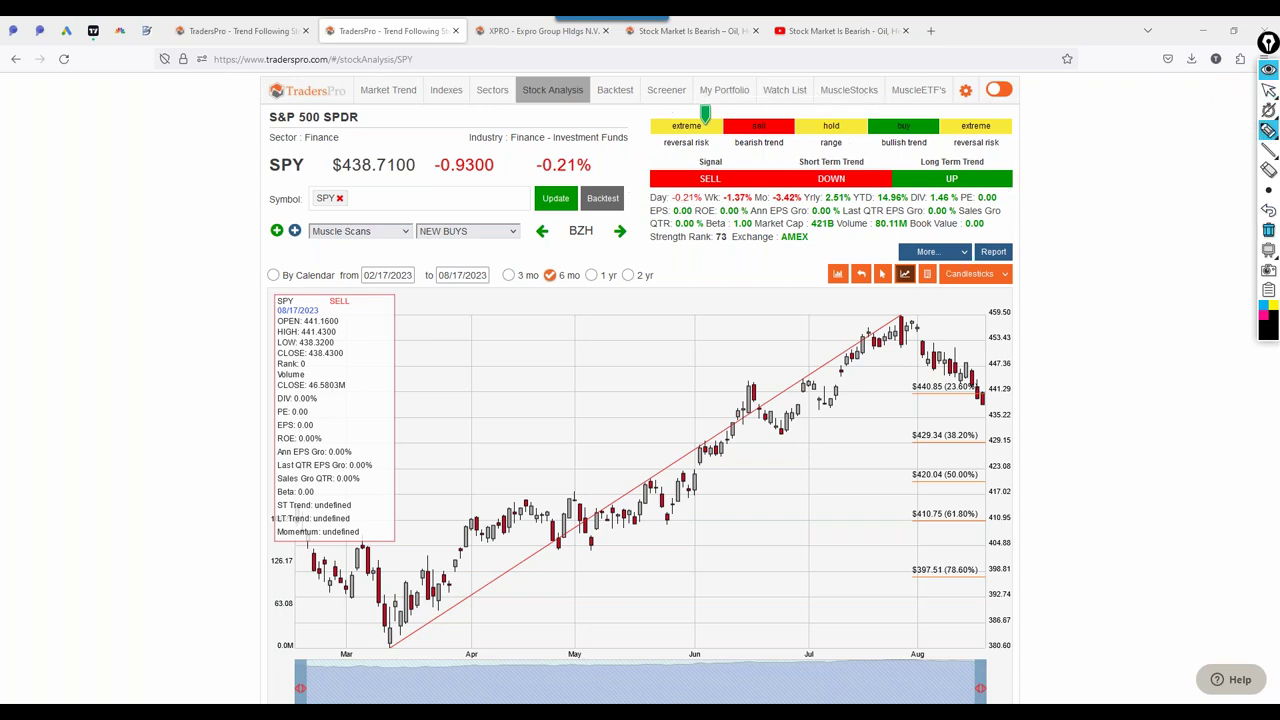
{"action": "left_click", "coordinate": [1268, 90]}
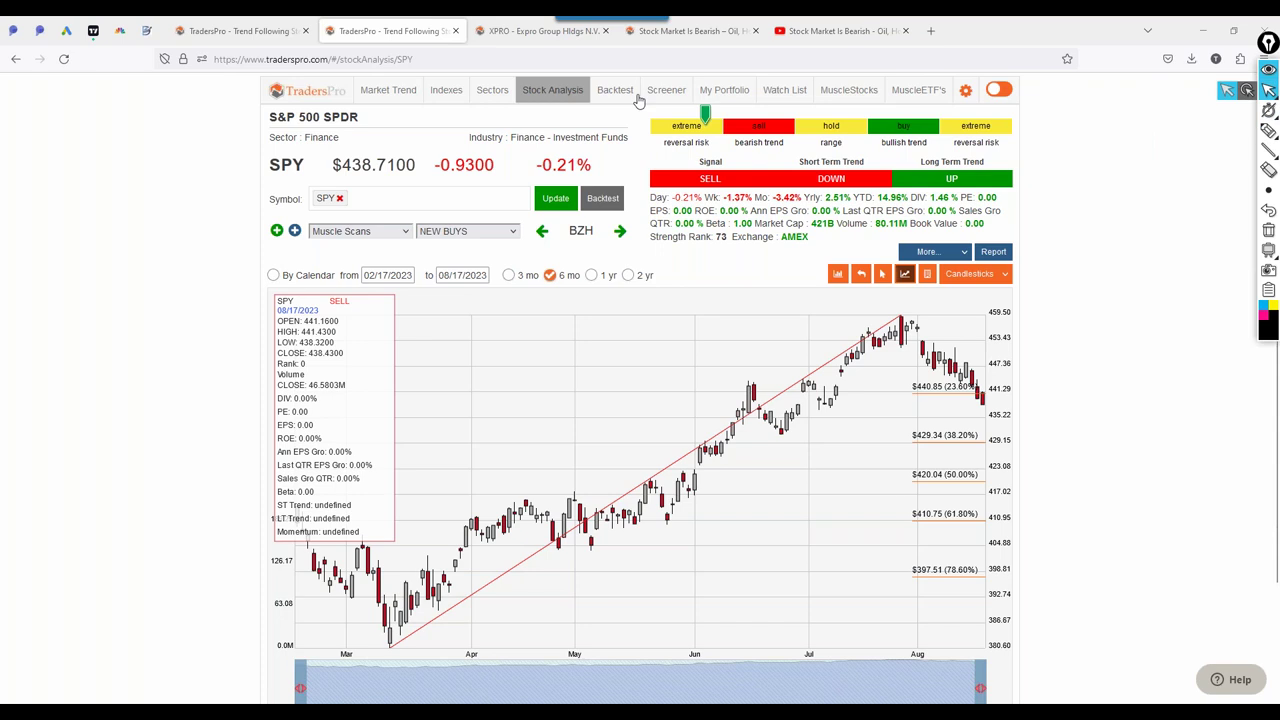
{"action": "left_click", "coordinate": [446, 90]}
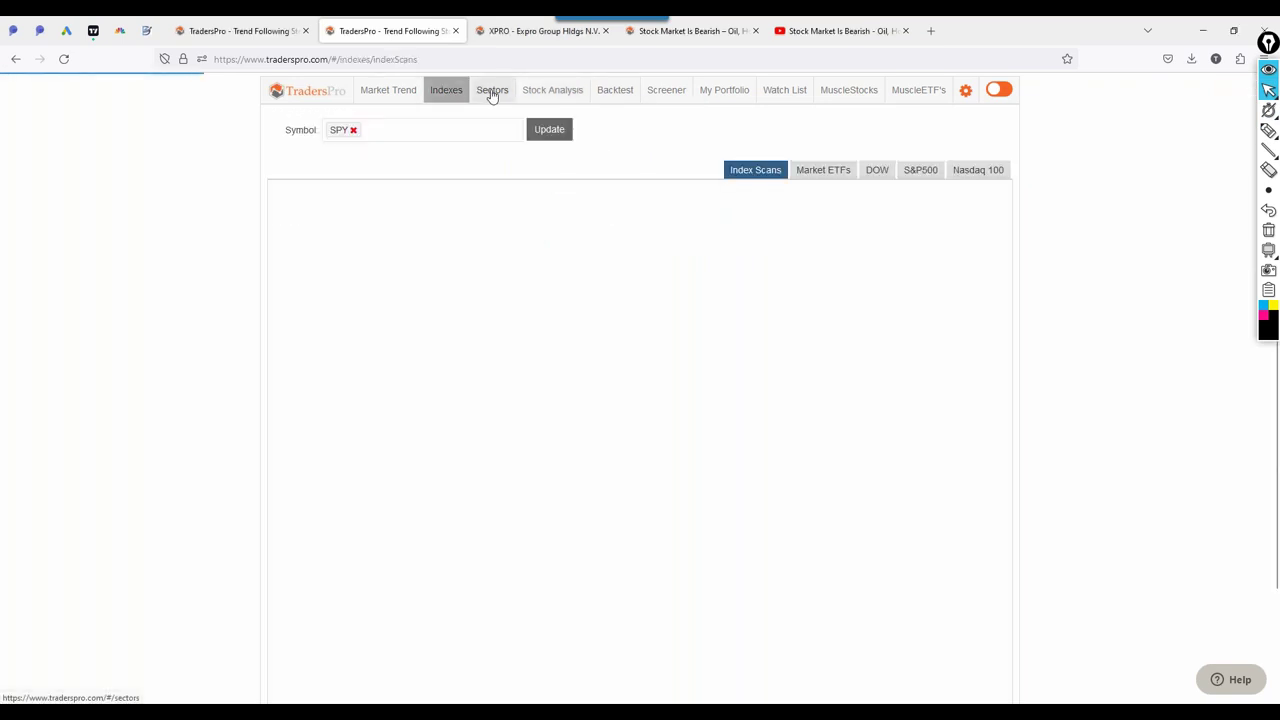
Show the Sector ETFs table under Sectors and sort it by Signal
{"action": "left_click", "coordinate": [494, 93]}
{"action": "left_click", "coordinate": [846, 170]}
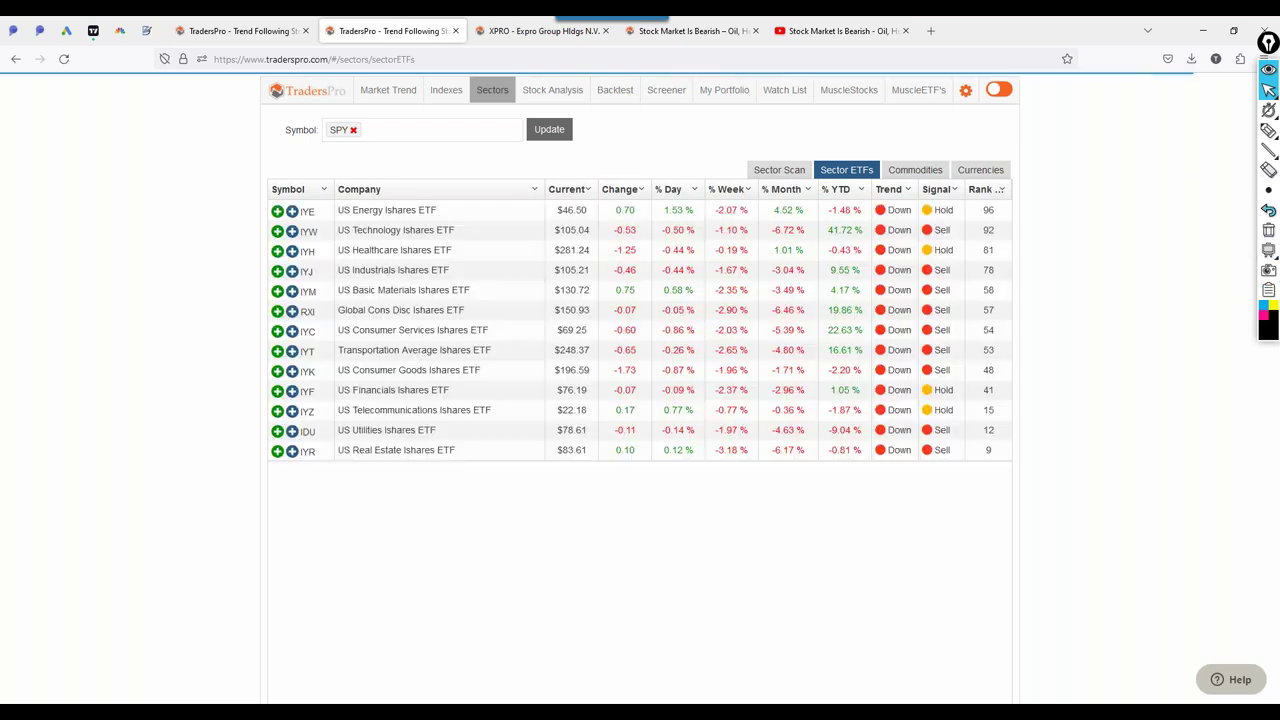
{"action": "left_click", "coordinate": [937, 190]}
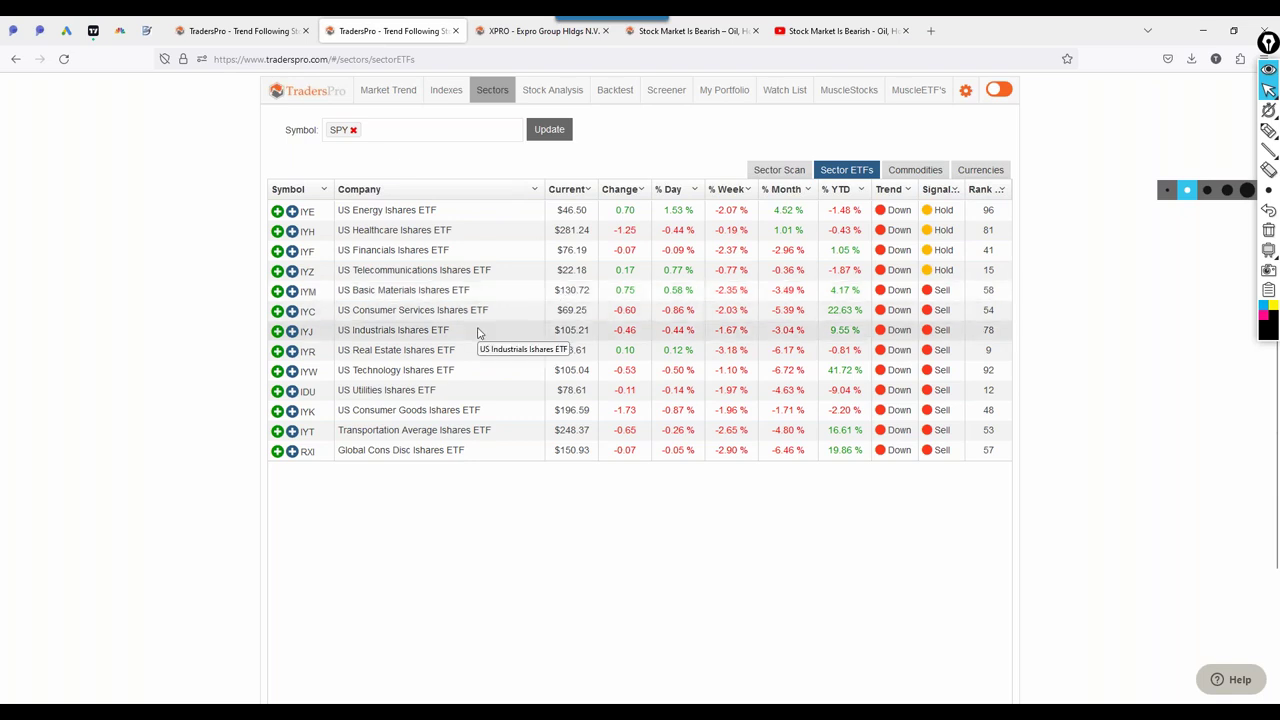
Check IYE, return and re-sort by Signal, then open the IYF analysis
{"action": "left_click", "coordinate": [463, 215]}
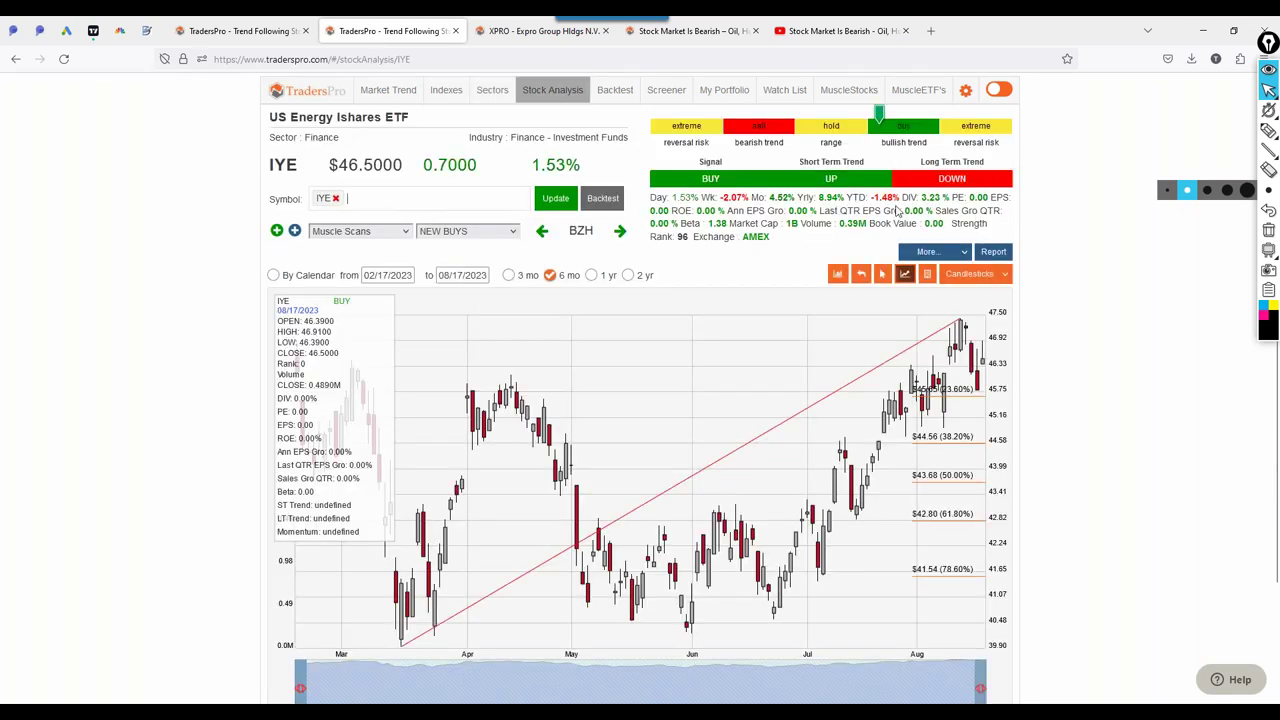
{"action": "left_click", "coordinate": [17, 60]}
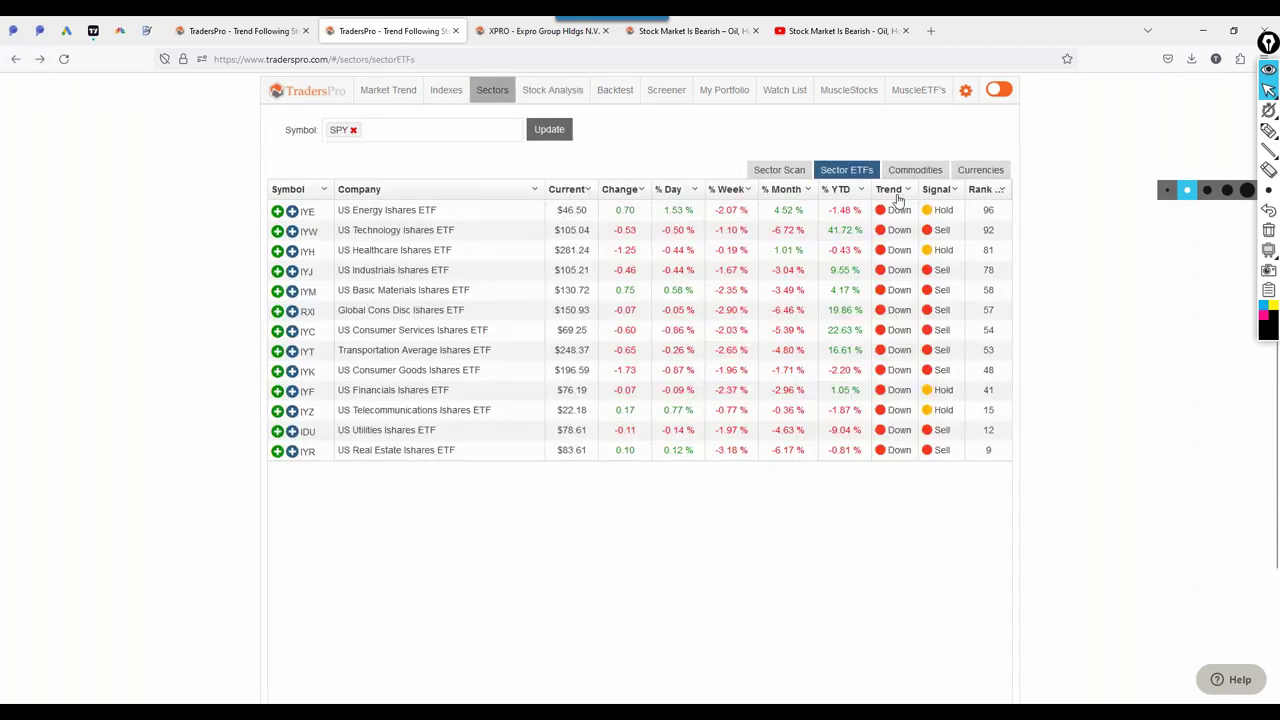
{"action": "left_click", "coordinate": [930, 190]}
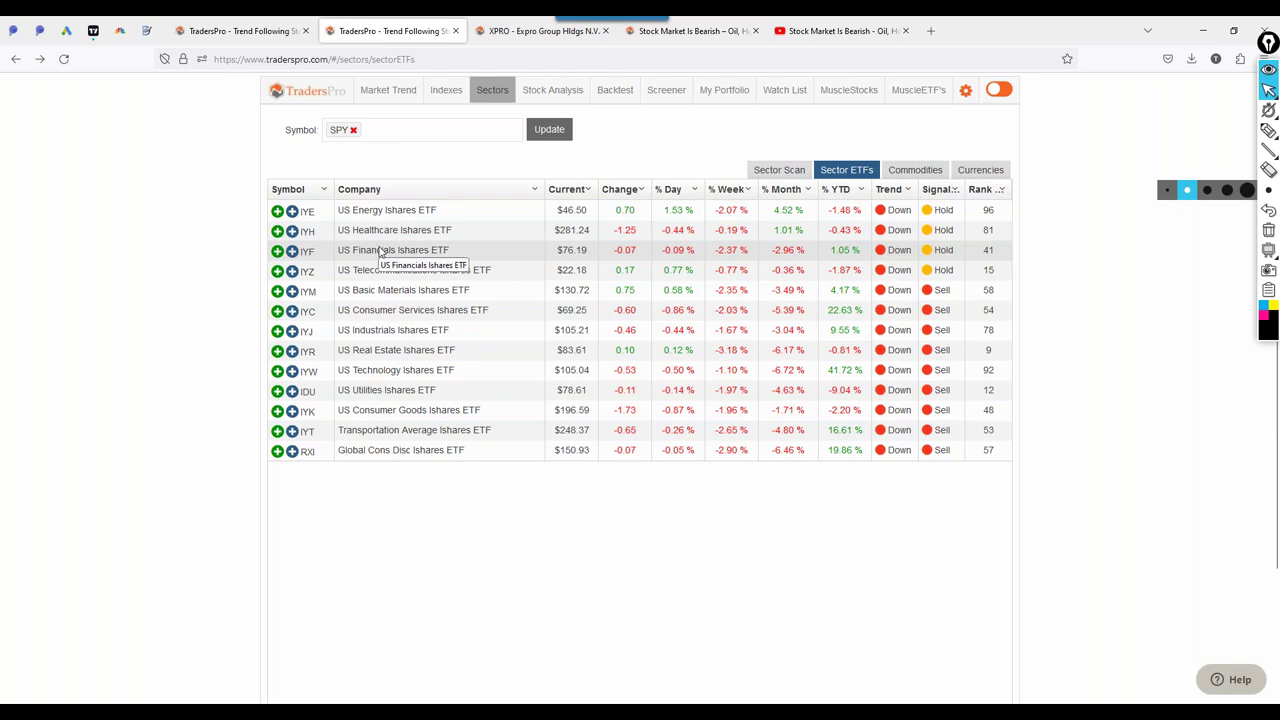
{"action": "left_click", "coordinate": [380, 250]}
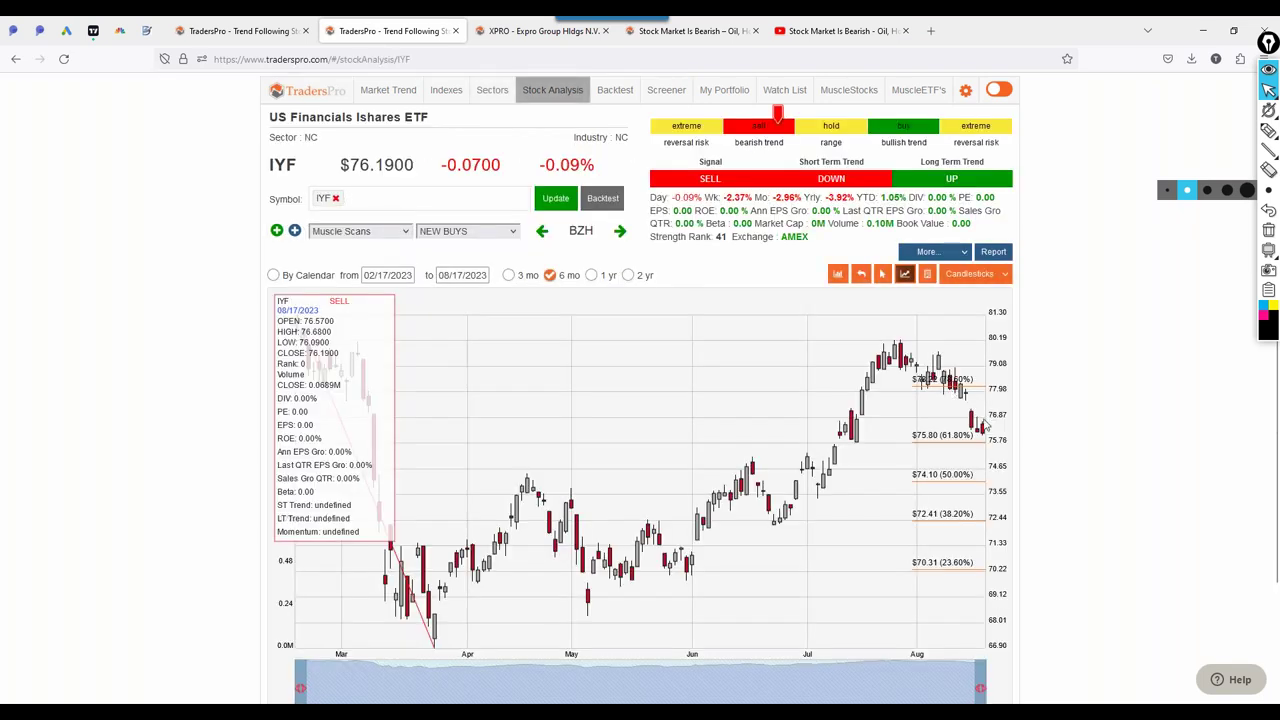
Go back to the Sector ETFs table, ranked from IYE (96) down to IYR (9)
{"action": "left_click", "coordinate": [16, 59]}
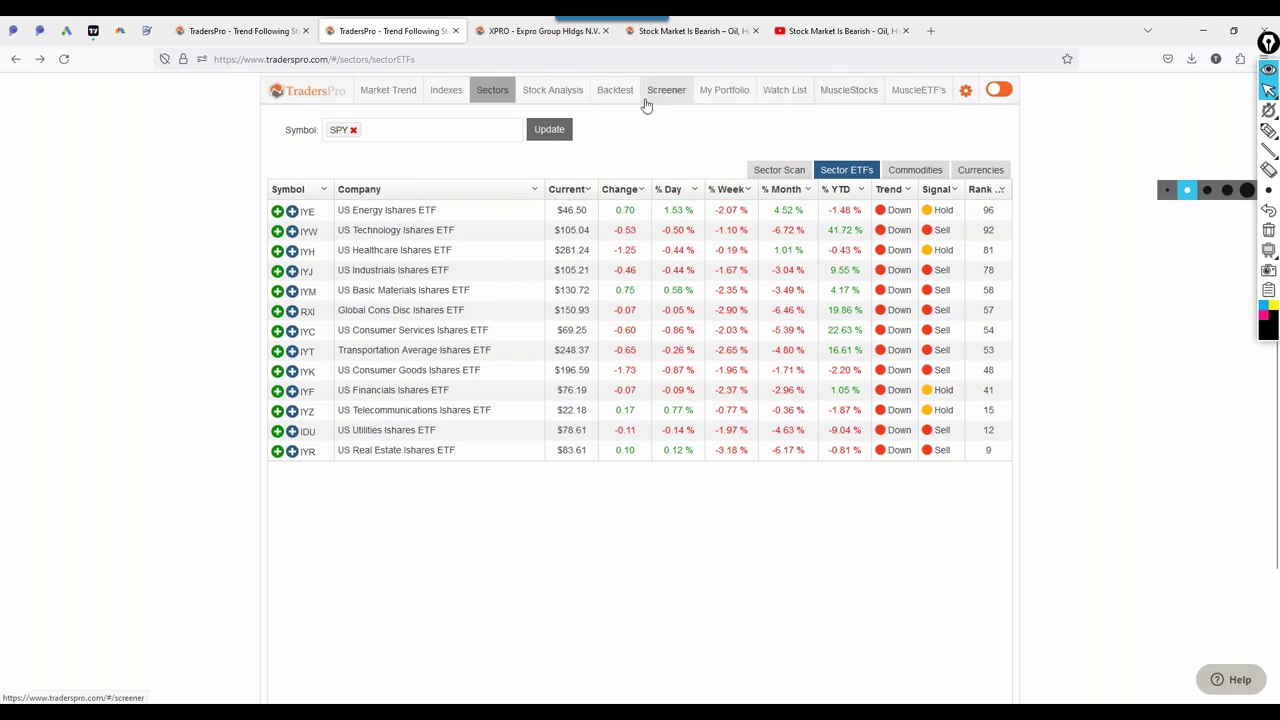
Scroll through the Long Term Market Timing Signals, then return to the IYF stock analysis
{"action": "left_click", "coordinate": [389, 91]}
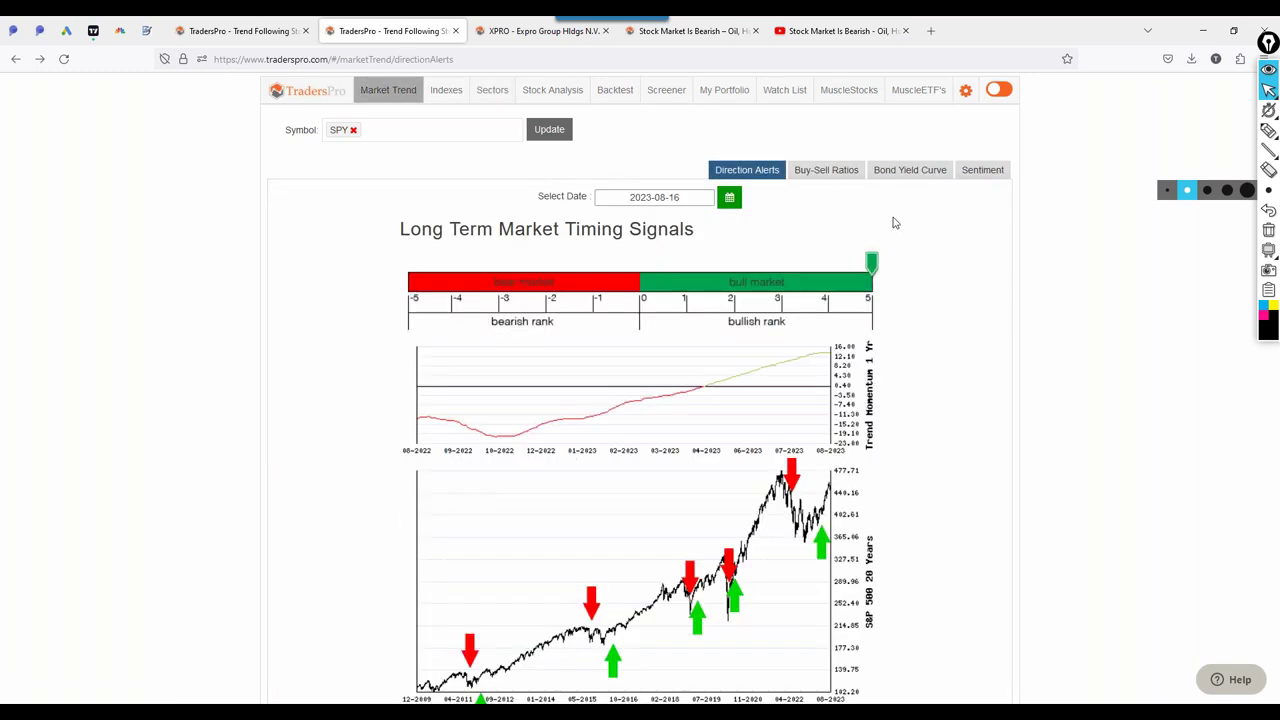
{"action": "scroll", "coordinate": [918, 240], "scroll_direction": "down", "scroll_amount": 1}
{"action": "scroll", "coordinate": [918, 240], "scroll_direction": "down", "scroll_amount": 3}
{"action": "scroll", "coordinate": [918, 240], "scroll_direction": "up", "scroll_amount": 3}
{"action": "scroll", "coordinate": [906, 234], "scroll_direction": "down", "scroll_amount": 4}
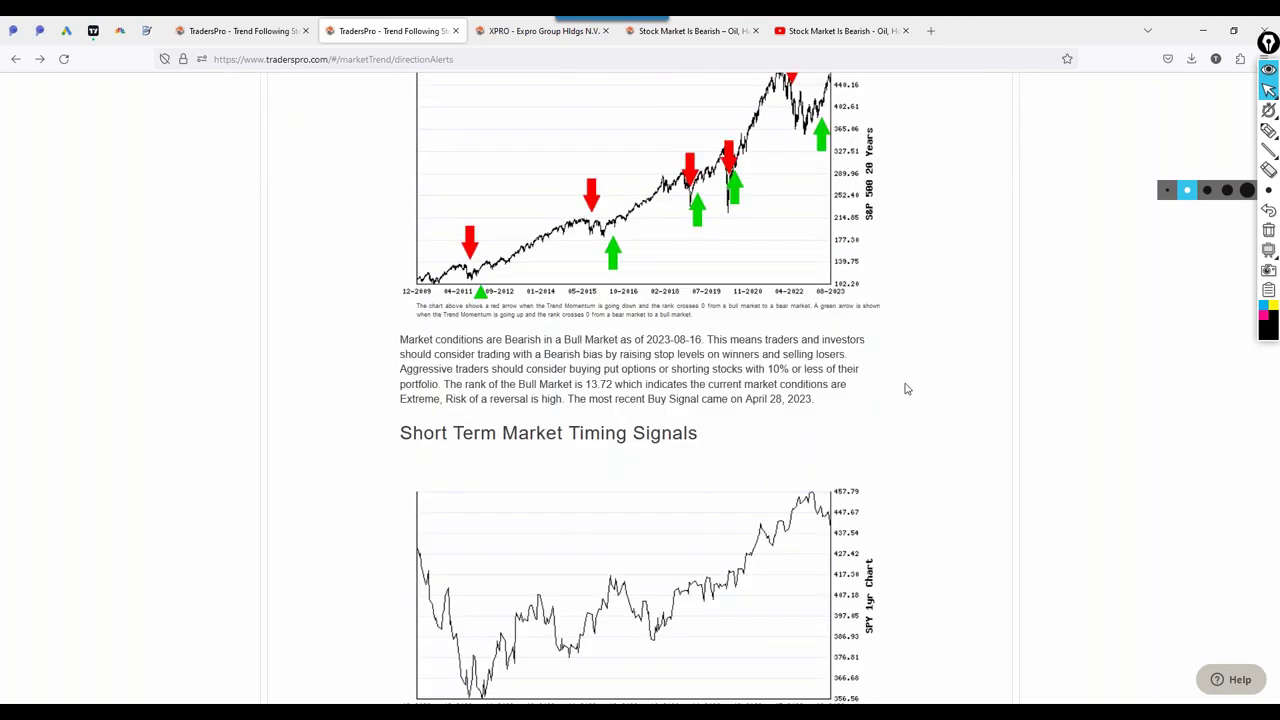
{"action": "scroll", "coordinate": [906, 388], "scroll_direction": "down", "scroll_amount": 1}
{"action": "scroll", "coordinate": [964, 362], "scroll_direction": "down", "scroll_amount": 2}
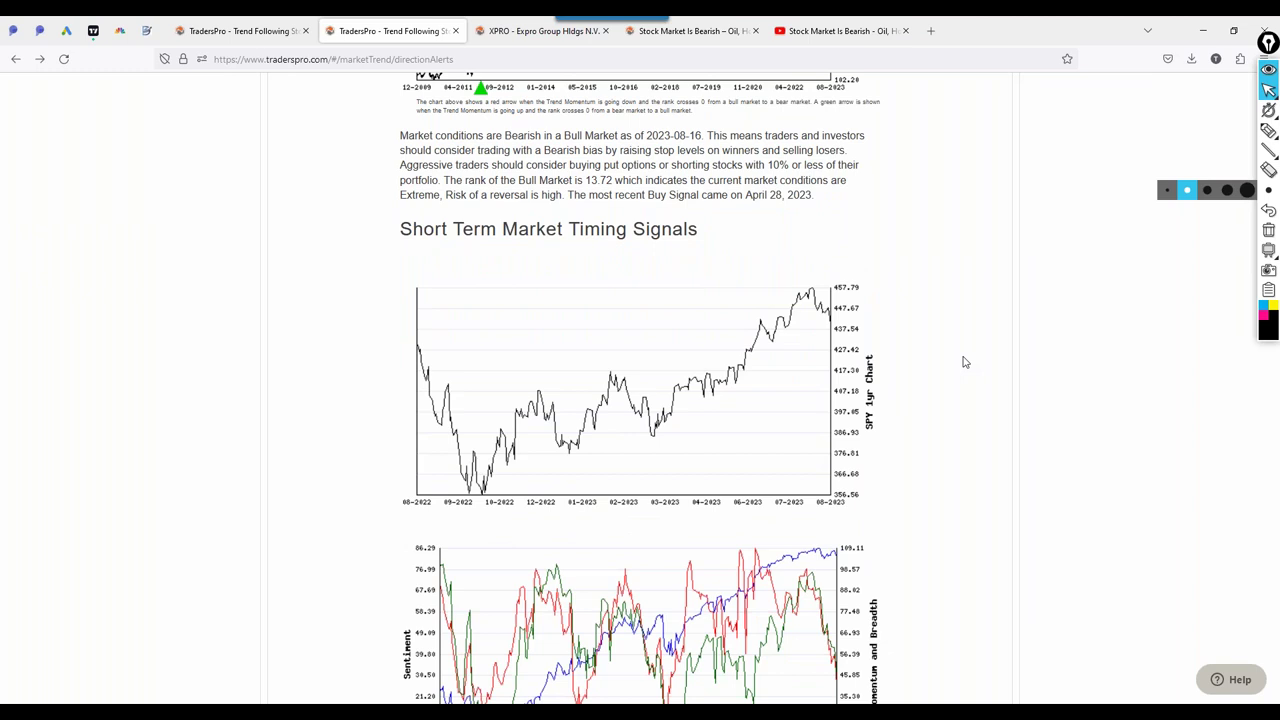
{"action": "scroll", "coordinate": [964, 362], "scroll_direction": "up", "scroll_amount": 3}
{"action": "scroll", "coordinate": [964, 362], "scroll_direction": "up", "scroll_amount": 3}
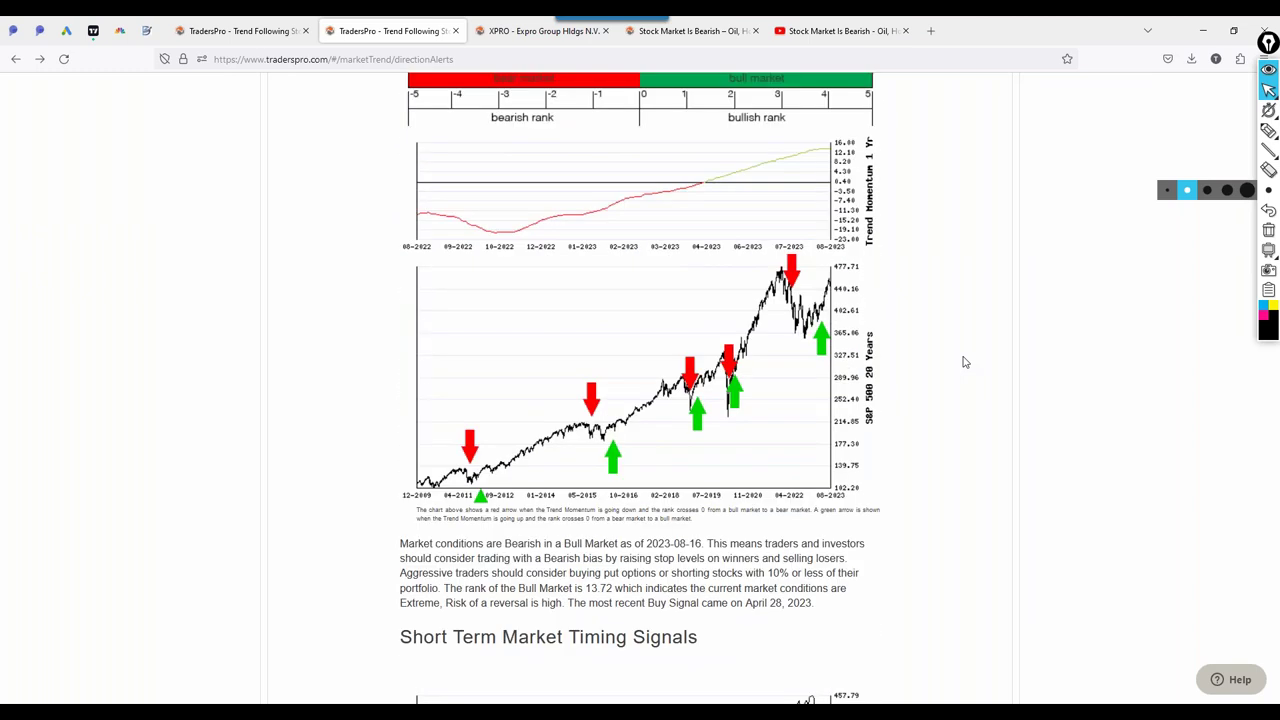
{"action": "scroll", "coordinate": [964, 362], "scroll_direction": "up", "scroll_amount": 3}
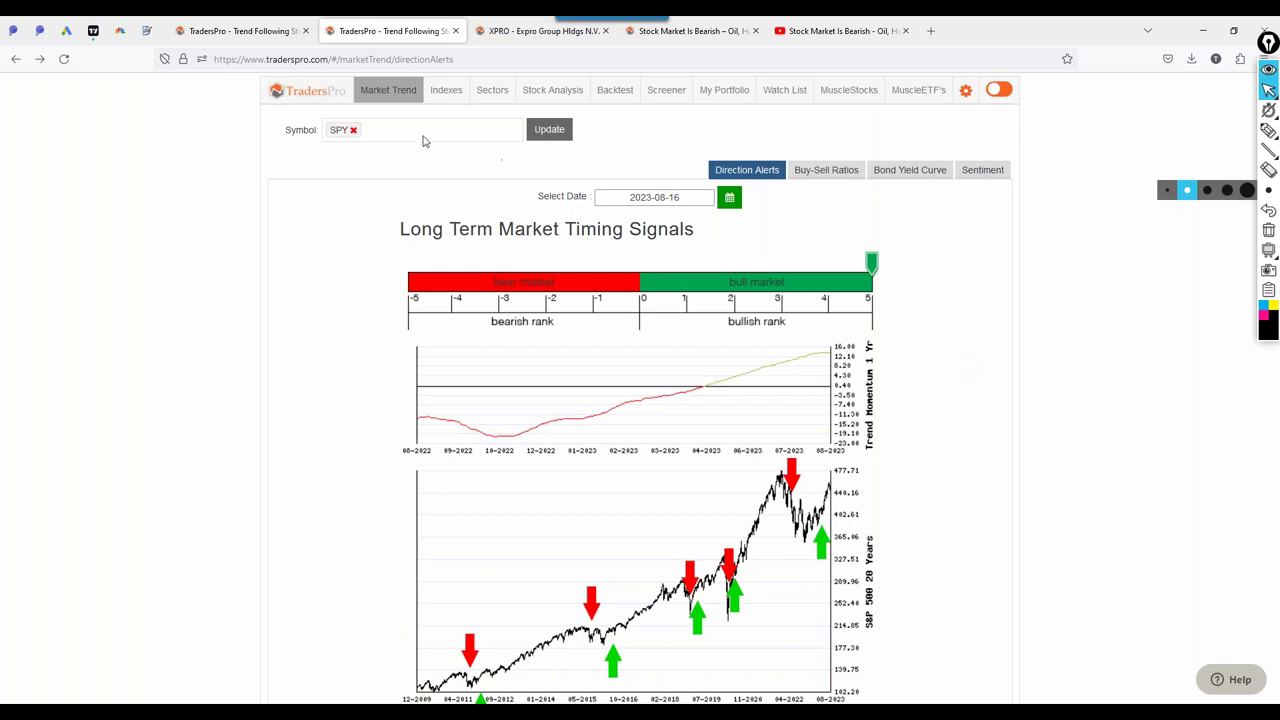
{"action": "left_click", "coordinate": [586, 95]}
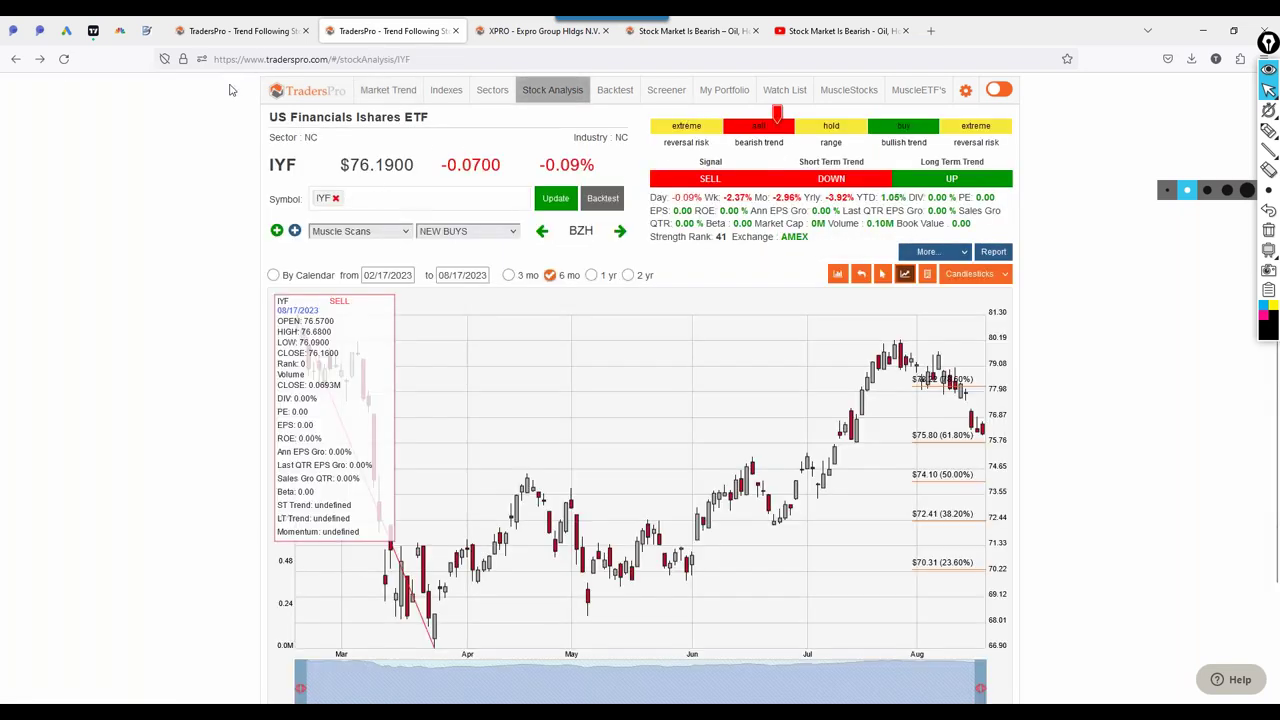
Load the SPY chart and widen it to two years, 08/17/2021 to 08/17/2023
{"action": "left_click", "coordinate": [366, 204]}
{"action": "type", "text": "SPU"}
{"action": "key", "text": "BackSpace"}
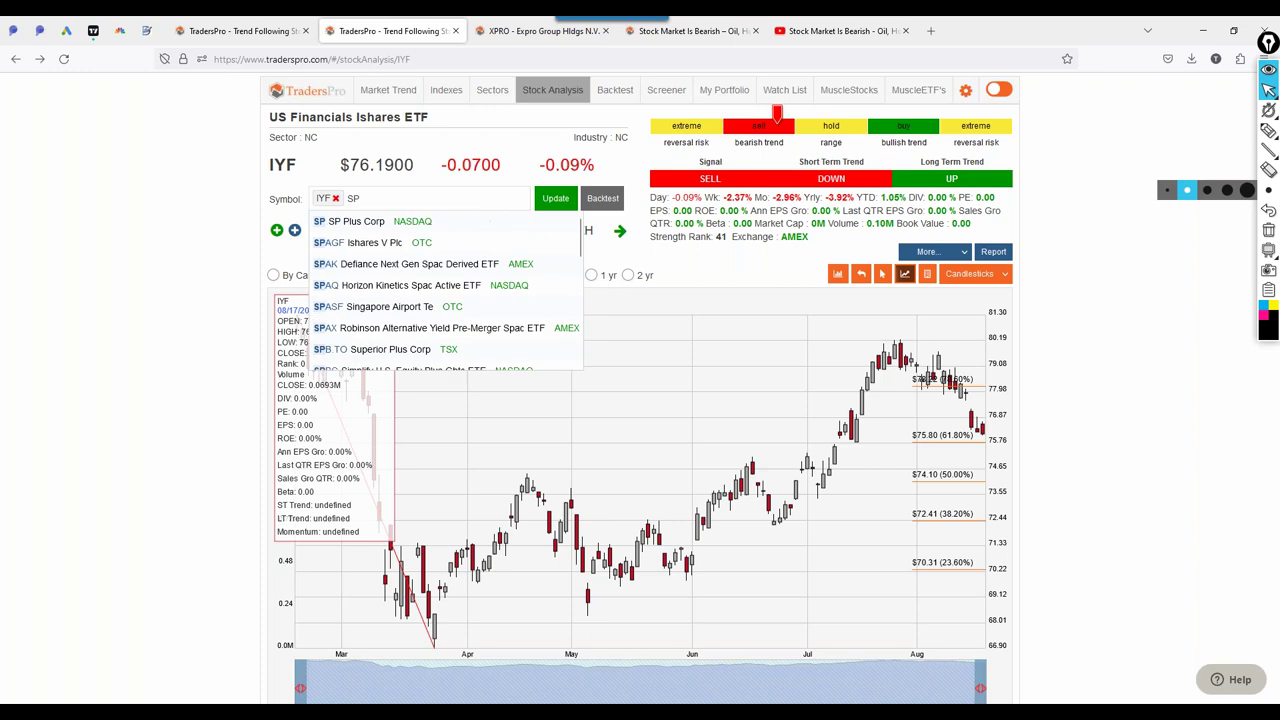
{"action": "type", "text": "Y"}
{"action": "key", "text": "Return"}
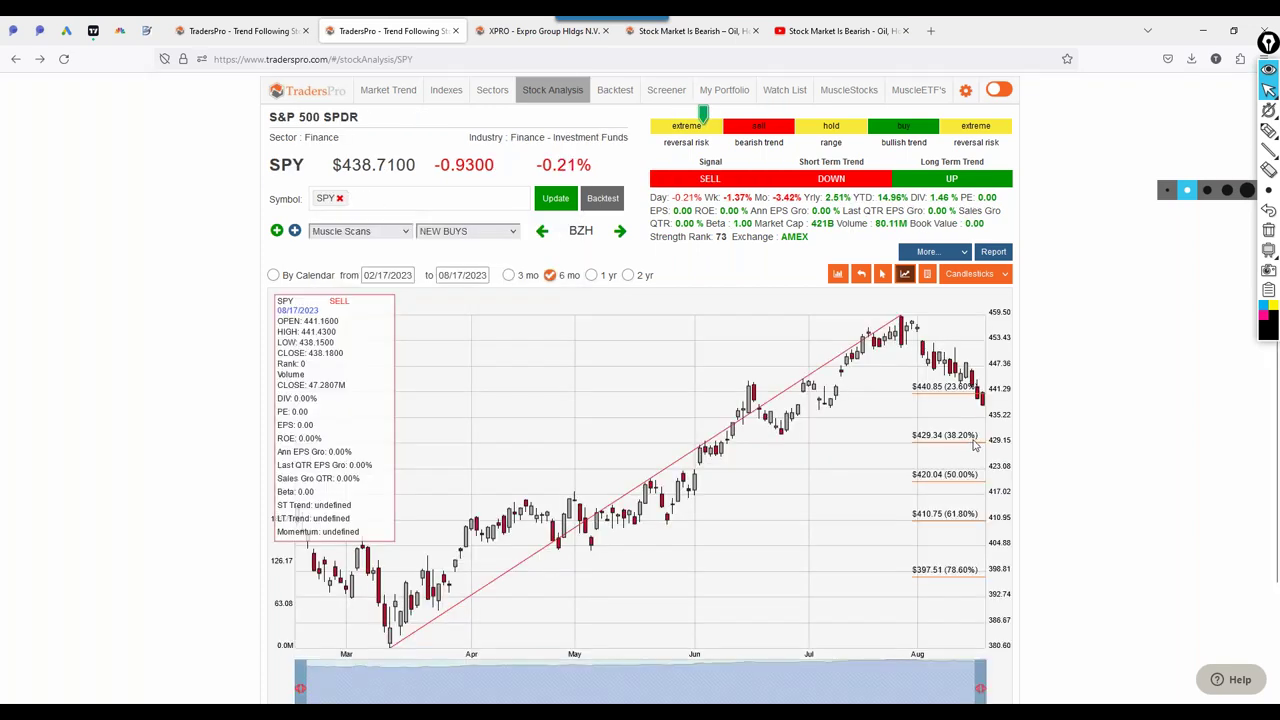
{"action": "left_click", "coordinate": [591, 276]}
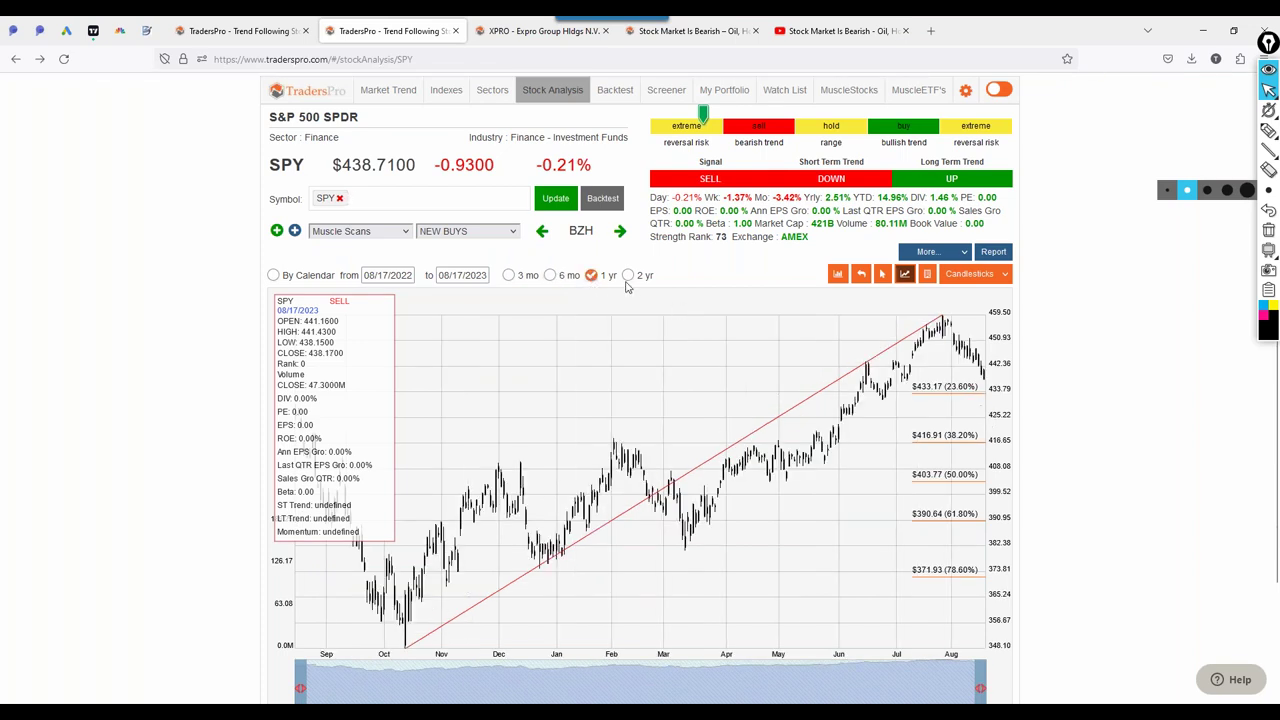
{"action": "left_click", "coordinate": [628, 277]}
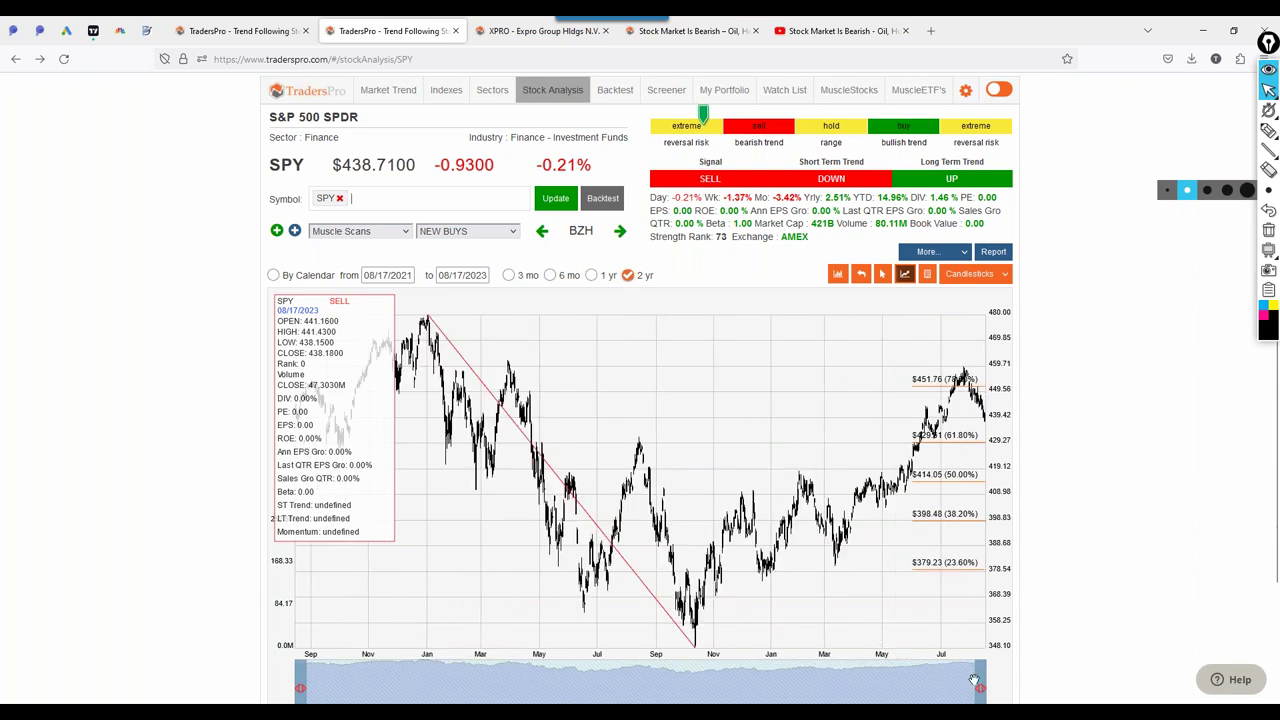
Shorten the SPY chart's displayed date range with the navigator window
{"action": "left_click_drag", "start_coordinate": [974, 683], "coordinate": [877, 680]}
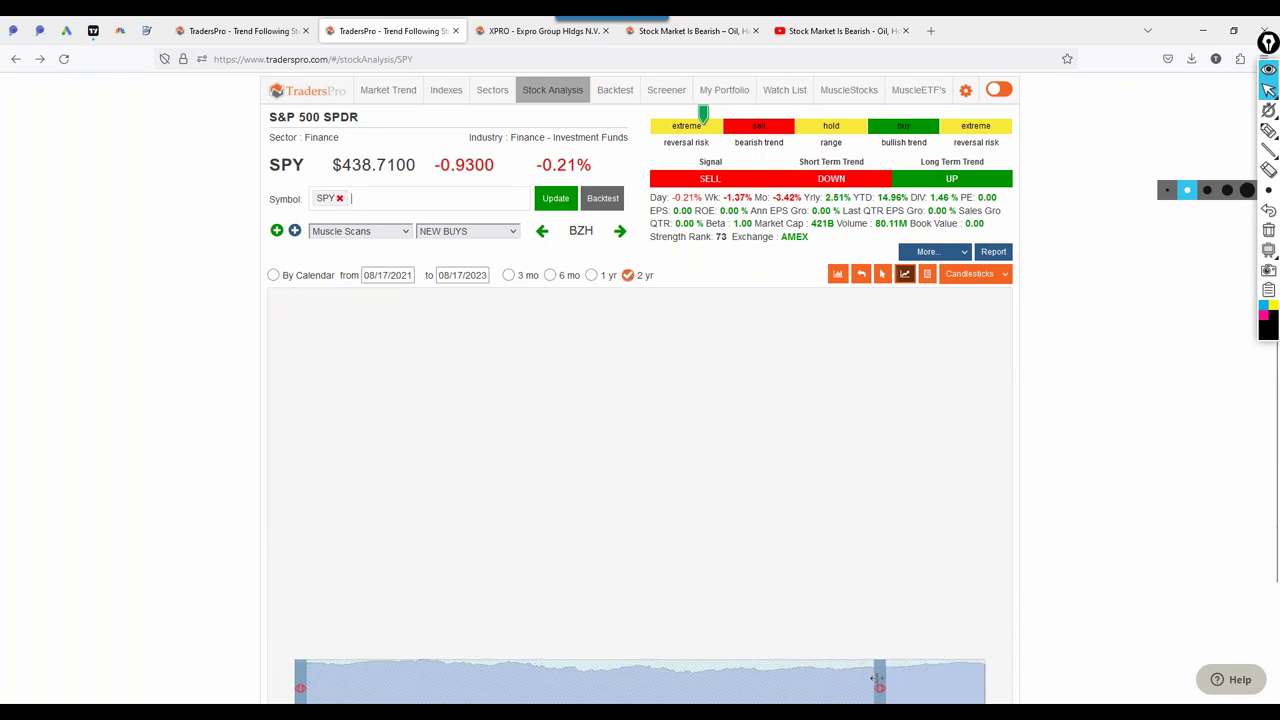
{"action": "left_click", "coordinate": [63, 59]}
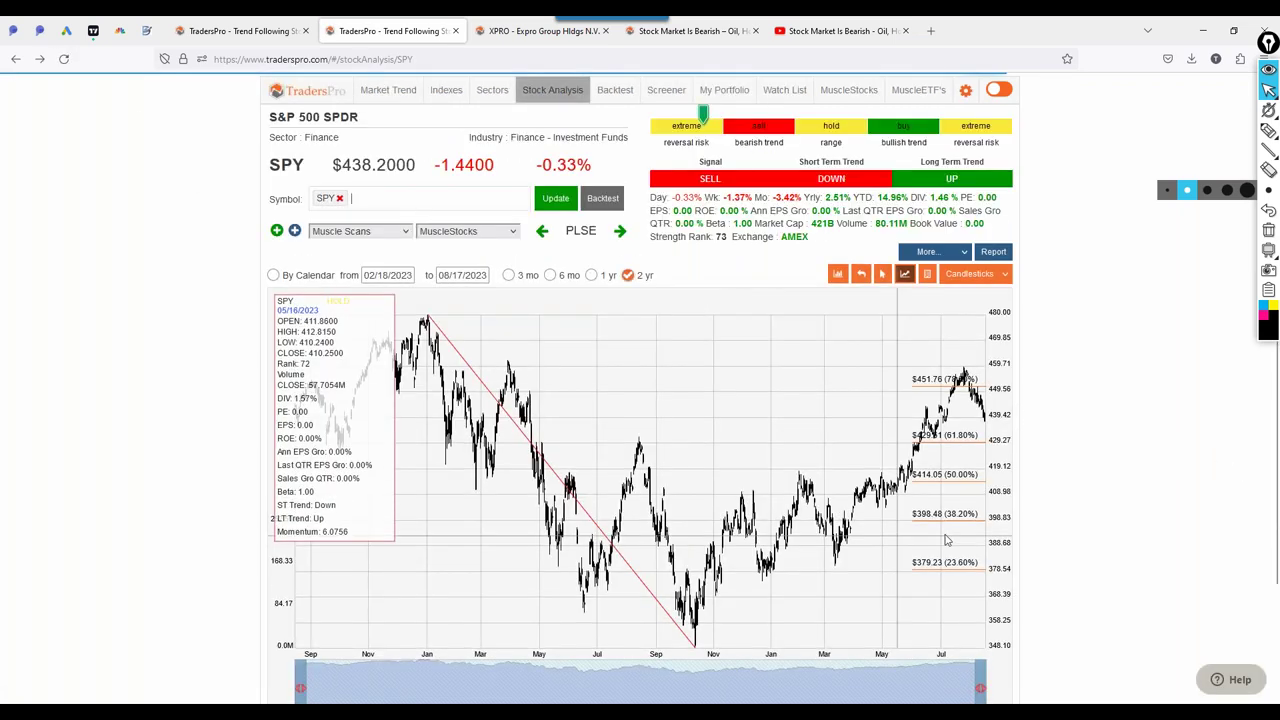
{"action": "left_click_drag", "start_coordinate": [980, 687], "coordinate": [633, 688]}
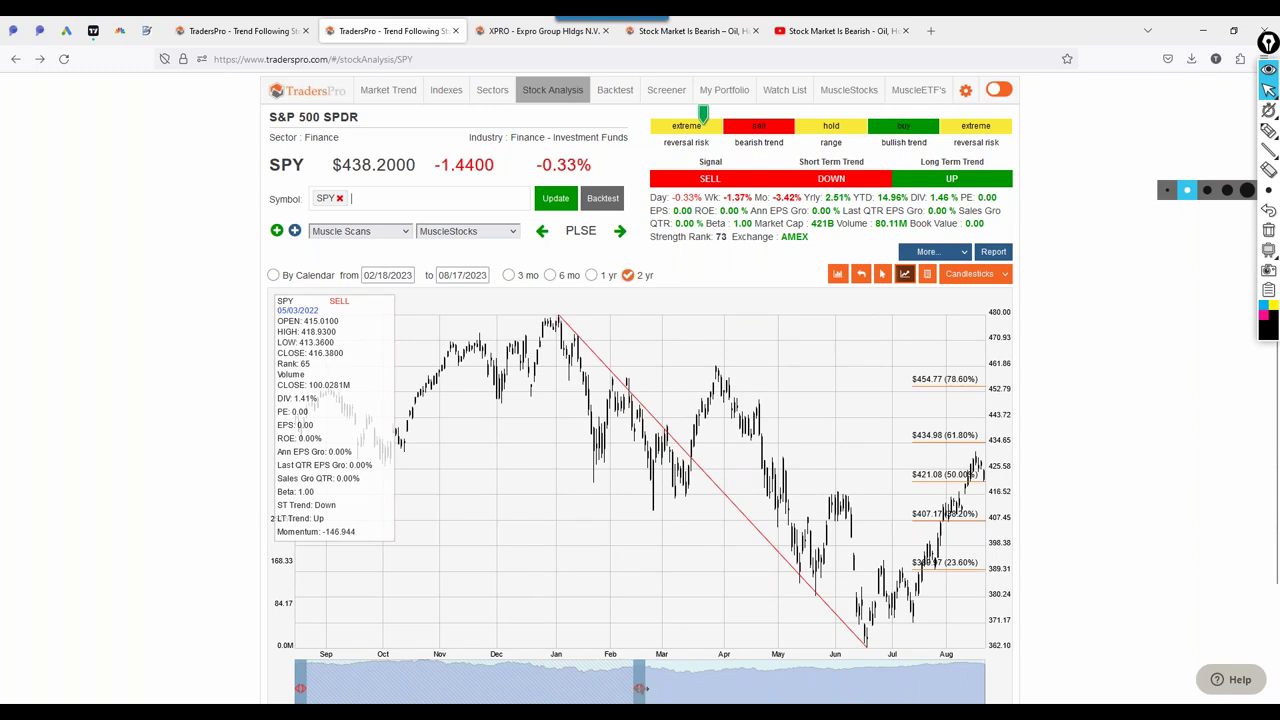
{"action": "left_click_drag", "start_coordinate": [642, 688], "coordinate": [546, 684]}
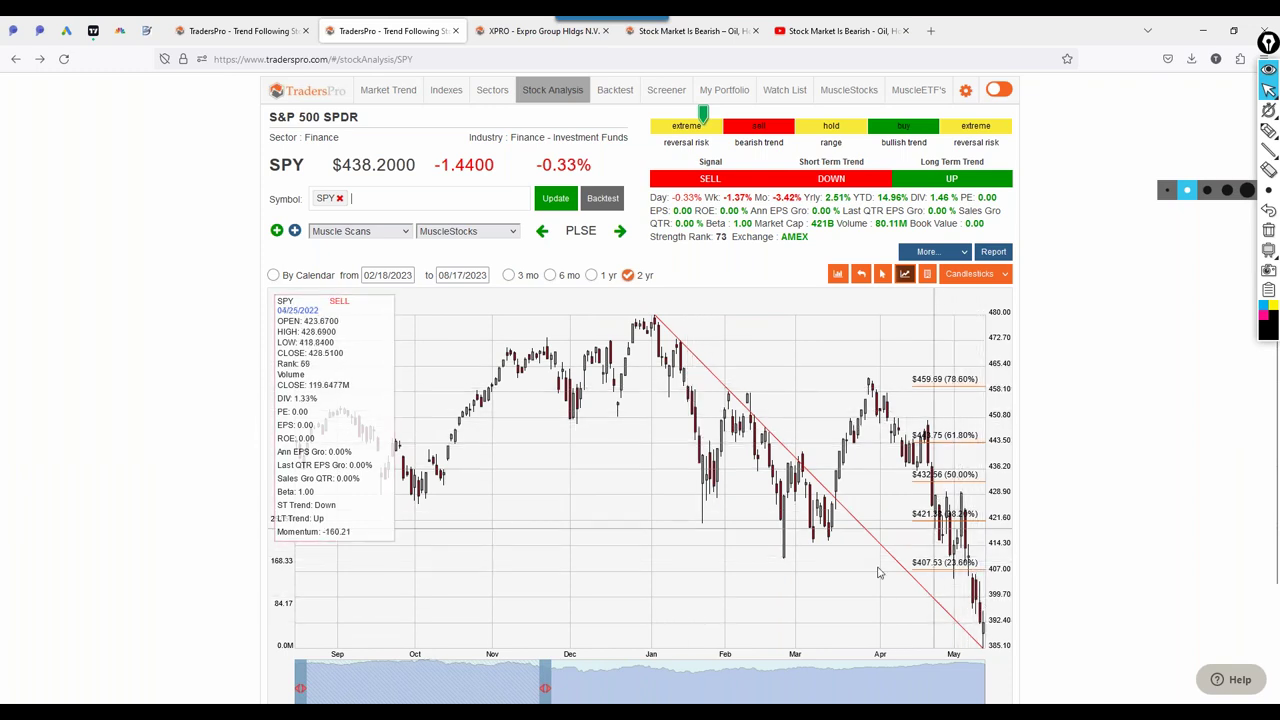
Slide the SPY chart window forward to December–mid-August and switch on pen drawing
{"action": "left_click_drag", "start_coordinate": [485, 676], "coordinate": [503, 684]}
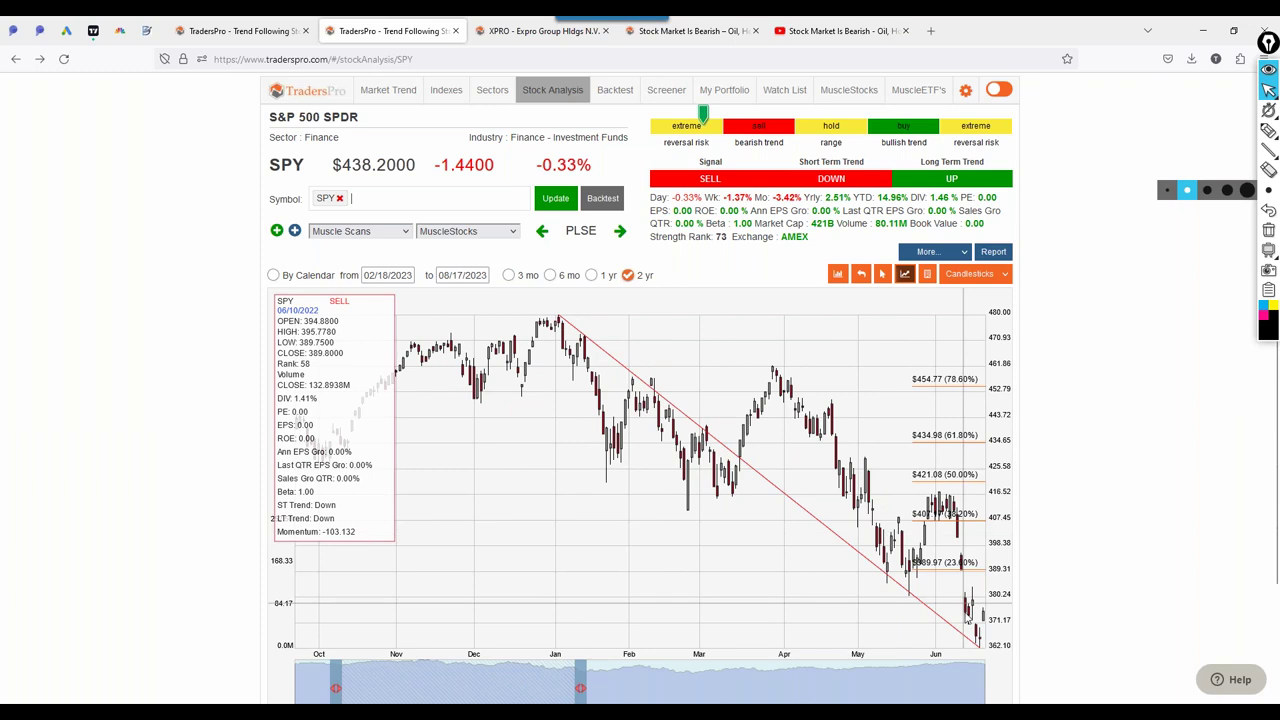
{"action": "left_click_drag", "start_coordinate": [535, 676], "coordinate": [674, 692]}
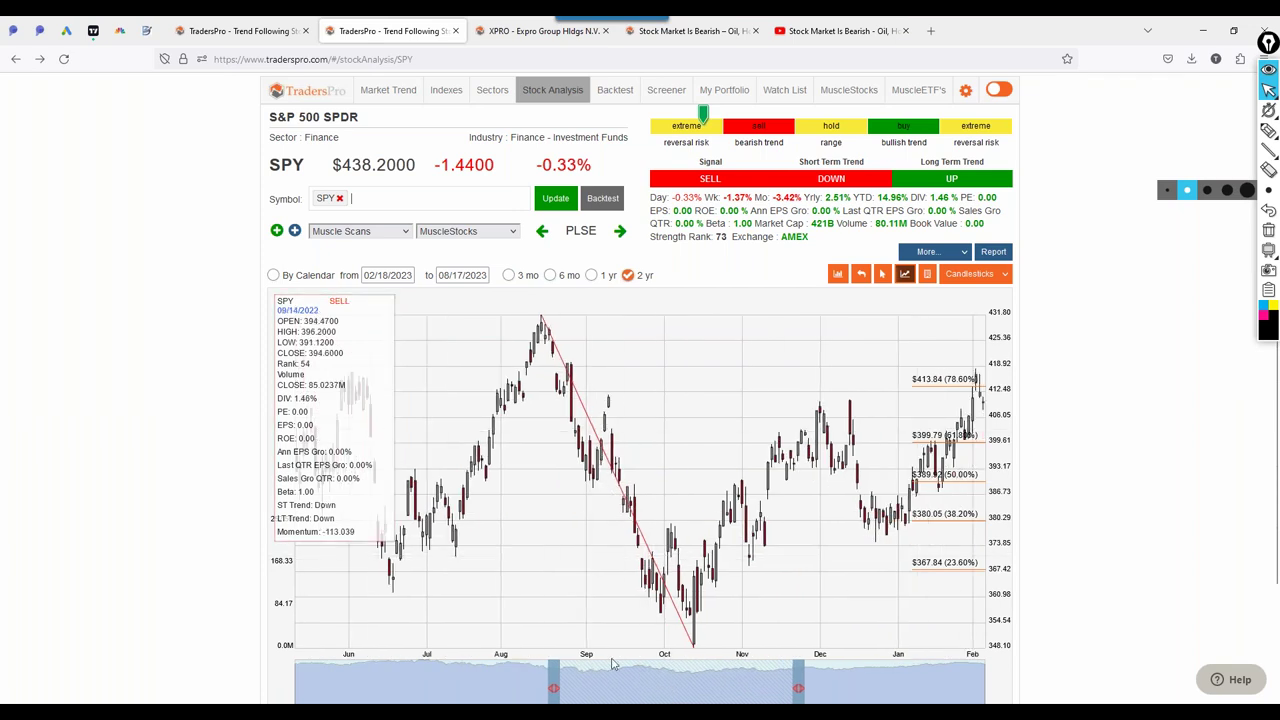
{"action": "left_click_drag", "start_coordinate": [622, 681], "coordinate": [748, 680]}
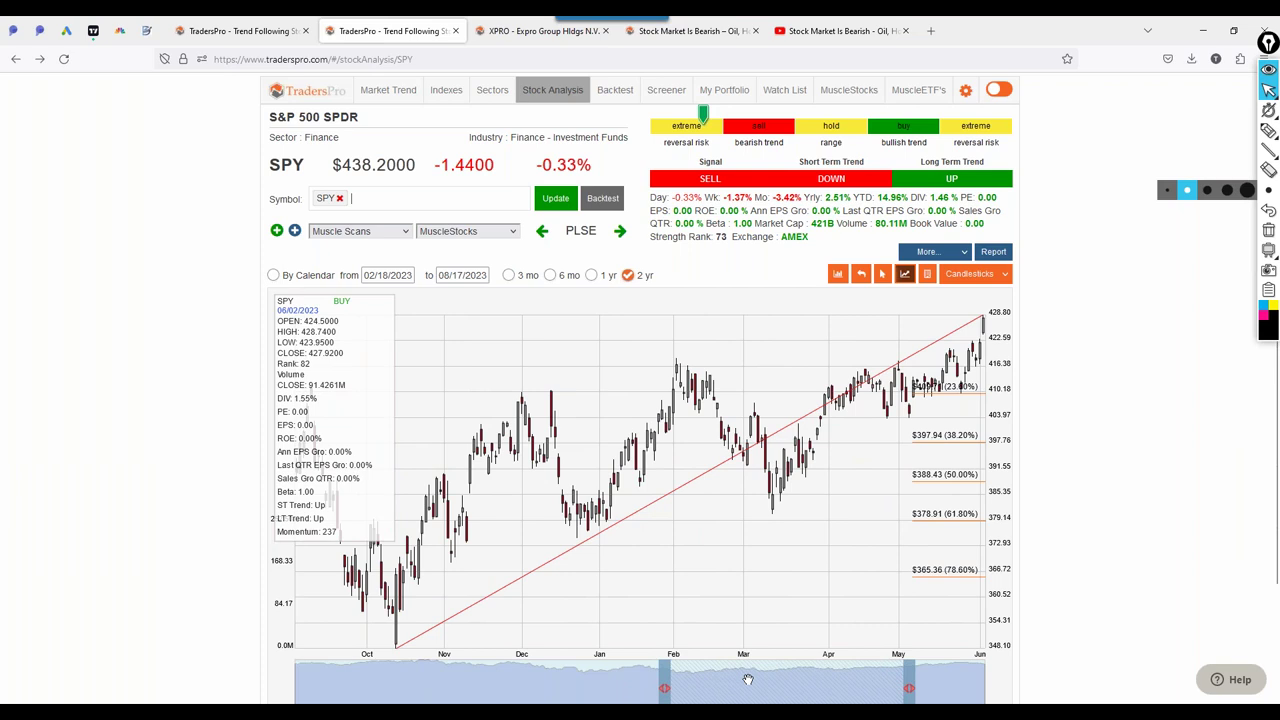
{"action": "left_click_drag", "start_coordinate": [732, 677], "coordinate": [811, 677]}
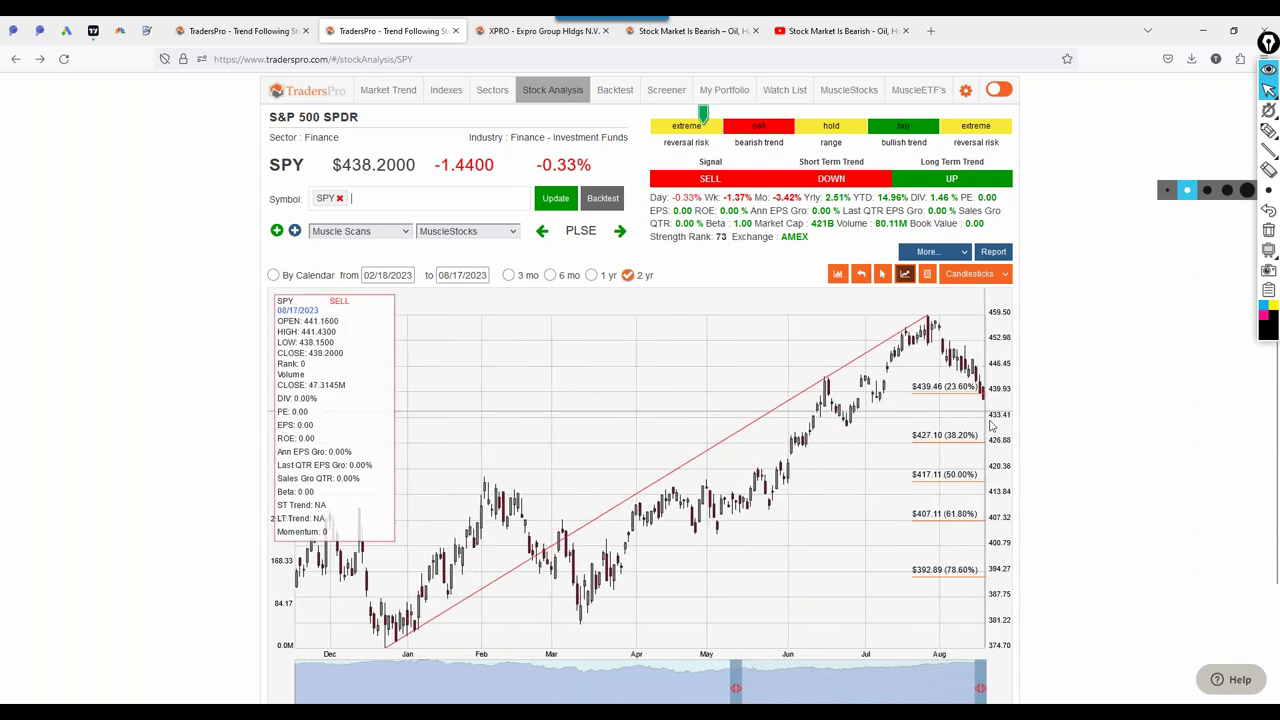
{"action": "mouse_move", "coordinate": [888, 689]}
{"action": "left_mouse_down"}
{"action": "mouse_move", "coordinate": [780, 692]}
{"action": "mouse_move", "coordinate": [904, 693]}
{"action": "left_mouse_up"}
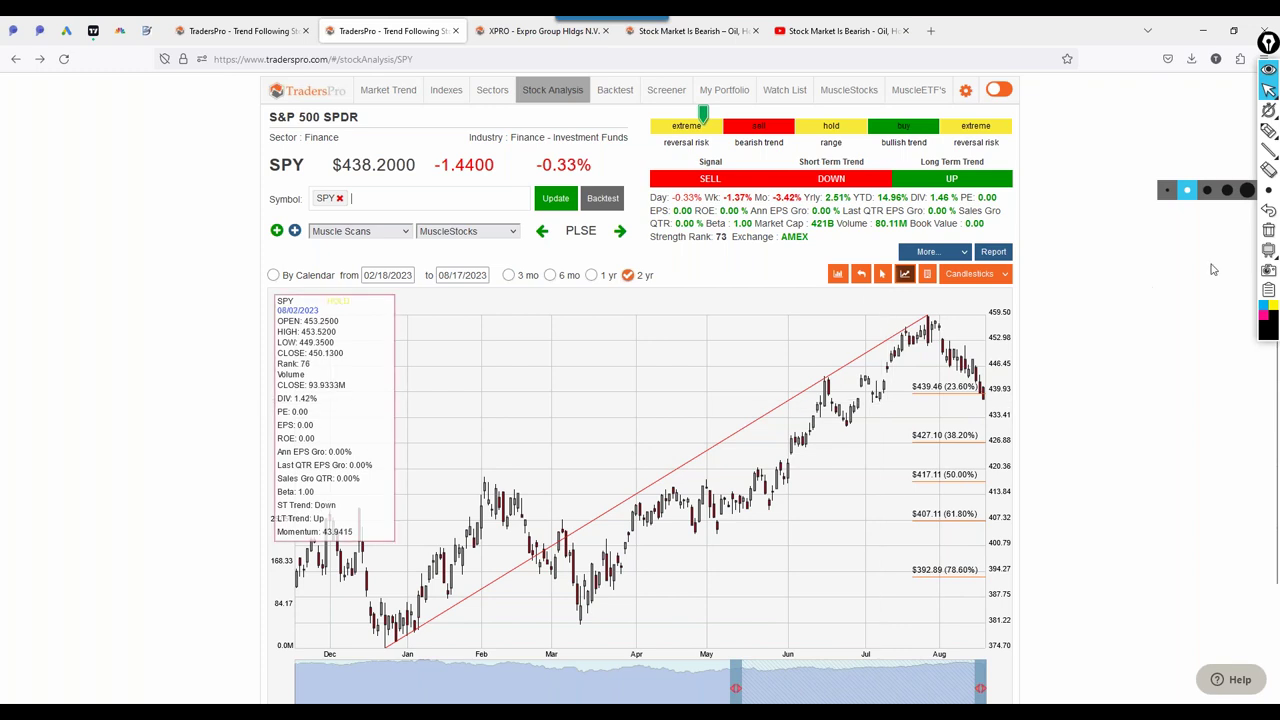
{"action": "left_click", "coordinate": [1268, 130]}
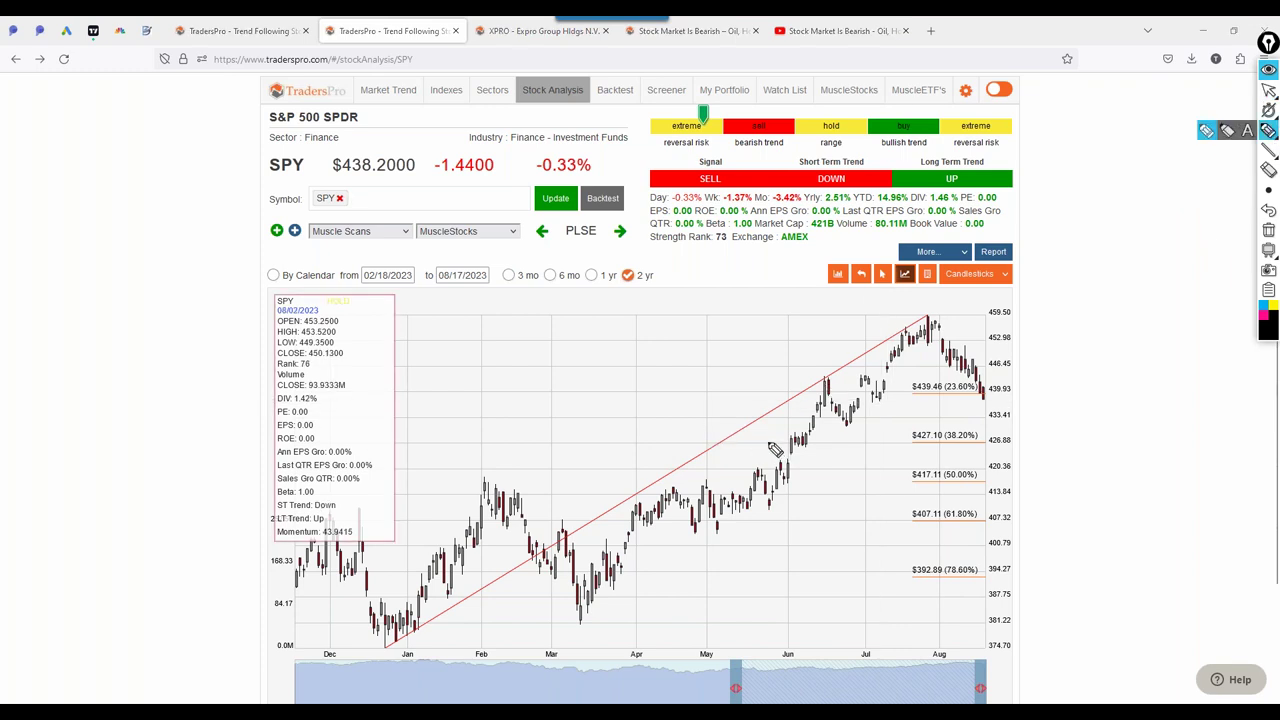
Sketch lines at the 38.20% and 23.60% Fibonacci levels, then erase all drawings
{"action": "left_click_drag", "start_coordinate": [769, 442], "coordinate": [1071, 428]}
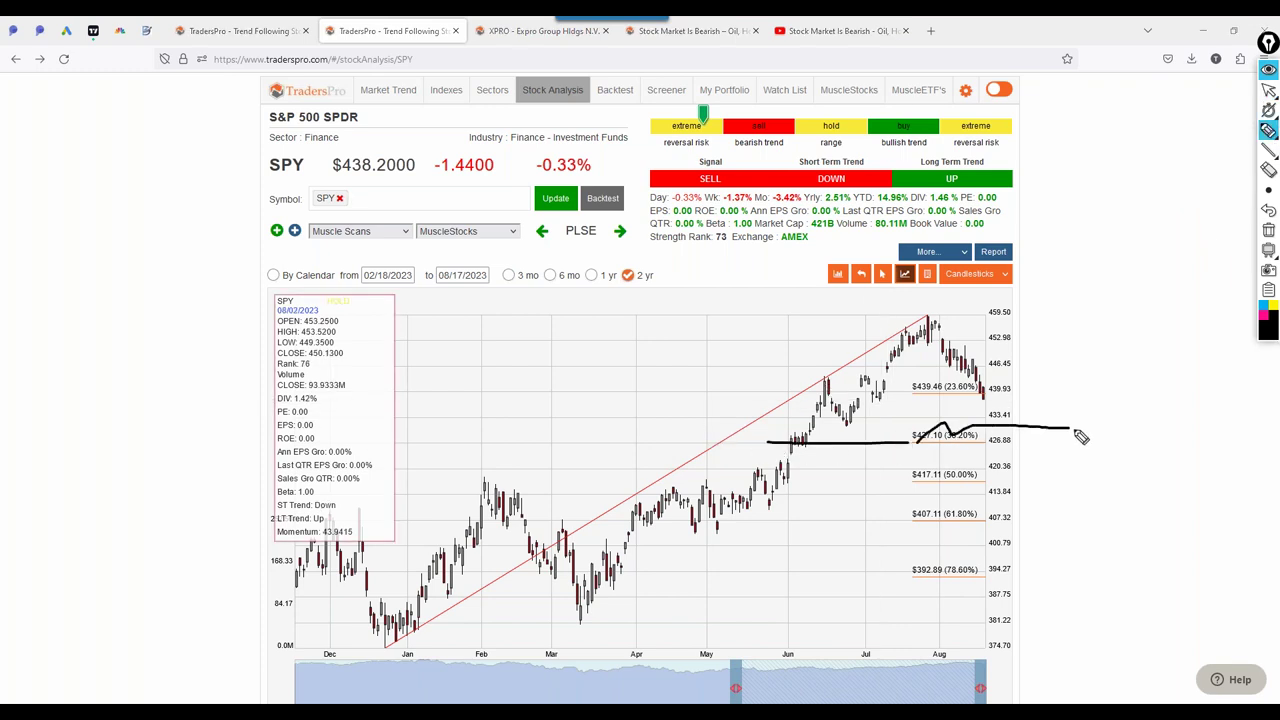
{"action": "mouse_move", "coordinate": [931, 395]}
{"action": "left_mouse_down"}
{"action": "mouse_move", "coordinate": [1027, 395]}
{"action": "mouse_move", "coordinate": [992, 424]}
{"action": "mouse_move", "coordinate": [993, 441]}
{"action": "left_mouse_up"}
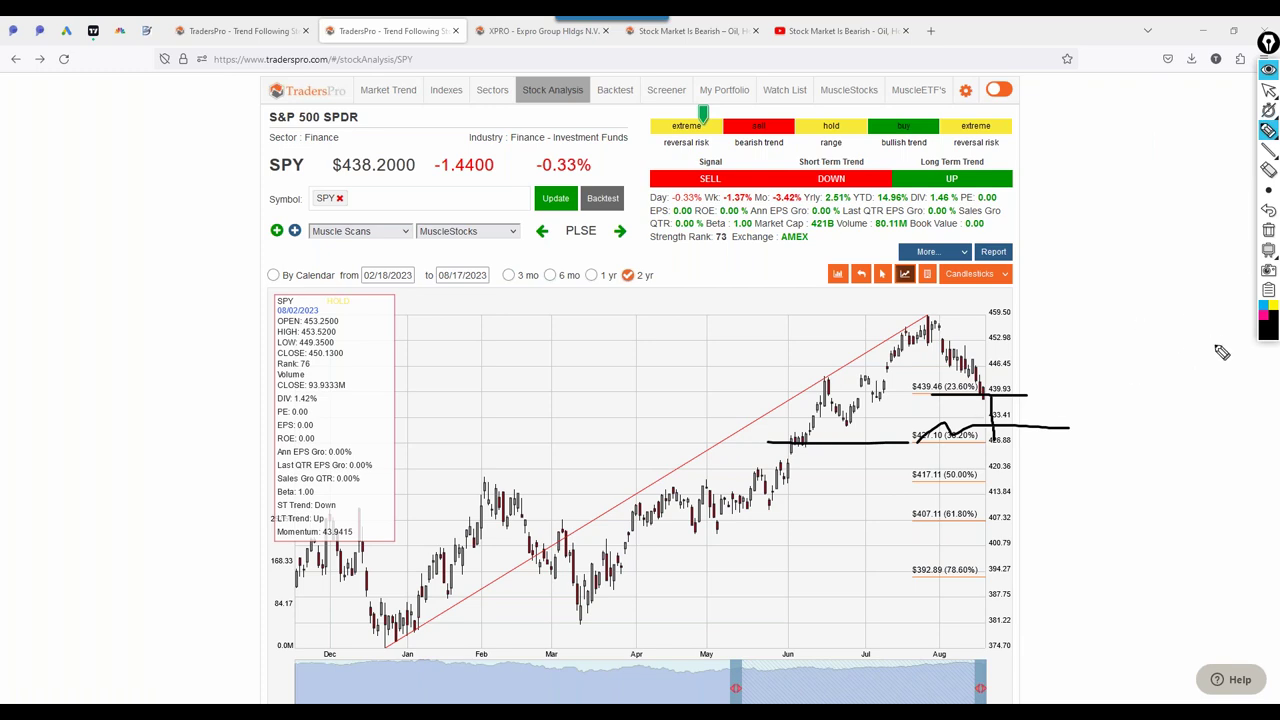
{"action": "left_click", "coordinate": [1268, 130]}
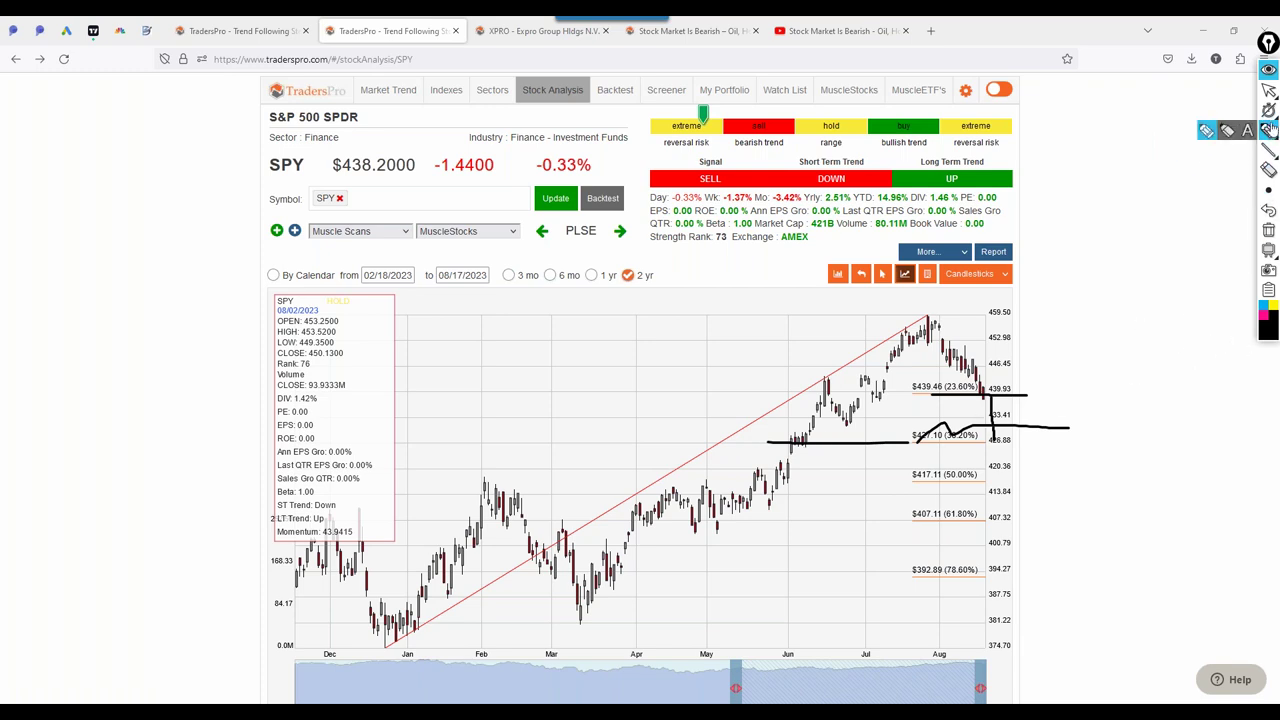
{"action": "left_click", "coordinate": [1268, 230]}
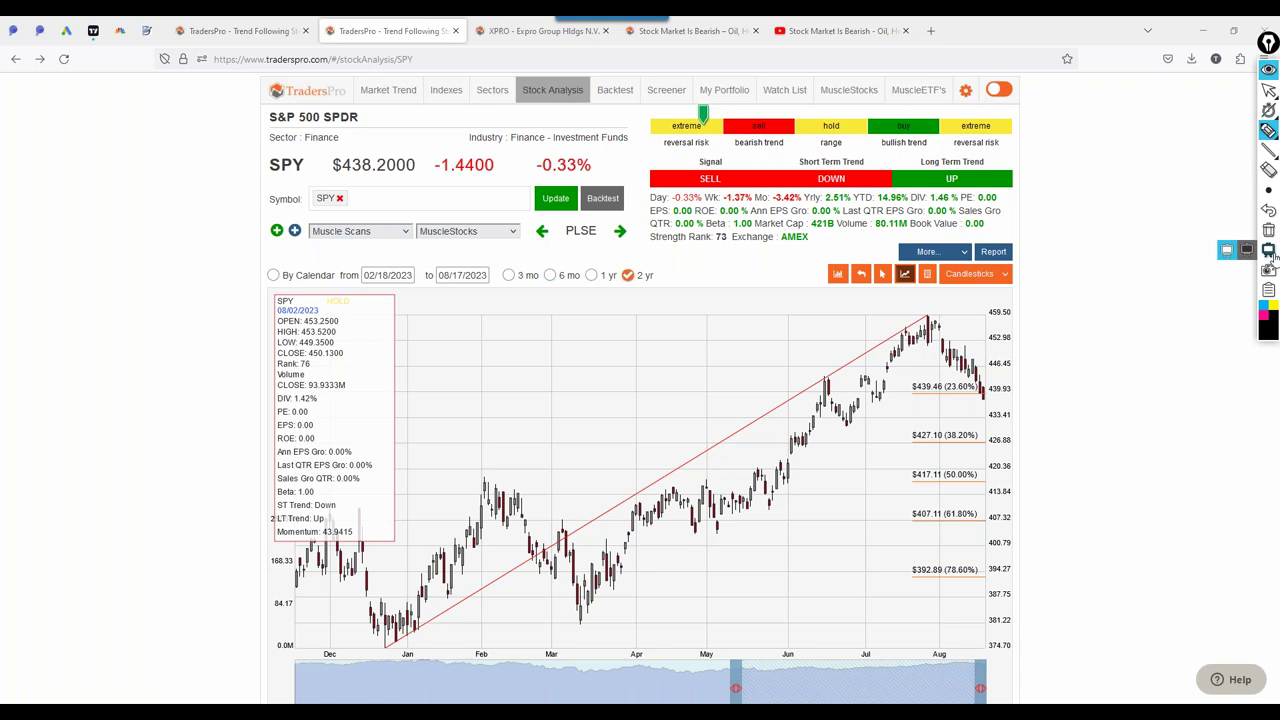
Leave drawing mode and reload SPY on a six-month chart, 02/17/2023 to 08/17/2023
{"action": "left_click", "coordinate": [1268, 90]}
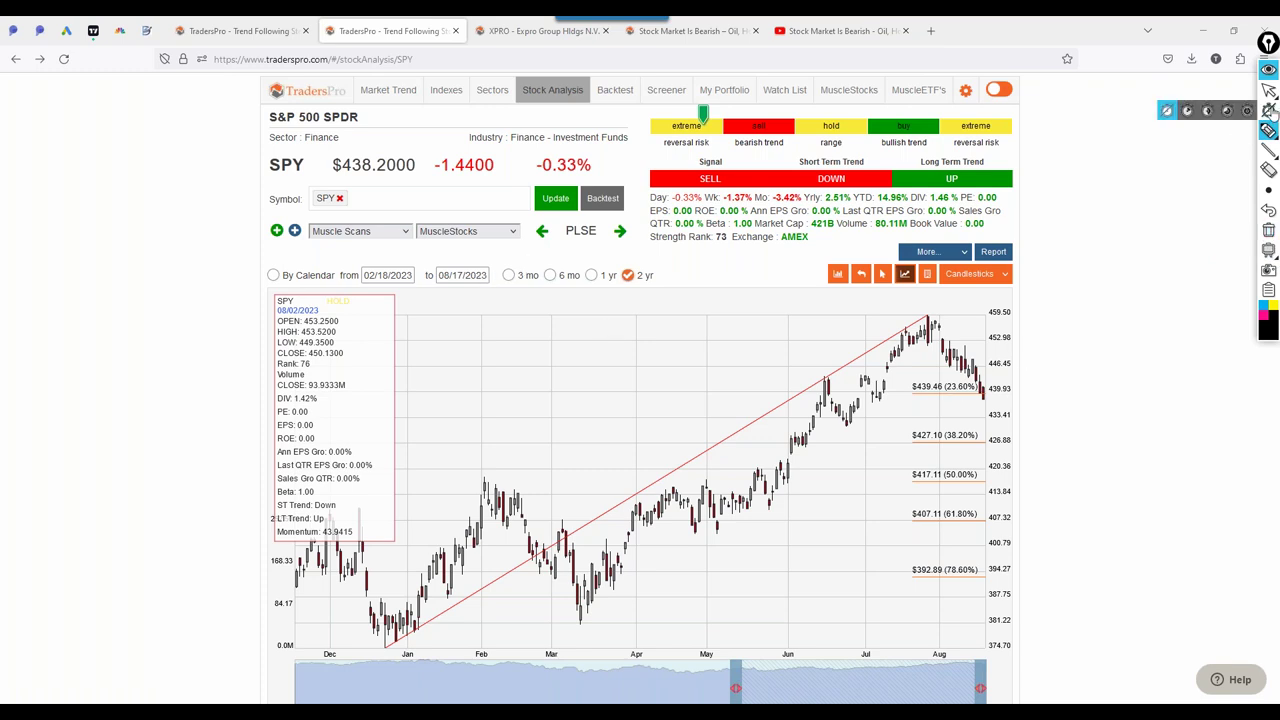
{"action": "left_click", "coordinate": [63, 59]}
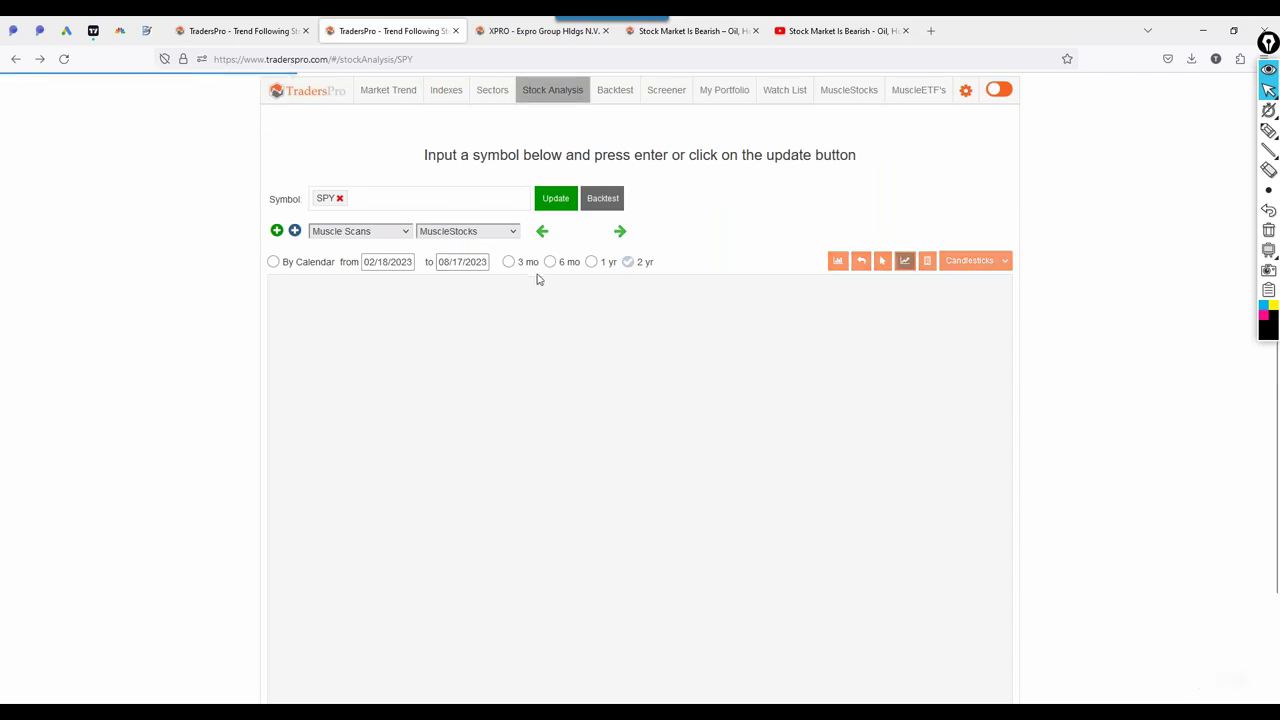
{"action": "left_click", "coordinate": [549, 276]}
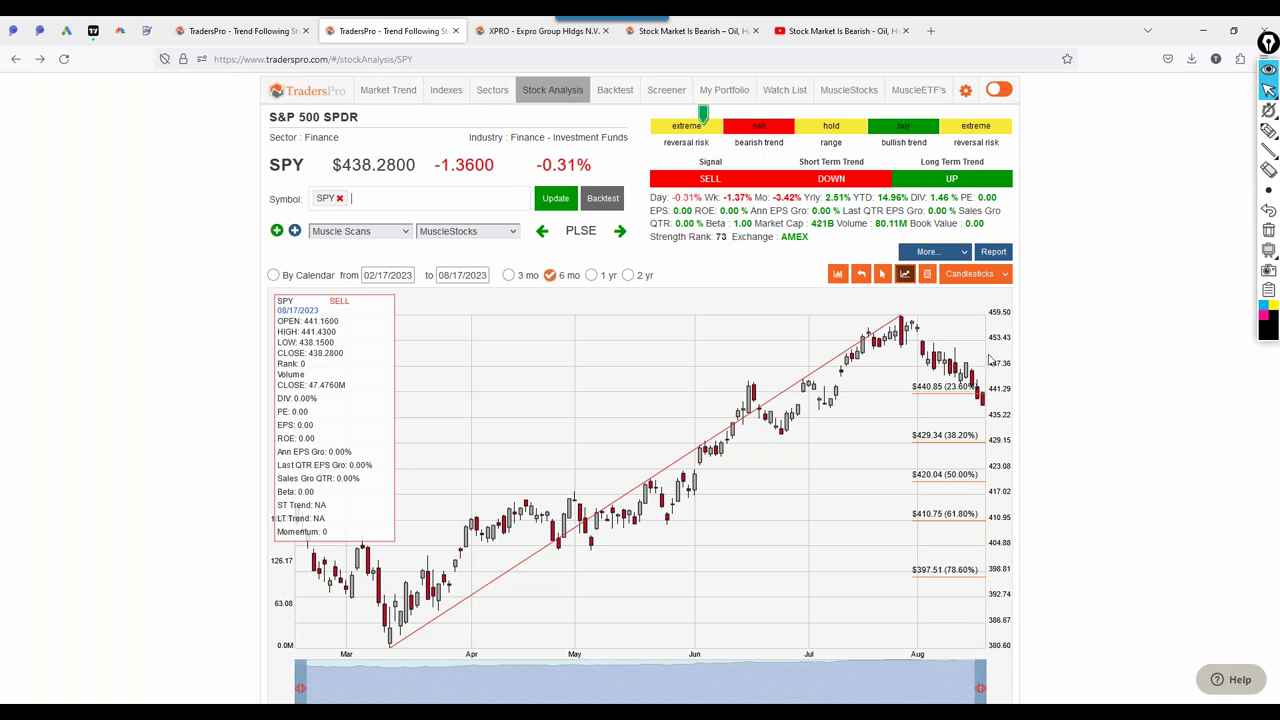
Open the MuscleStocks list, headed by rank-100 Buy stocks PLSE, AAOI, LMB and RETA
{"action": "left_click", "coordinate": [847, 92]}
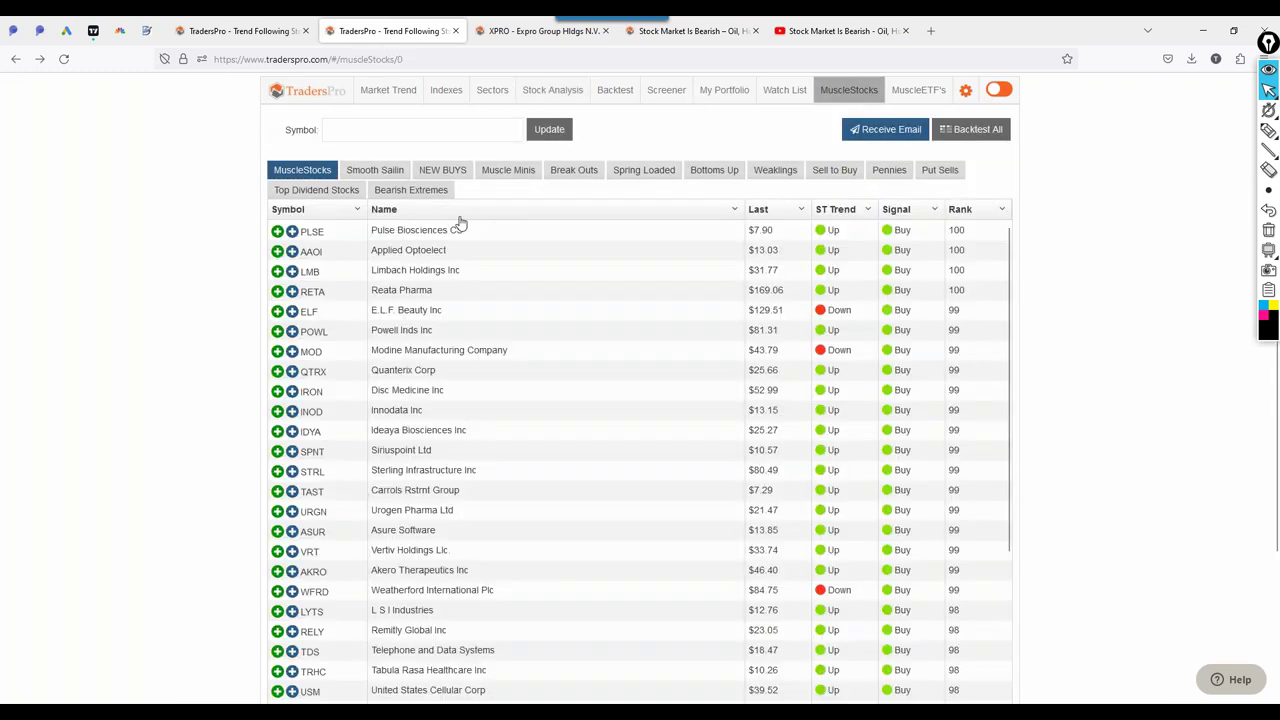
Open Beazer Homes USA (BZH) from NEW BUYS and highlight its symbol, price and change
{"action": "left_click", "coordinate": [441, 171]}
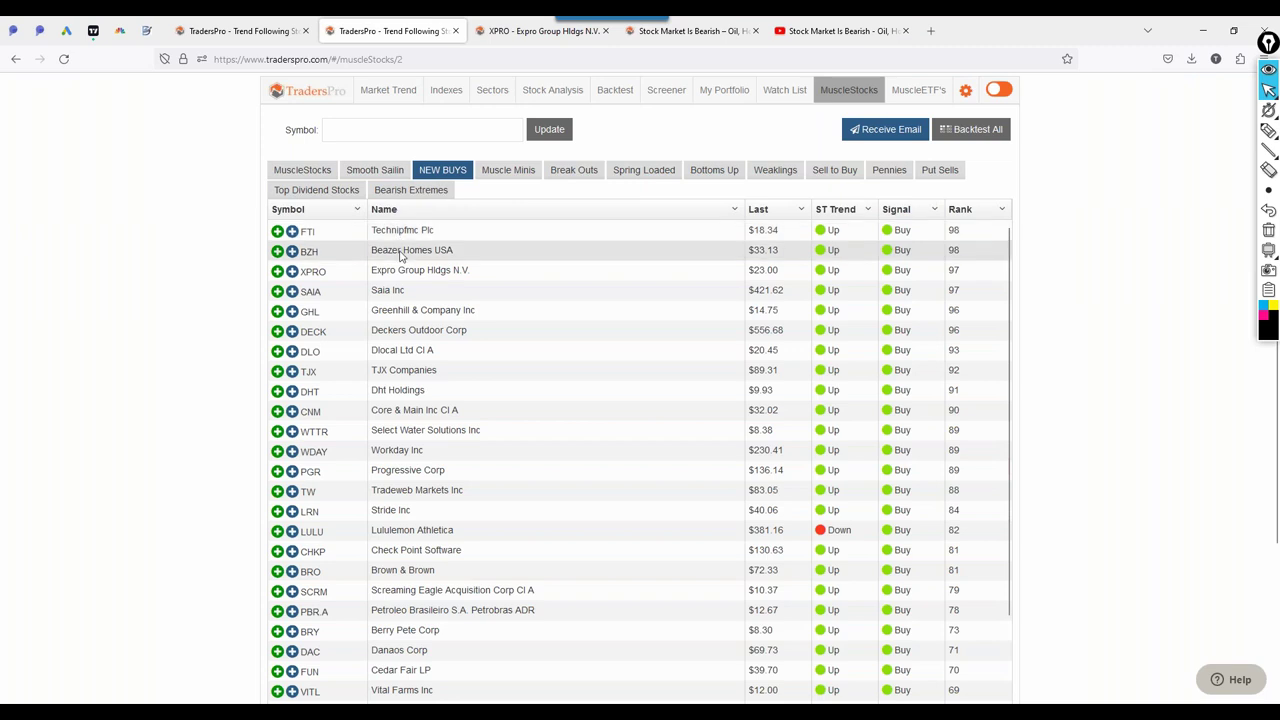
{"action": "left_click", "coordinate": [398, 254]}
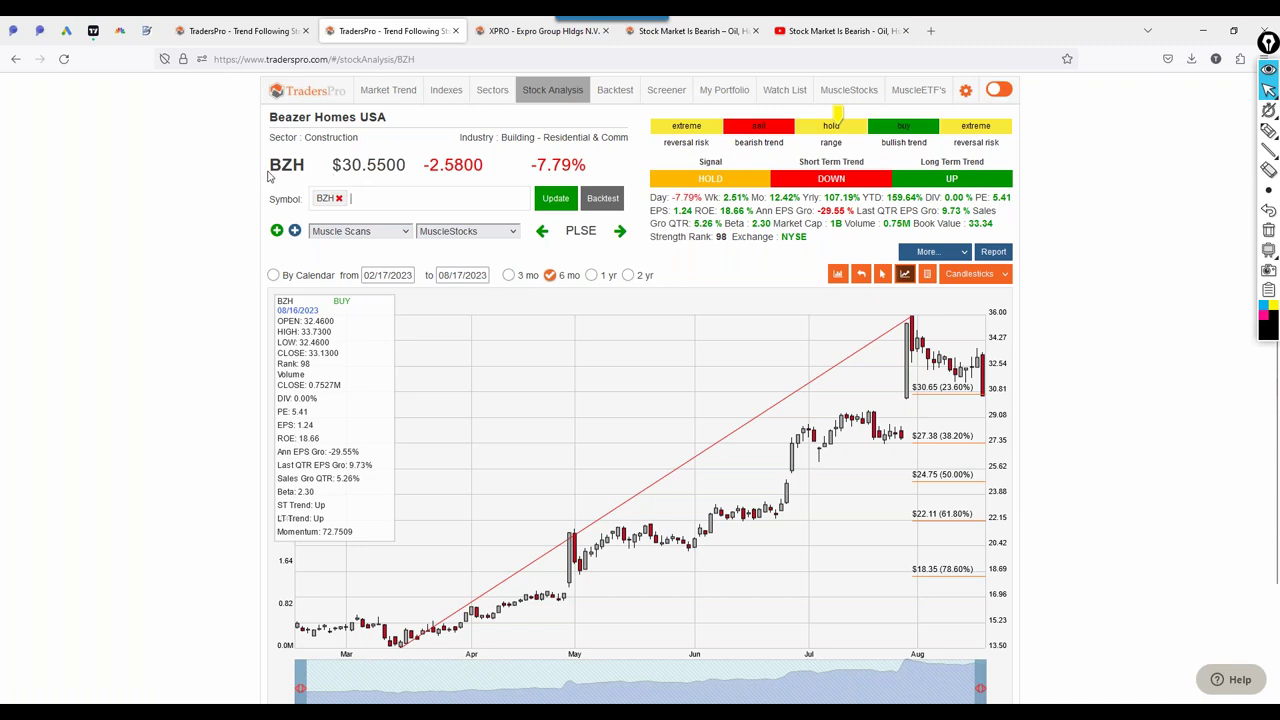
{"action": "left_click_drag", "start_coordinate": [268, 177], "coordinate": [588, 178]}
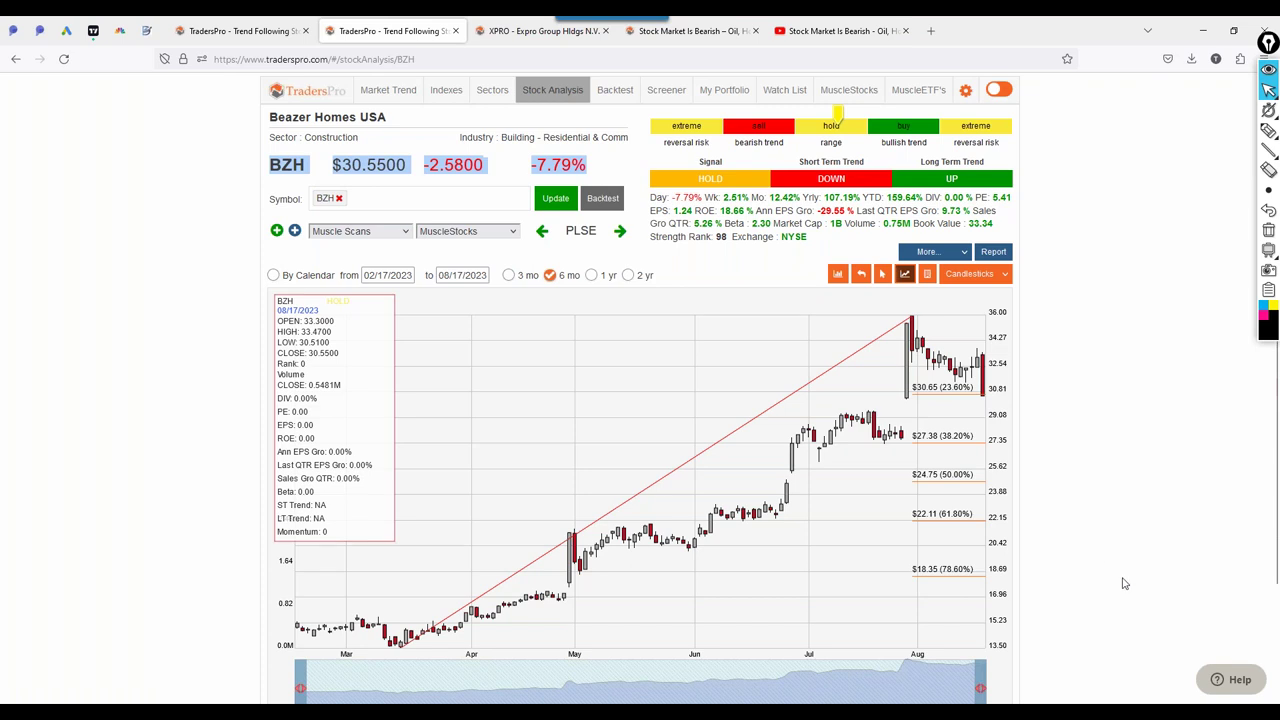
{"action": "left_click", "coordinate": [328, 185]}
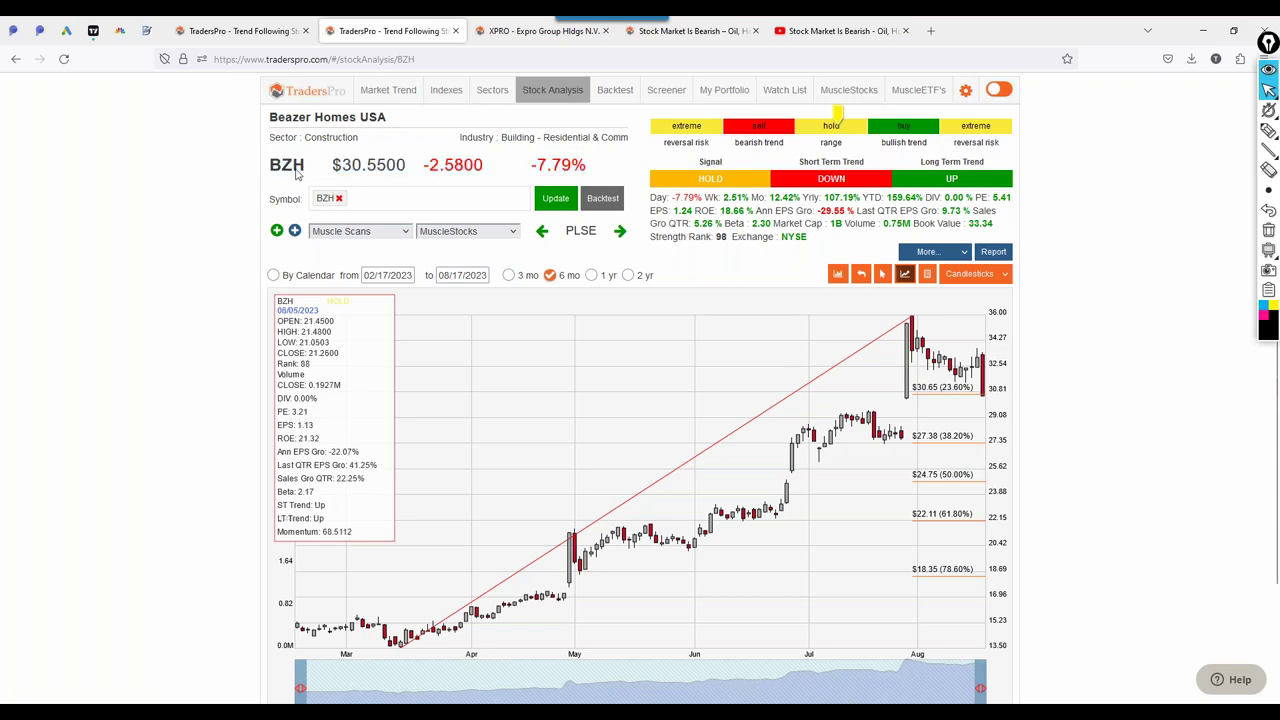
{"action": "left_click_drag", "start_coordinate": [296, 174], "coordinate": [428, 171]}
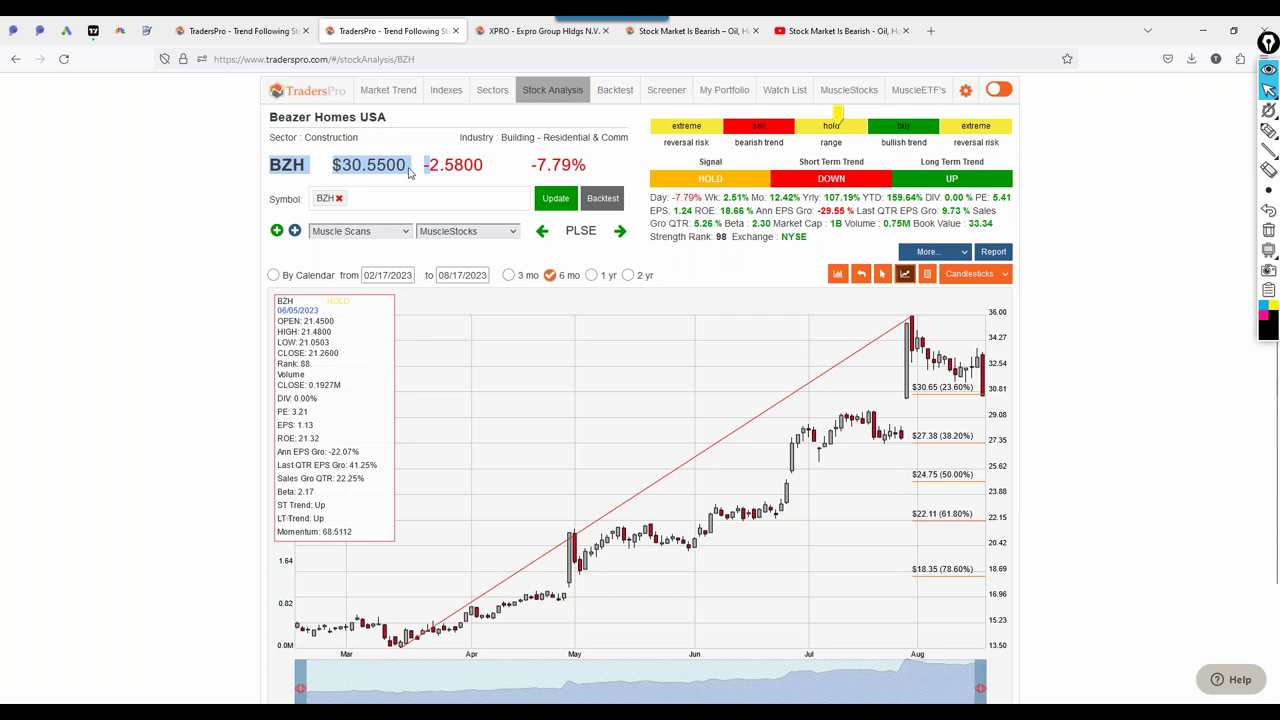
{"action": "left_click", "coordinate": [403, 173]}
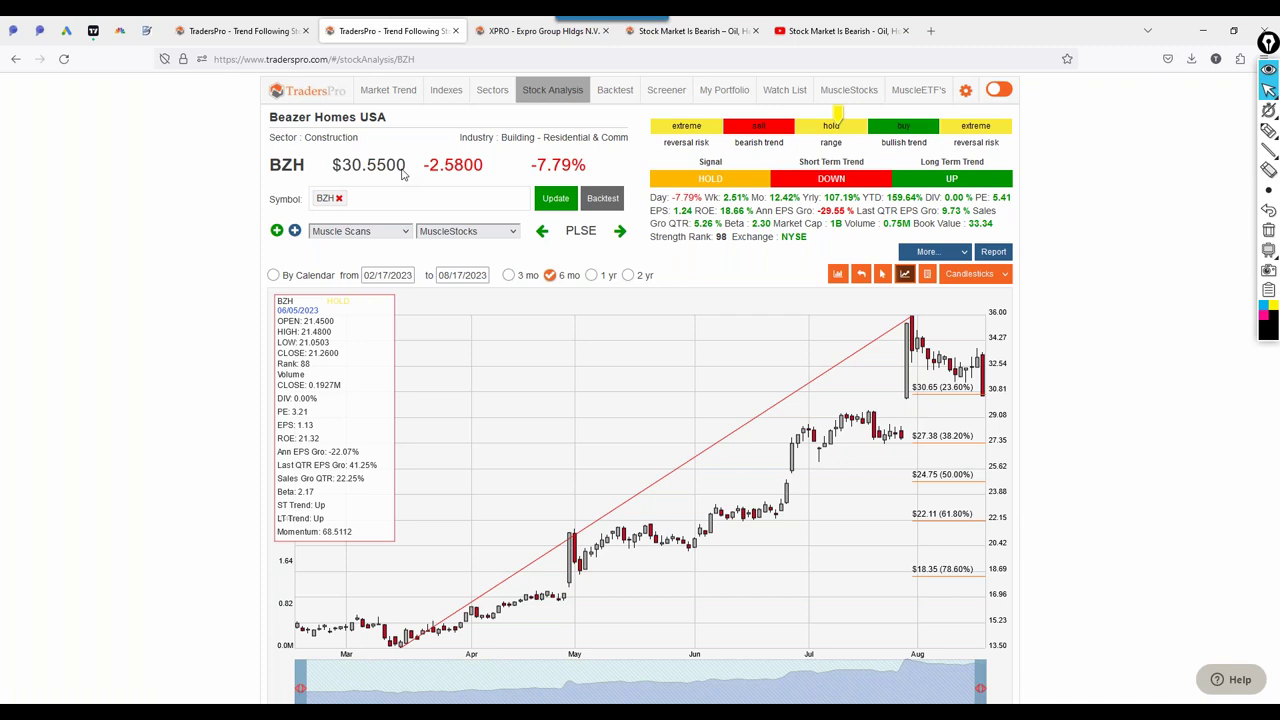
{"action": "left_click_drag", "start_coordinate": [270, 173], "coordinate": [535, 167]}
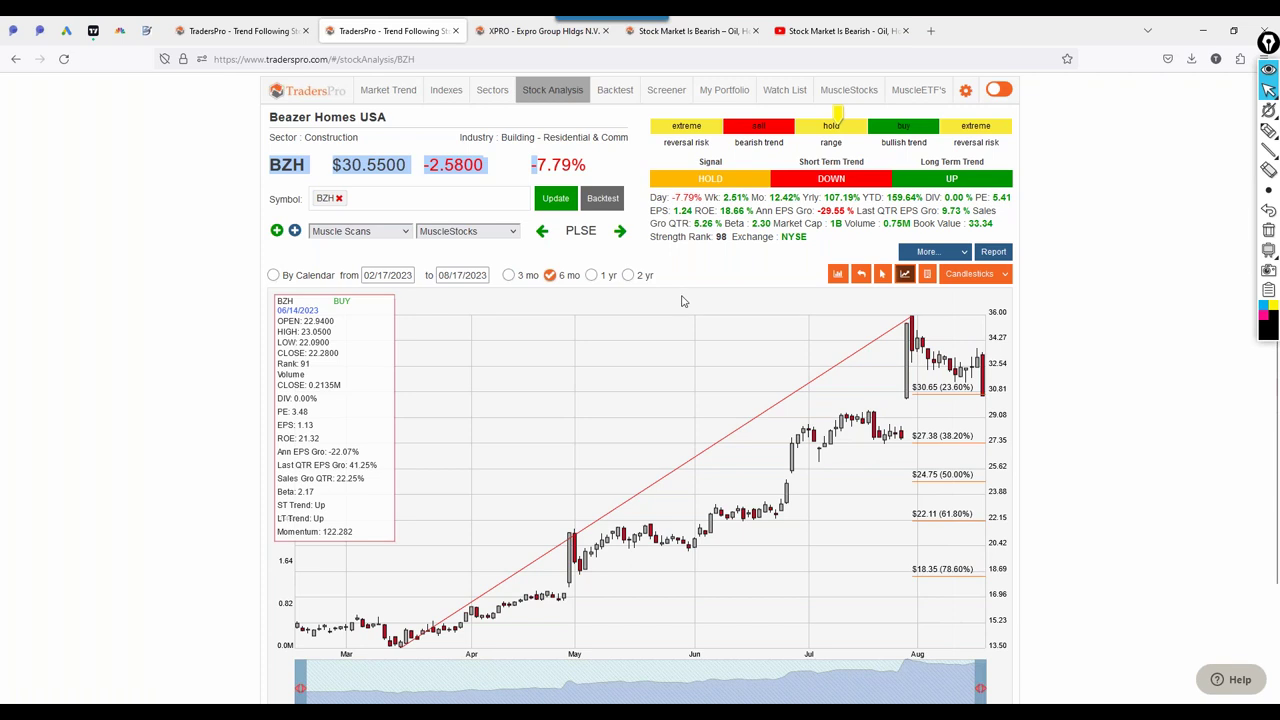
Switch from MuscleStocks to the MuscleETFs list and enable pen drawing
{"action": "left_click", "coordinate": [852, 92]}
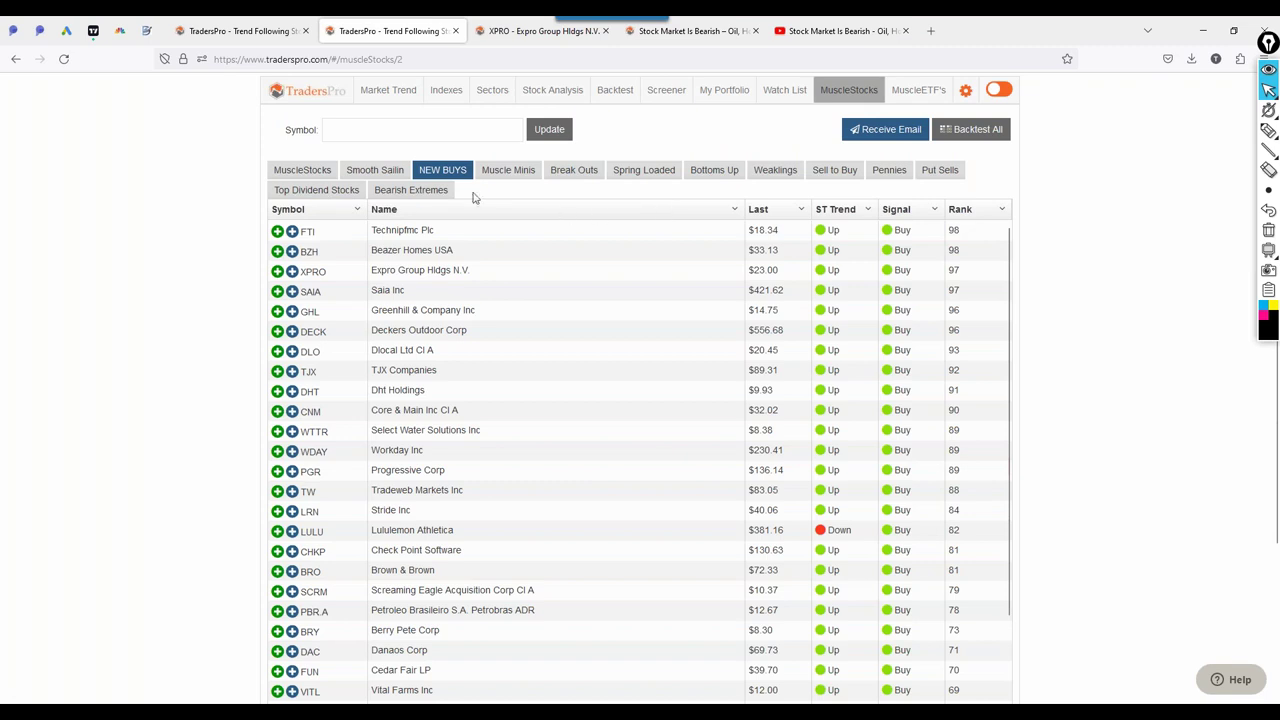
{"action": "left_click", "coordinate": [921, 93]}
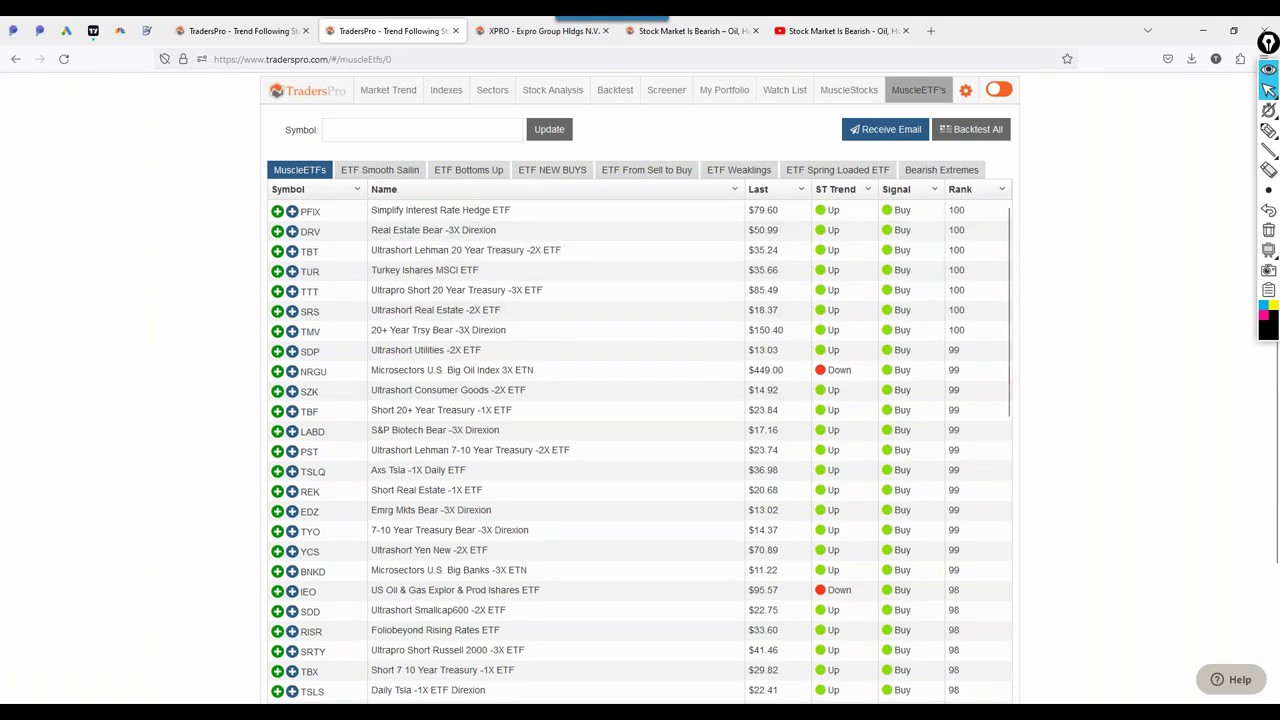
{"action": "left_click", "coordinate": [1266, 130]}
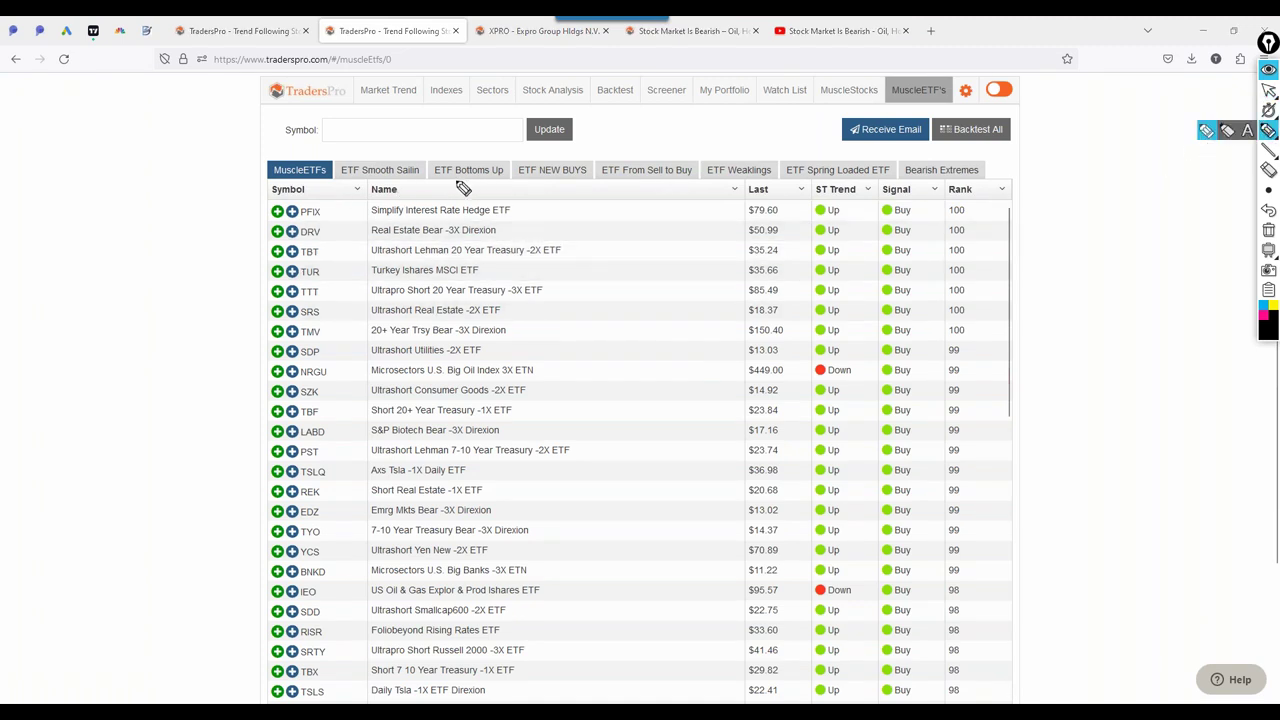
Circle top ETF names and Rank 100 values, underline DRV, TBT and NRGU, then clear the ink
{"action": "mouse_move", "coordinate": [467, 181]}
{"action": "left_mouse_down"}
{"action": "mouse_move", "coordinate": [354, 183]}
{"action": "mouse_move", "coordinate": [349, 286]}
{"action": "mouse_move", "coordinate": [508, 358]}
{"action": "mouse_move", "coordinate": [622, 218]}
{"action": "mouse_move", "coordinate": [598, 186]}
{"action": "left_mouse_up"}
{"action": "mouse_move", "coordinate": [988, 350]}
{"action": "left_mouse_down"}
{"action": "mouse_move", "coordinate": [1012, 237]}
{"action": "mouse_move", "coordinate": [925, 258]}
{"action": "mouse_move", "coordinate": [1038, 348]}
{"action": "left_mouse_up"}
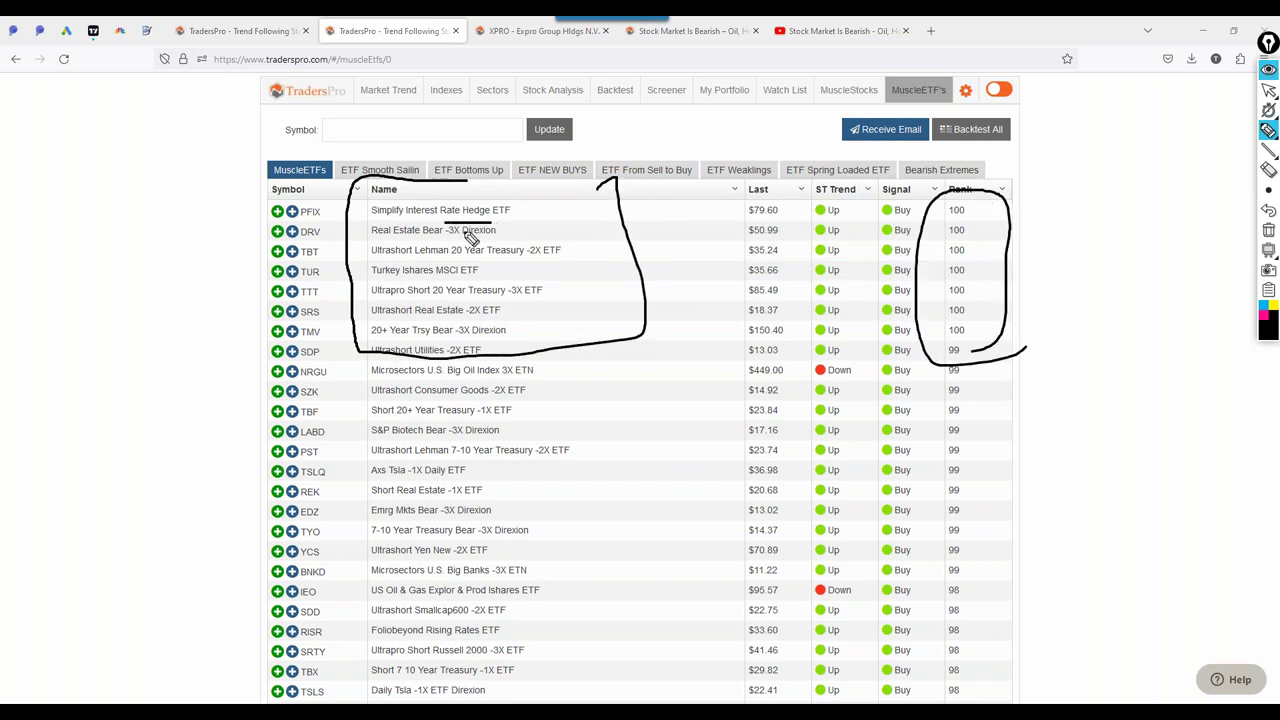
{"action": "left_click_drag", "start_coordinate": [495, 238], "coordinate": [422, 239]}
{"action": "left_click_drag", "start_coordinate": [504, 258], "coordinate": [438, 259]}
{"action": "left_click_drag", "start_coordinate": [502, 370], "coordinate": [350, 370]}
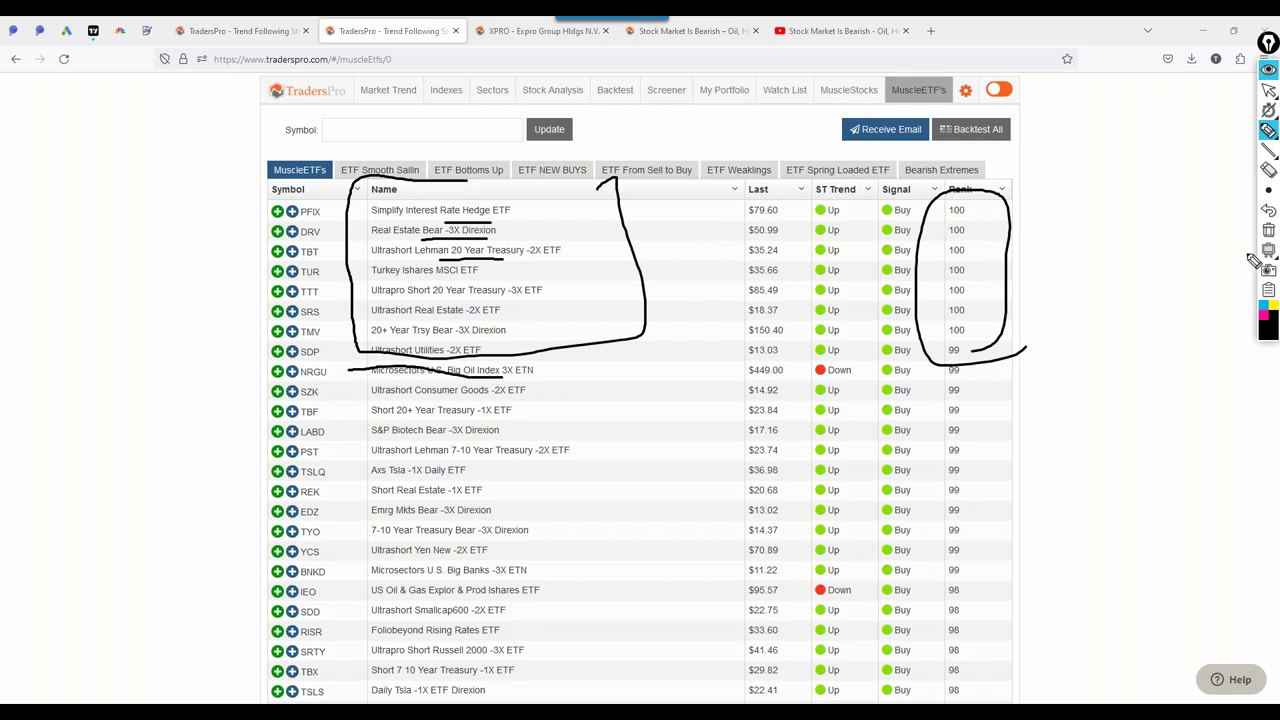
{"action": "left_click", "coordinate": [1268, 230]}
{"action": "left_click", "coordinate": [1268, 90]}
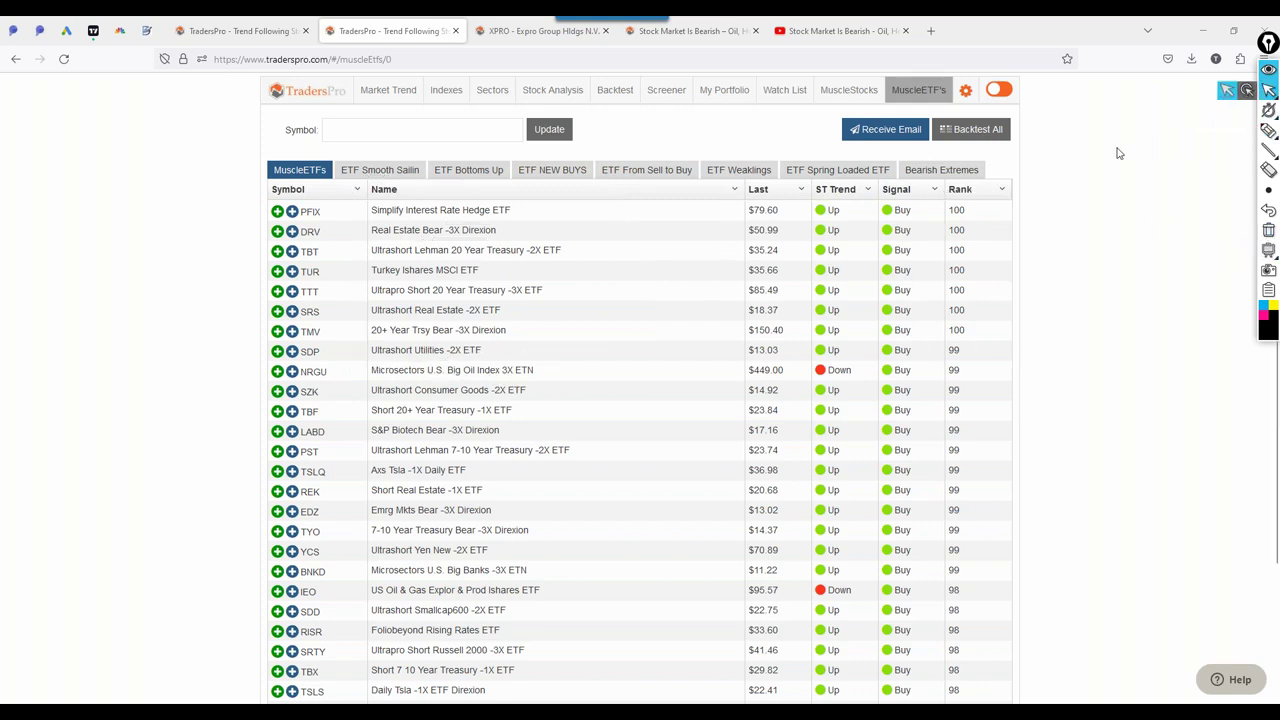